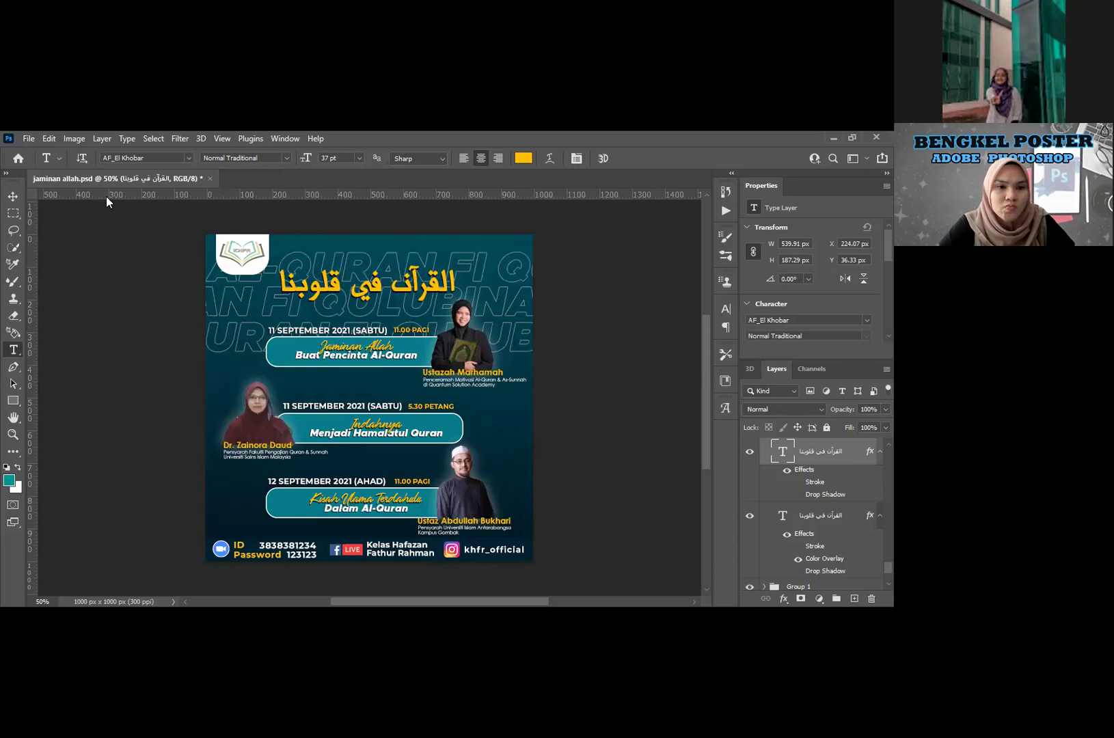
# Step: Close the jaminan allah.psd document and start setting up a new document
pyautogui.hotkey('ctrl', 'w')
pyautogui.click(435, 321)
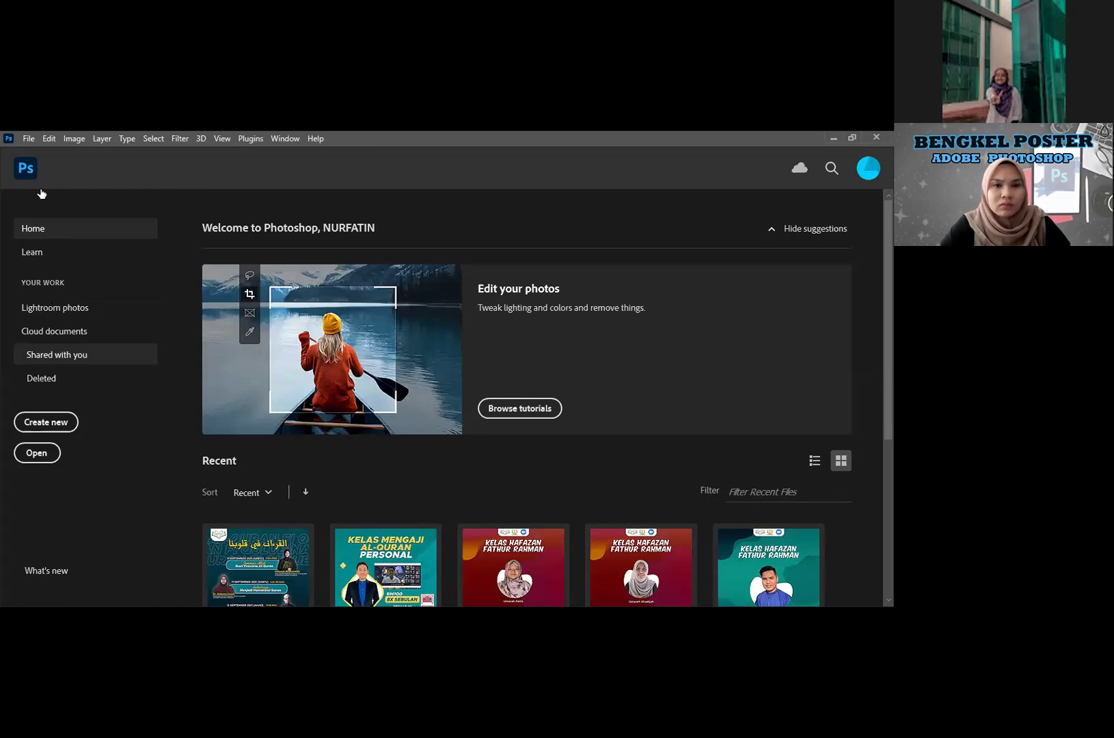
pyautogui.click(65, 428)
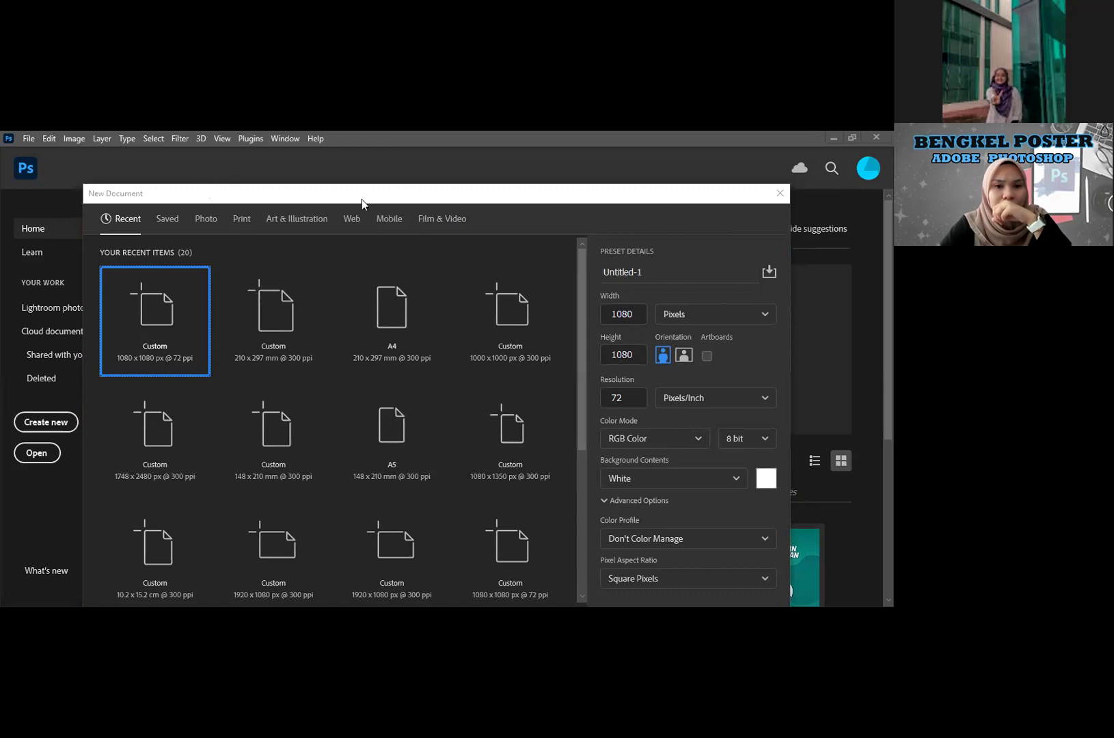
# Step: Look through the Photo, Print, Art & Illustration and Web presets for the new document
pyautogui.click(204, 220)
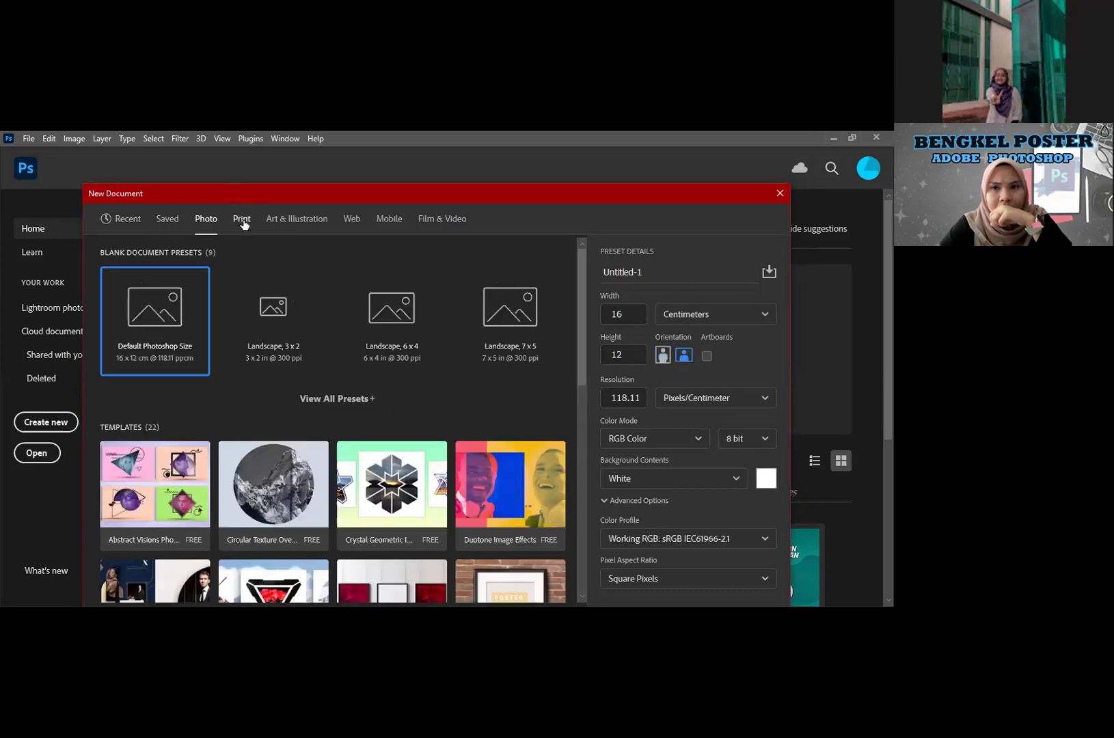
pyautogui.click(242, 220)
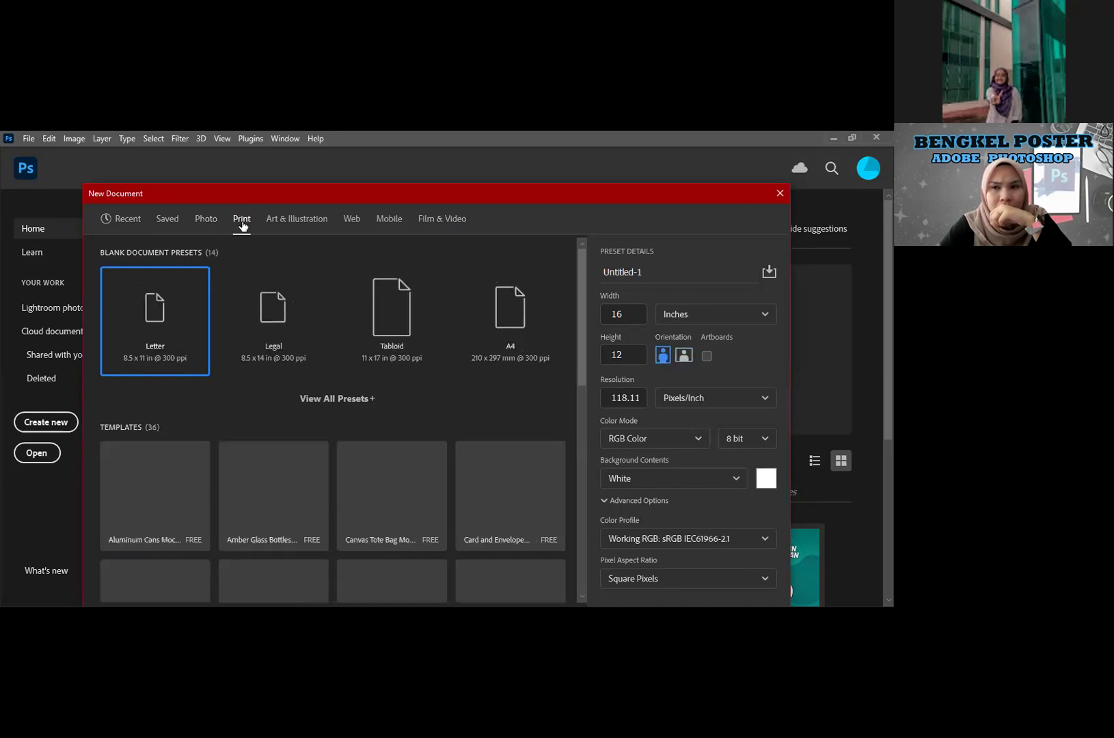
pyautogui.click(316, 222)
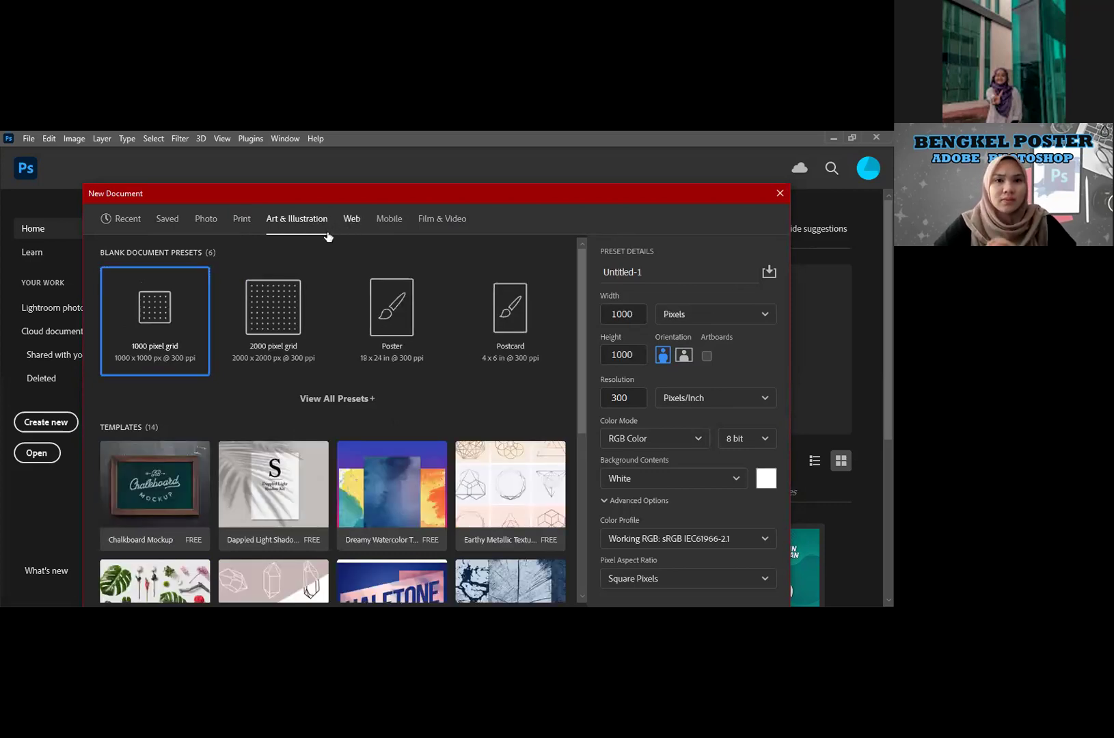
pyautogui.click(351, 220)
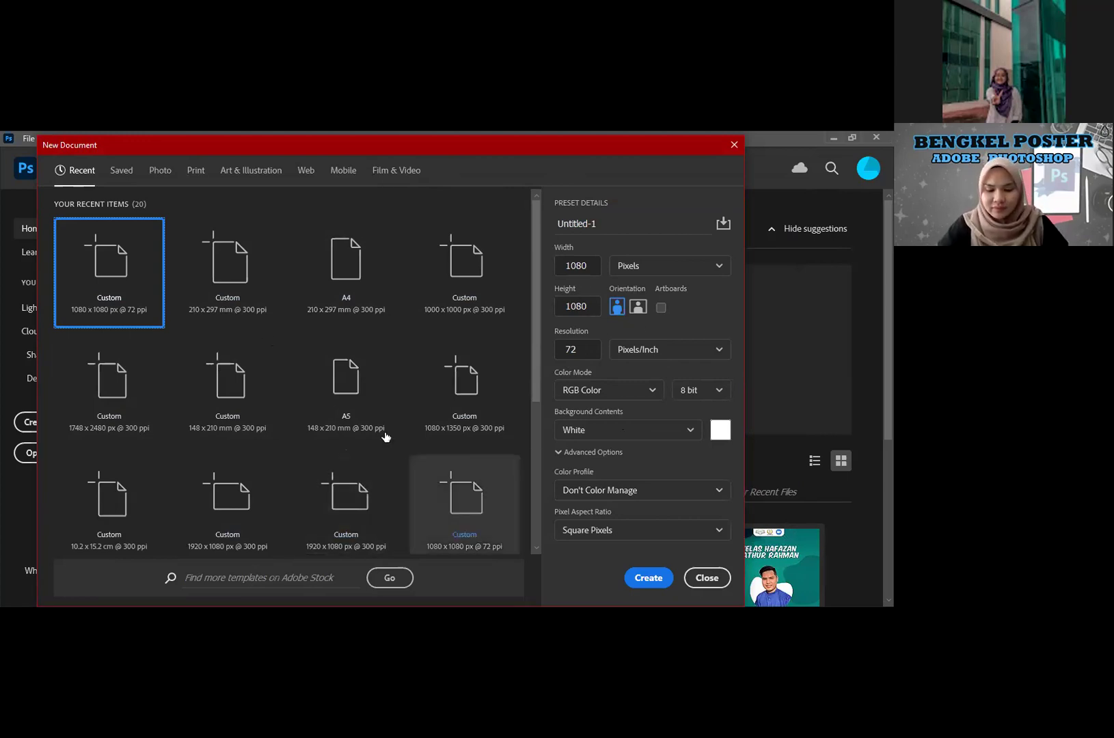
# Step: Name the new document Bengkel Poster
pyautogui.click(617, 231)
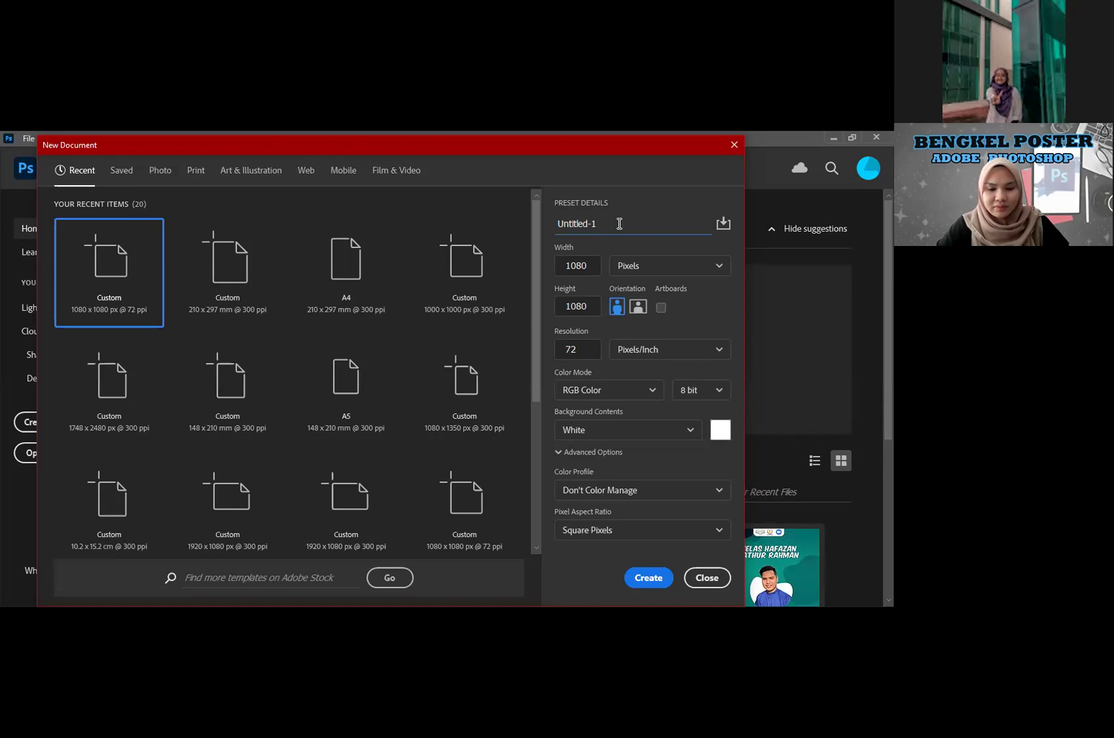
pyautogui.write('B')
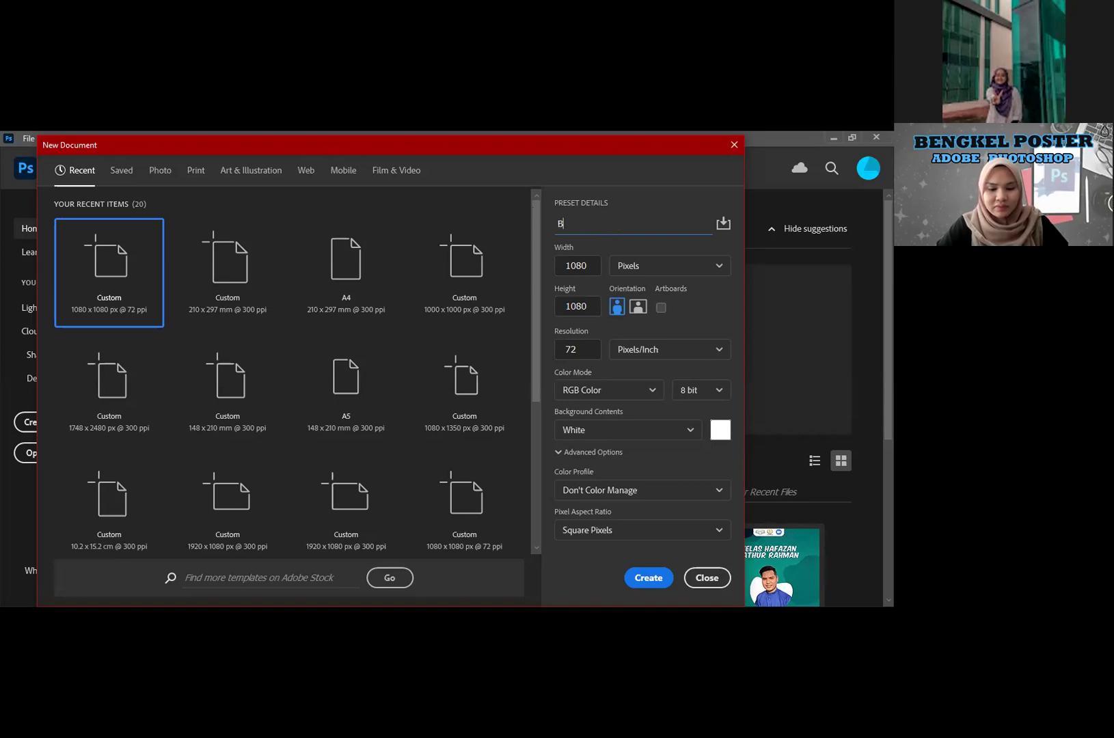
pyautogui.write('engkel Poster')
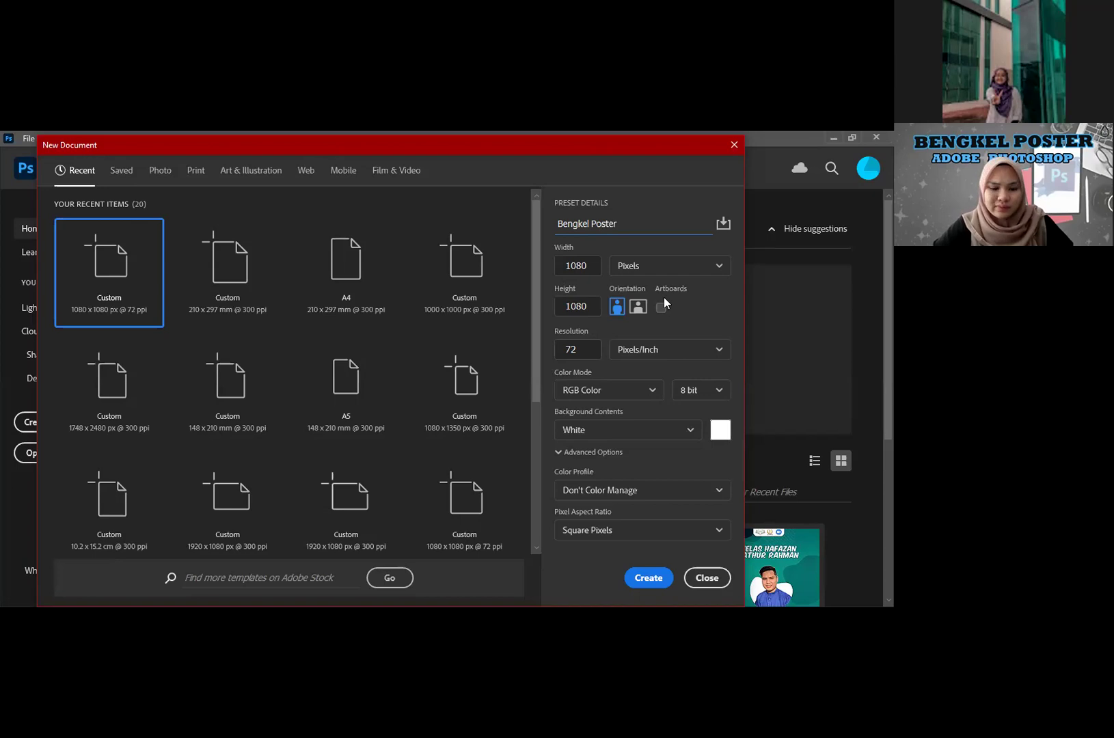
# Step: Create the document at 1080 x 1080 pixels and 72 pixels/inch with RGB Color mode and a white background
pyautogui.click(588, 347)
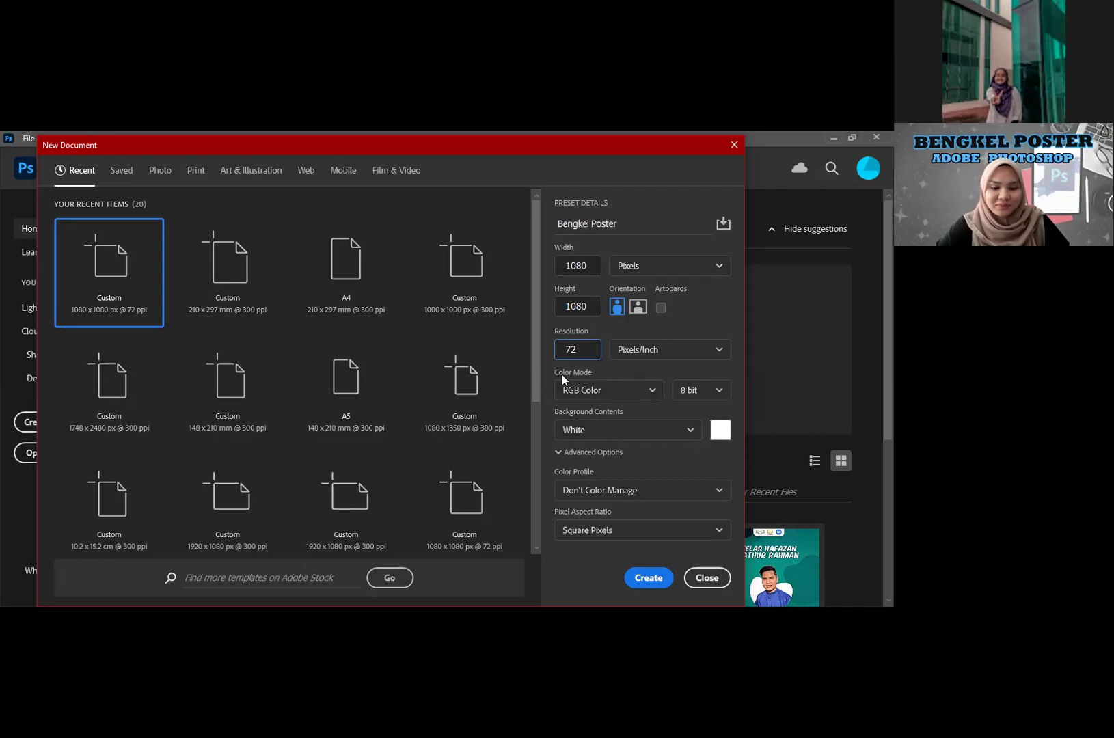
pyautogui.click(601, 389)
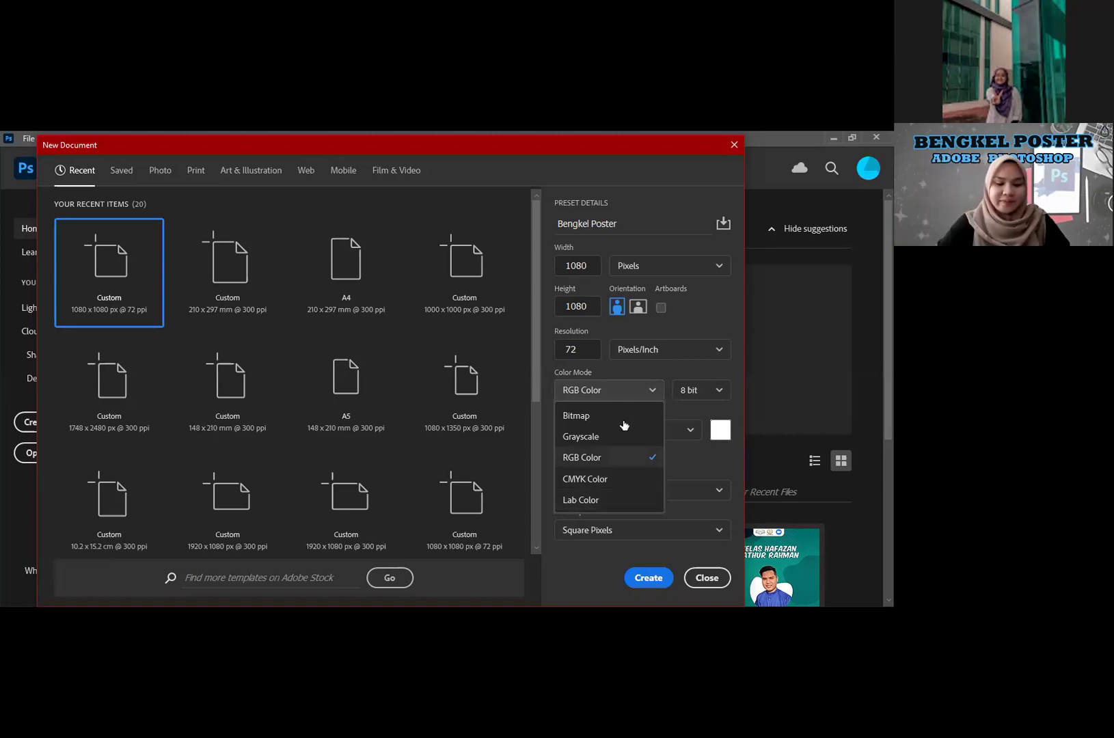
pyautogui.click(626, 395)
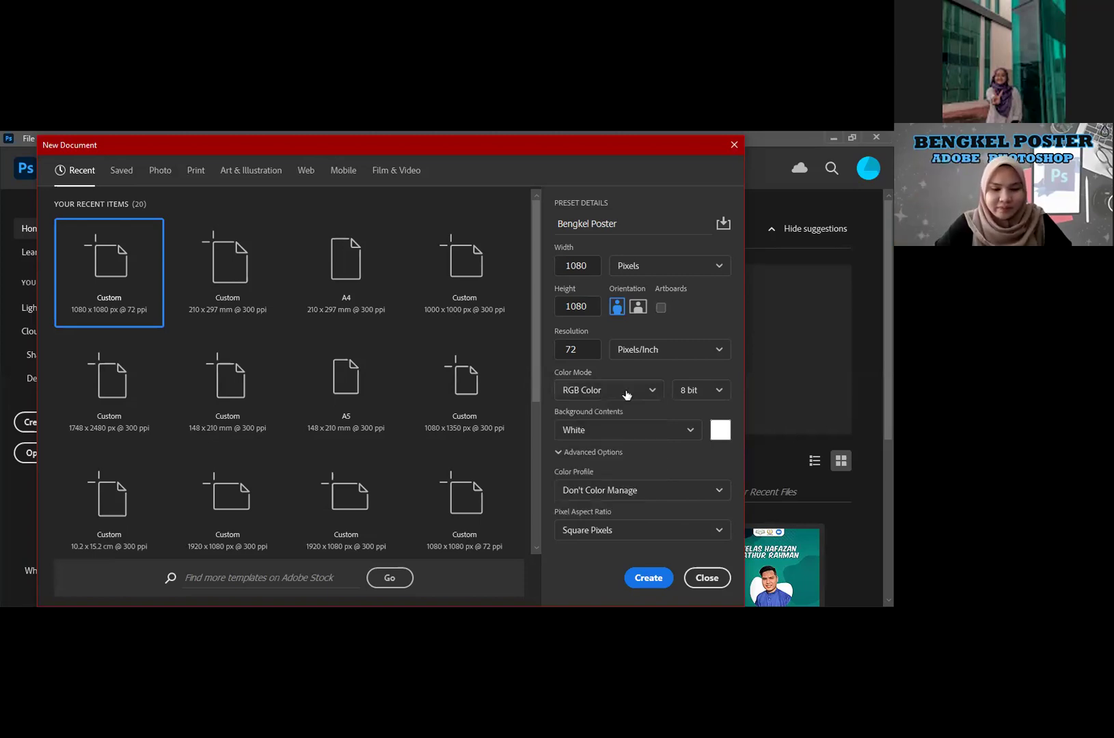
pyautogui.click(607, 429)
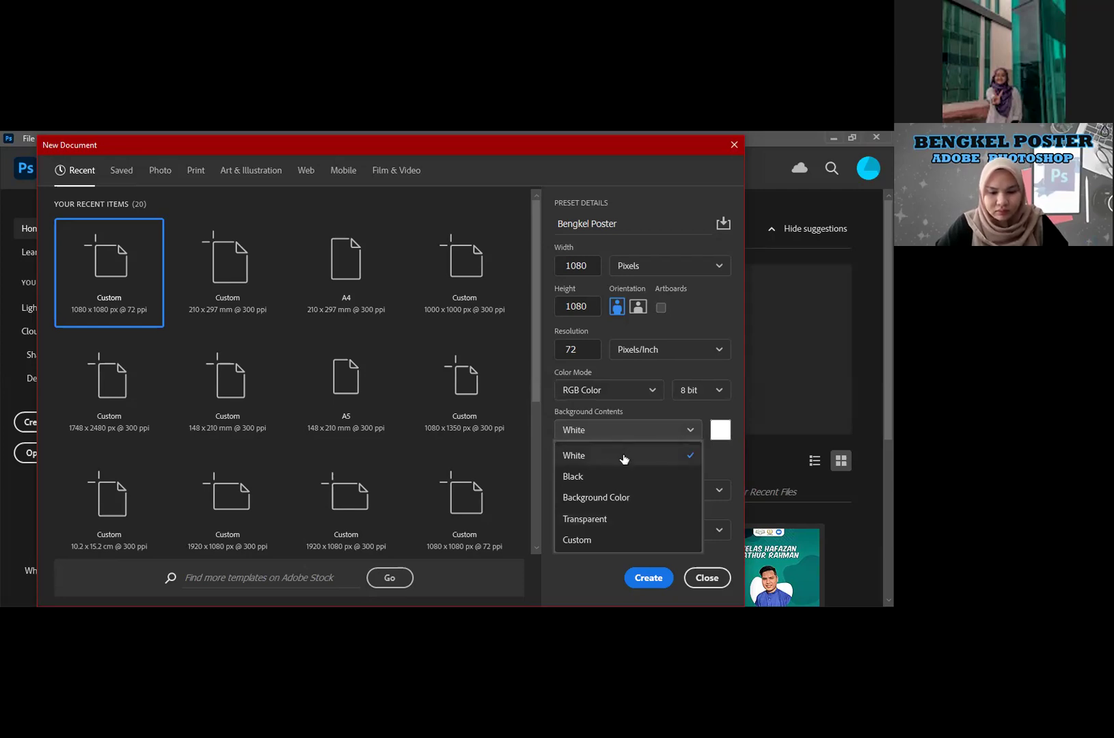
pyautogui.click(618, 345)
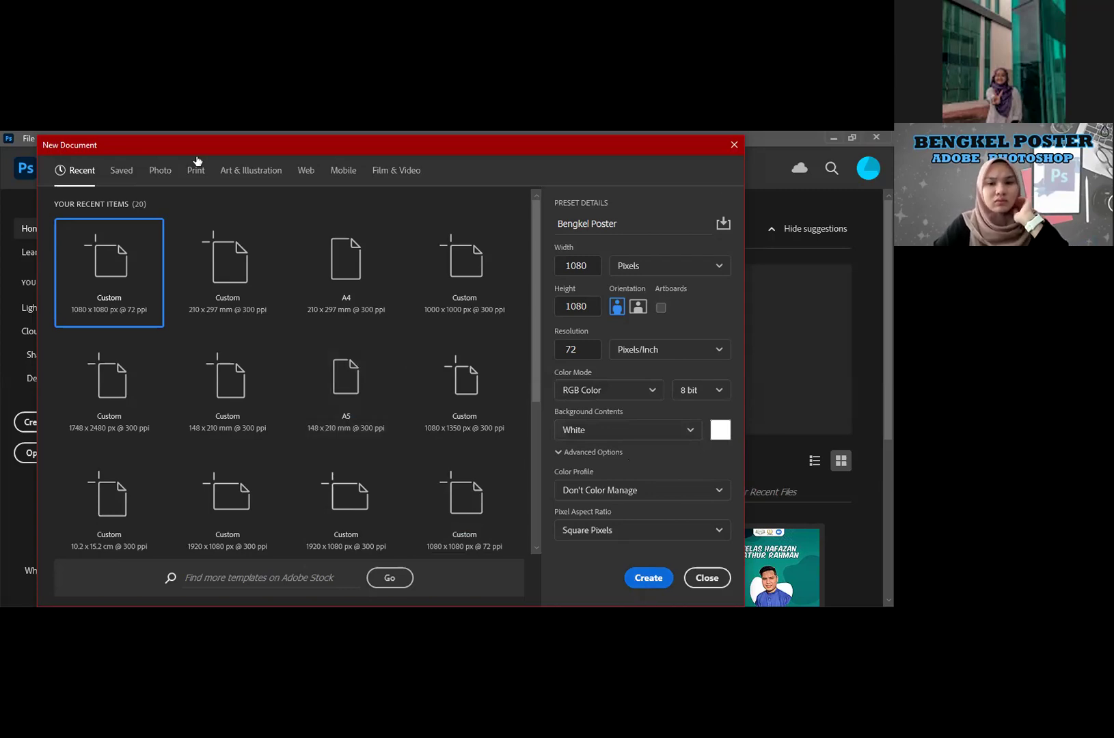
pyautogui.press('Escape')
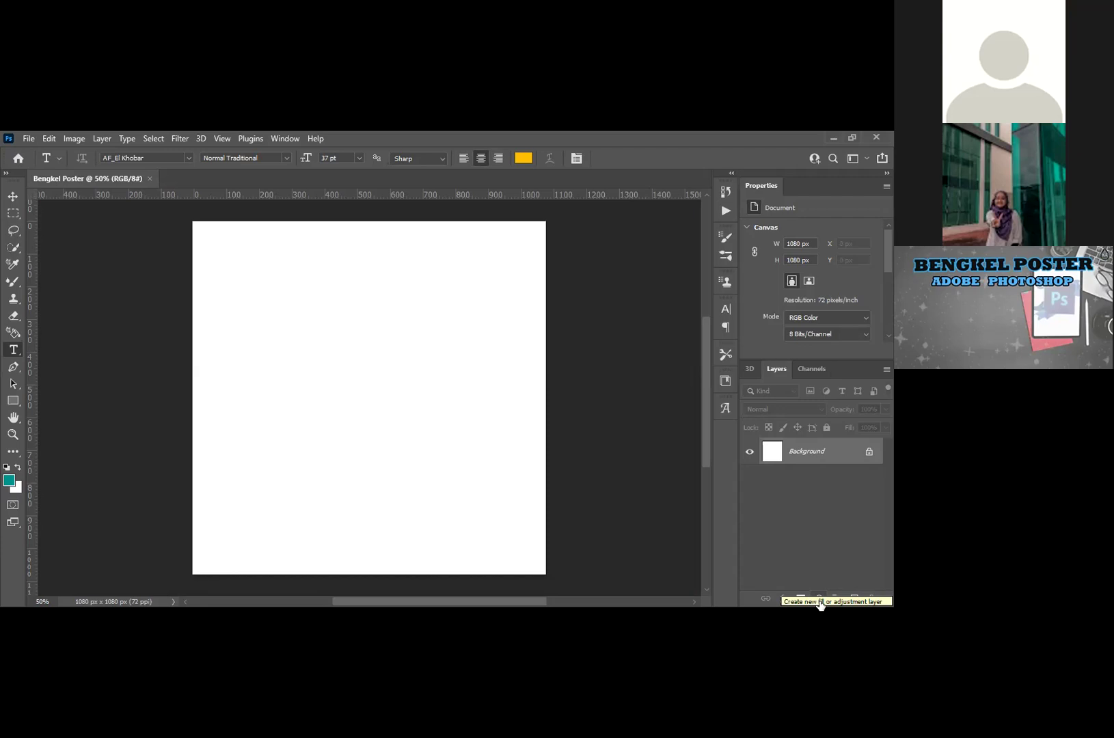
# Step: Add a Solid Color fill layer over the white background and set its color to dark blue
pyautogui.click(819, 599)
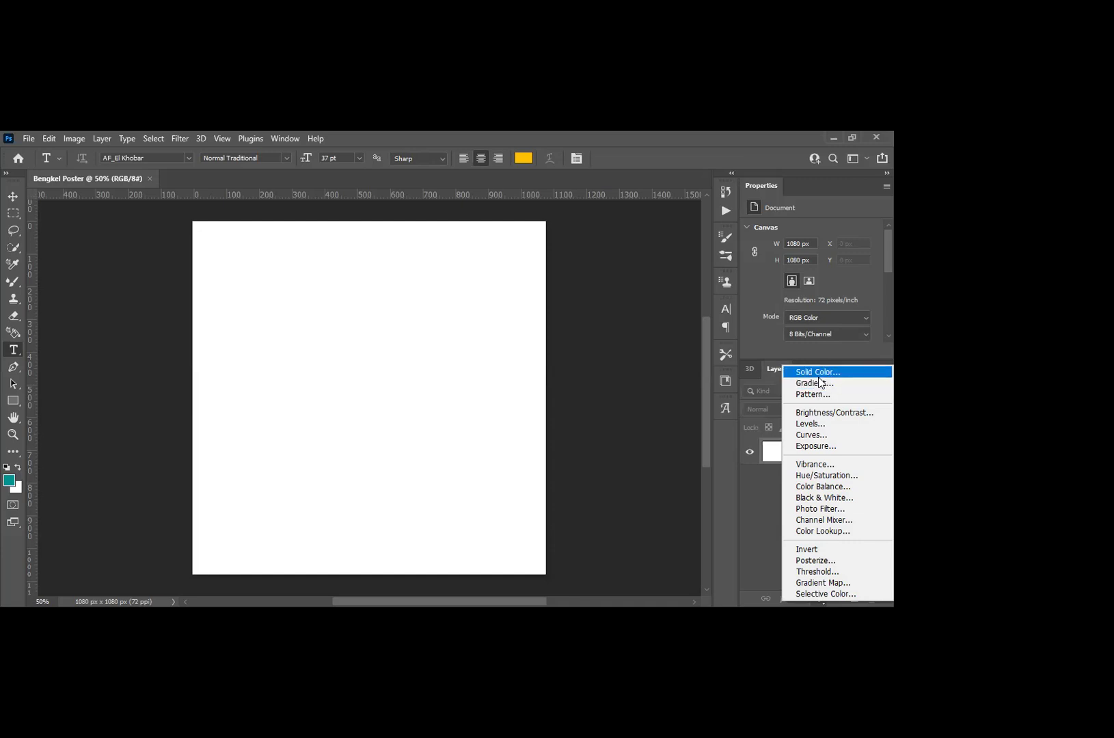
pyautogui.click(818, 375)
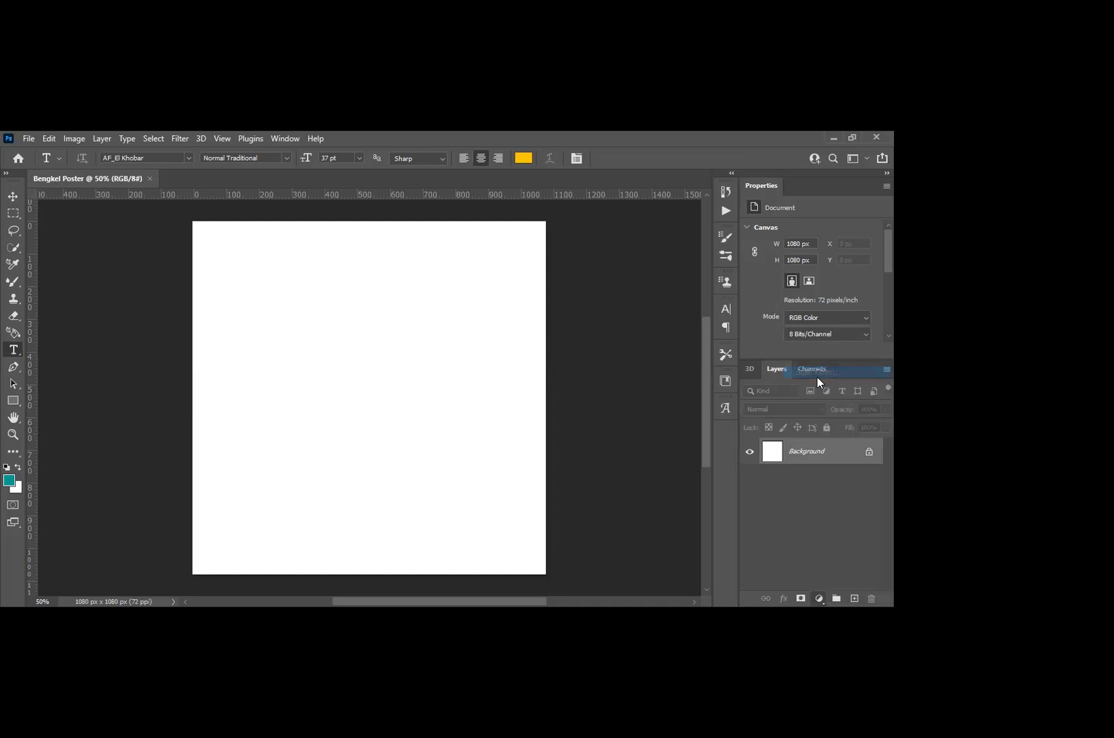
pyautogui.hotkey('alt', 'BackSpace')
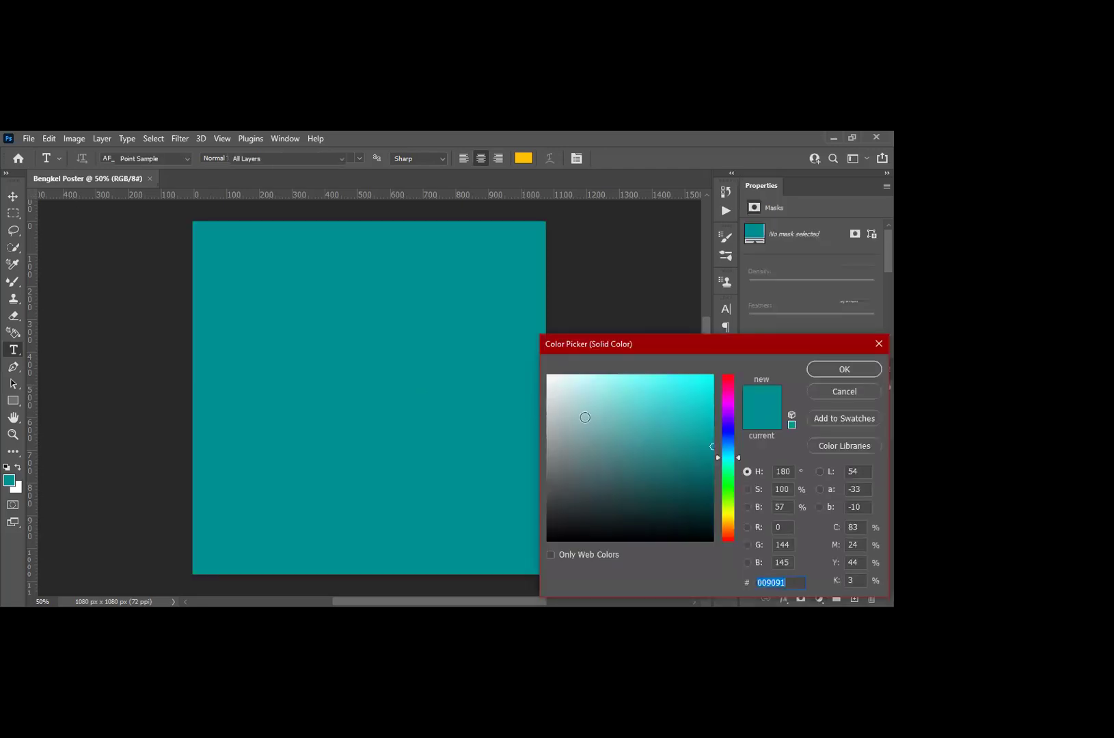
pyautogui.click(687, 460)
pyautogui.moveTo(659, 451)
pyautogui.mouseDown()
pyautogui.moveTo(612, 401)
pyautogui.moveTo(599, 450)
pyautogui.moveTo(613, 401)
pyautogui.mouseUp()
pyautogui.moveTo(738, 462); pyautogui.dragTo(736, 434)
pyautogui.moveTo(699, 481); pyautogui.dragTo(620, 520)
pyautogui.click(632, 409)
pyautogui.click(681, 387)
pyautogui.click(569, 381)
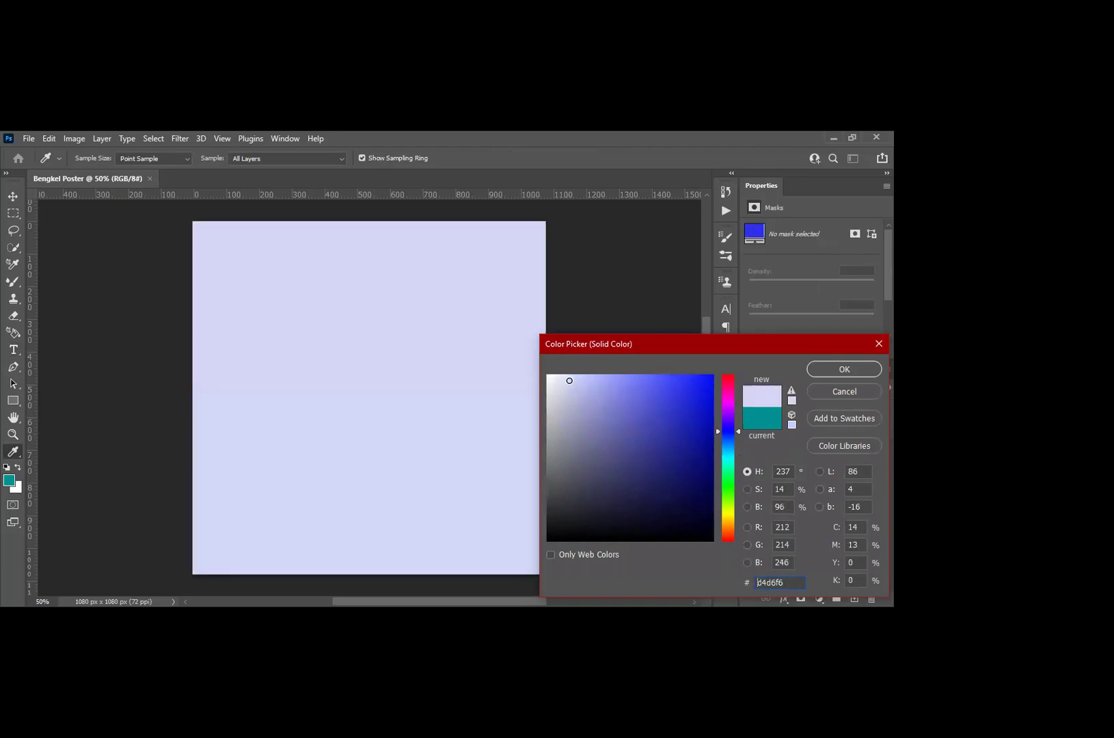
pyautogui.click(565, 461)
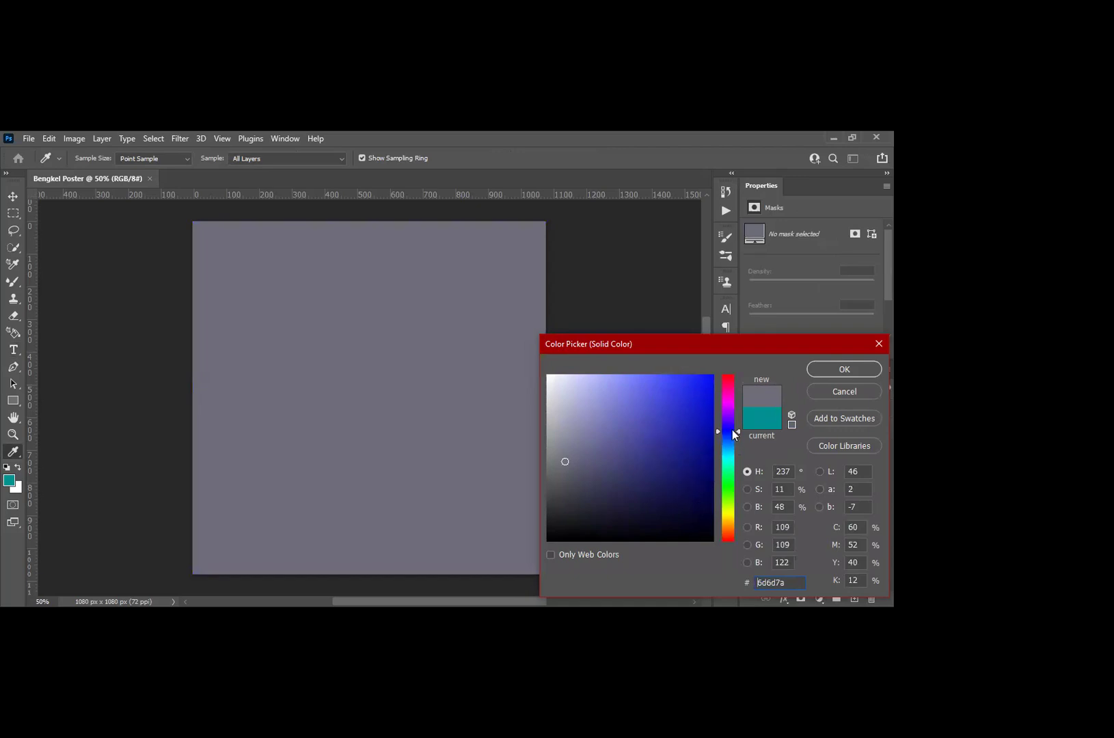
pyautogui.click(668, 443)
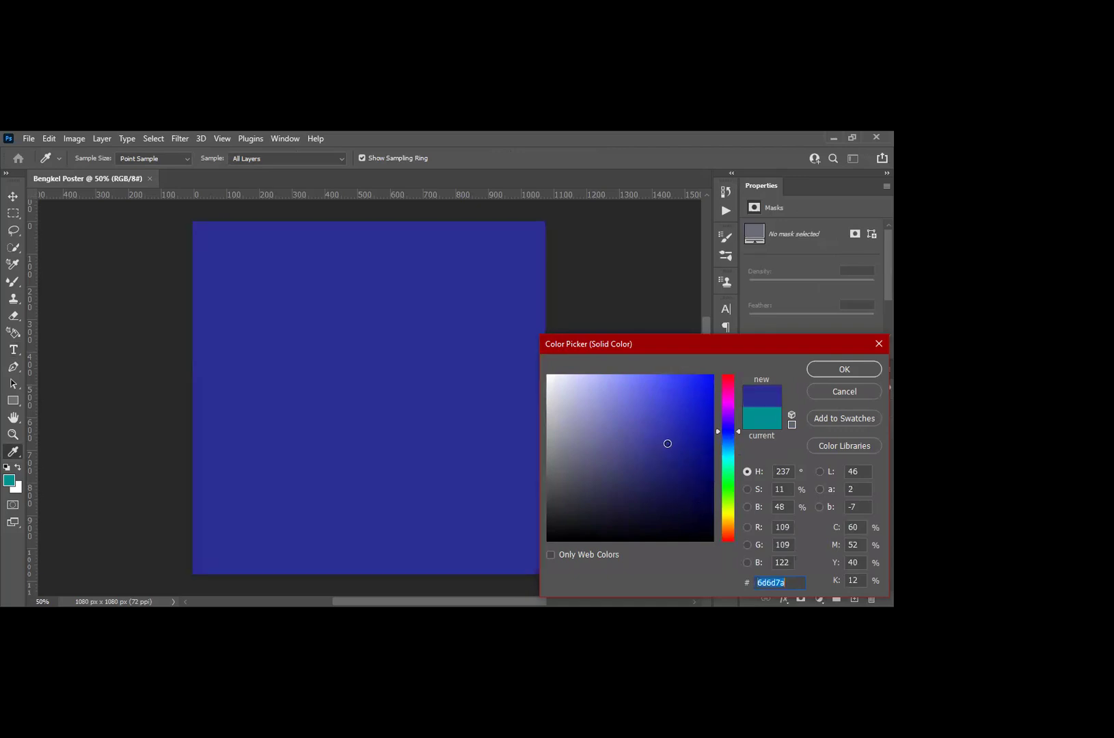
pyautogui.click(830, 367)
pyautogui.press('t')
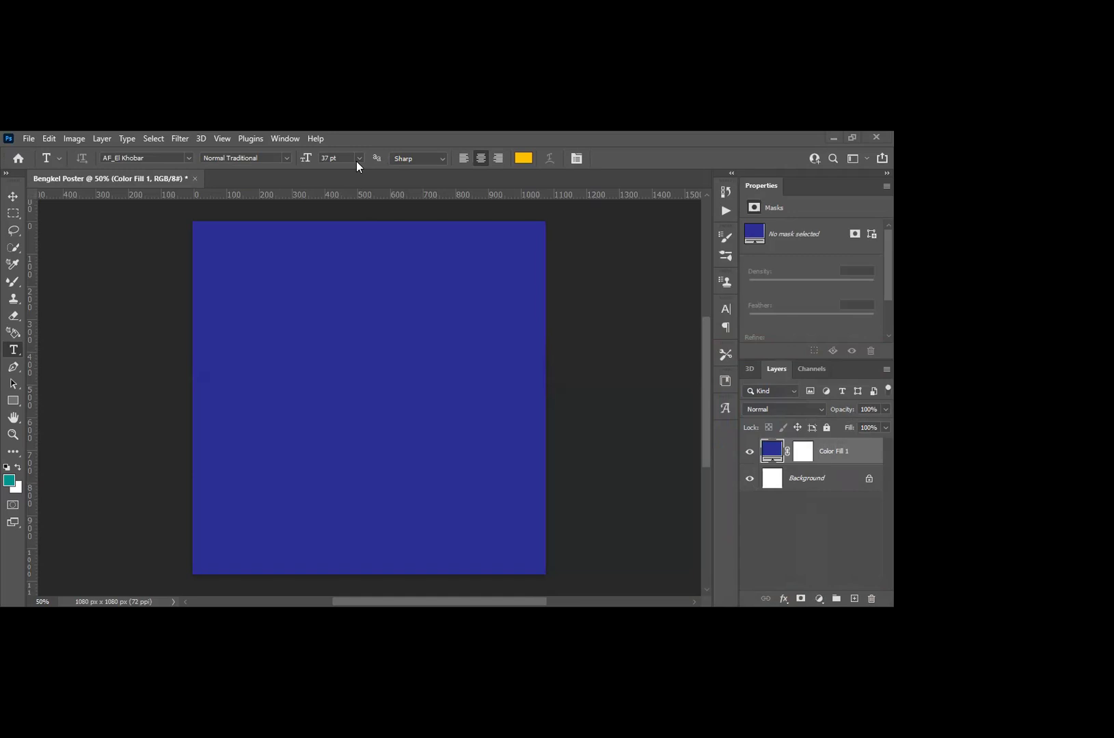
# Step: Delete the blue color fill layer above the Background layer
pyautogui.click(812, 484)
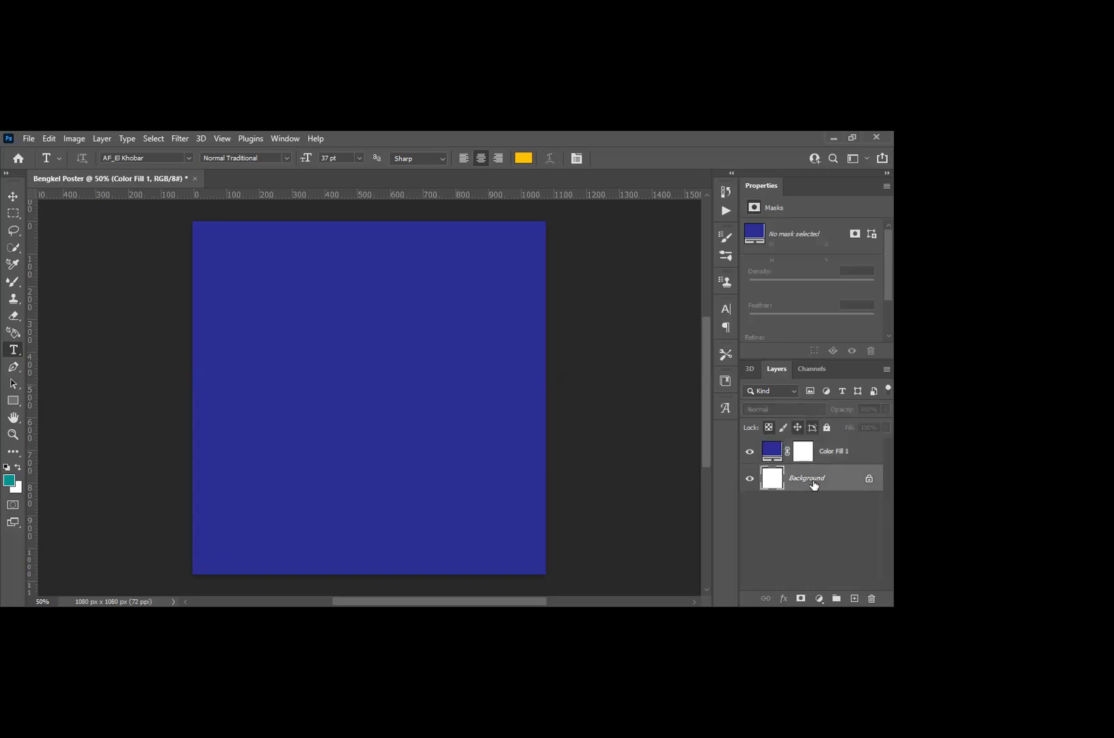
pyautogui.click(829, 448)
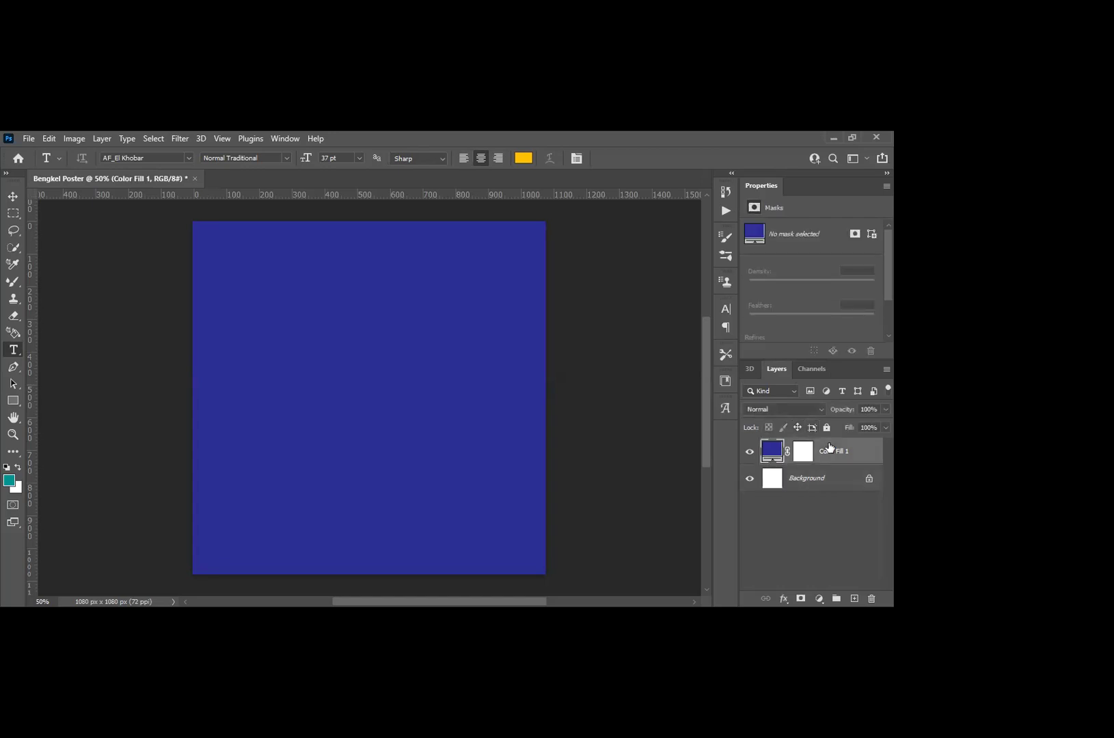
pyautogui.click(829, 477)
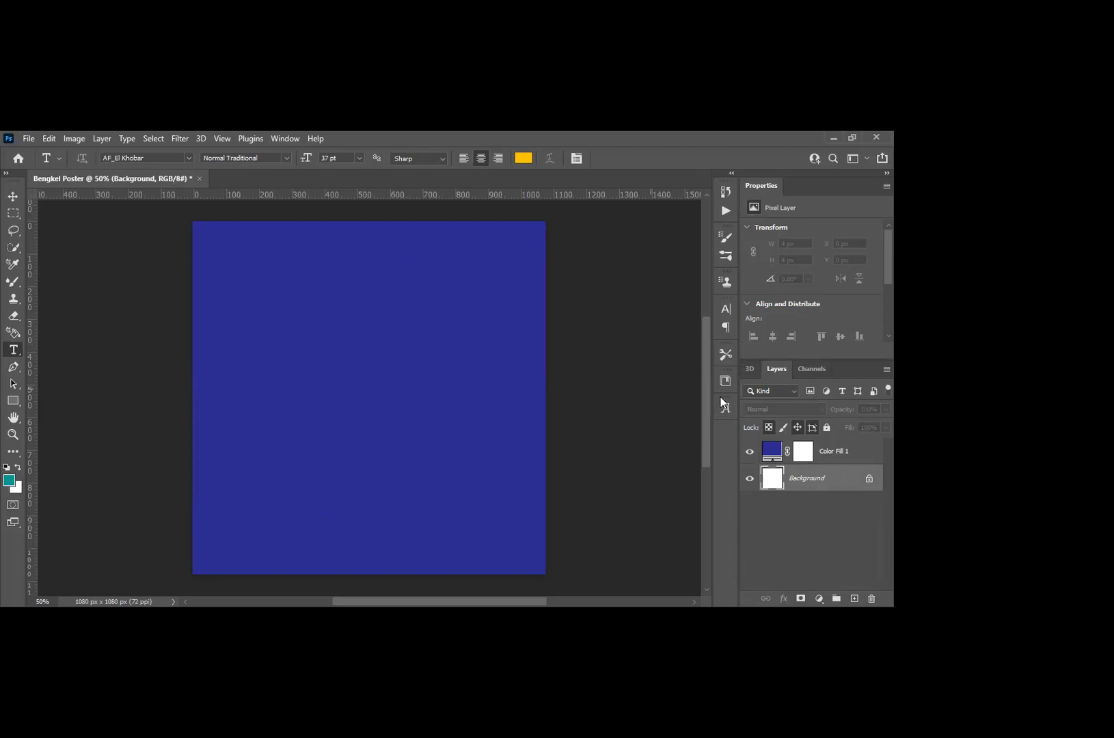
pyautogui.click(842, 464)
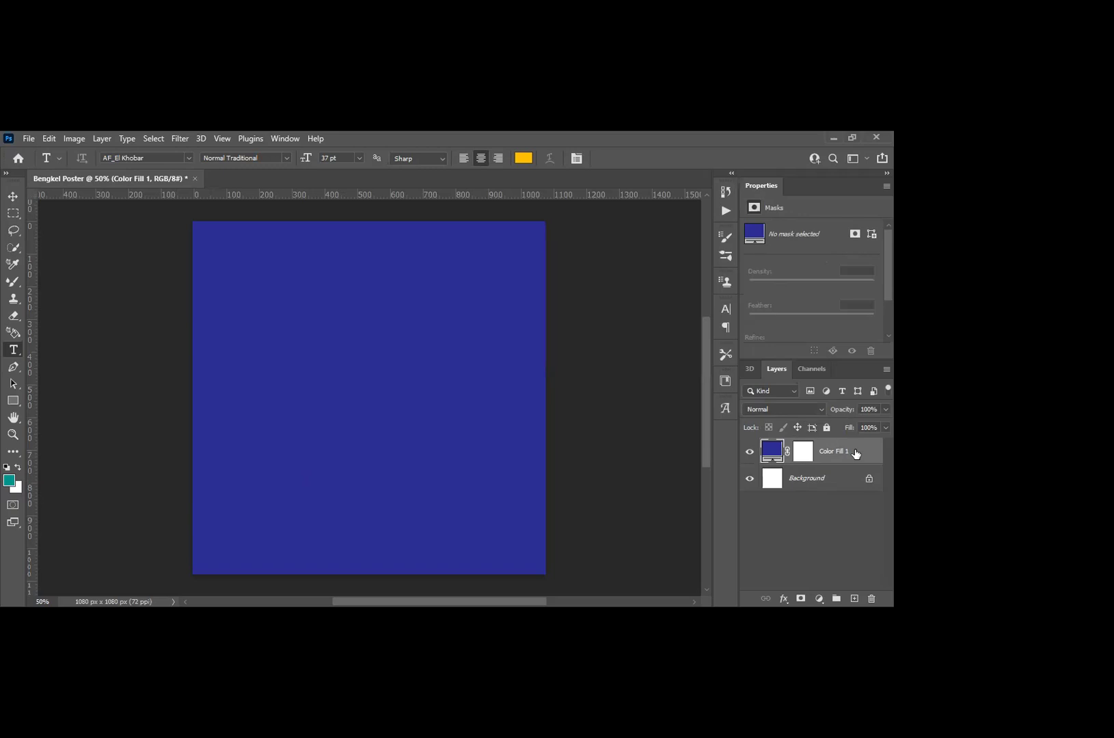
pyautogui.press('Delete')
pyautogui.hotkey('ctrl', 'n')
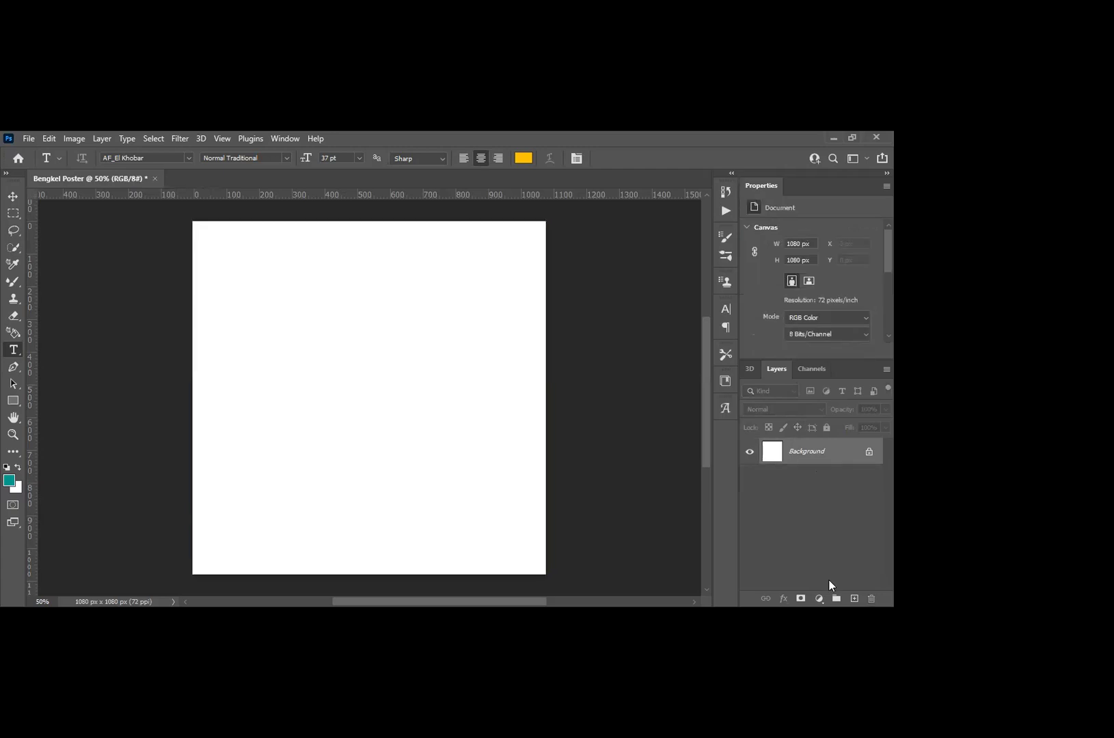
# Step: Reopen the recent file jaminan allah.psd and switch back to the Bengkel Poster document
pyautogui.click(28, 138)
pyautogui.moveTo(57, 214)
pyautogui.click(247, 216)
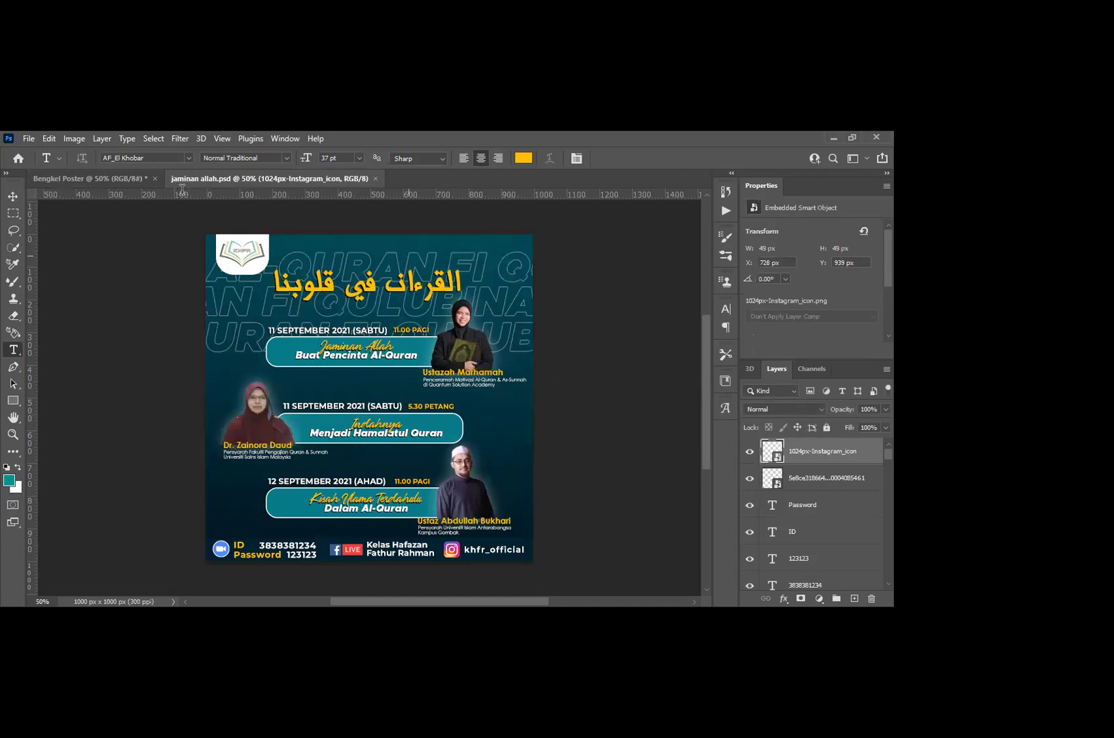
pyautogui.click(102, 177)
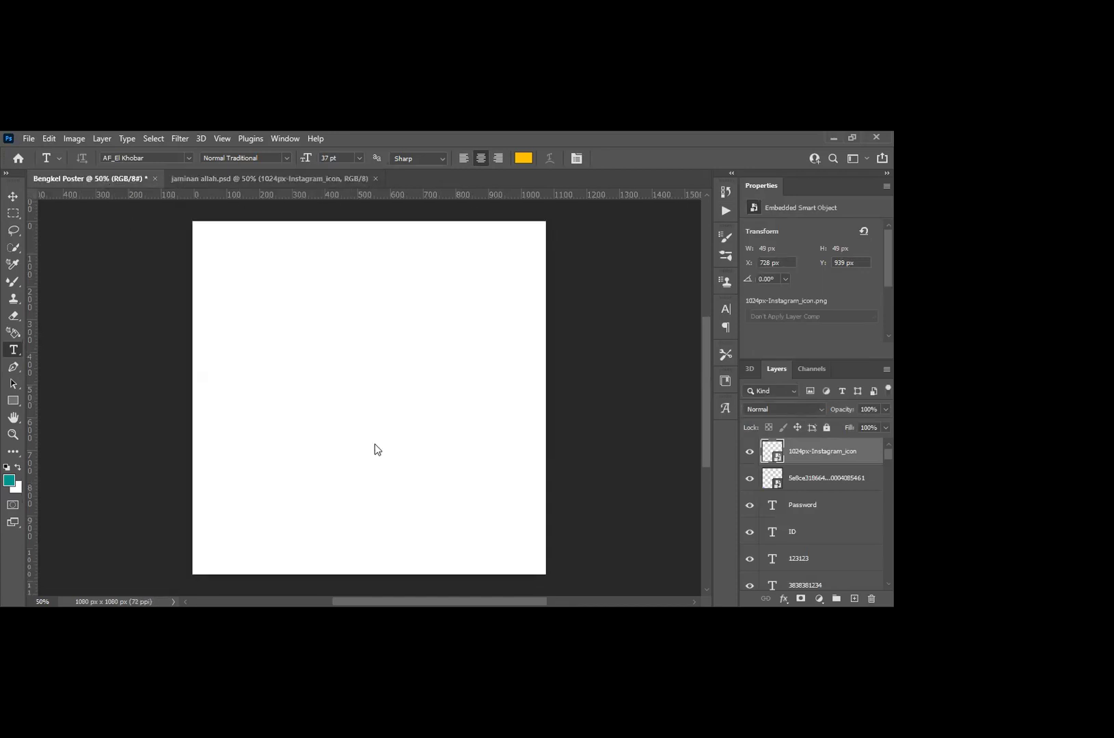
# Step: Add a Gradient fill layer to the poster and open its gradient for editing
pyautogui.click(819, 599)
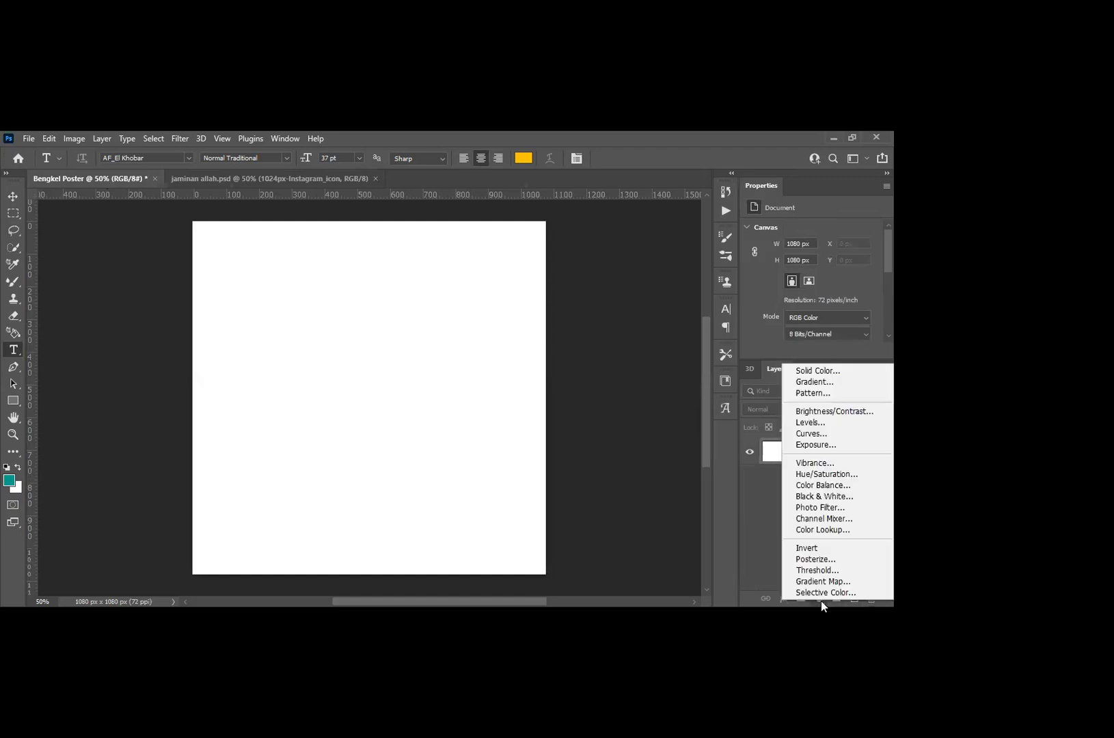
pyautogui.click(800, 383)
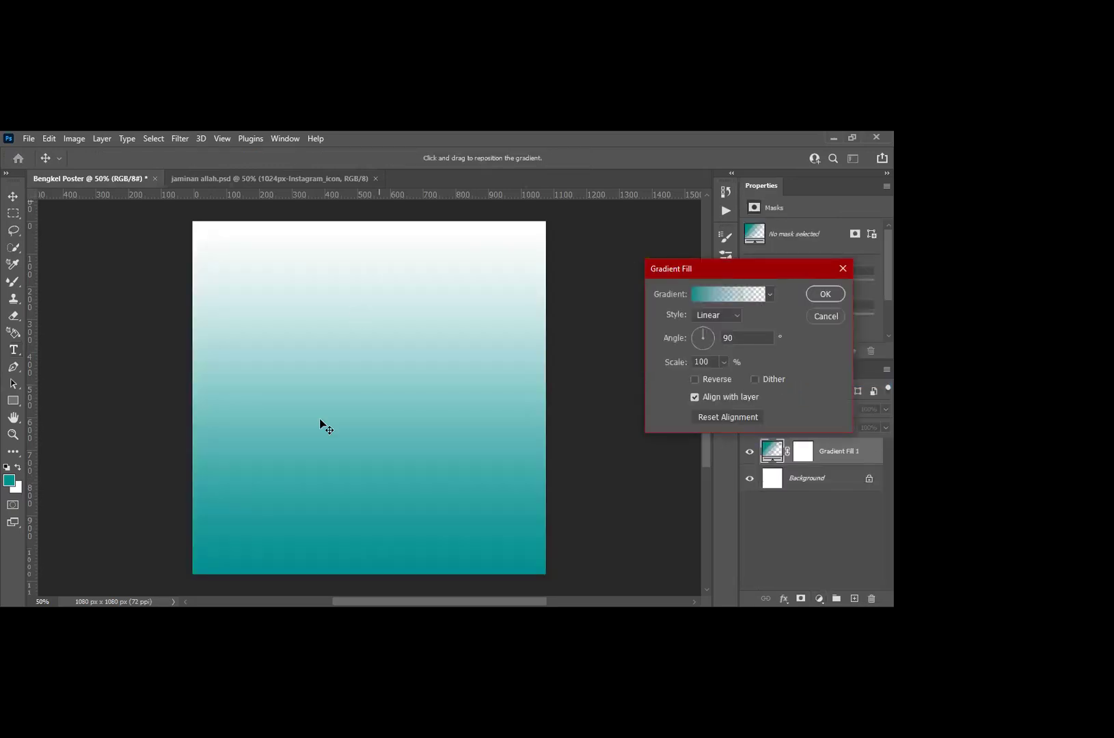
pyautogui.click(743, 300)
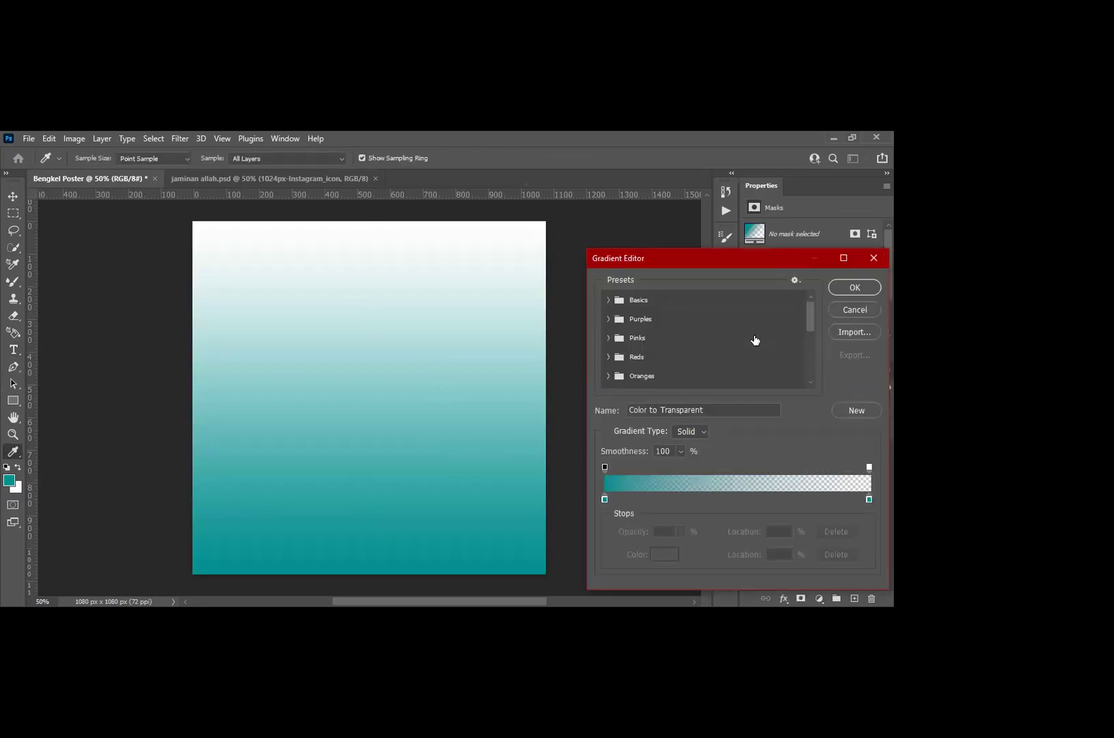
# Step: Set the gradient's starting color stop to dark teal 003434
pyautogui.click(605, 500)
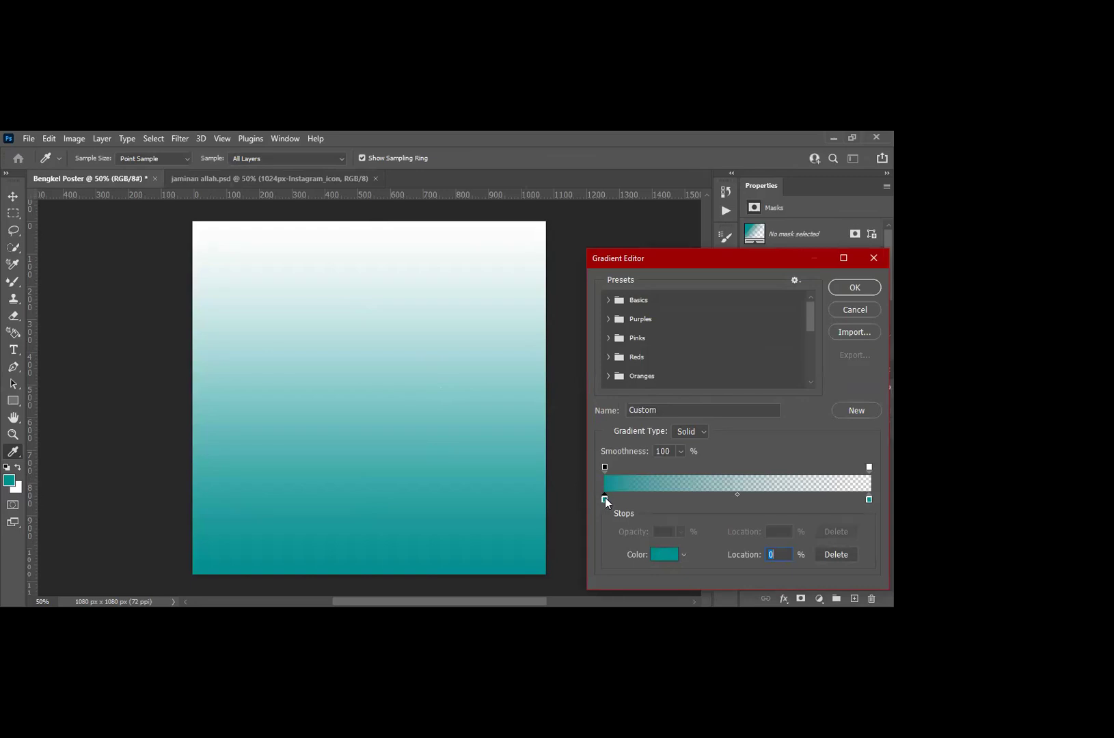
pyautogui.click(663, 555)
pyautogui.click(703, 514)
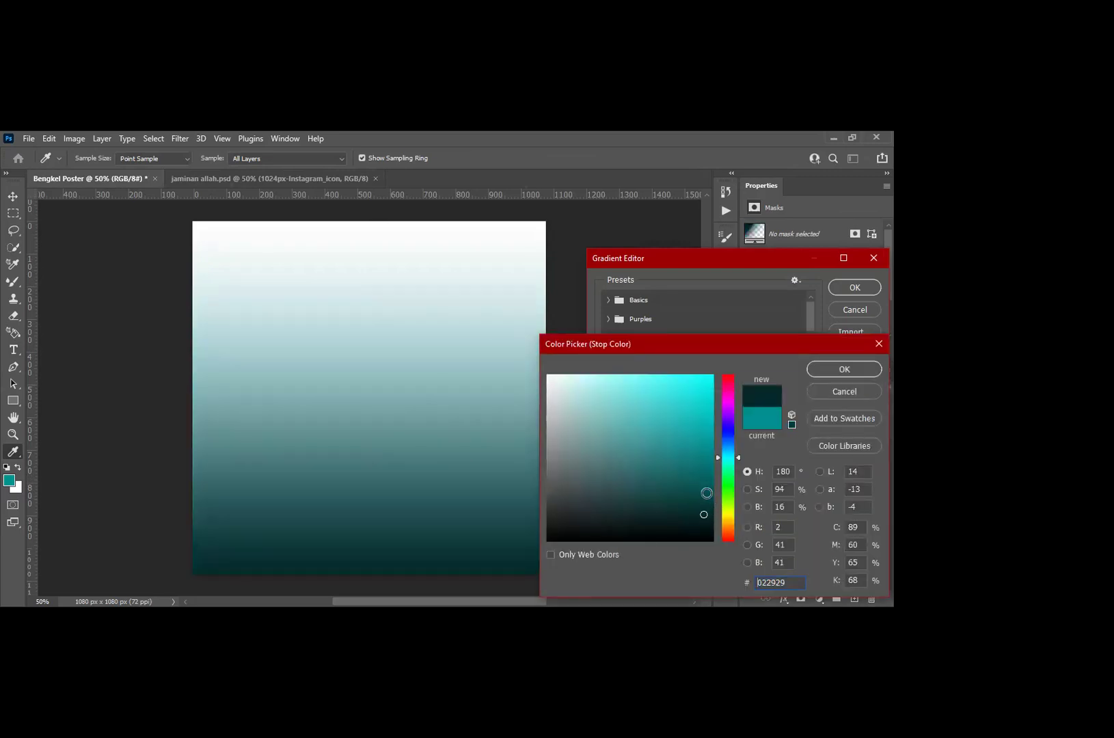
pyautogui.press('BackSpace')
pyautogui.click(706, 493)
pyautogui.click(711, 507)
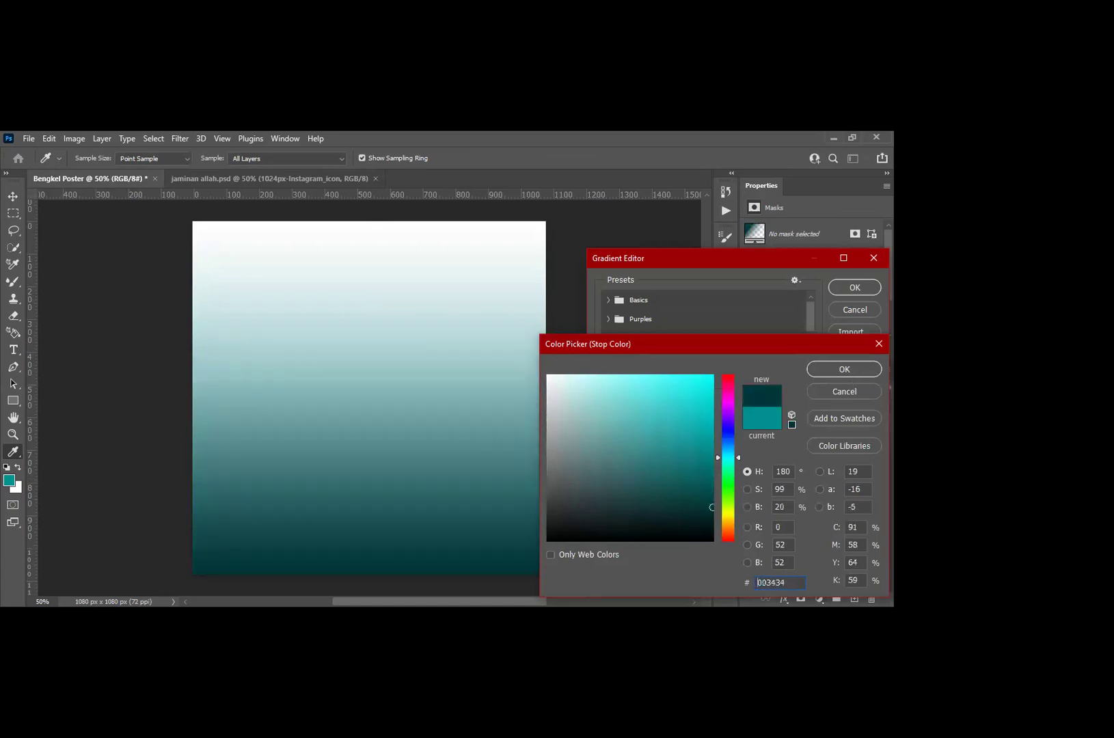
pyautogui.click(844, 369)
# Step: Apply the Black, White preset from the Basics group and set the gradient's starting color stop to 042532
pyautogui.click(868, 499)
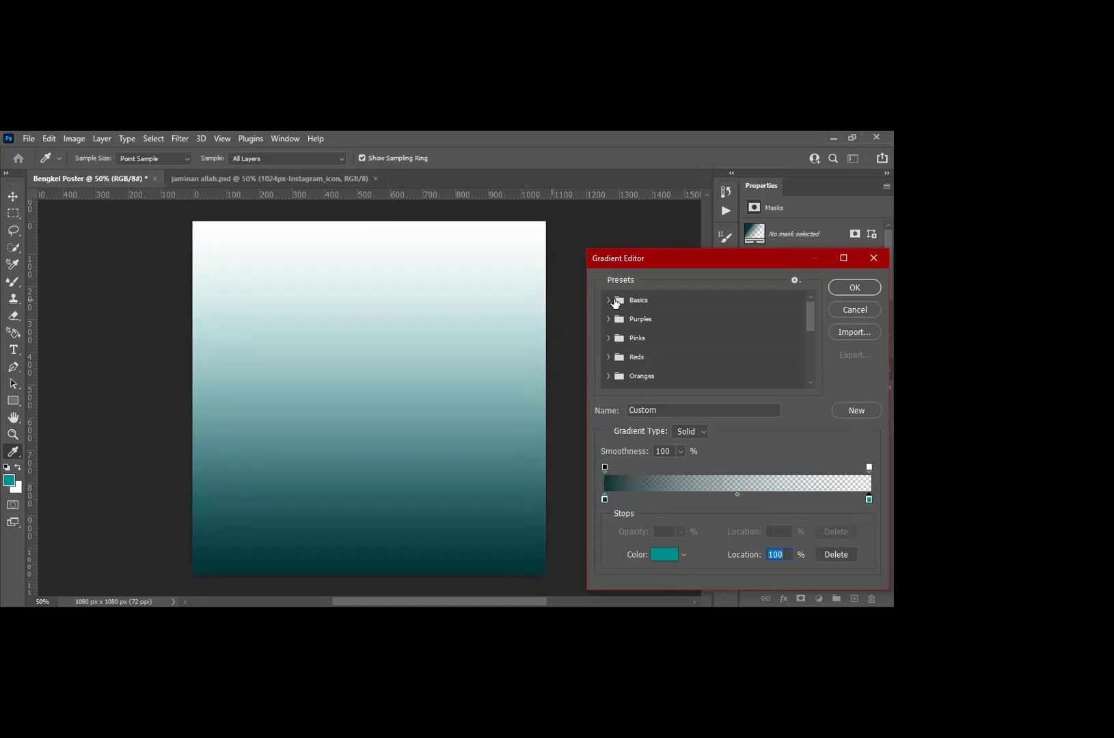
pyautogui.click(608, 300)
pyautogui.click(666, 338)
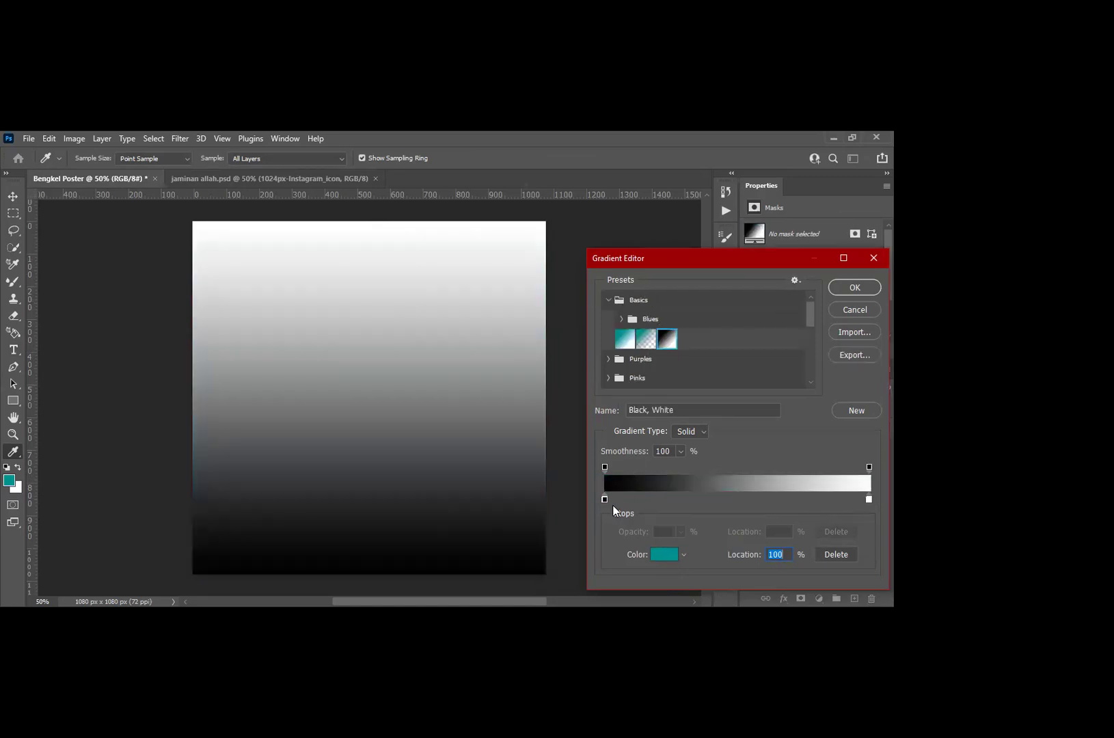
pyautogui.click(604, 499)
pyautogui.click(661, 556)
pyautogui.moveTo(715, 439)
pyautogui.mouseDown()
pyautogui.moveTo(715, 481)
pyautogui.moveTo(716, 449)
pyautogui.mouseUp()
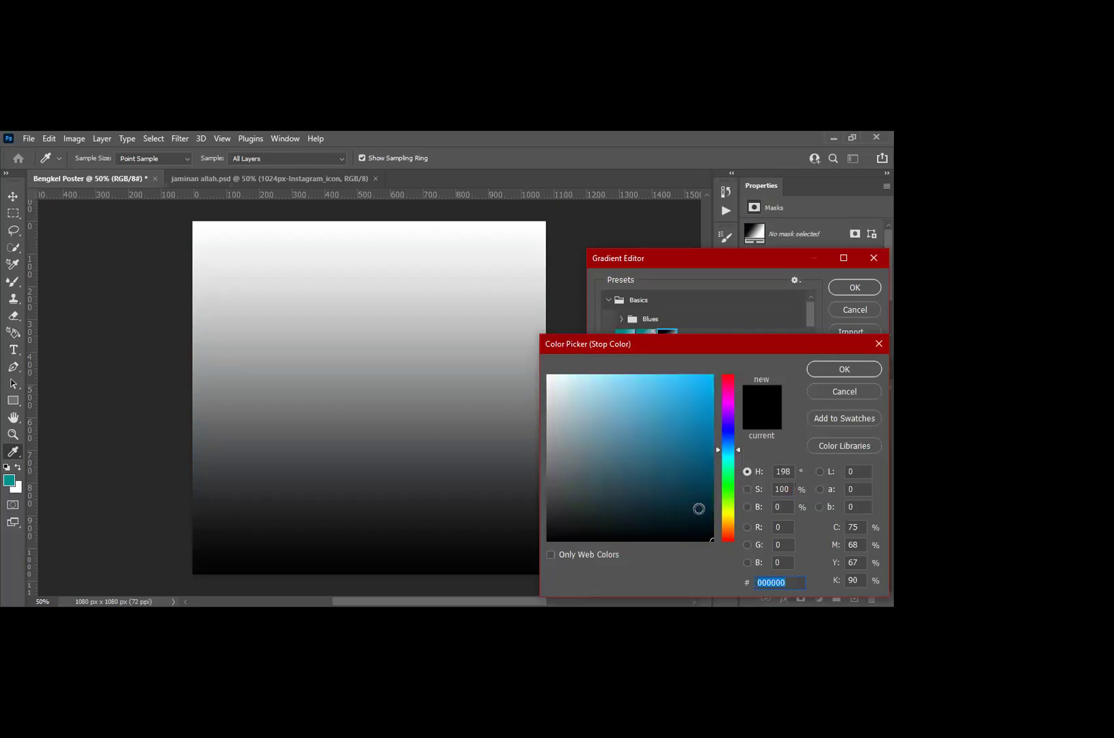
pyautogui.write('042532')
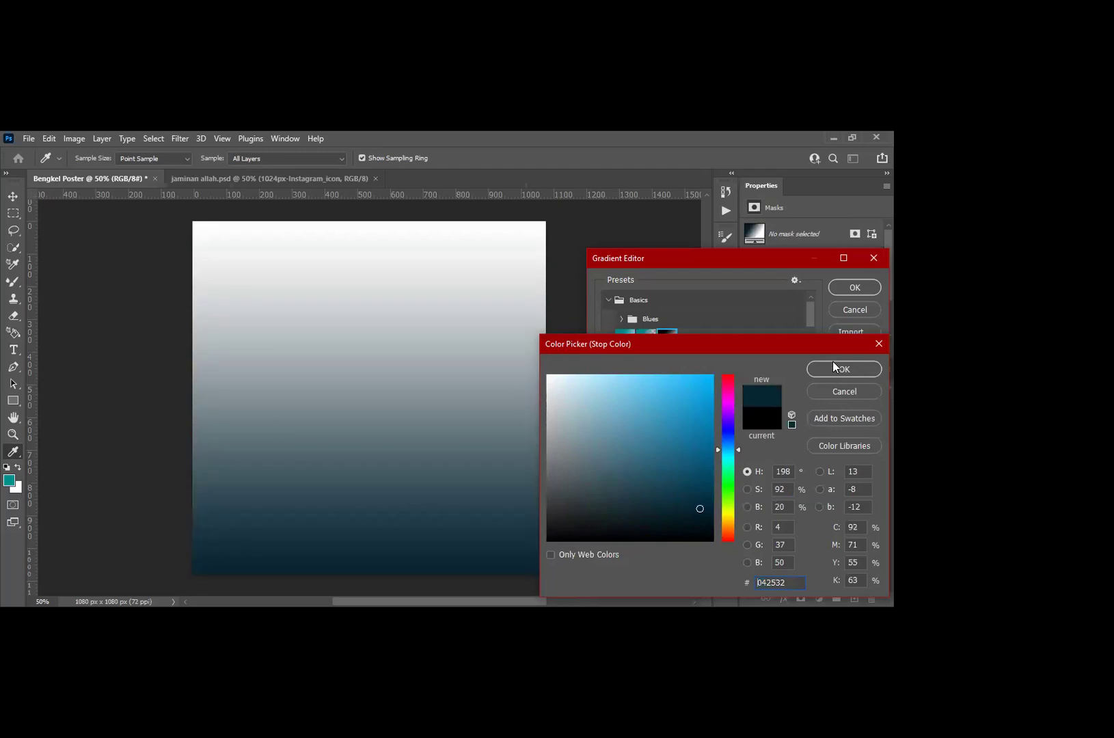
pyautogui.press('Return')
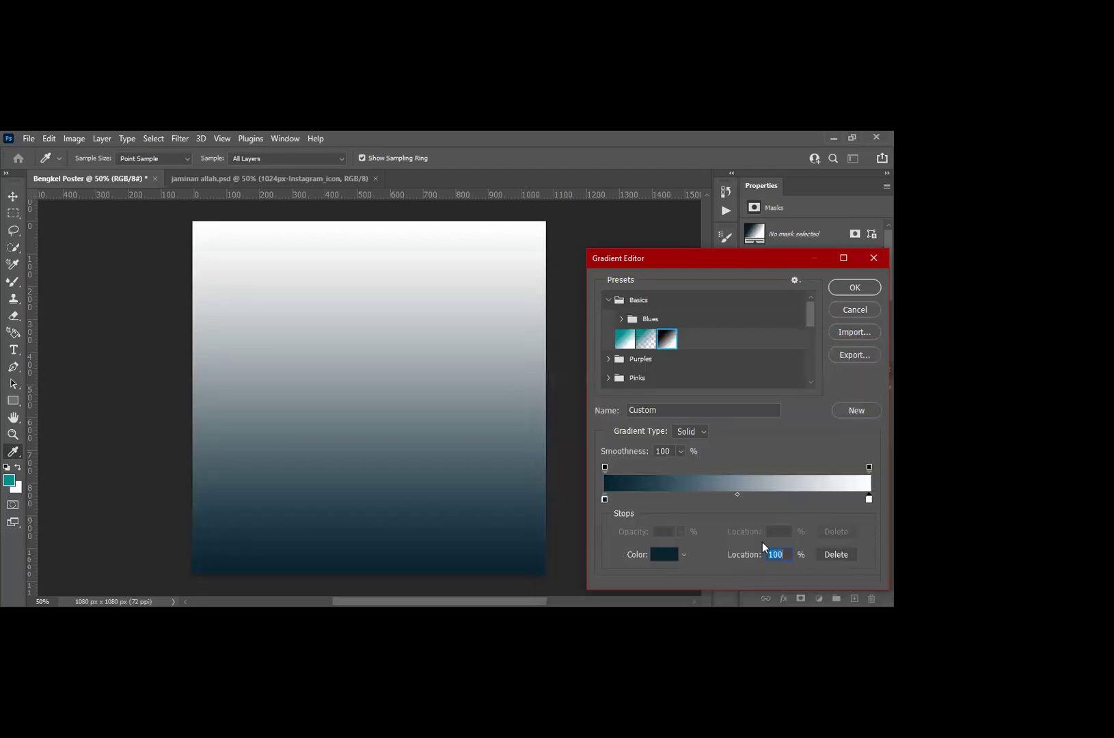
# Step: Set the gradient's white end stop to dark teal 022429
pyautogui.click(663, 554)
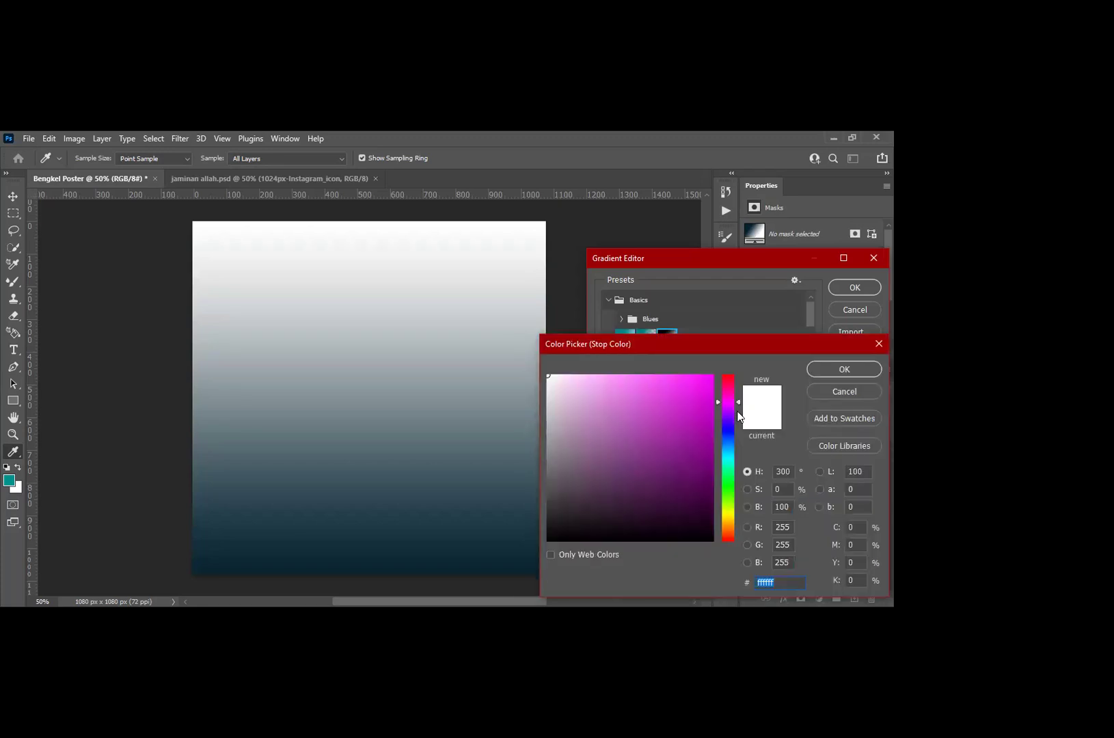
pyautogui.moveTo(737, 435); pyautogui.dragTo(736, 455)
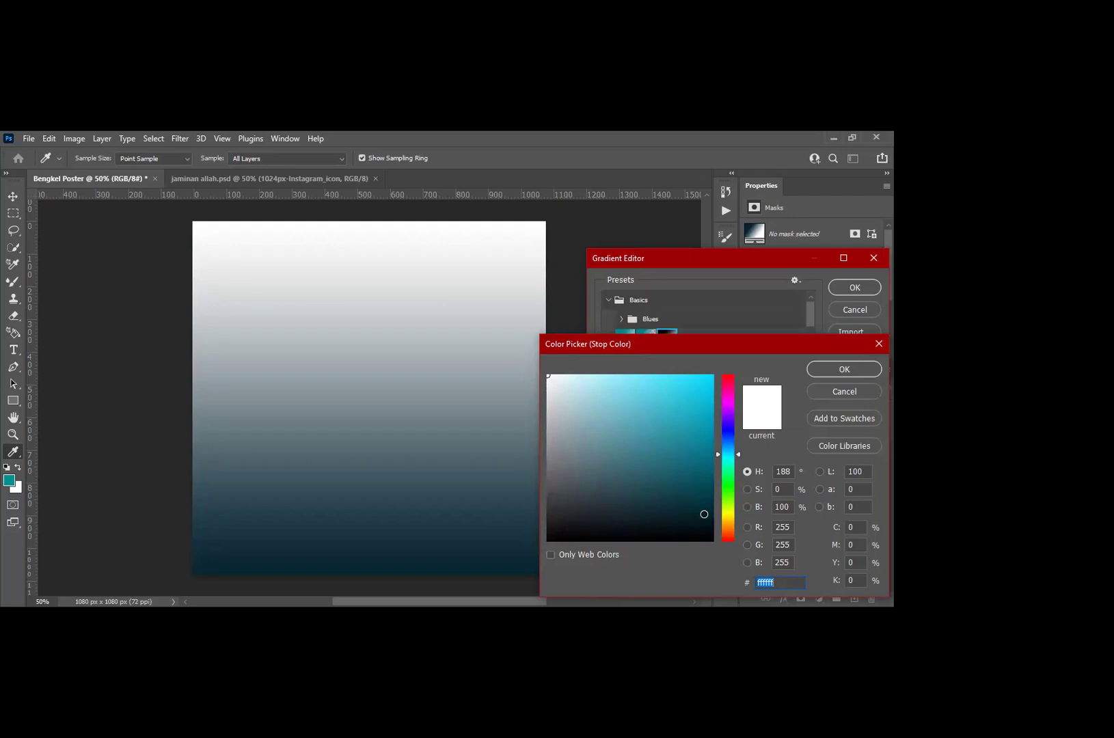
pyautogui.click(705, 513)
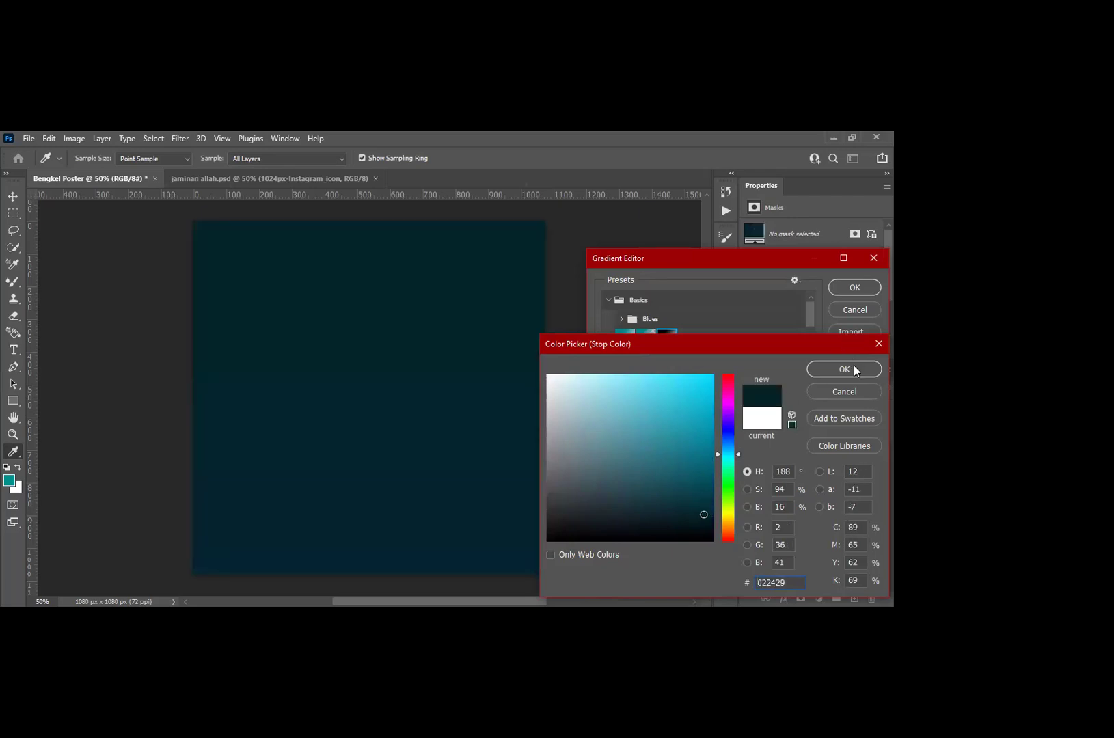
pyautogui.click(854, 369)
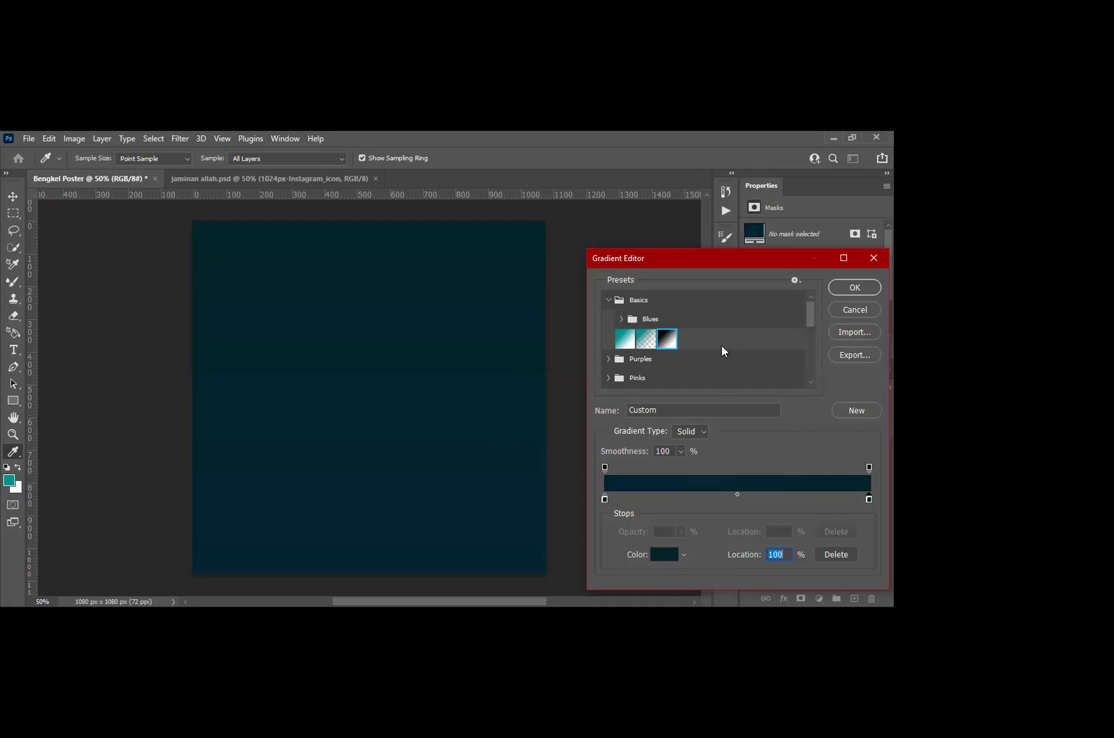
# Step: Save the custom dark blue-to-teal gradient as a new preset
pyautogui.scroll(-3, 720, 345)
pyautogui.scroll(-3, 726, 353)
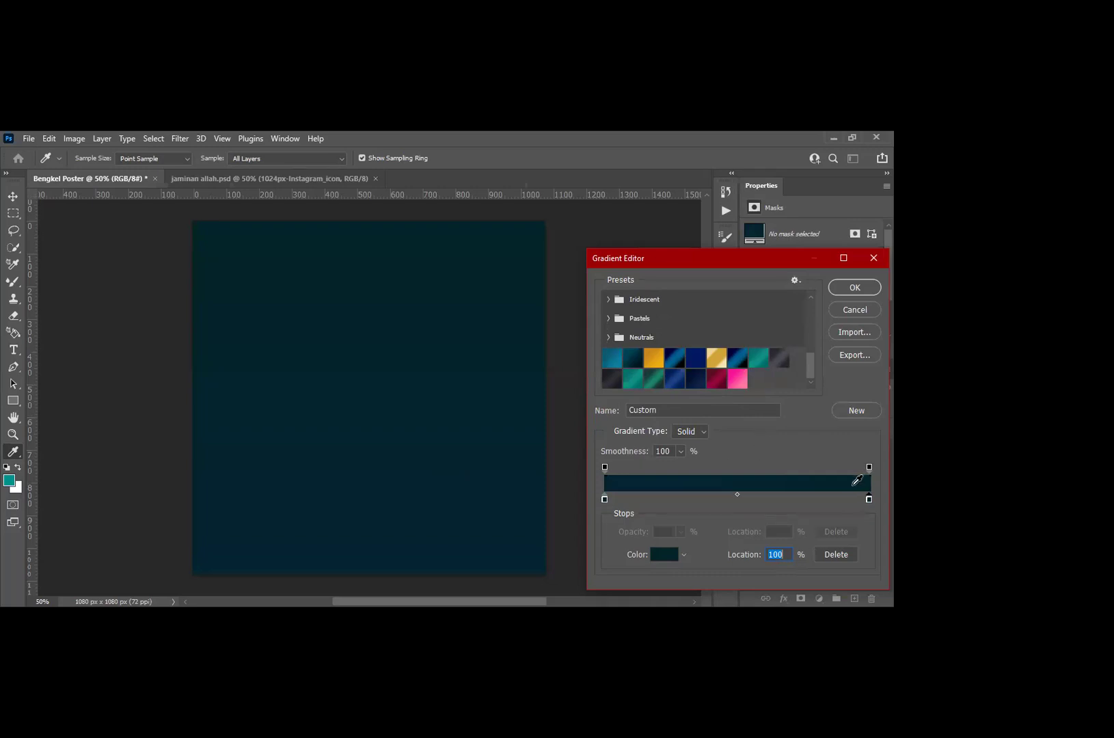
pyautogui.click(857, 410)
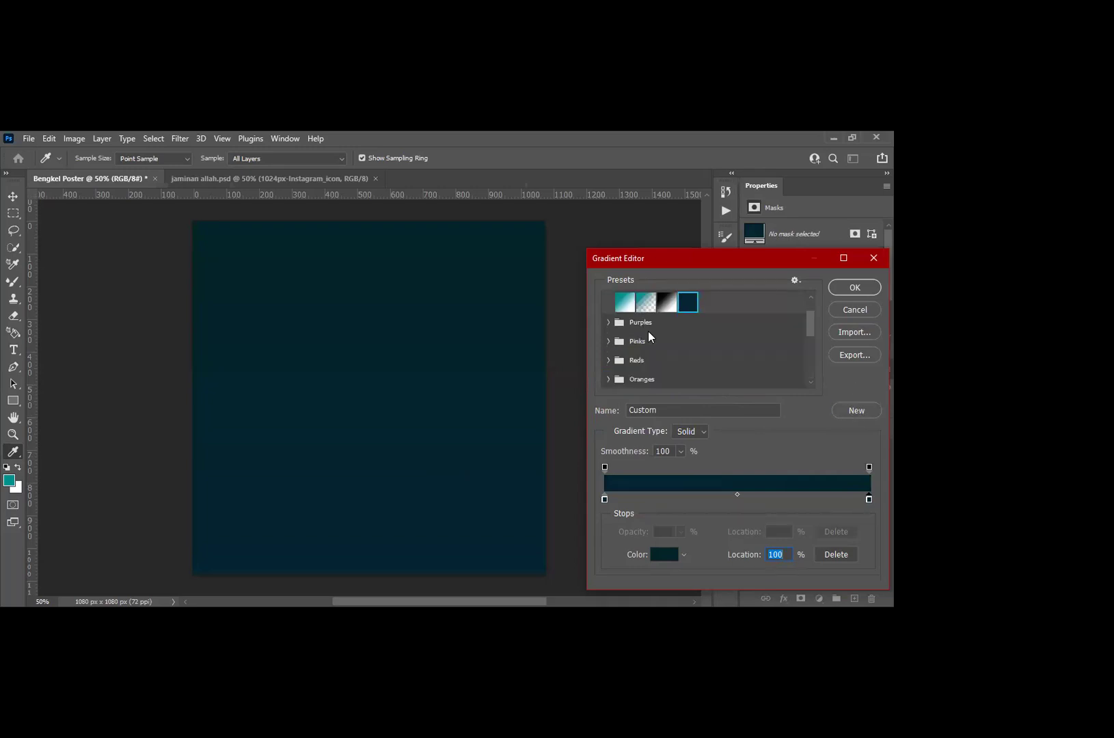
# Step: Apply the saved dark teal to near-black gradient preset listed below the Neutrals group to the poster's fill layer
pyautogui.scroll(1, 649, 332)
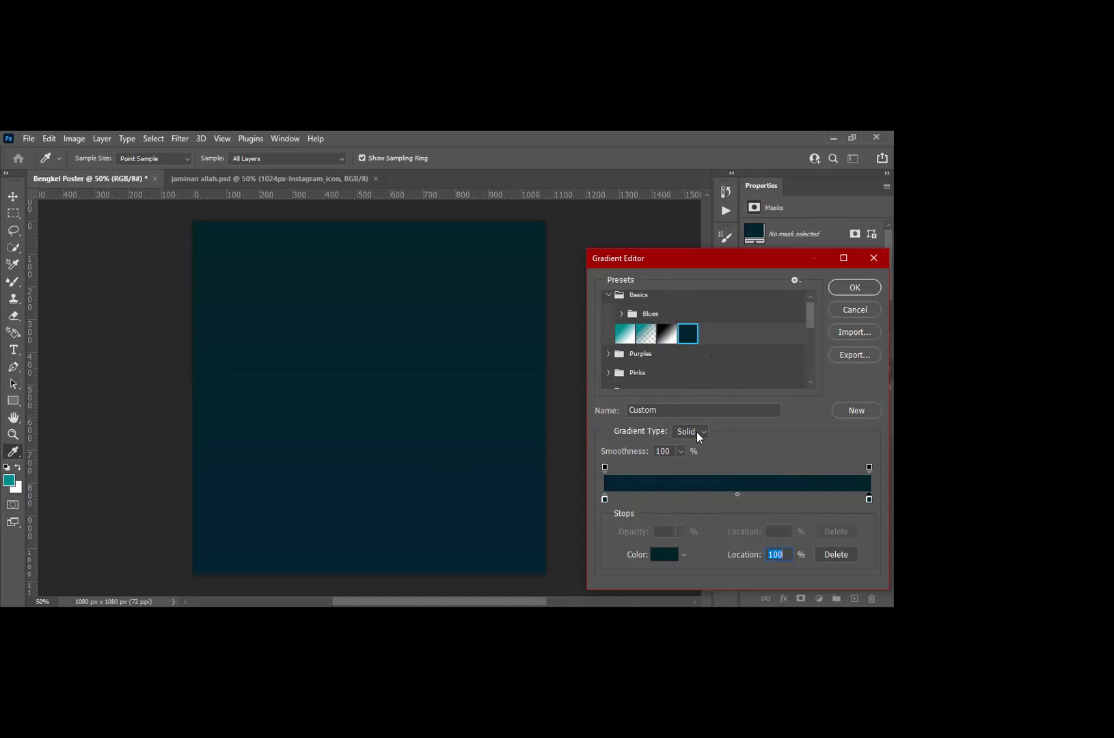
pyautogui.scroll(1, 660, 341)
pyautogui.scroll(-5, 662, 345)
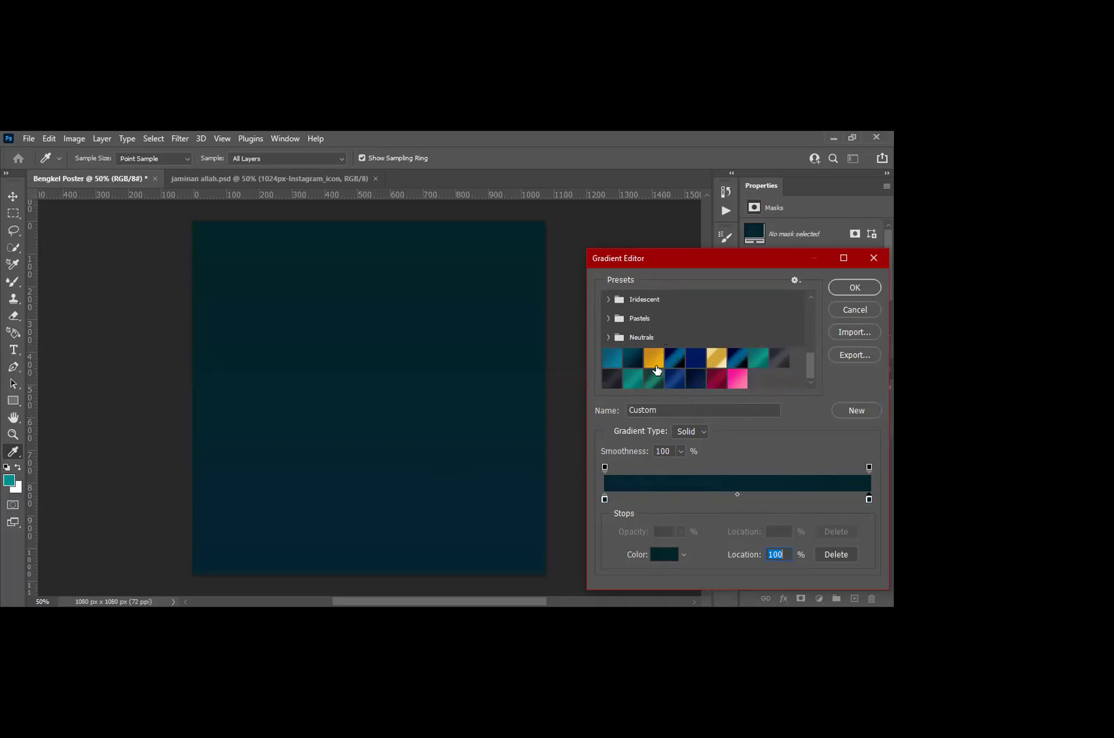
pyautogui.click(637, 362)
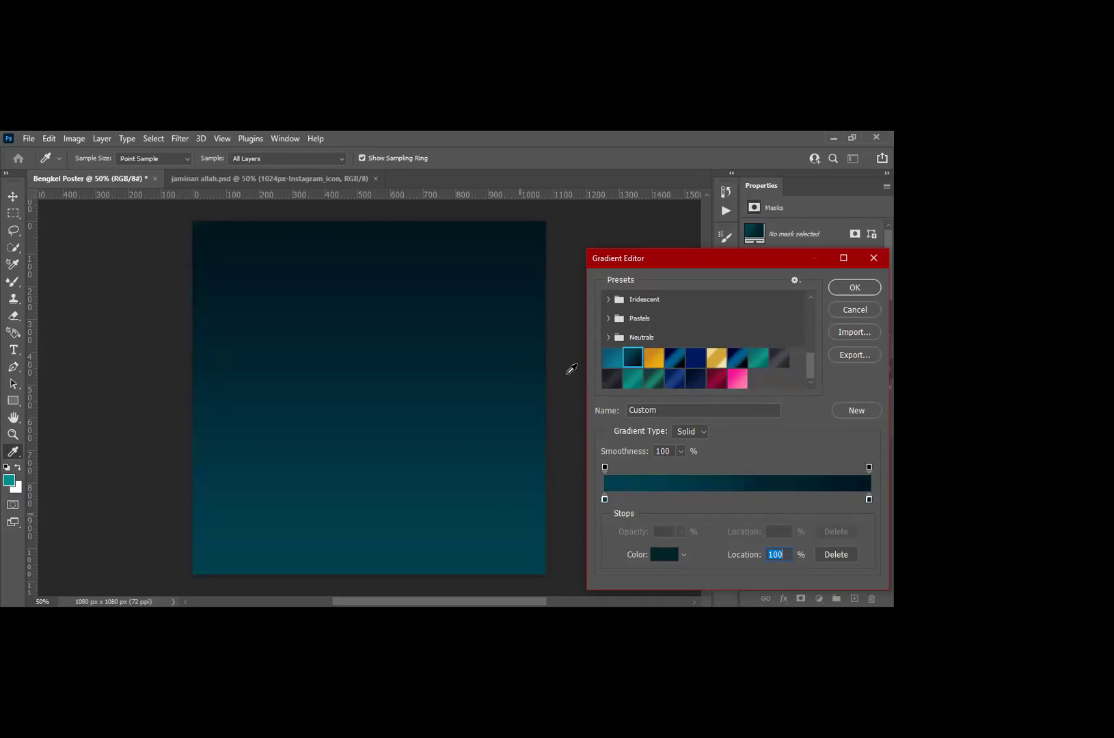
pyautogui.click(840, 288)
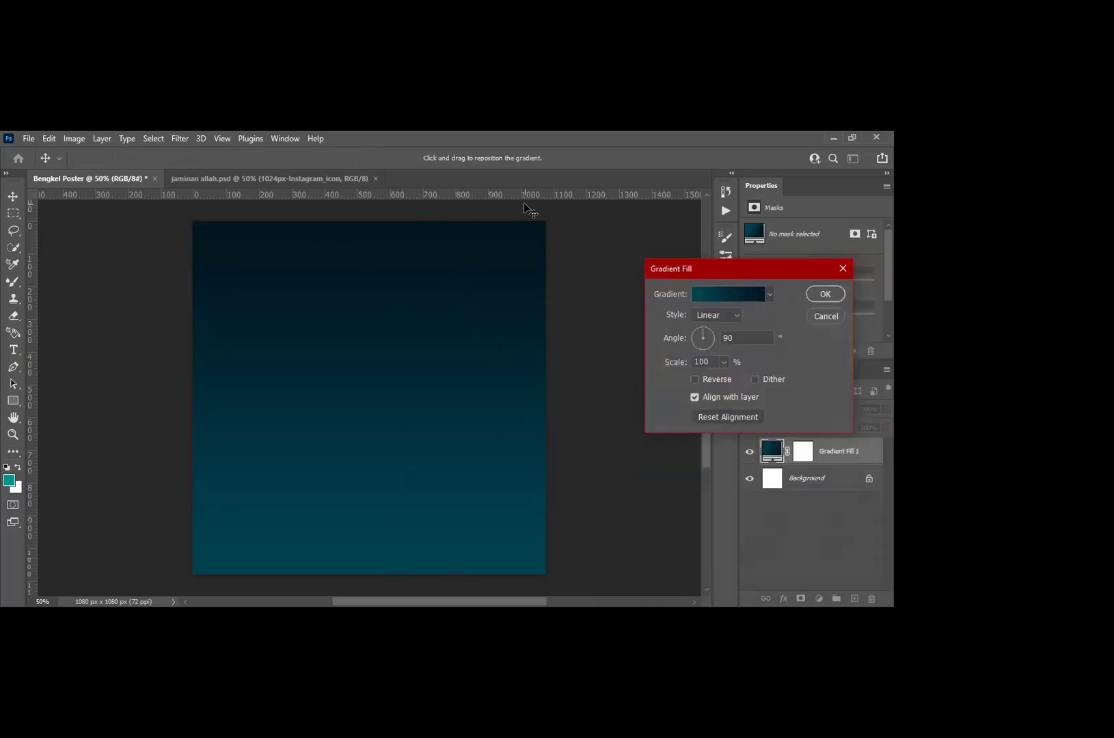
# Step: Rotate the gradient fill to an angle of -89.1° so the lighter teal is at the poster's top
pyautogui.click(705, 332)
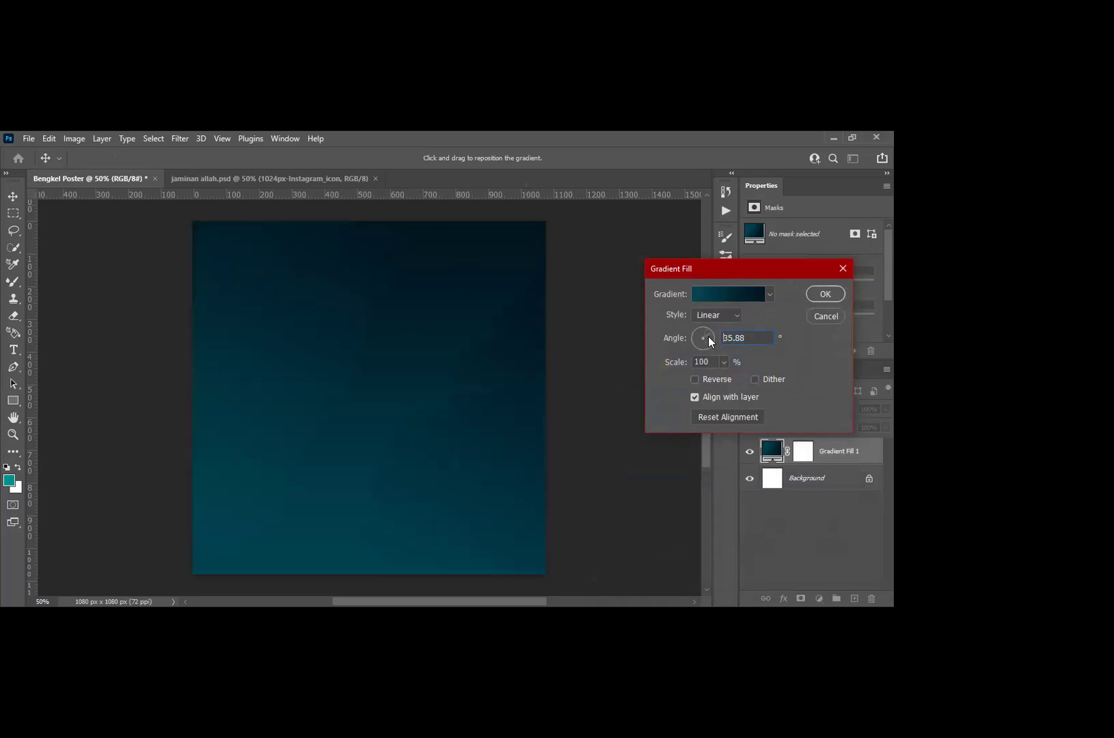
pyautogui.click(708, 342)
pyautogui.click(706, 347)
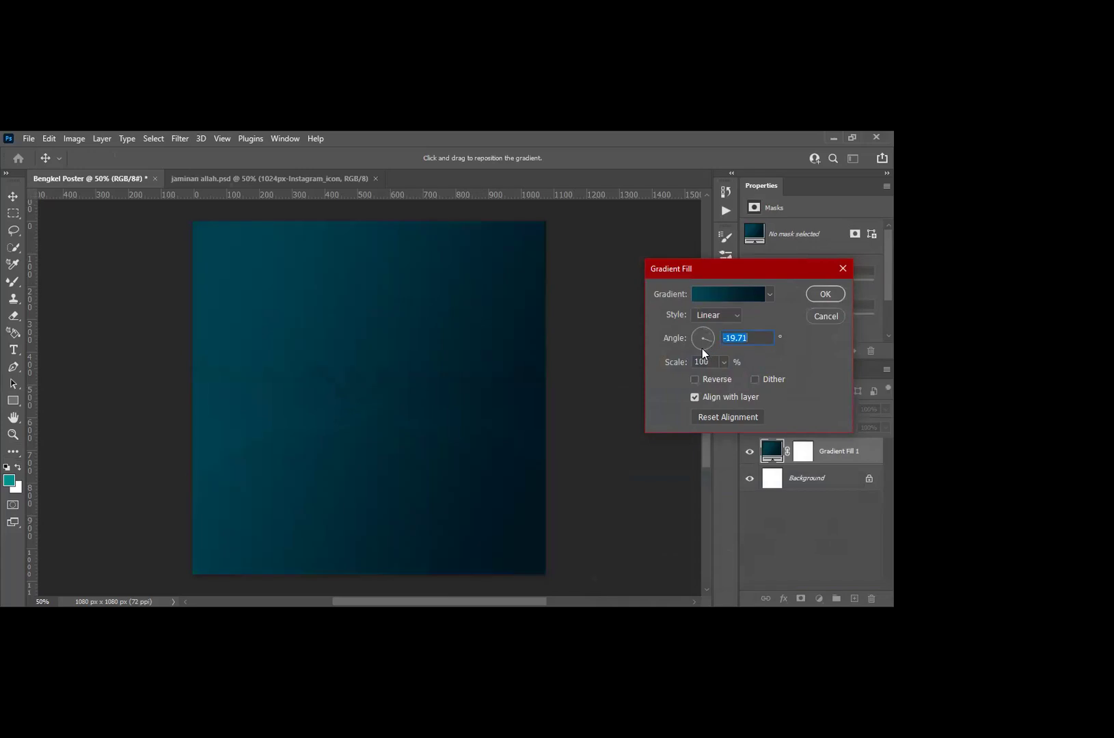
pyautogui.click(703, 348)
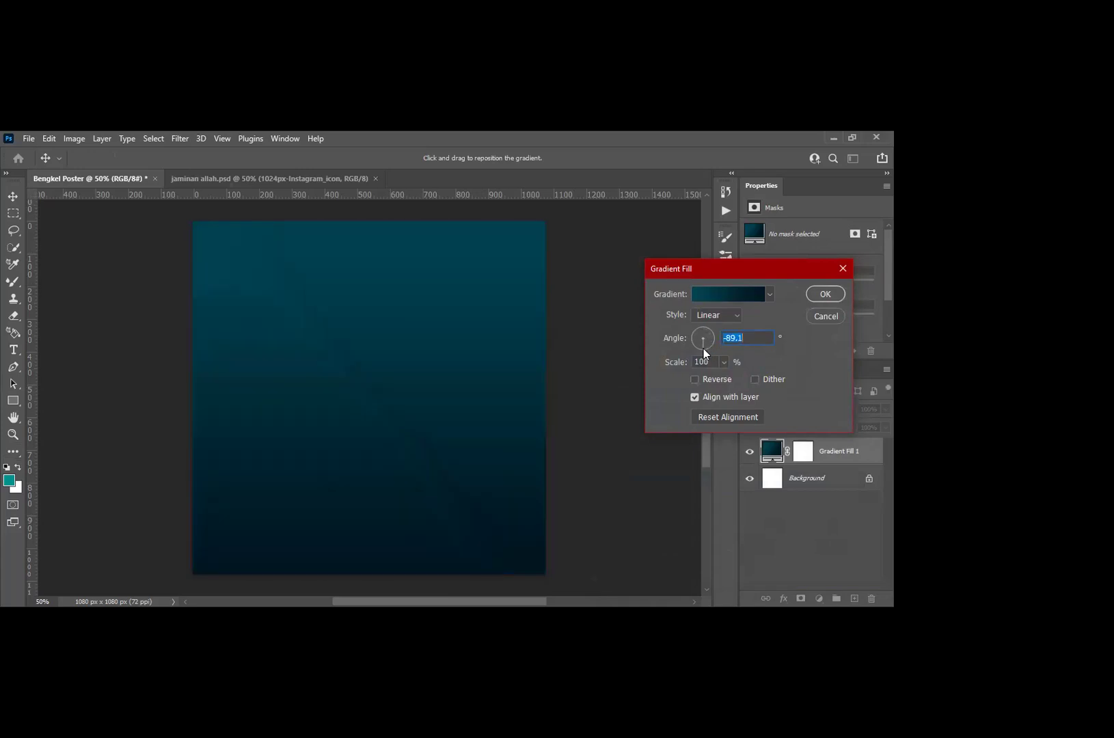
pyautogui.click(825, 293)
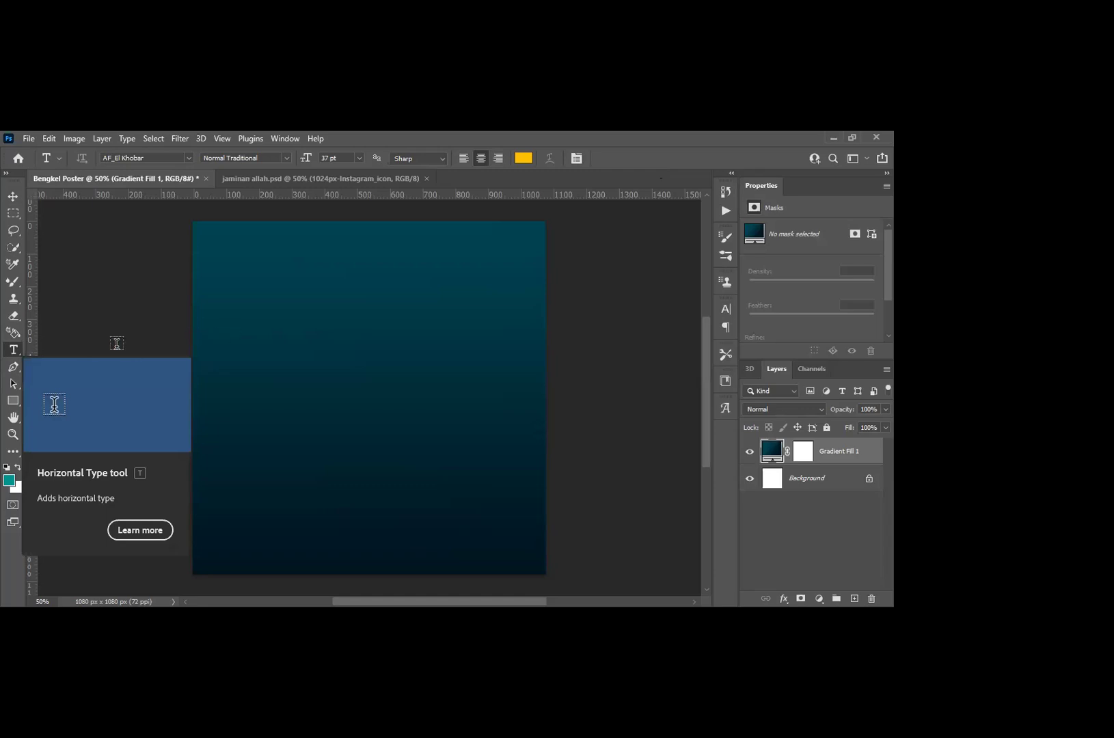
# Step: Add a horizontal text layer reading "القرآن في قلوبنا" in the upper left area of the poster
pyautogui.rightClick(14, 349)
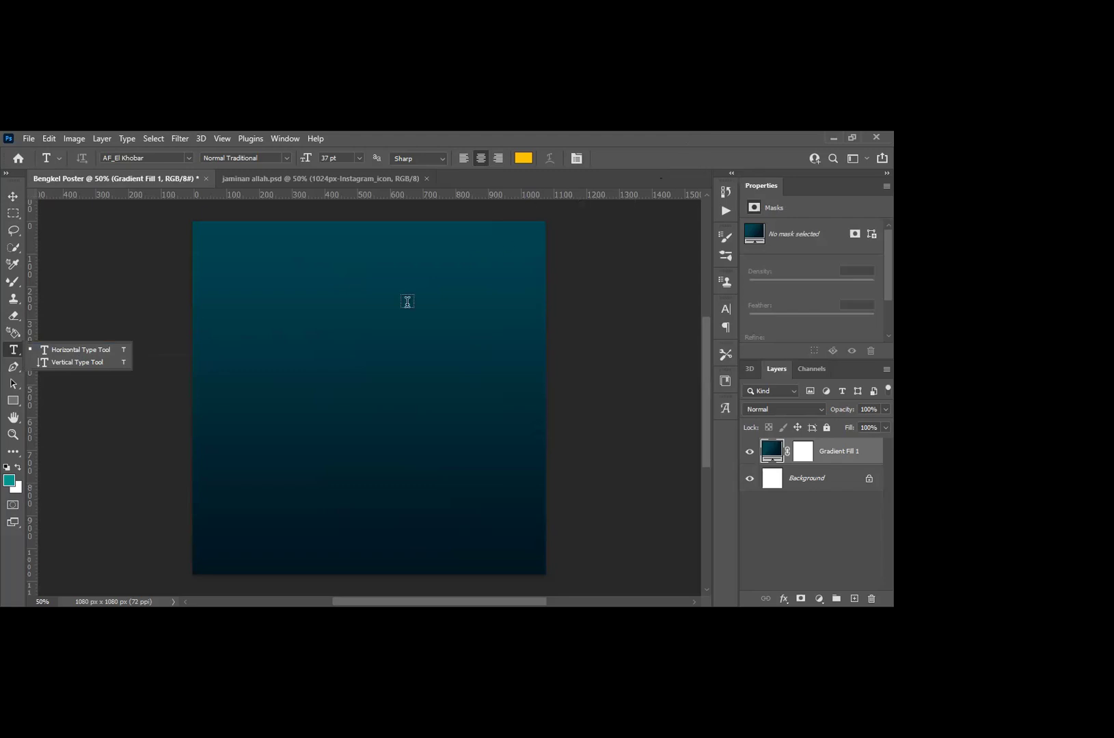
pyautogui.click(274, 301)
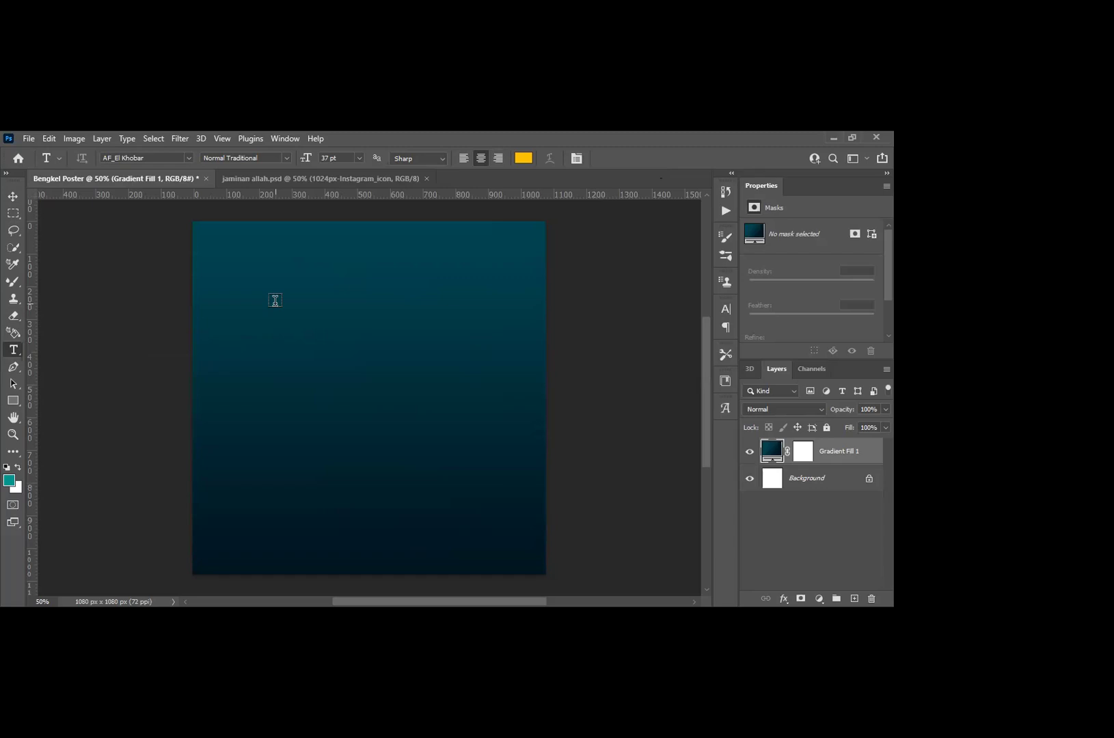
pyautogui.click(275, 300)
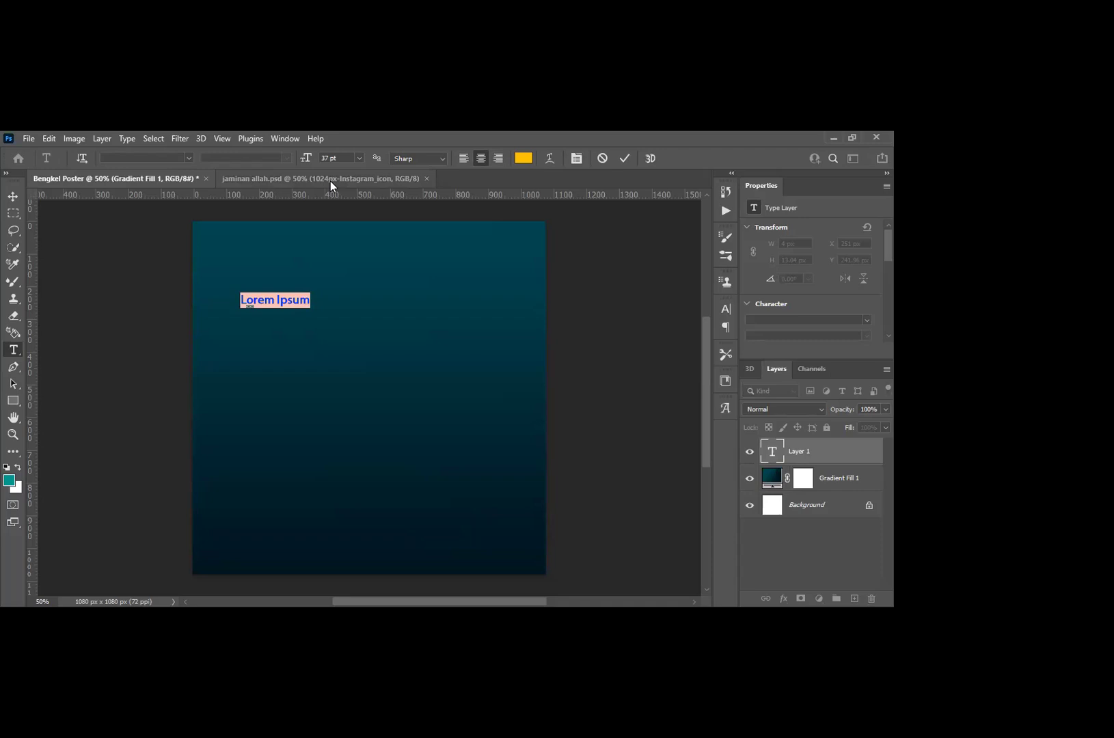
pyautogui.hotkey('ctrl', 'h')
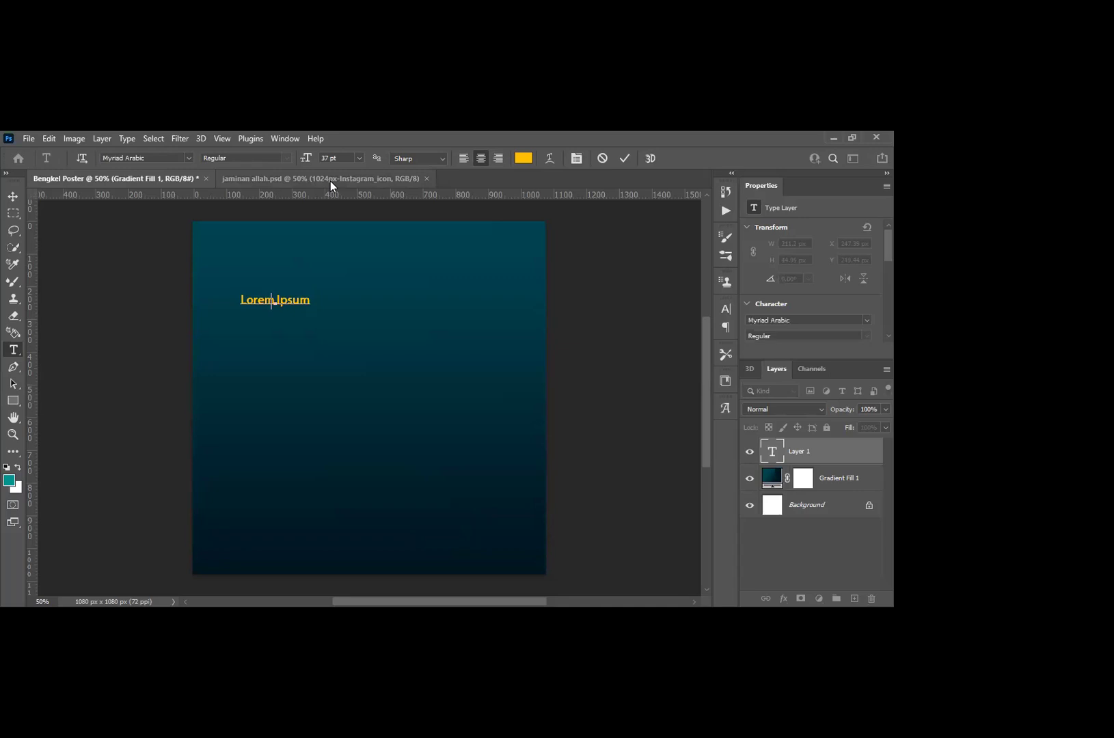
pyautogui.write('الله')
pyautogui.write('آن ف')
pyautogui.write('ي قل')
pyautogui.write('م')
pyautogui.write('بنا')
pyautogui.hotkey('ctrl', 'a')
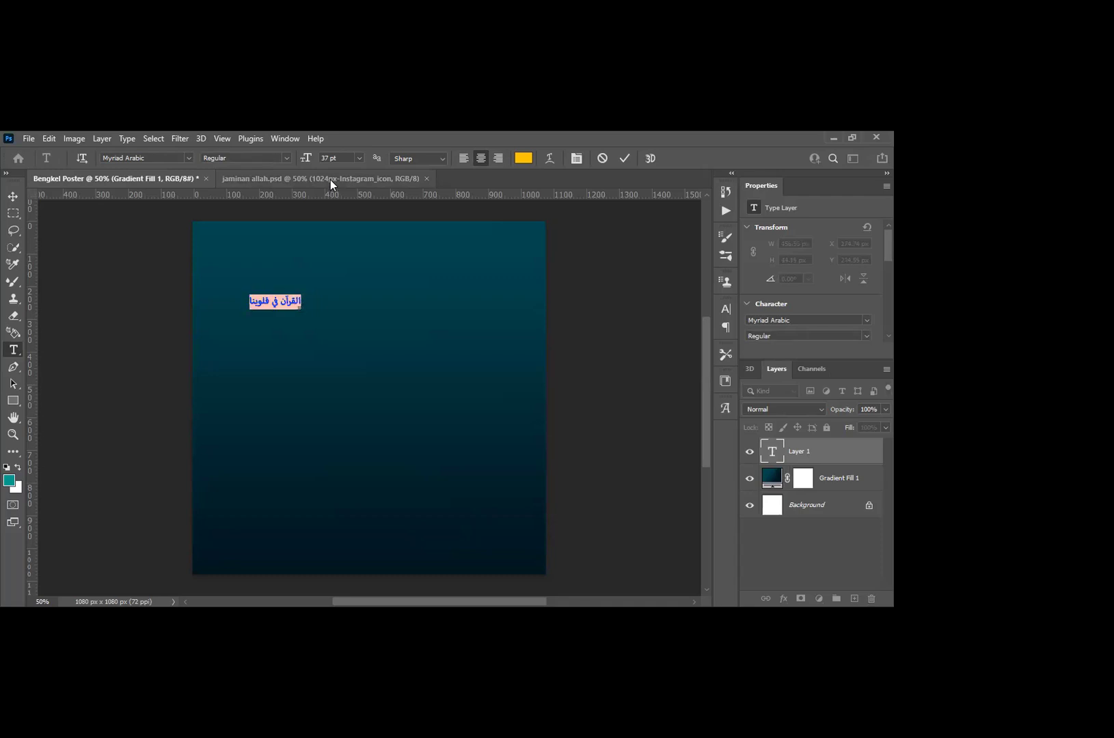
pyautogui.click(308, 293)
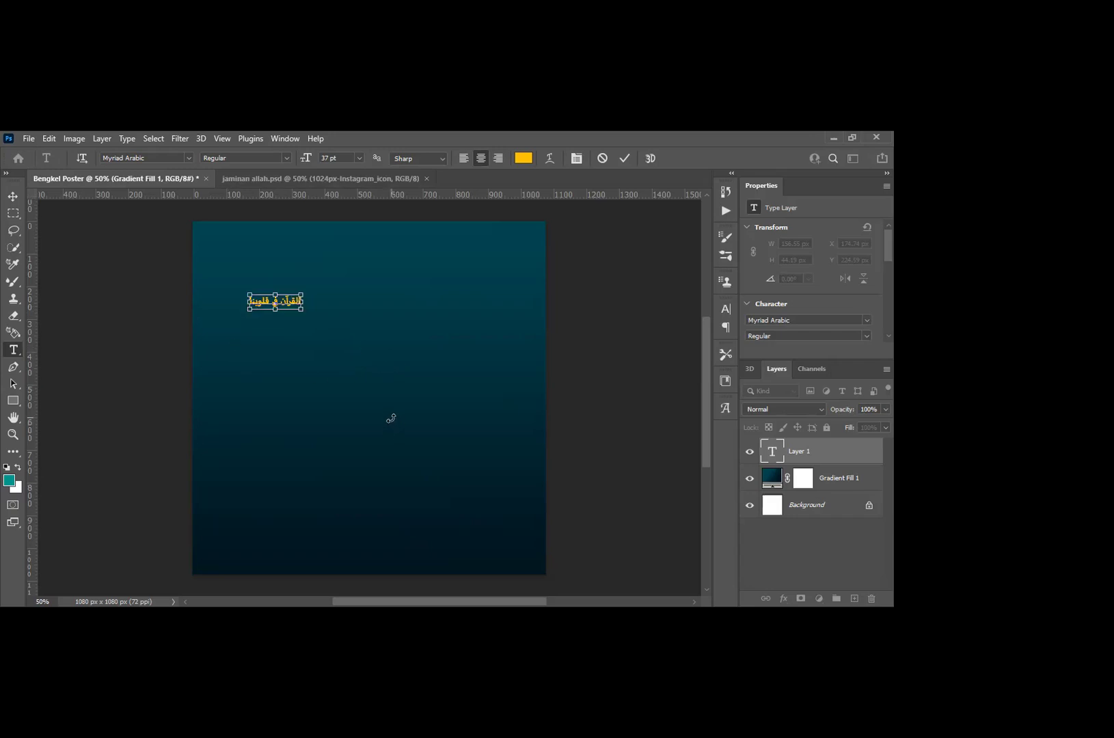
# Step: Enlarge the Arabic text to 108 pt and center it horizontally in the upper part of the poster
pyautogui.hotkey('ctrl', 'a')
pyautogui.click(358, 157)
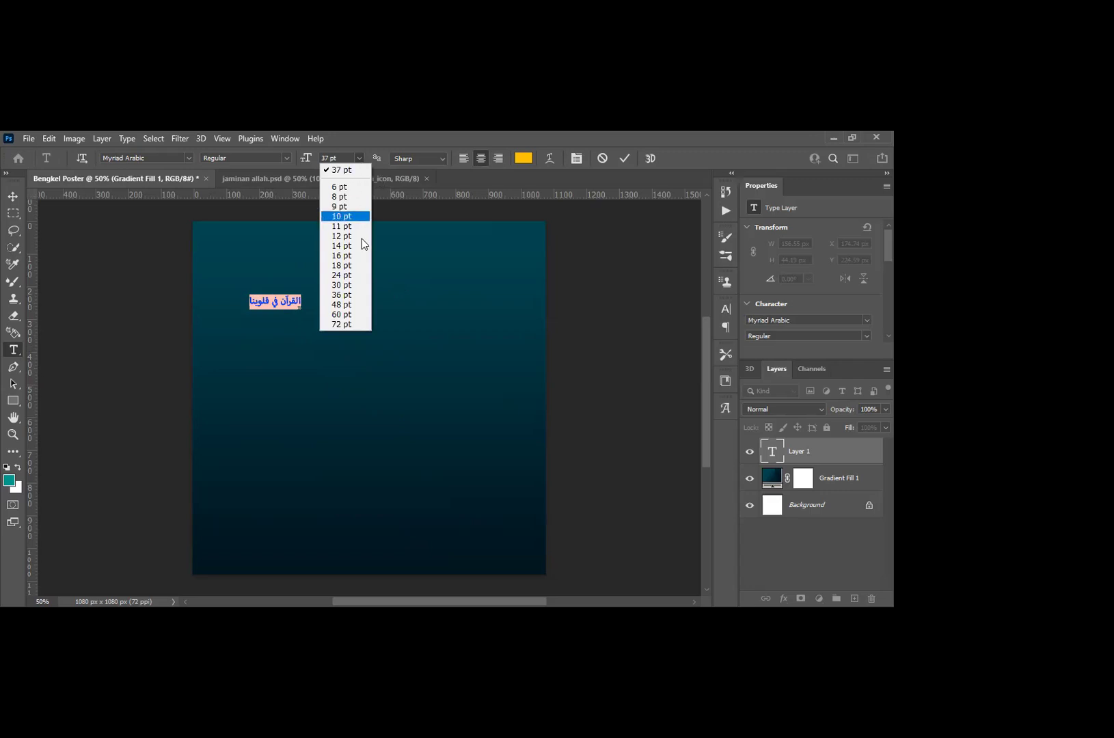
pyautogui.click(362, 257)
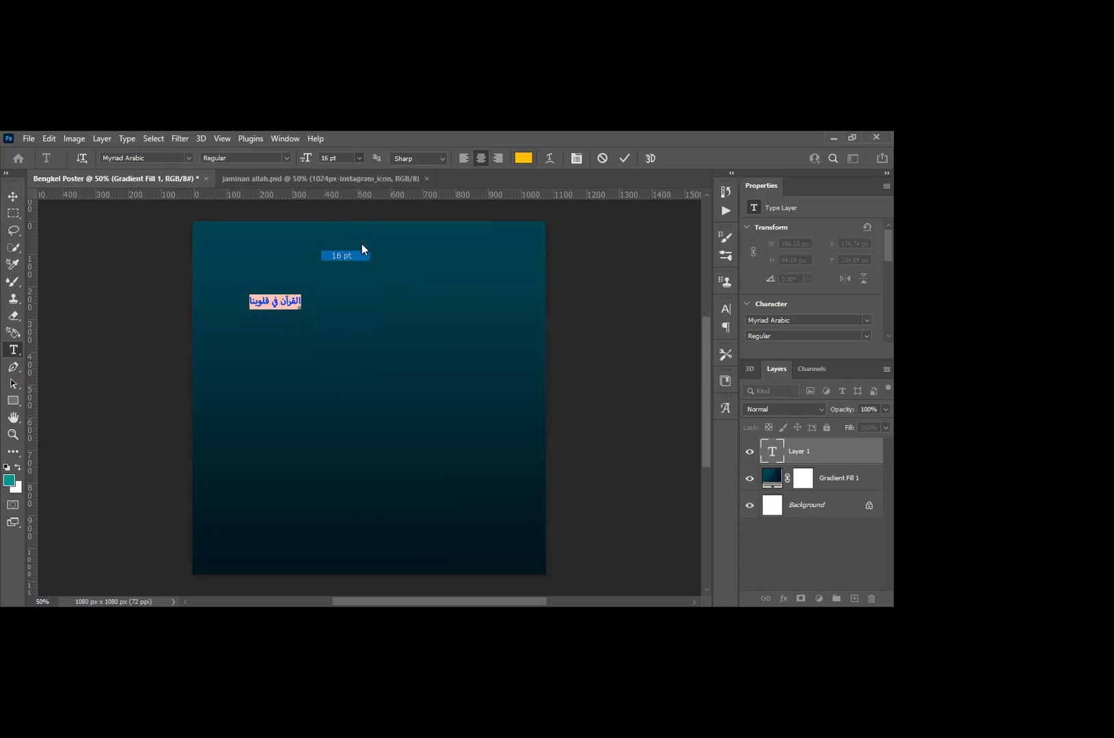
pyautogui.click(358, 158)
pyautogui.click(351, 326)
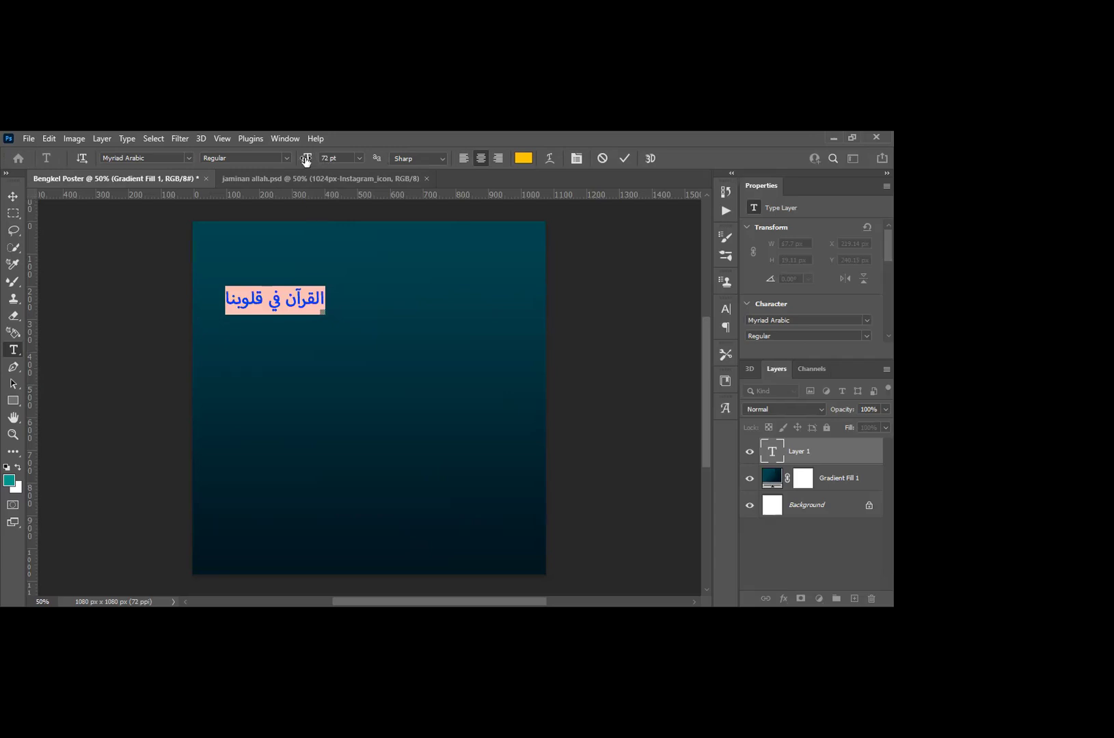
pyautogui.moveTo(311, 163)
pyautogui.mouseDown()
pyautogui.moveTo(340, 164)
pyautogui.moveTo(296, 166)
pyautogui.moveTo(329, 165)
pyautogui.mouseUp()
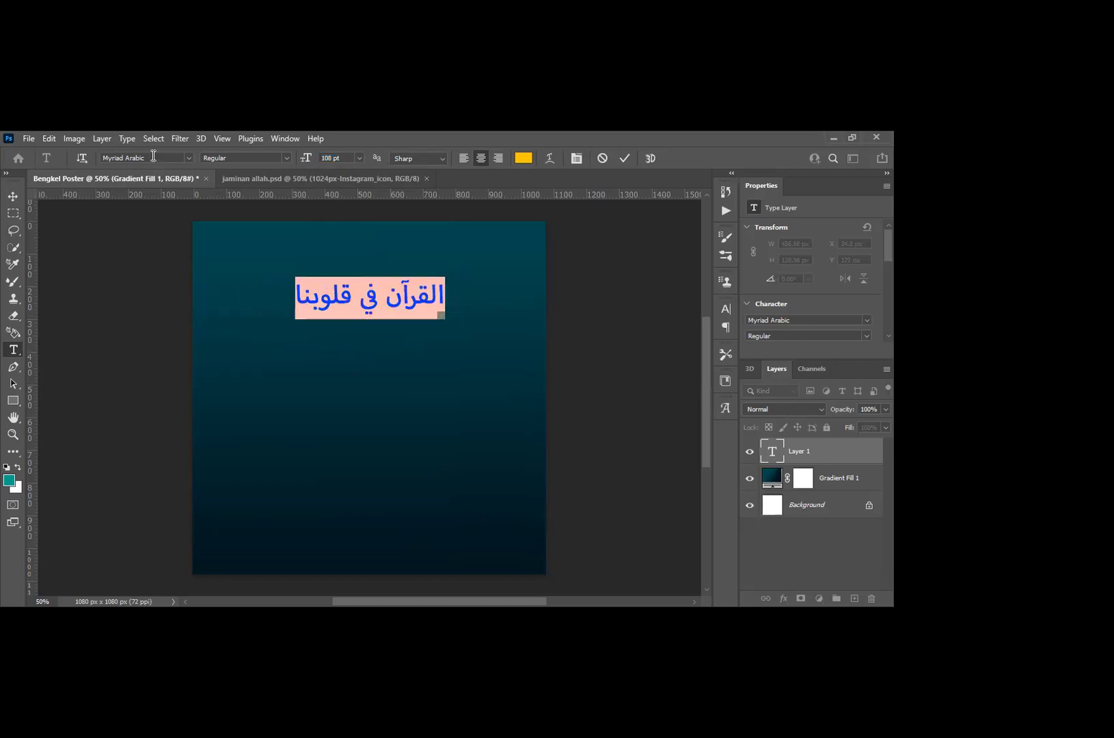
# Step: Set the Arabic title's font to AF_El Khobar and its size to 164 pt
pyautogui.click(190, 160)
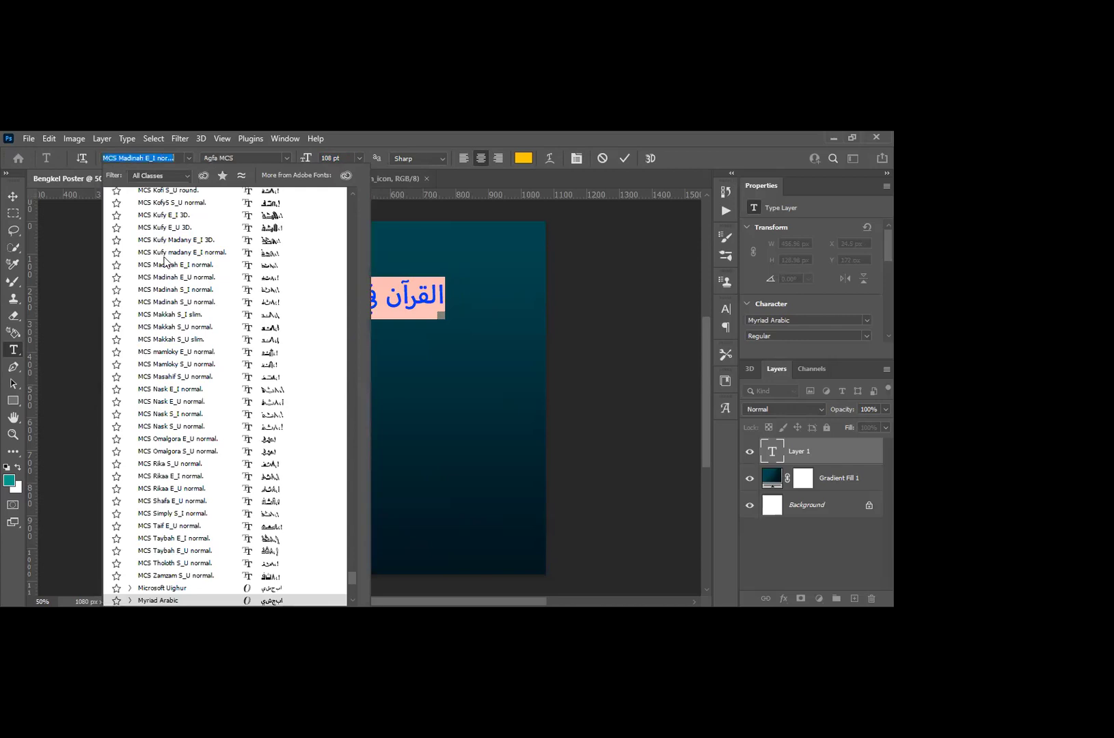
pyautogui.scroll(3, 203, 267)
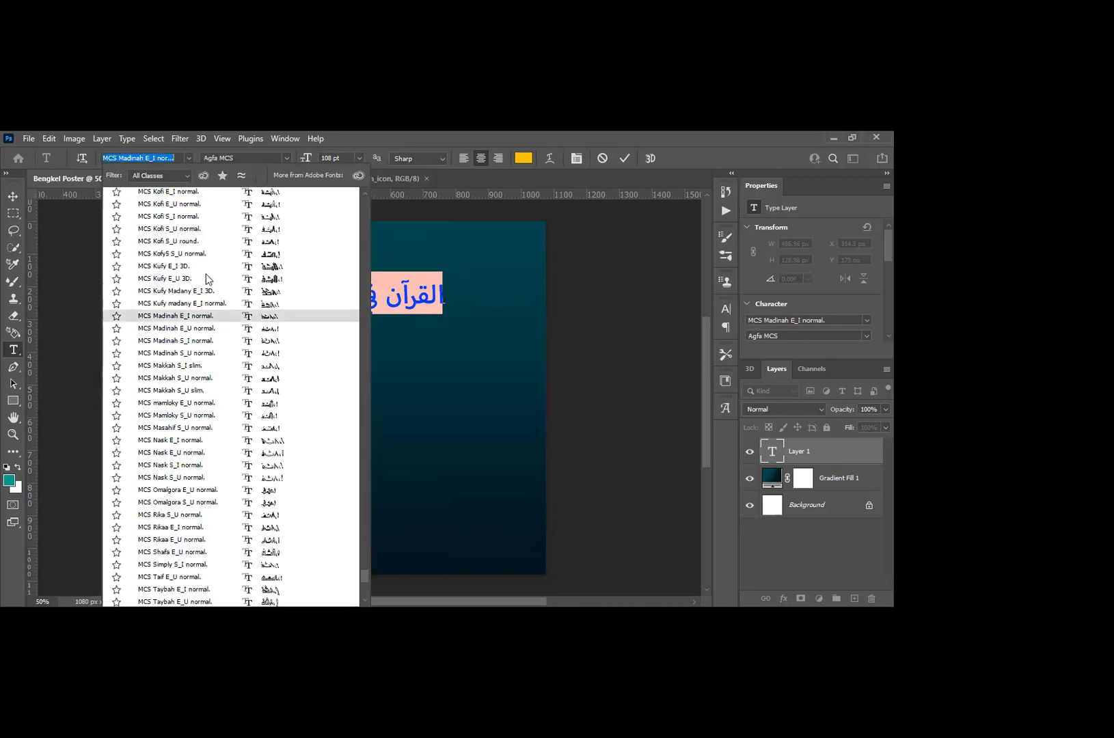
pyautogui.scroll(3, 203, 266)
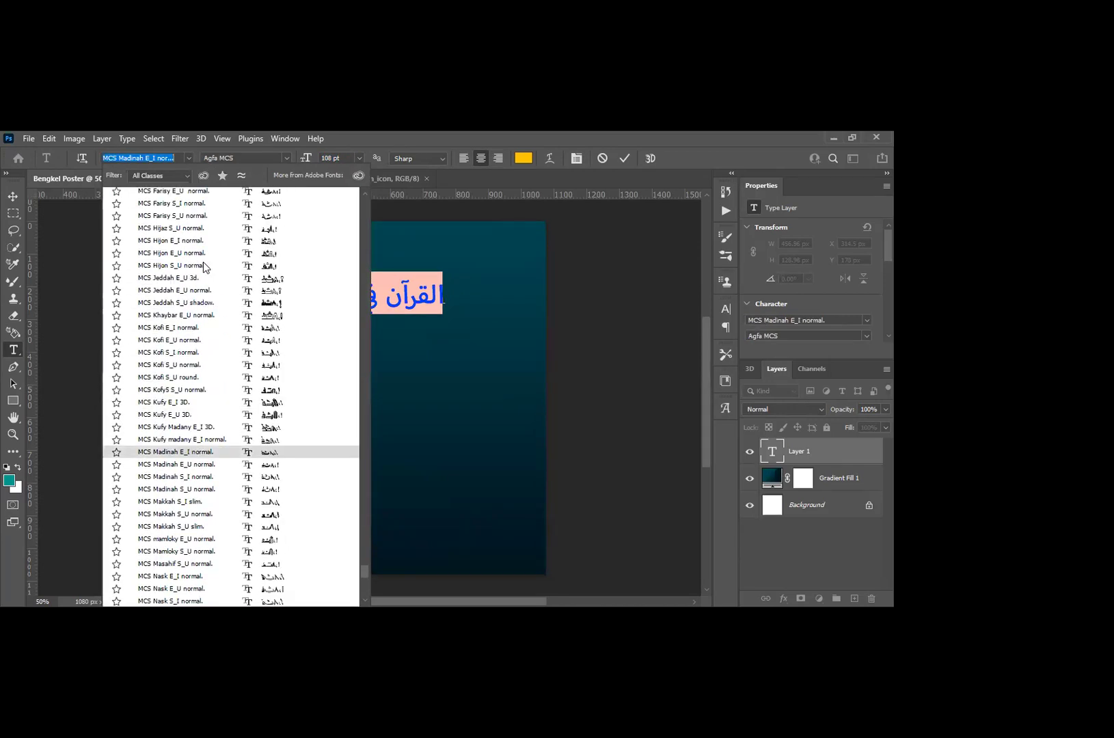
pyautogui.scroll(3, 203, 267)
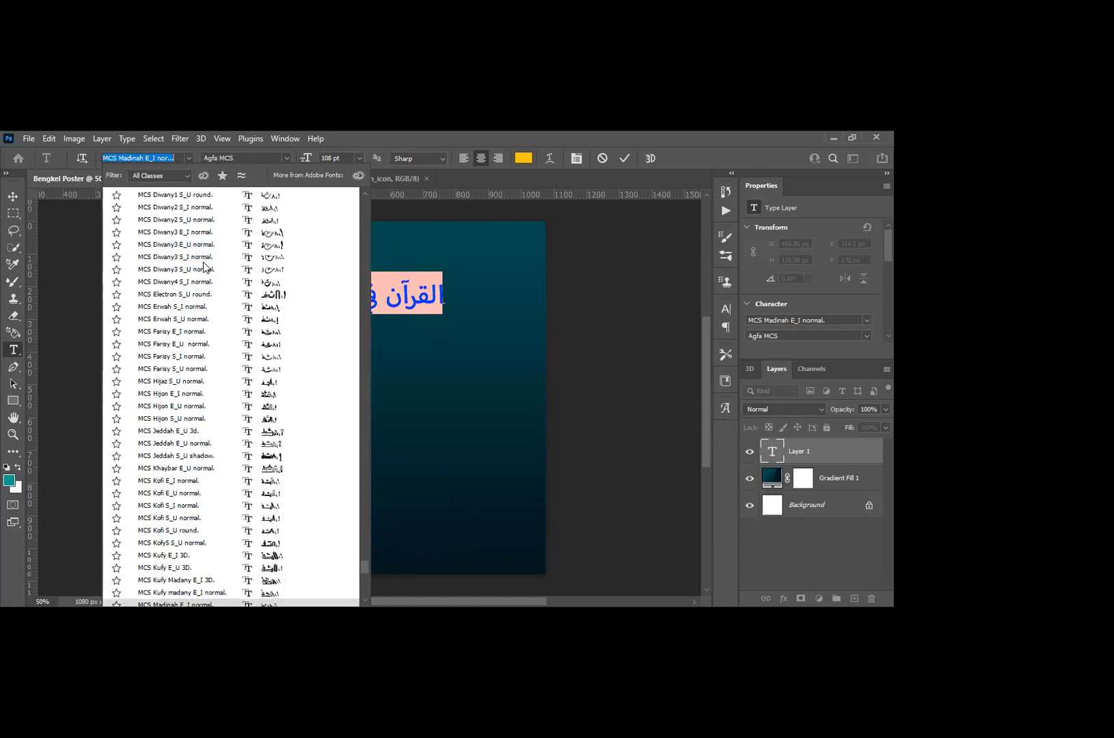
pyautogui.scroll(7, 203, 263)
pyautogui.scroll(8, 204, 265)
pyautogui.scroll(10, 203, 261)
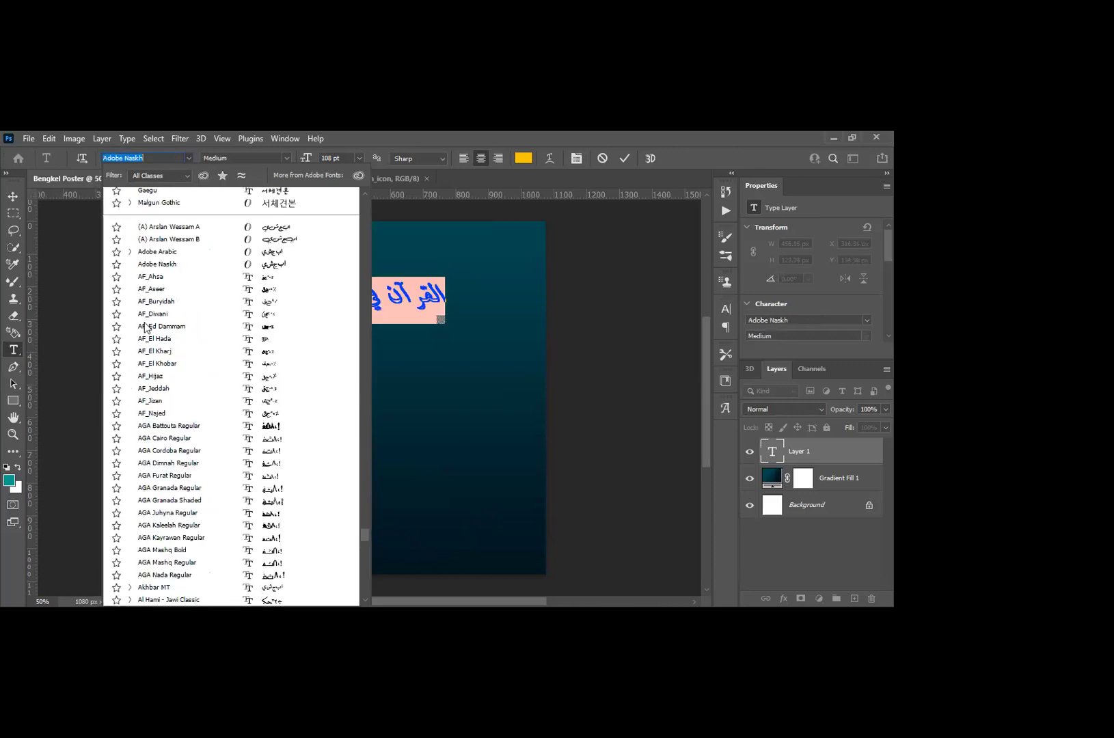
pyautogui.click(157, 366)
pyautogui.moveTo(304, 162); pyautogui.dragTo(343, 166)
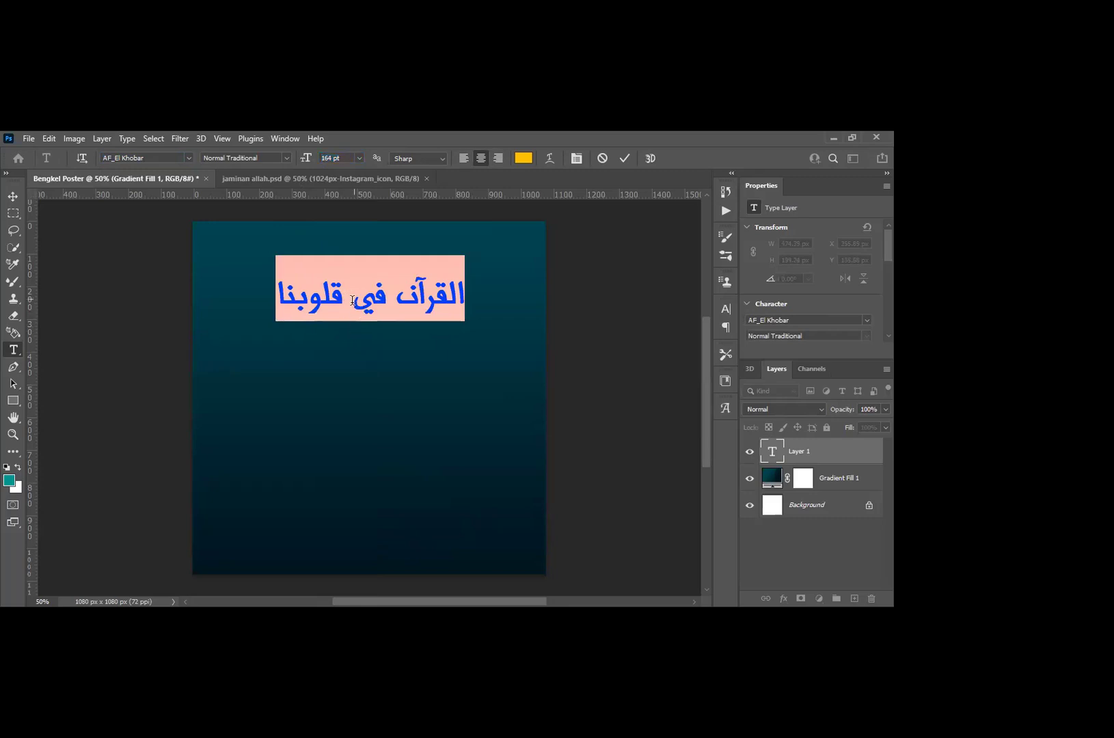
pyautogui.click(352, 301)
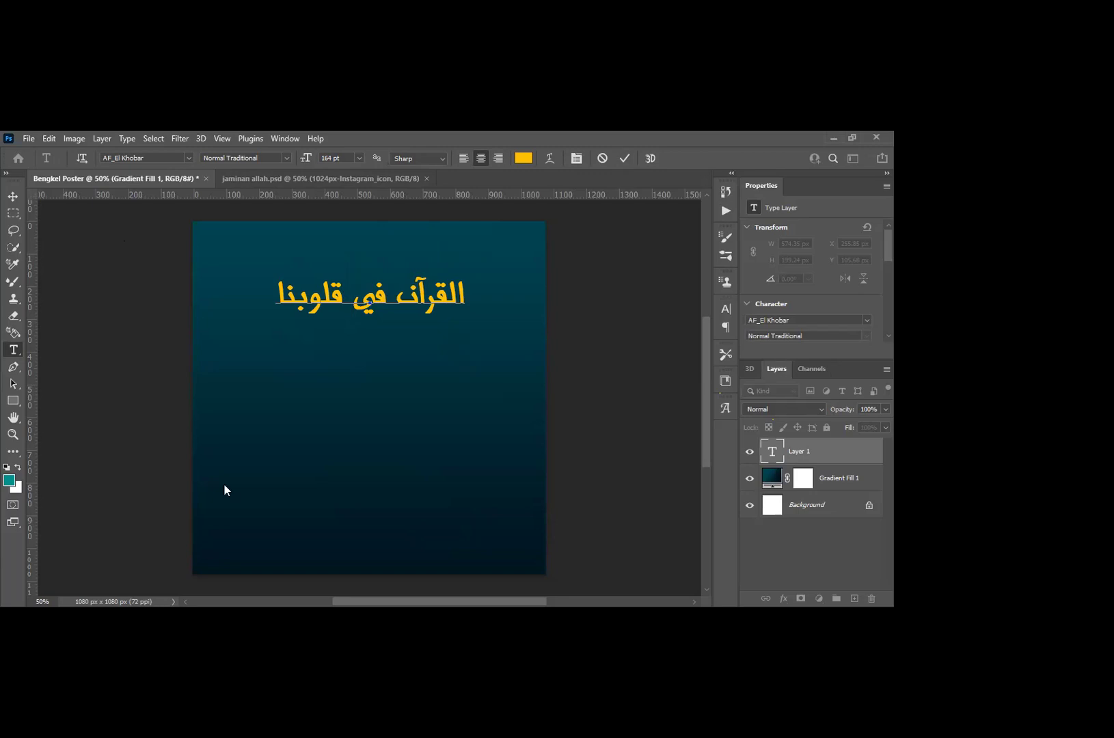
# Step: Give the whole Arabic title a bright golden-yellow text color and commit the text edit
pyautogui.click(365, 299)
pyautogui.press('Home')
pyautogui.hotkey('ctrl', 'a')
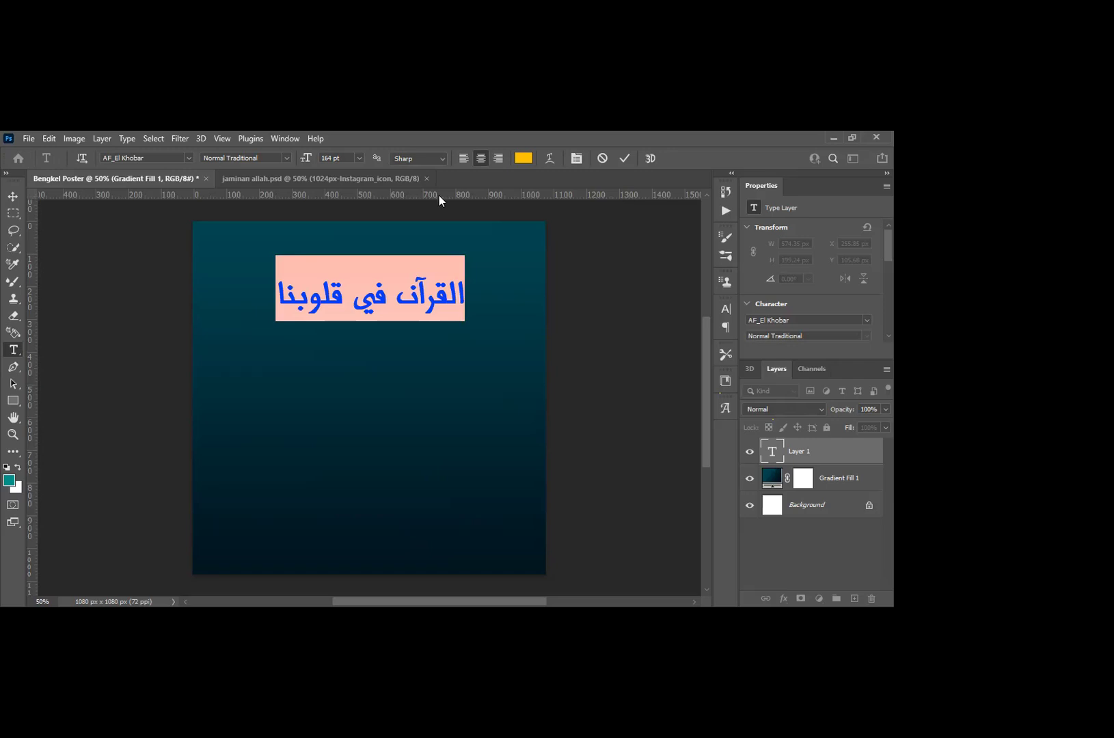
pyautogui.click(523, 159)
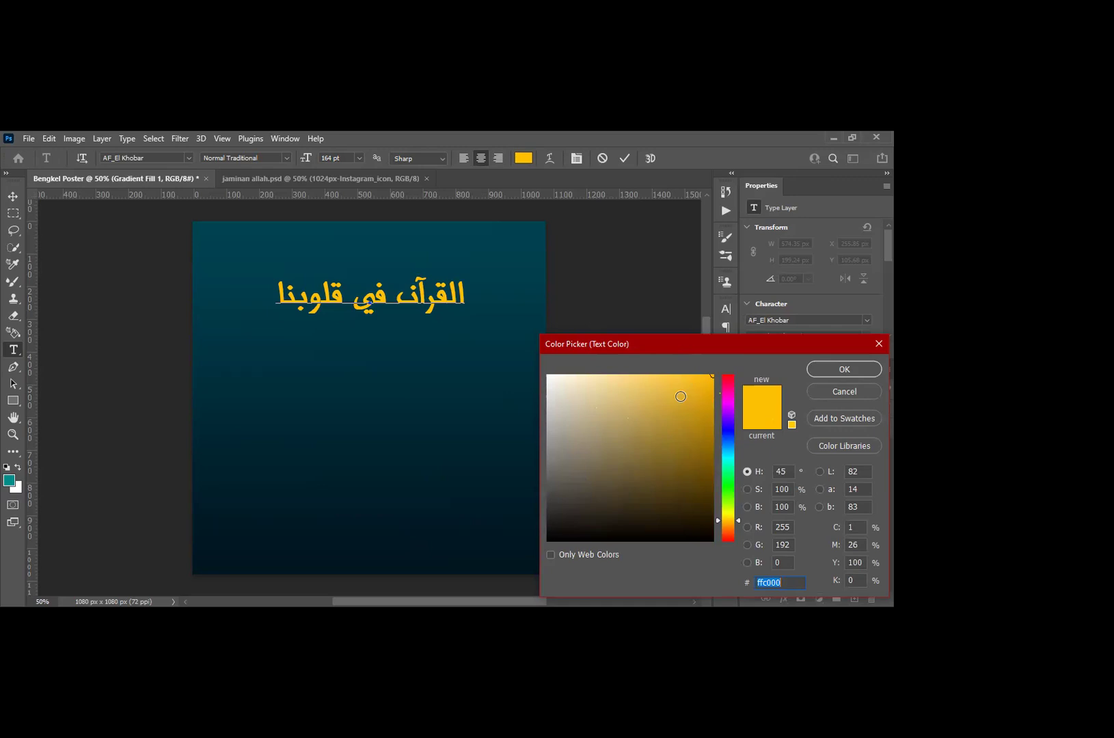
pyautogui.click(680, 397)
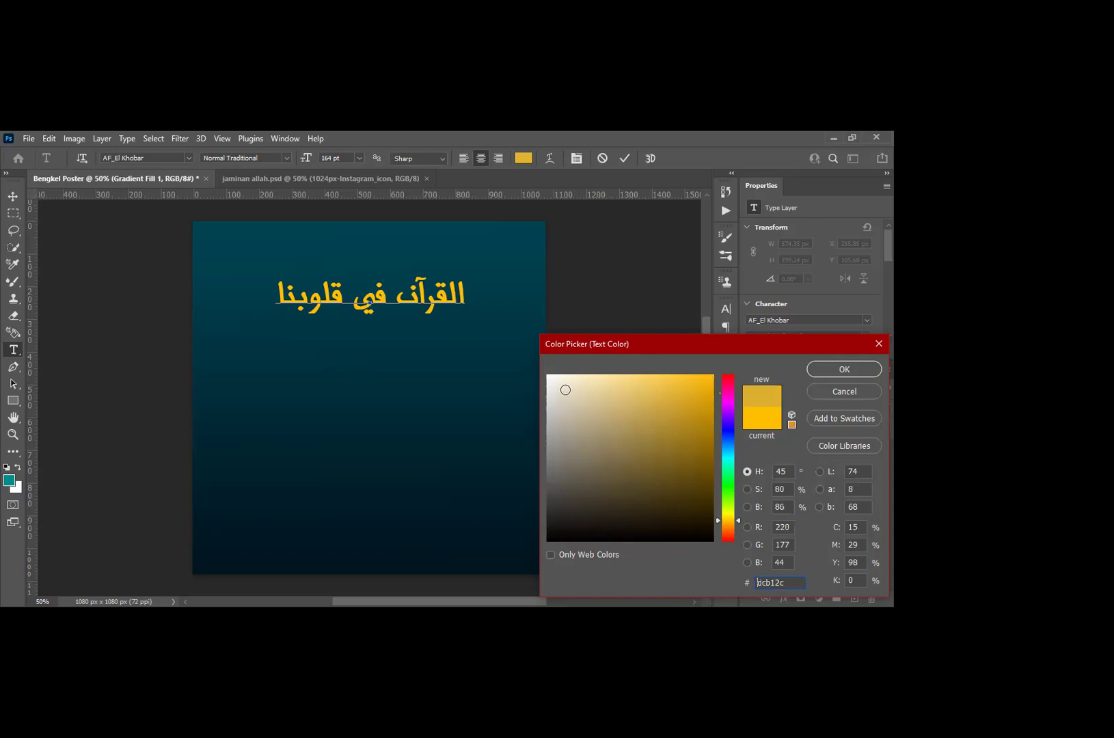
pyautogui.moveTo(561, 405)
pyautogui.mouseDown()
pyautogui.moveTo(540, 341)
pyautogui.moveTo(551, 378)
pyautogui.mouseUp()
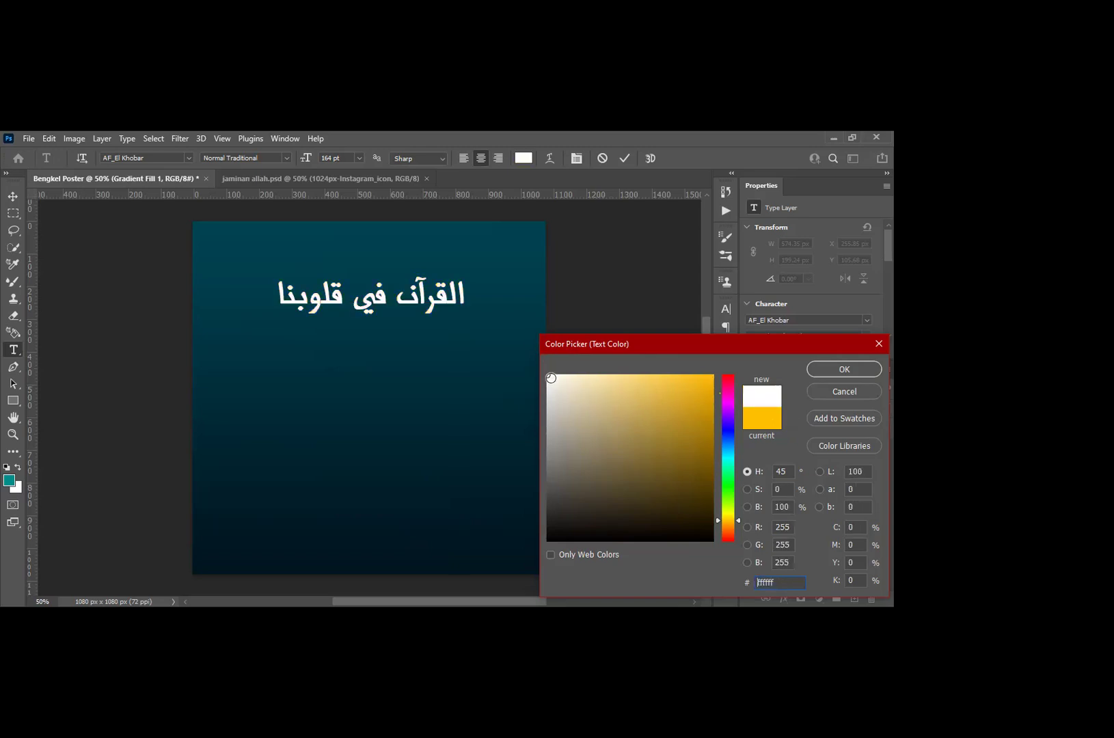
pyautogui.click(710, 378)
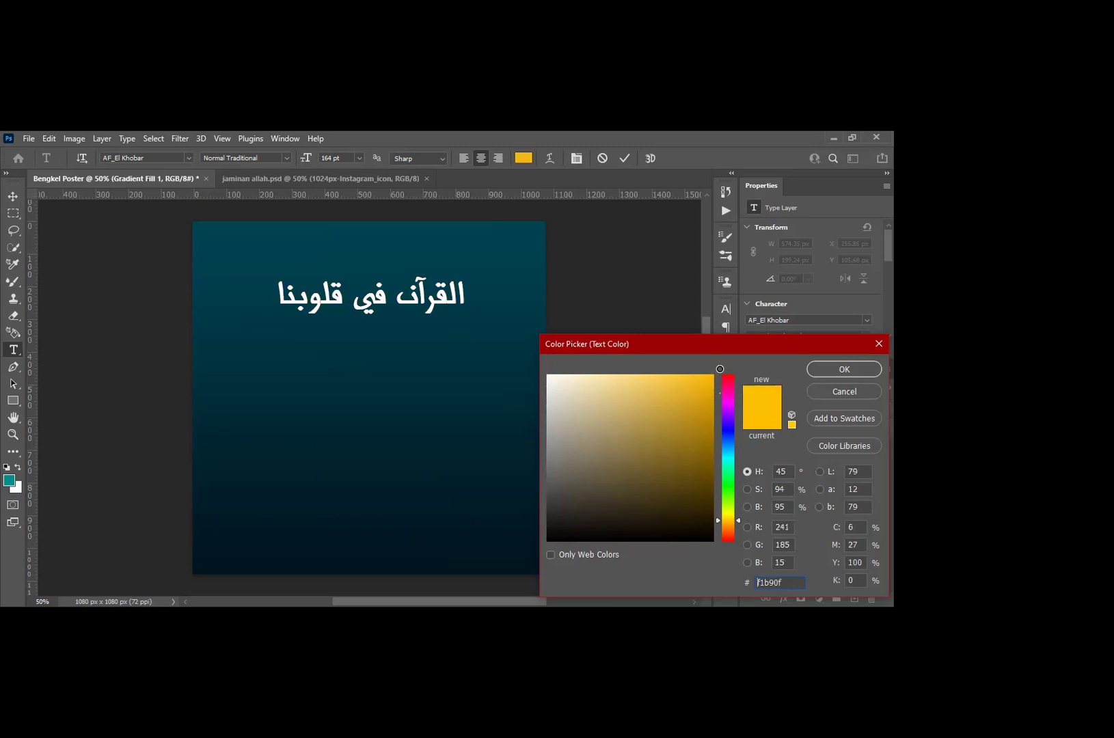
pyautogui.click(847, 370)
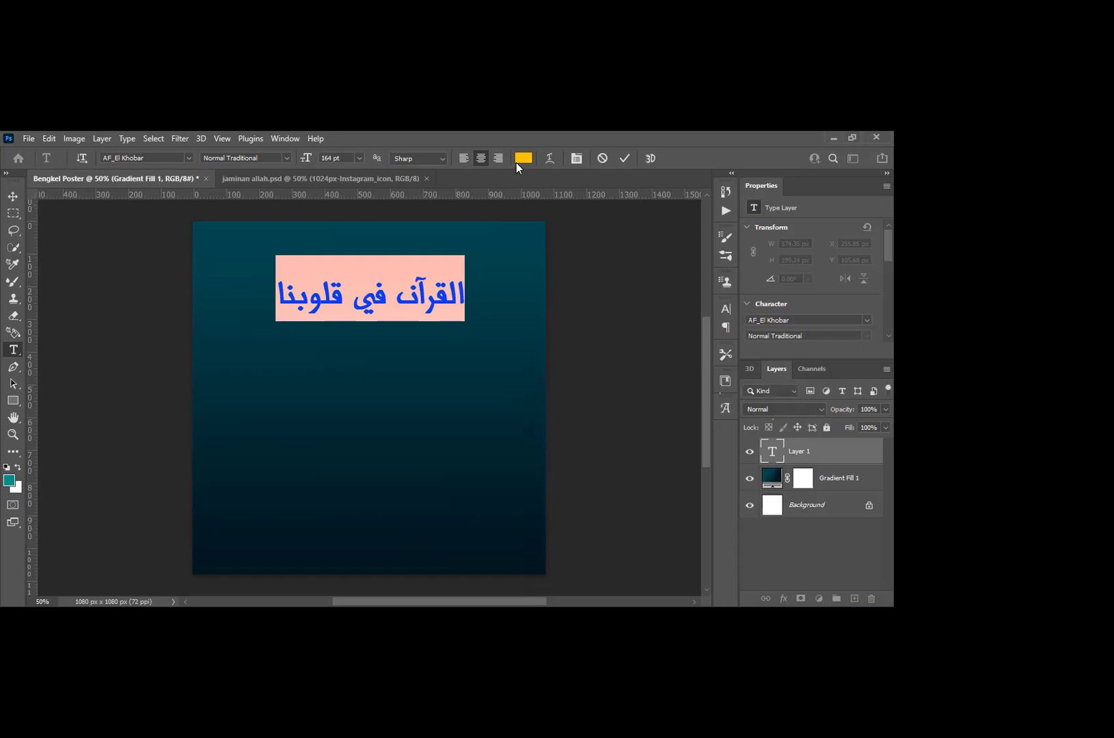
pyautogui.click(624, 158)
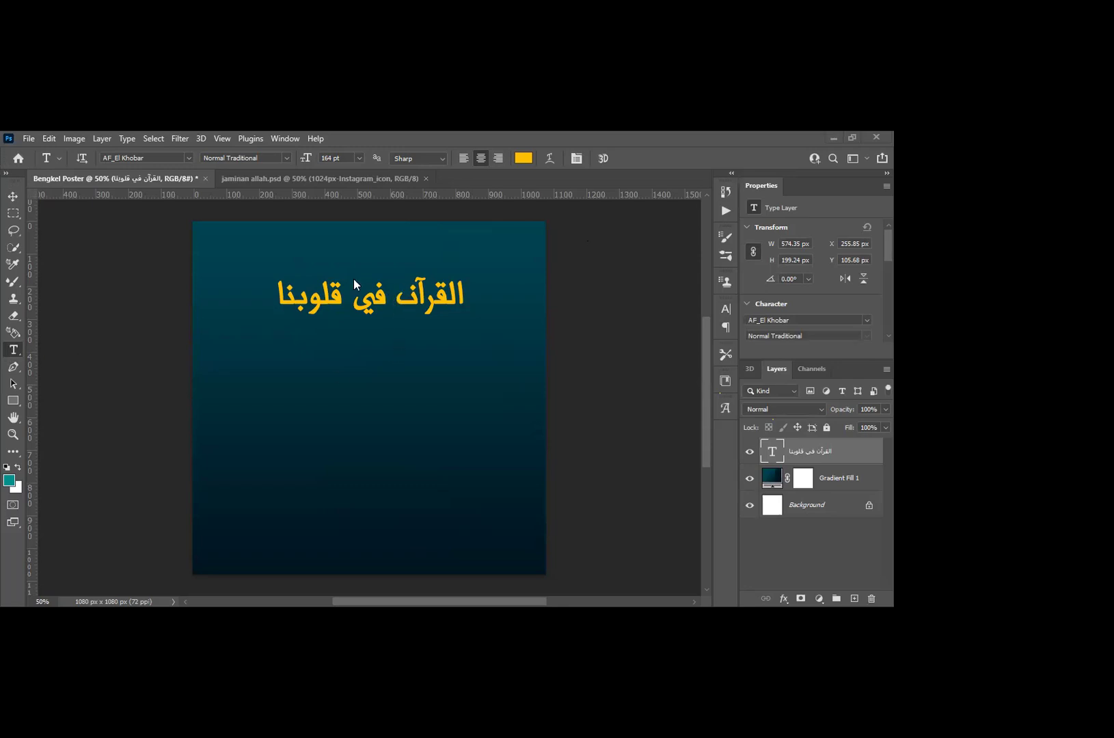
# Step: Check which text layout option is active in the paragraph settings for the whole Arabic title
pyautogui.click(13, 196)
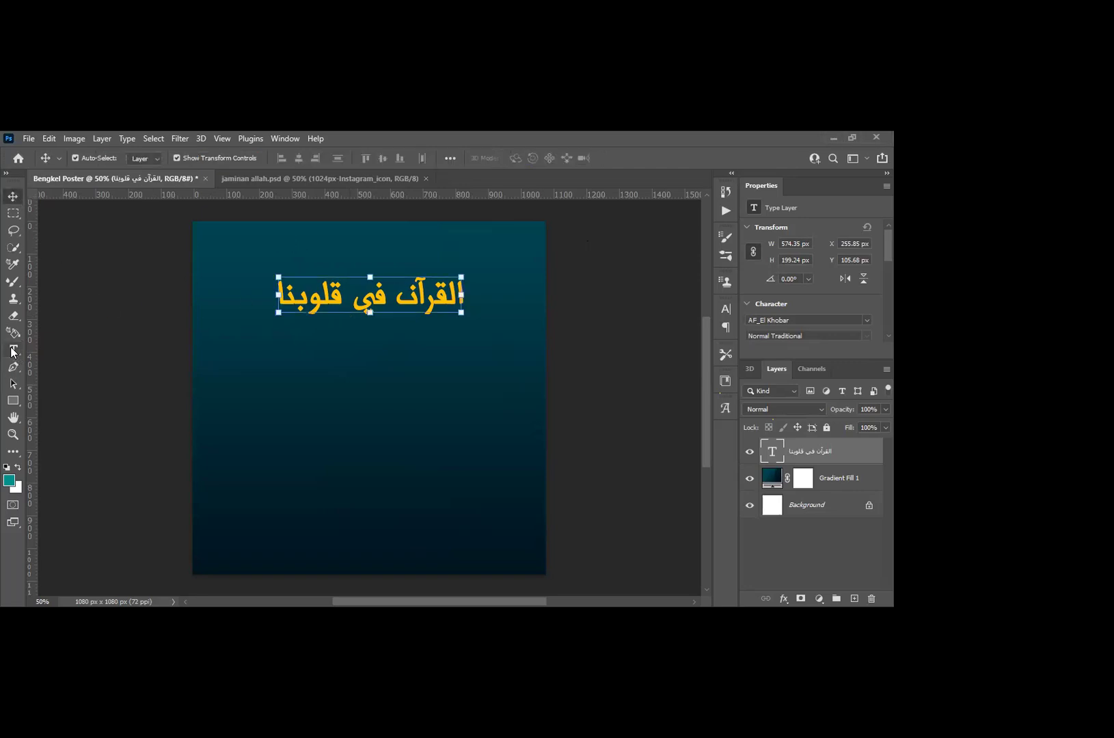
pyautogui.press('t')
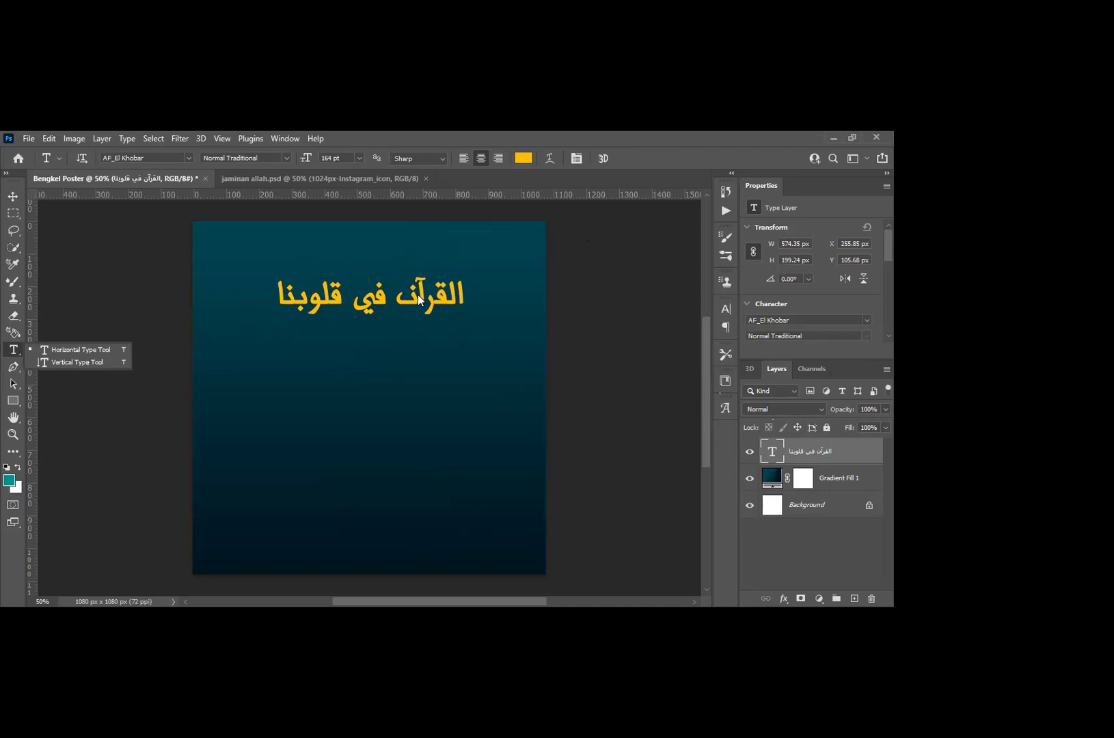
pyautogui.click(319, 297)
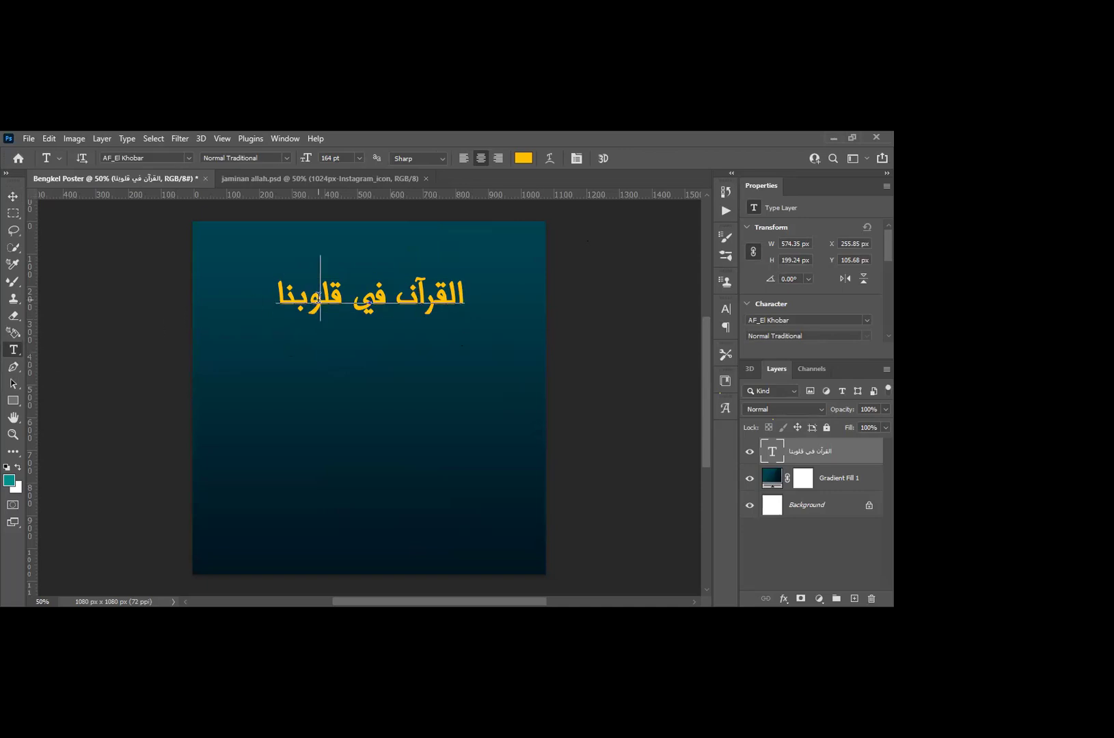
pyautogui.hotkey('ctrl', 'a')
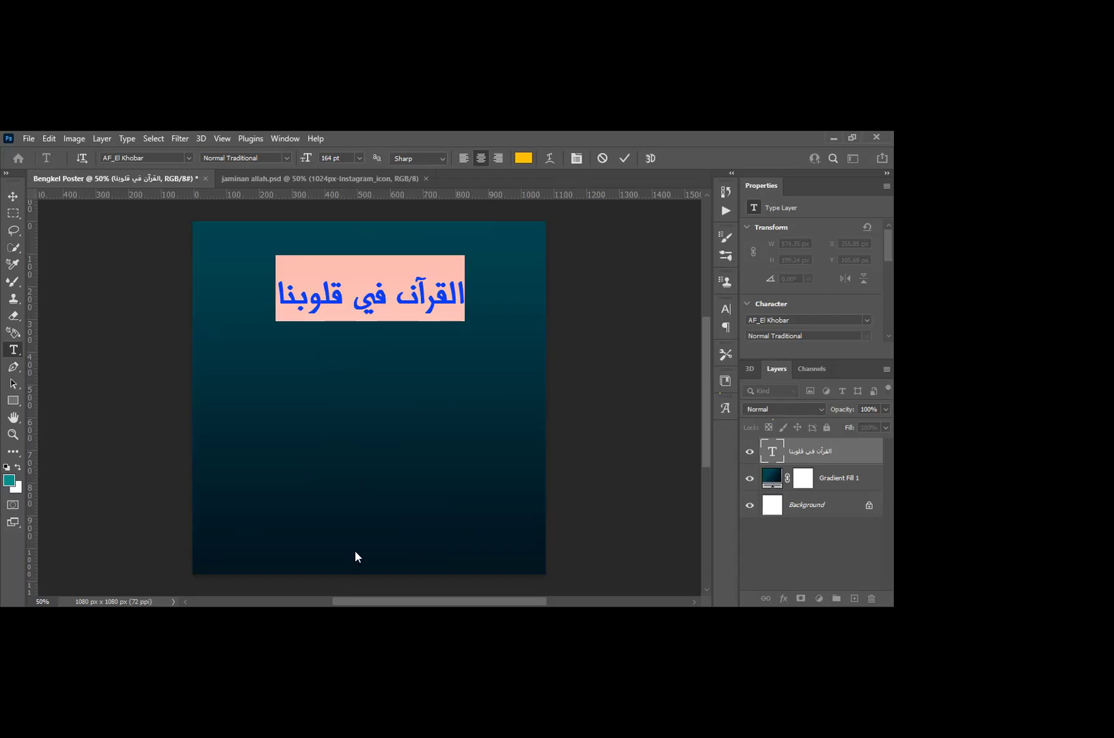
pyautogui.hotkey('alt', 'w')
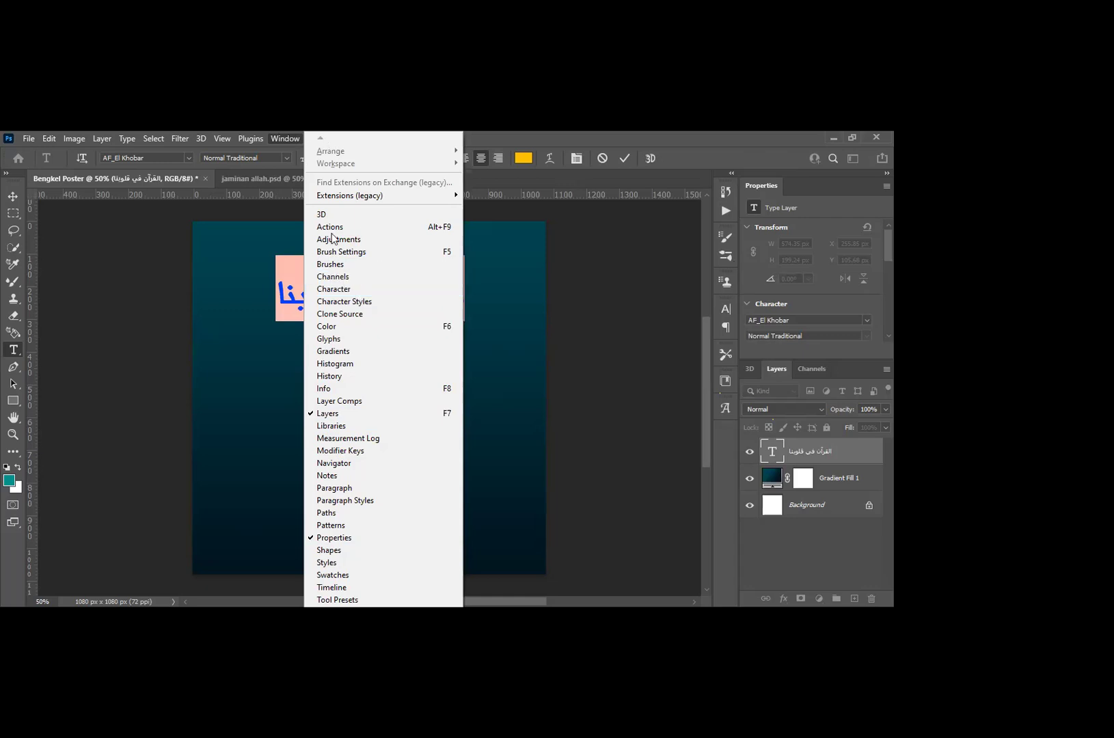
pyautogui.press('Escape')
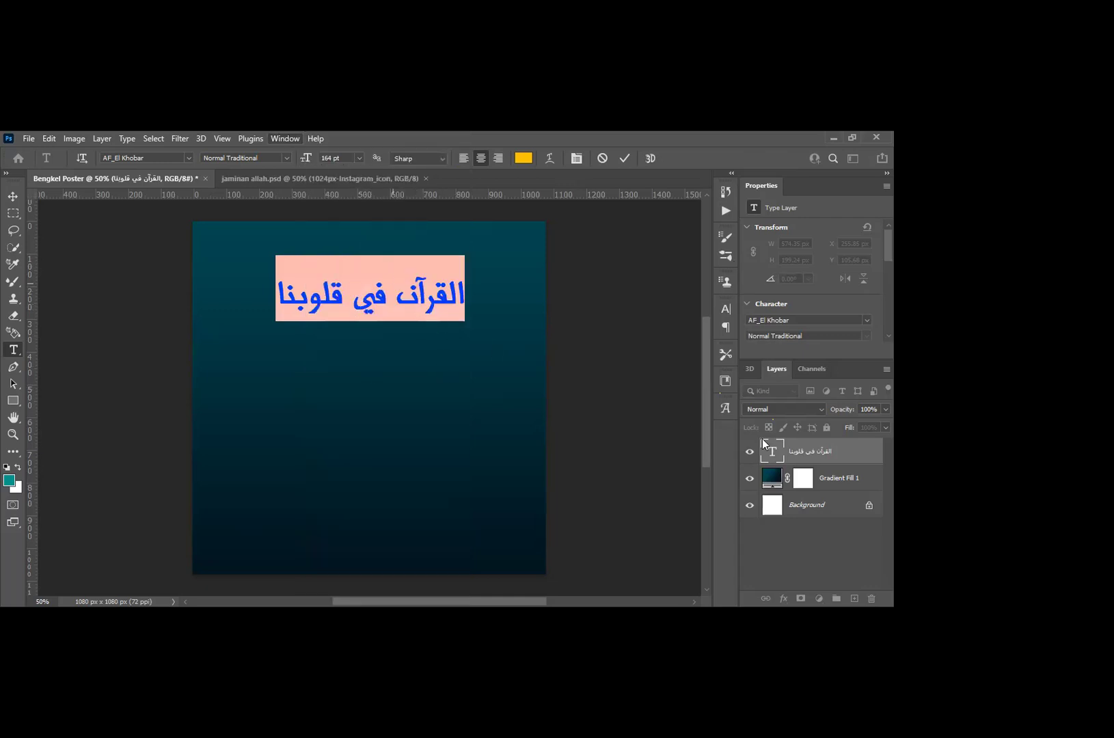
pyautogui.click(727, 305)
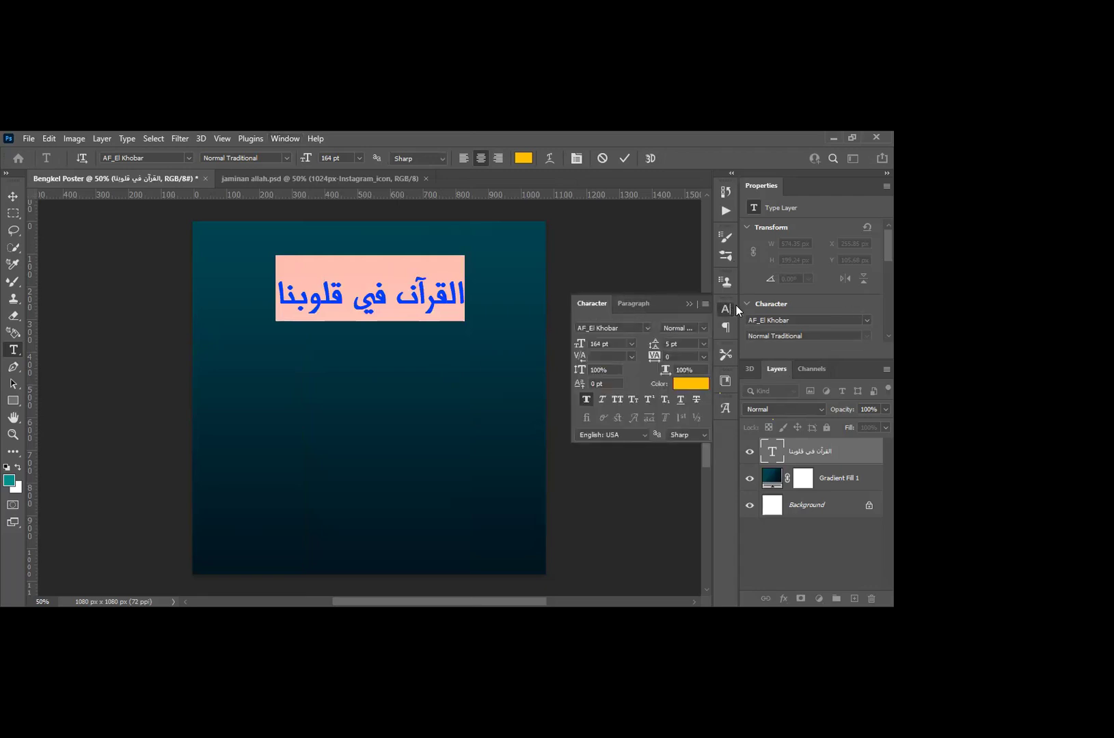
pyautogui.click(640, 306)
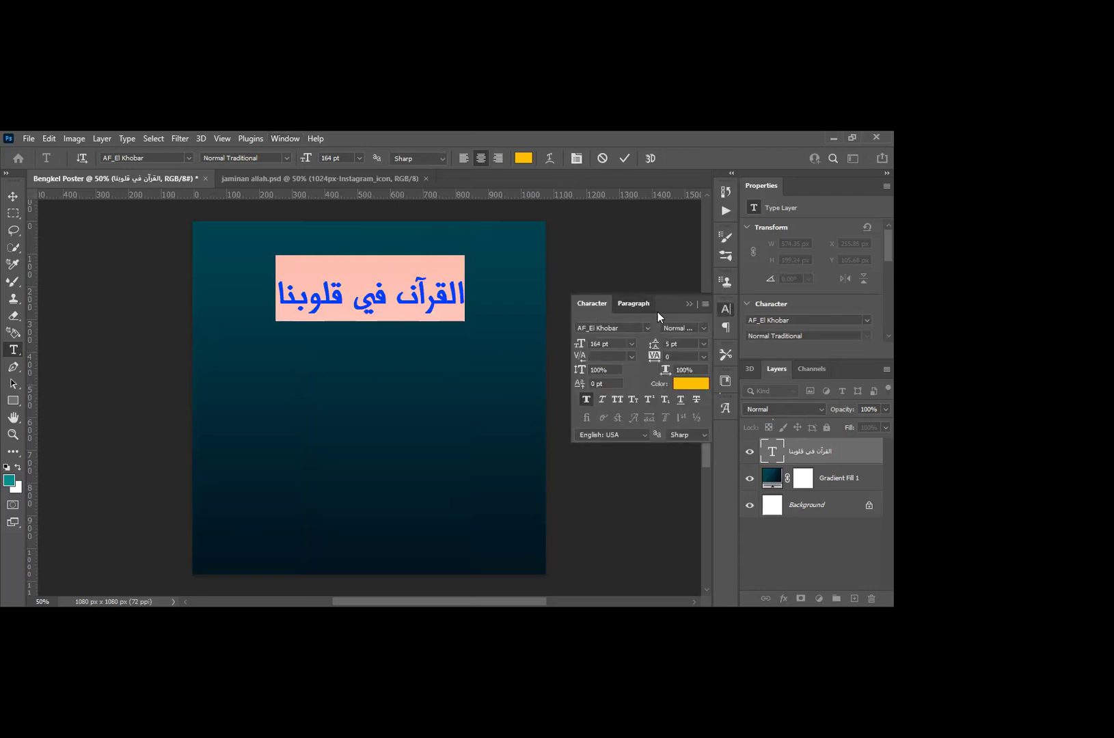
pyautogui.click(704, 305)
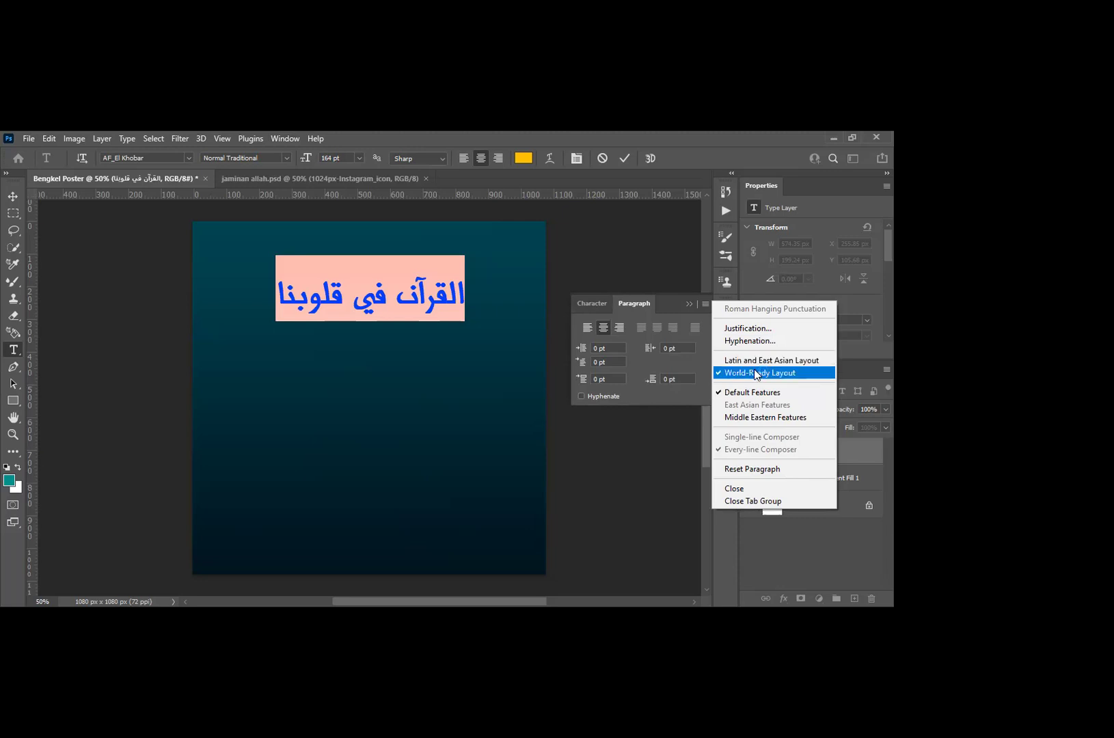
pyautogui.click(691, 303)
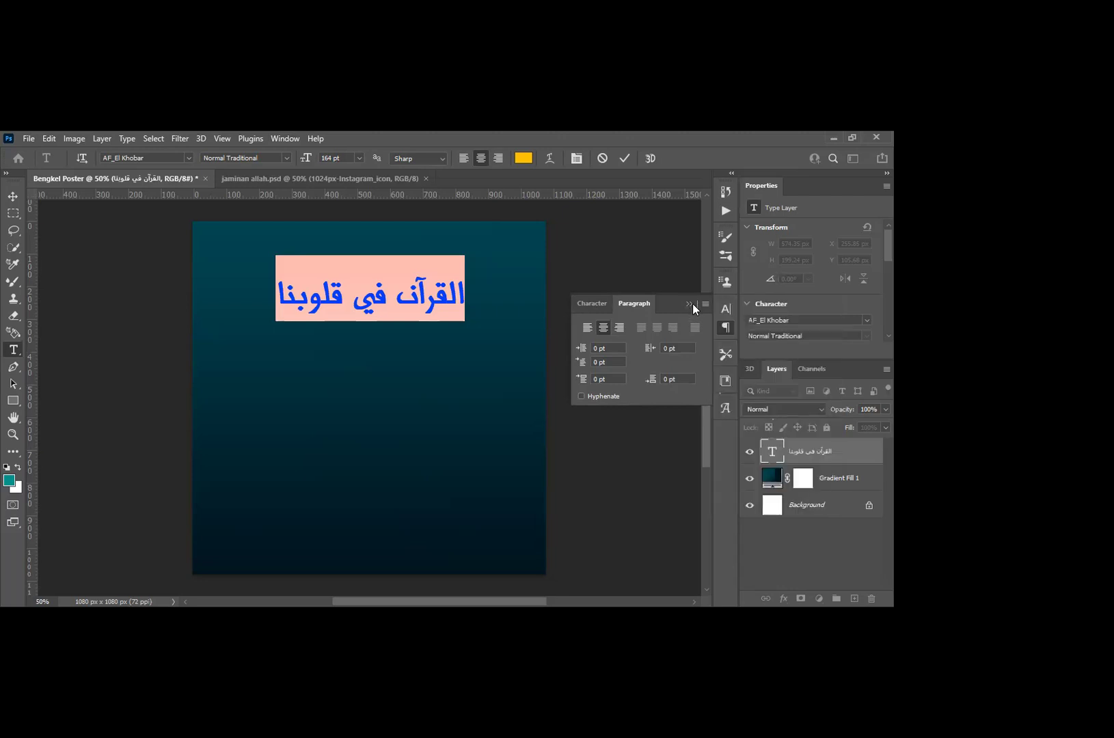
pyautogui.click(691, 303)
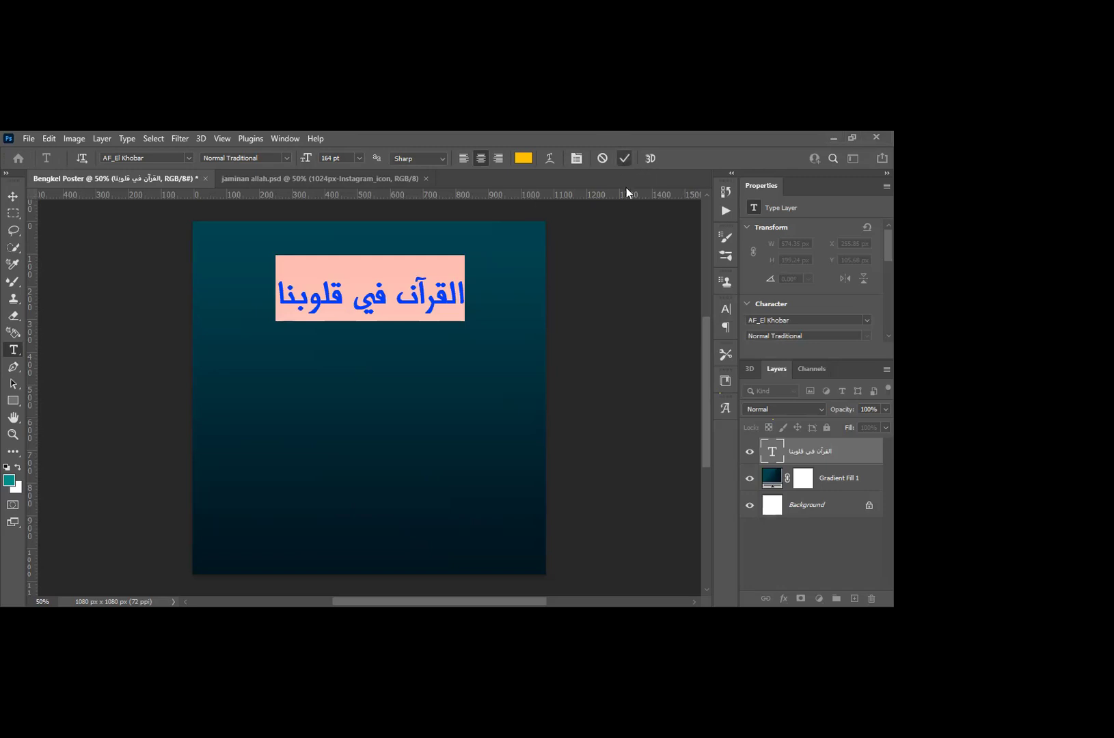
pyautogui.hotkey('ctrl', 'h')
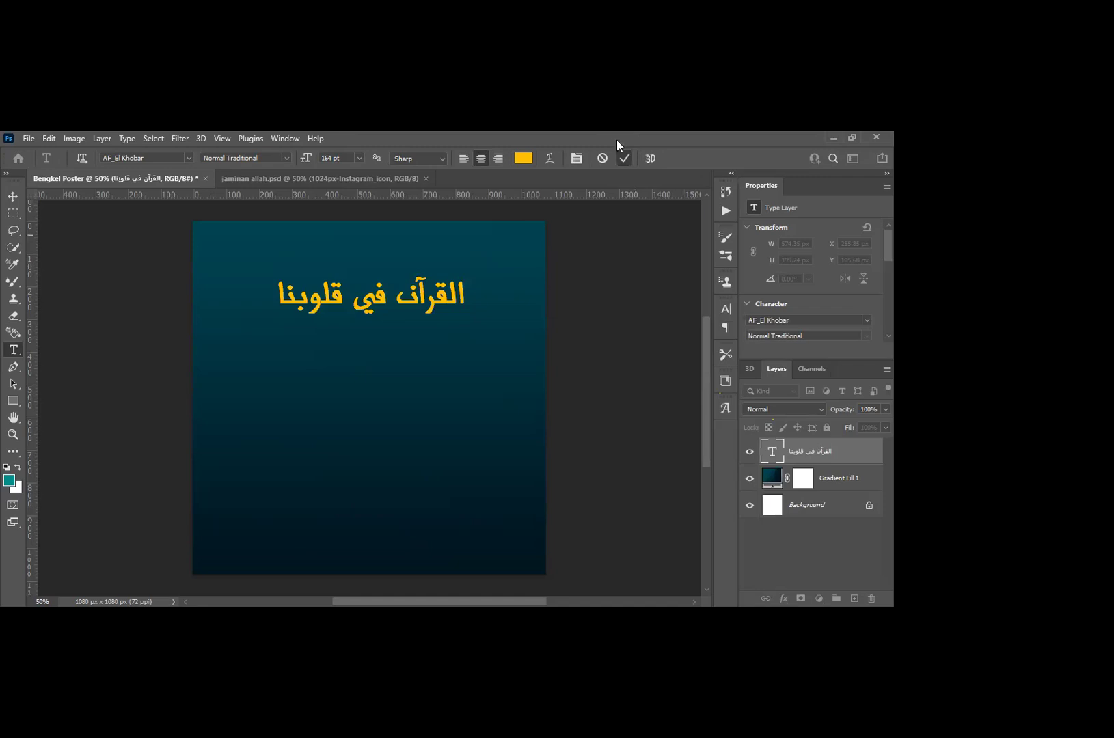
pyautogui.click(624, 158)
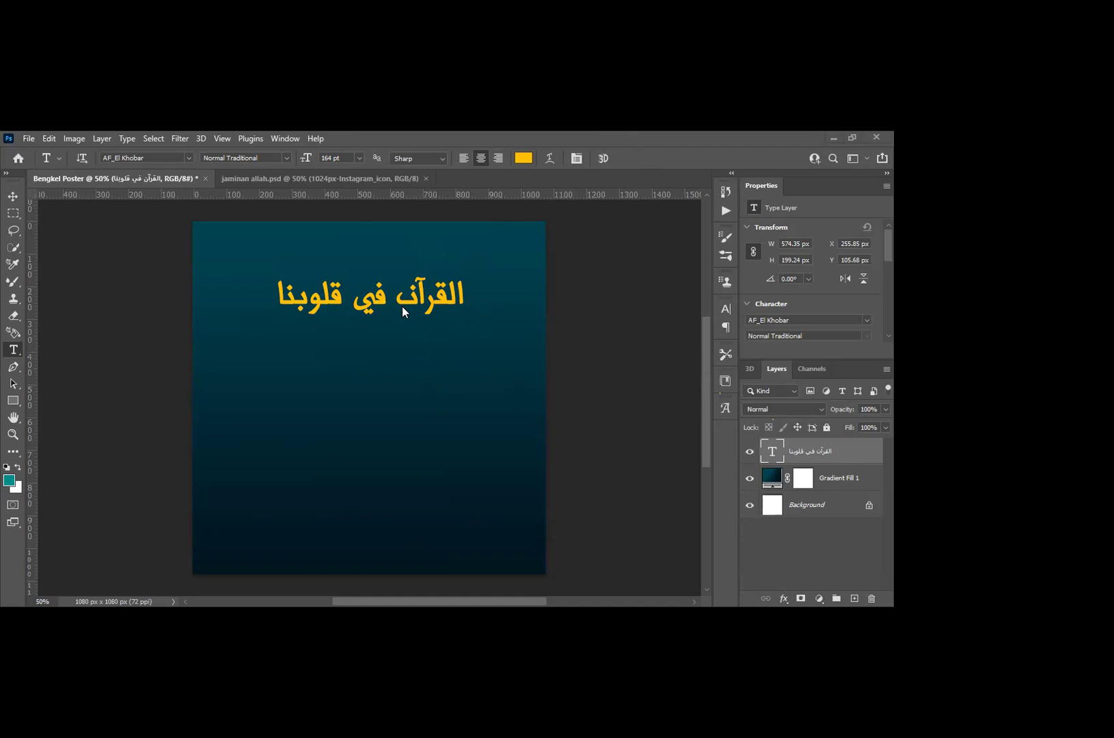
# Step: Add a Gradient Overlay layer style to the Arabic title layer, keeping the title visible beside the style settings
pyautogui.hotkey('ctrl', 'z')
pyautogui.moveTo(859, 446); pyautogui.dragTo(854, 452)
pyautogui.rightClick(855, 449)
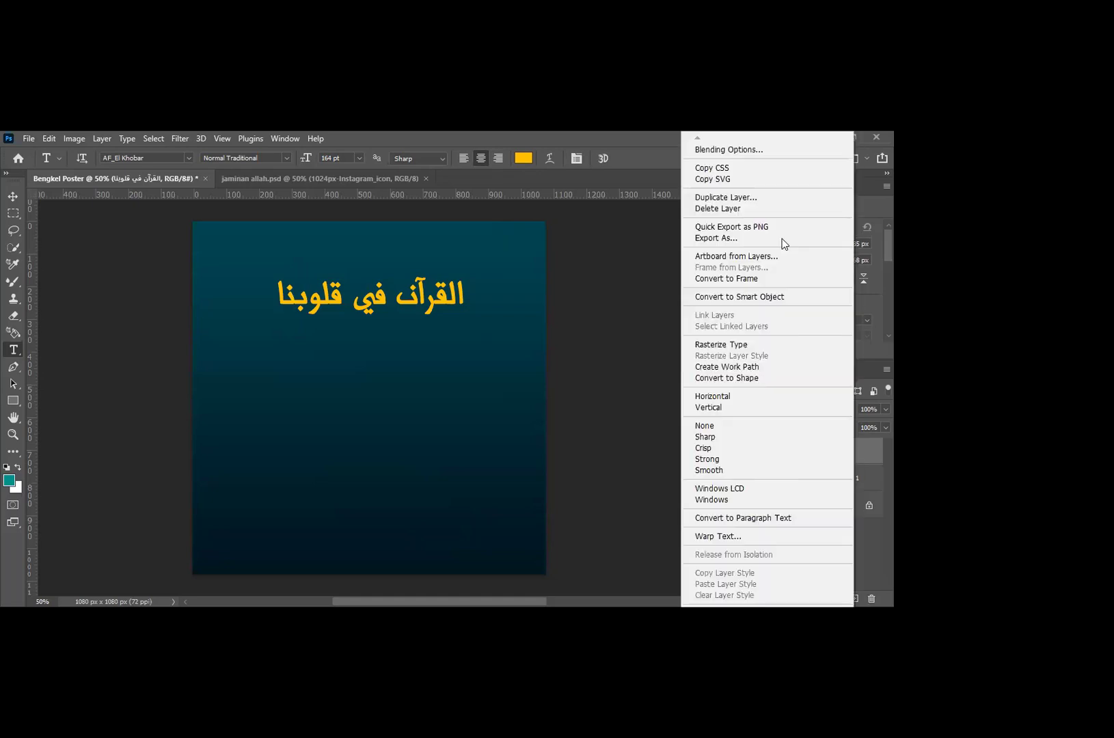
pyautogui.click(732, 149)
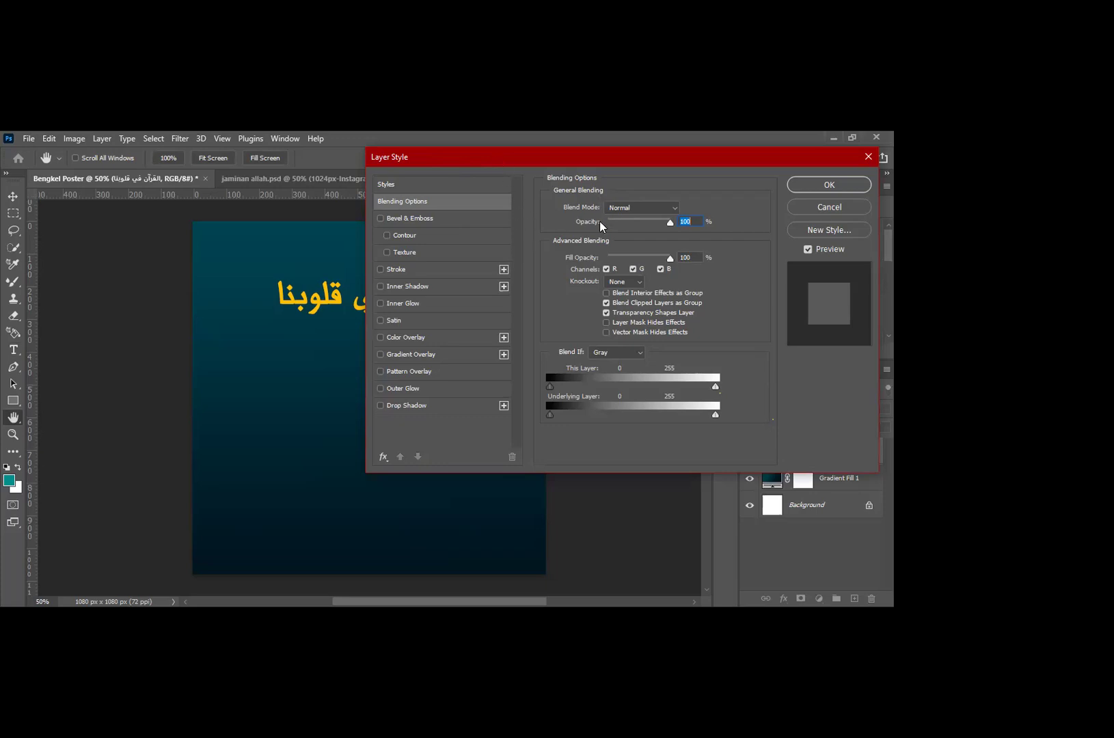
pyautogui.moveTo(513, 156); pyautogui.dragTo(619, 199)
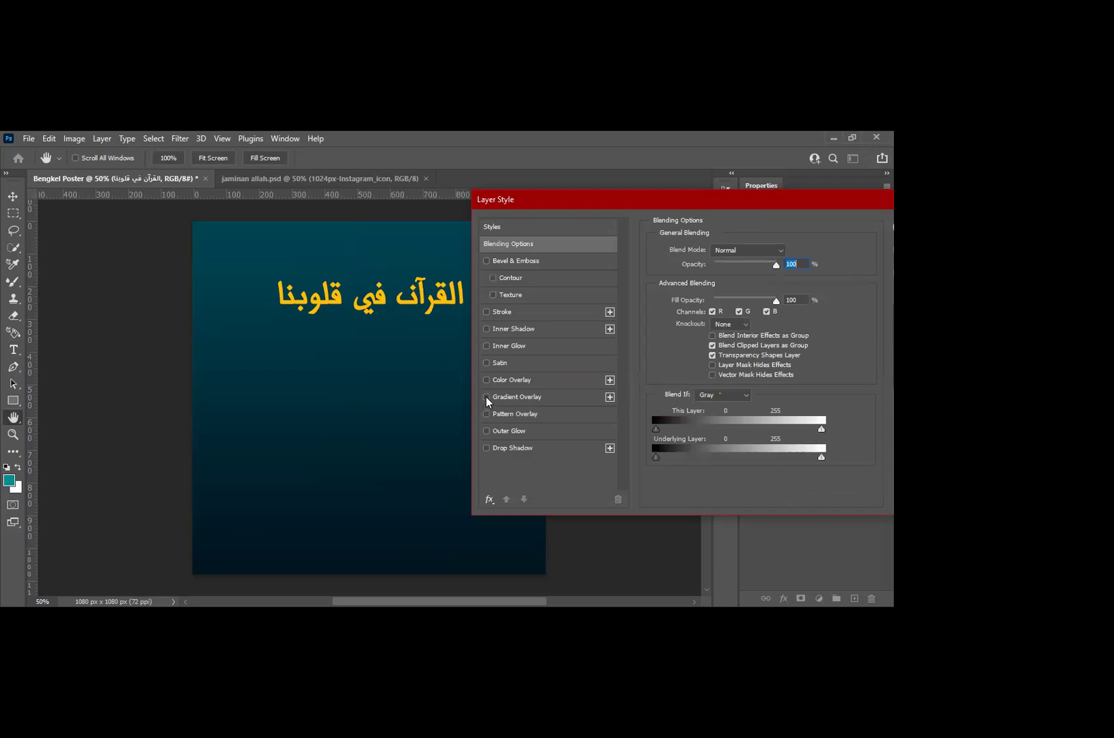
pyautogui.click(486, 397)
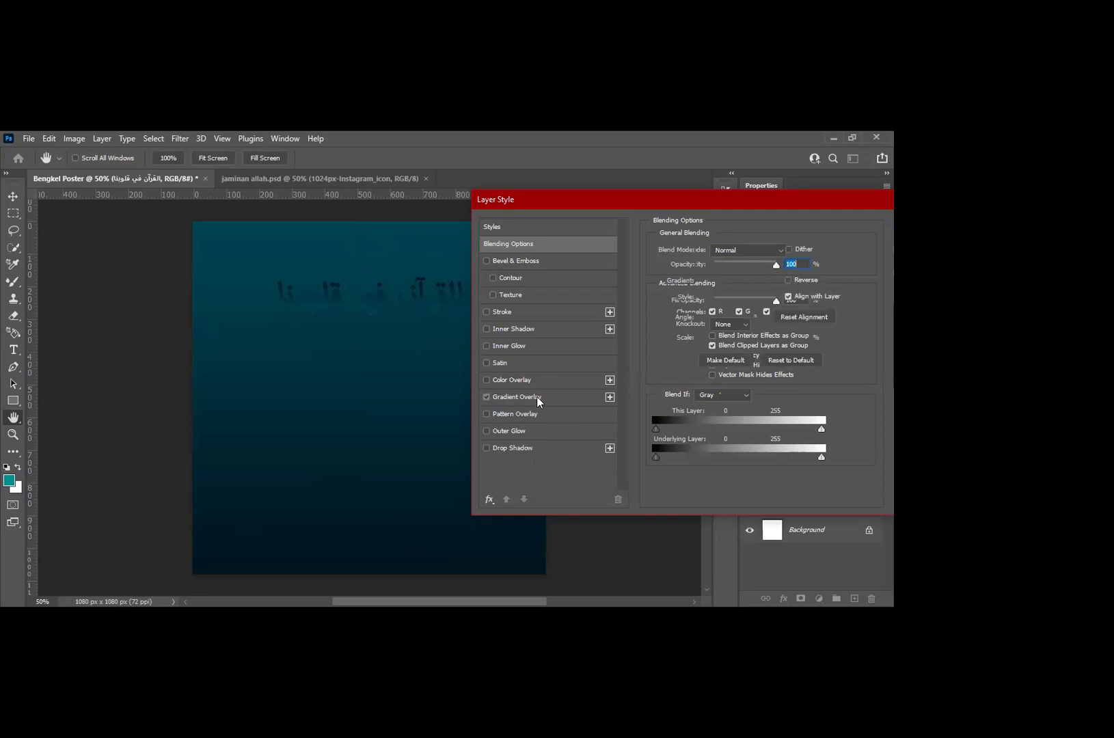
pyautogui.click(546, 396)
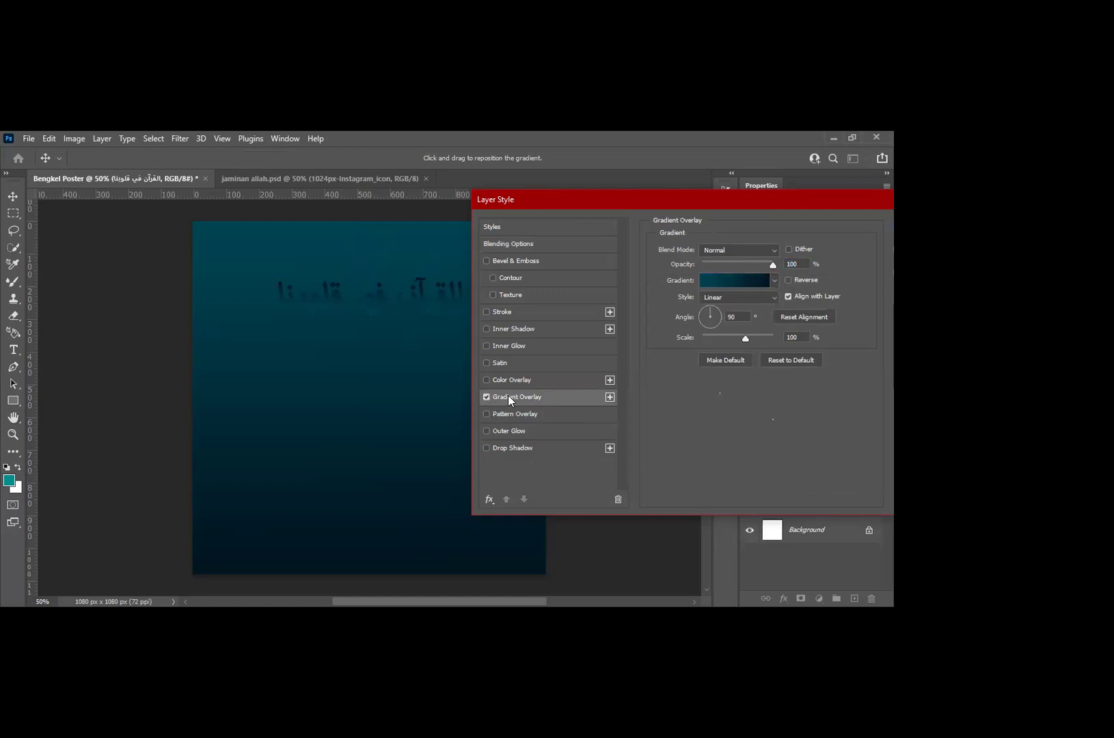
# Step: Recolor both color stops of the Arabic title's gradient overlay to golden yellow ffcc00
pyautogui.click(738, 282)
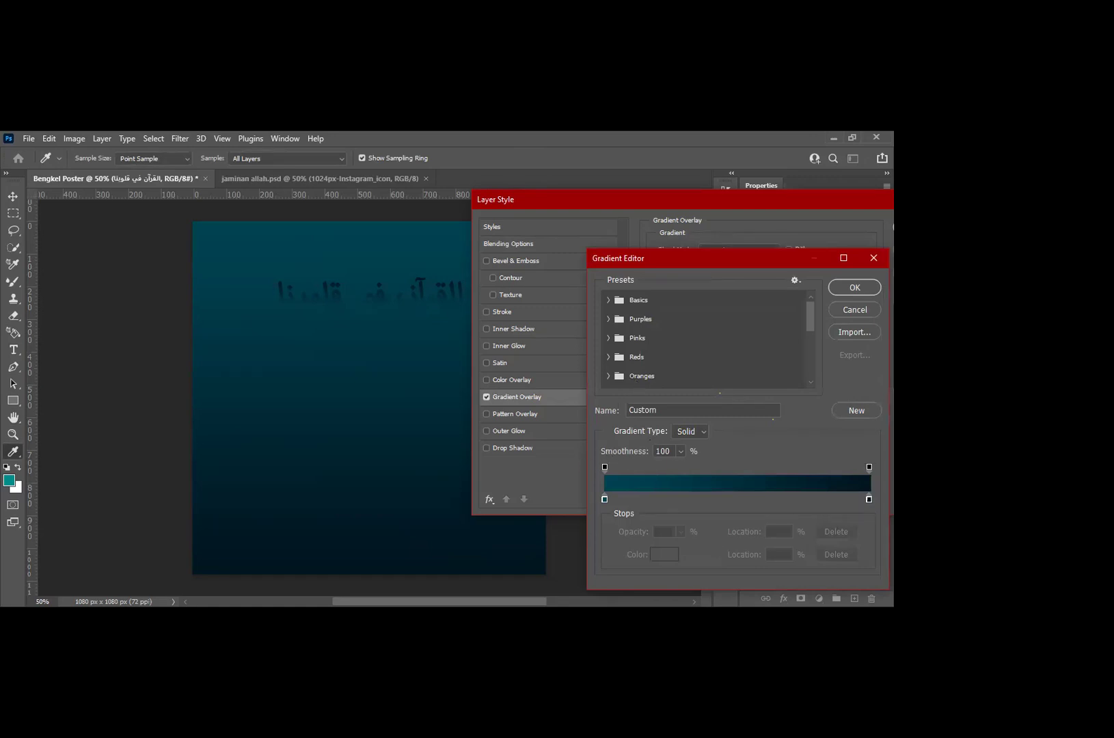
pyautogui.click(604, 500)
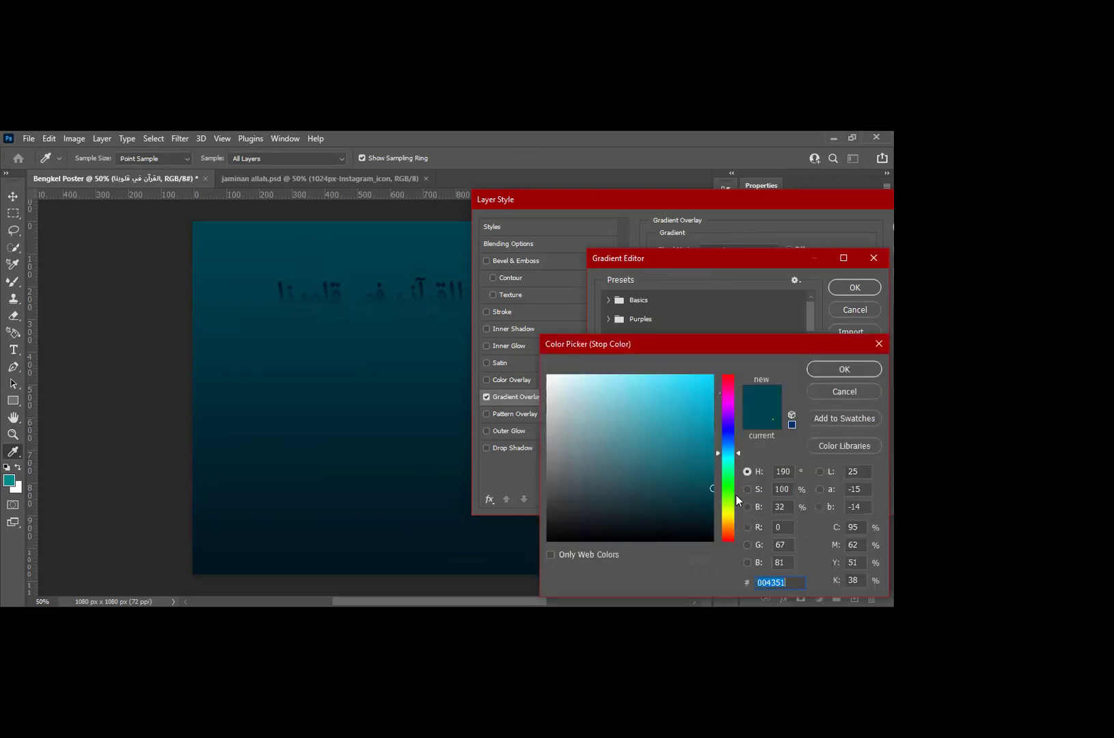
pyautogui.moveTo(734, 507); pyautogui.dragTo(735, 522)
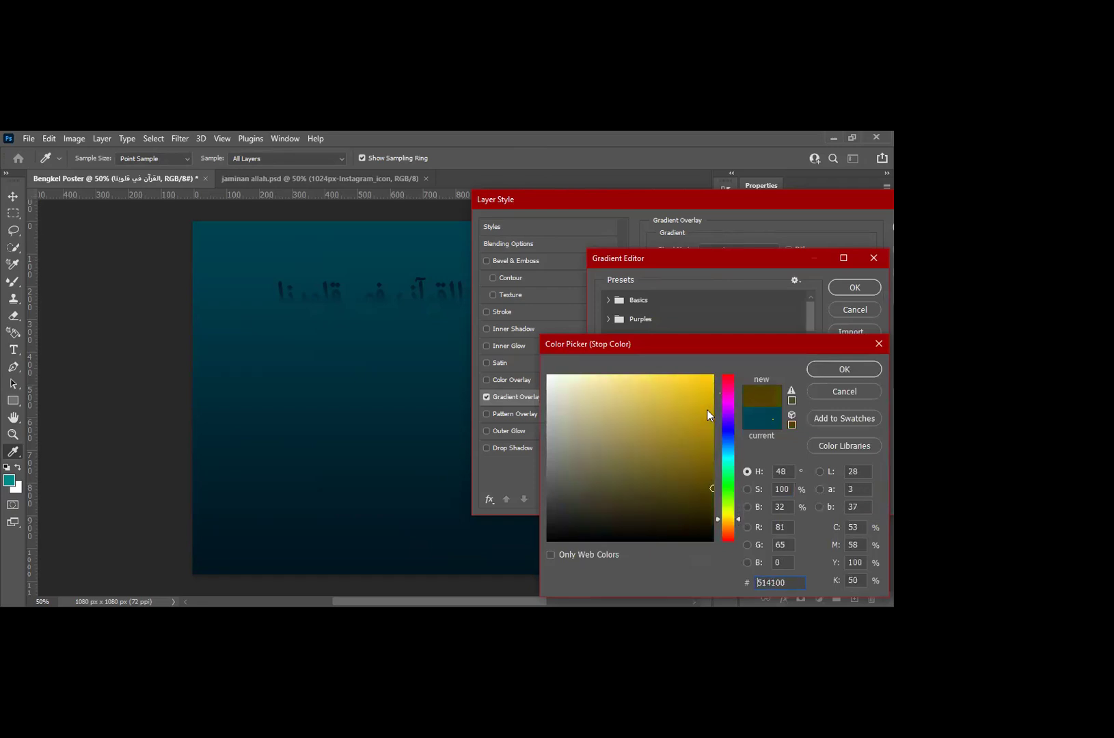
pyautogui.moveTo(706, 387); pyautogui.dragTo(712, 375)
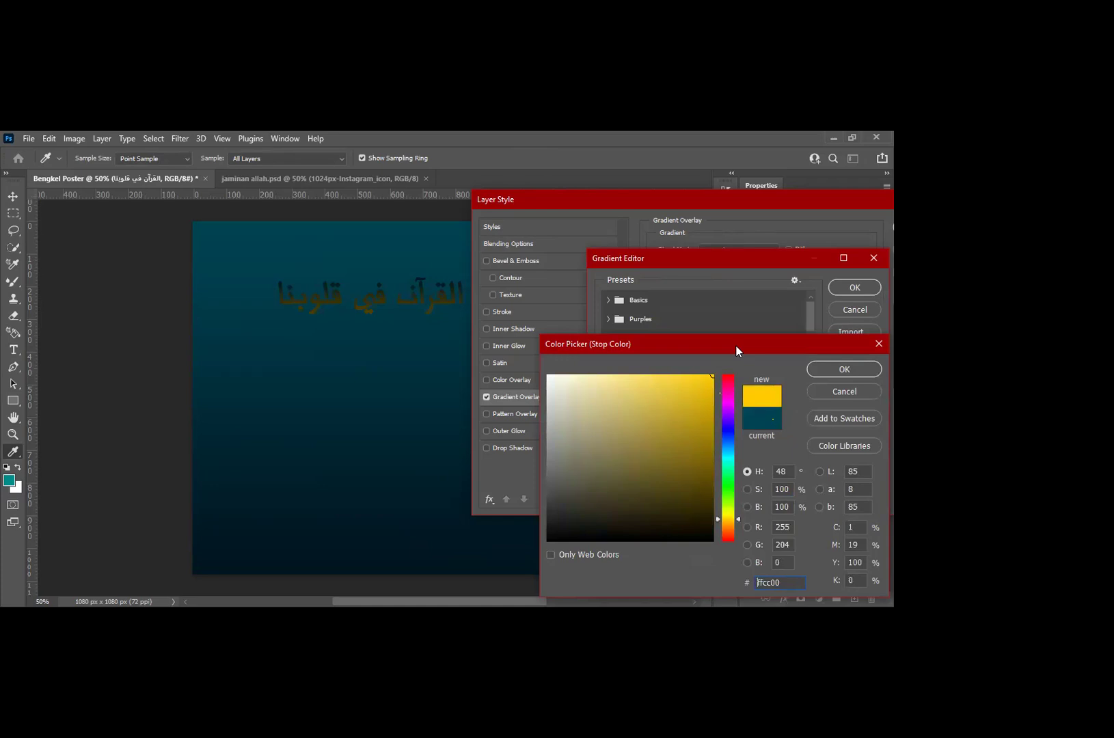
pyautogui.click(846, 371)
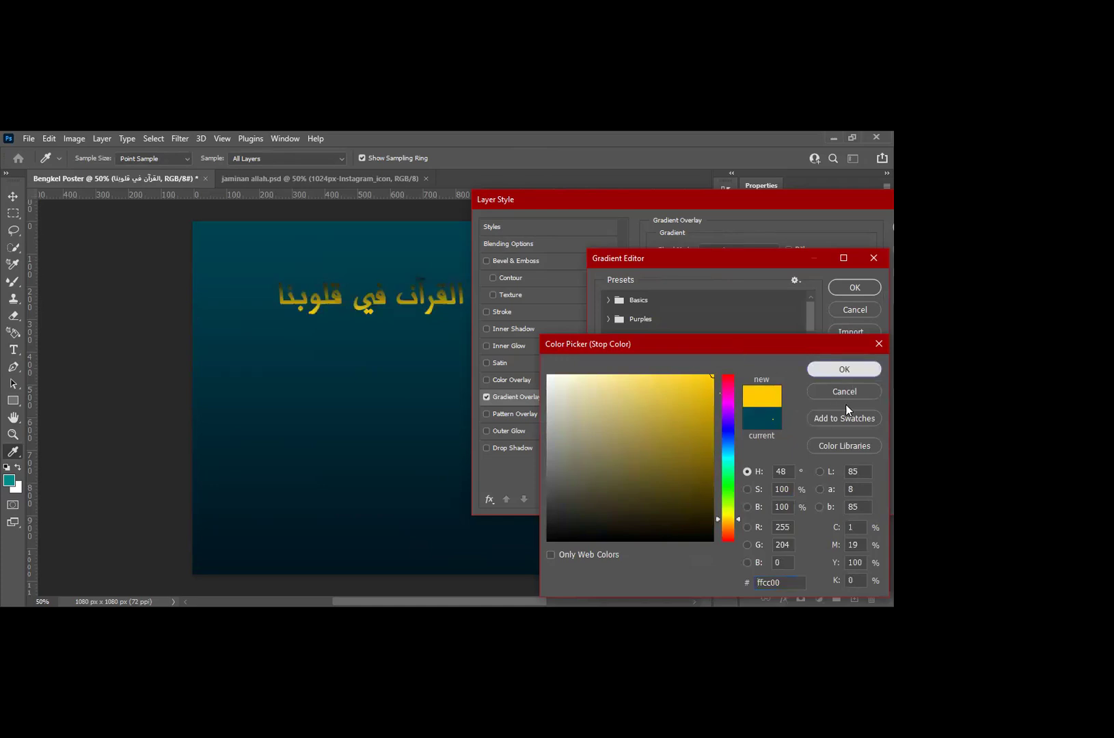
pyautogui.click(869, 499)
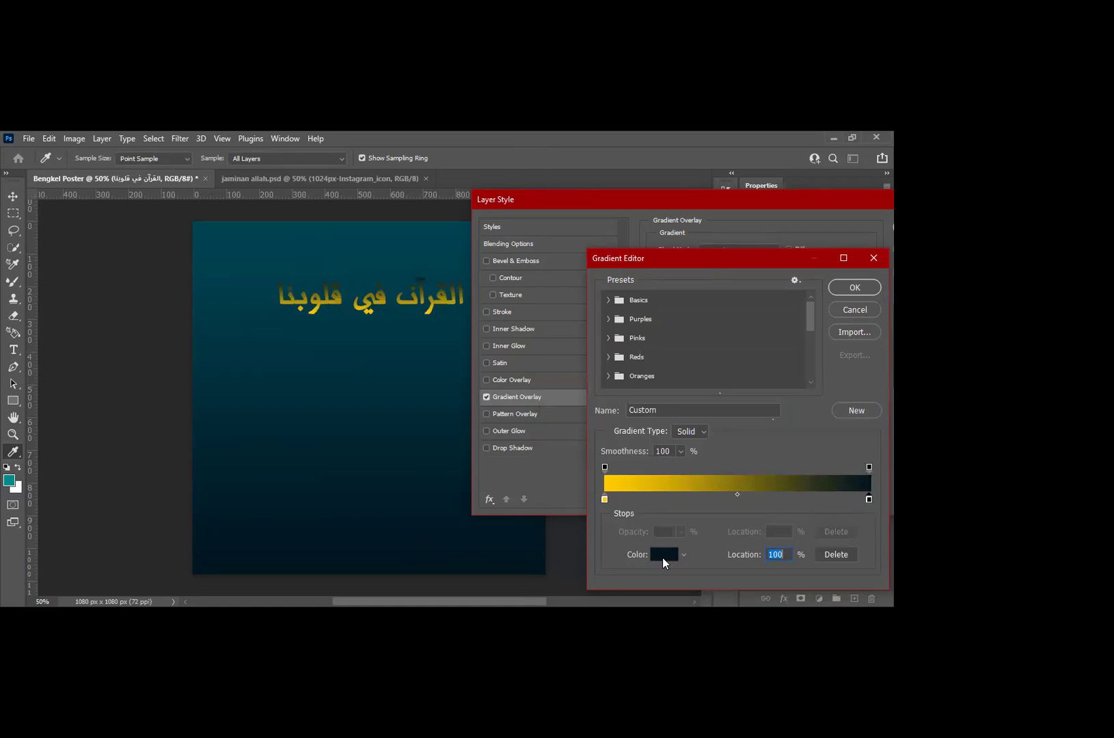
pyautogui.click(662, 557)
pyautogui.moveTo(728, 516); pyautogui.dragTo(728, 521)
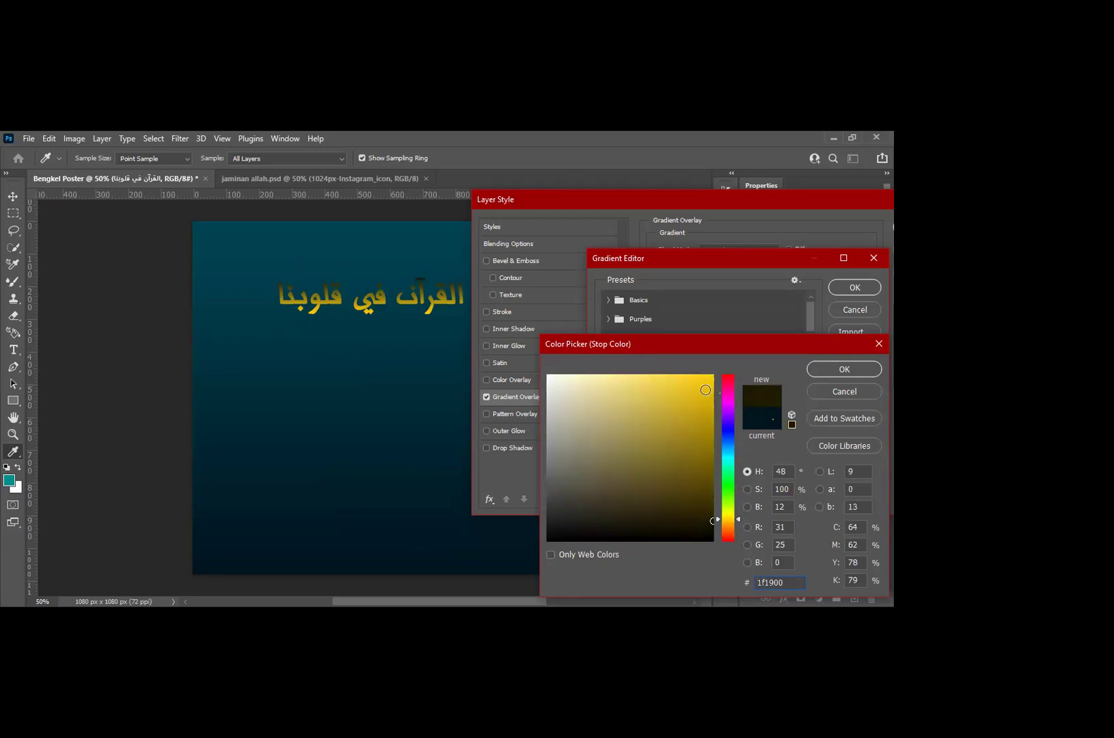
pyautogui.write('ffcc00')
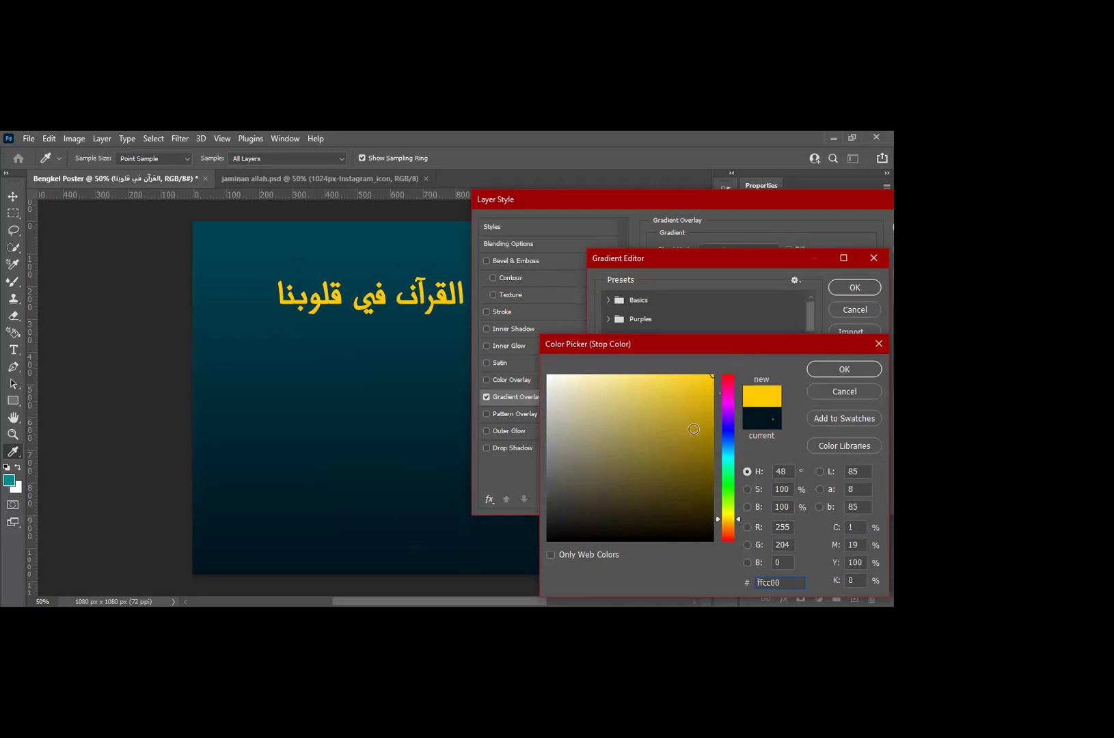
pyautogui.click(844, 369)
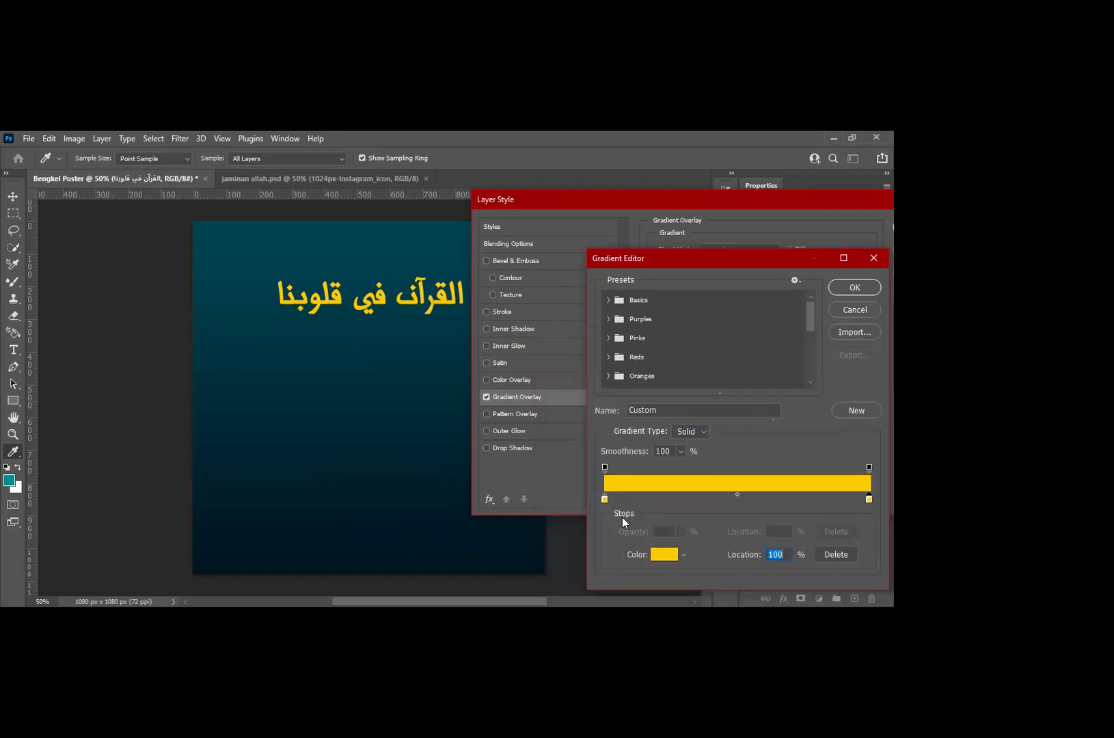
# Step: Change the gradient's starting color stop to a pale yellow, about fce58a, and accept the edited gradient
pyautogui.write('02f')
pyautogui.click(680, 378)
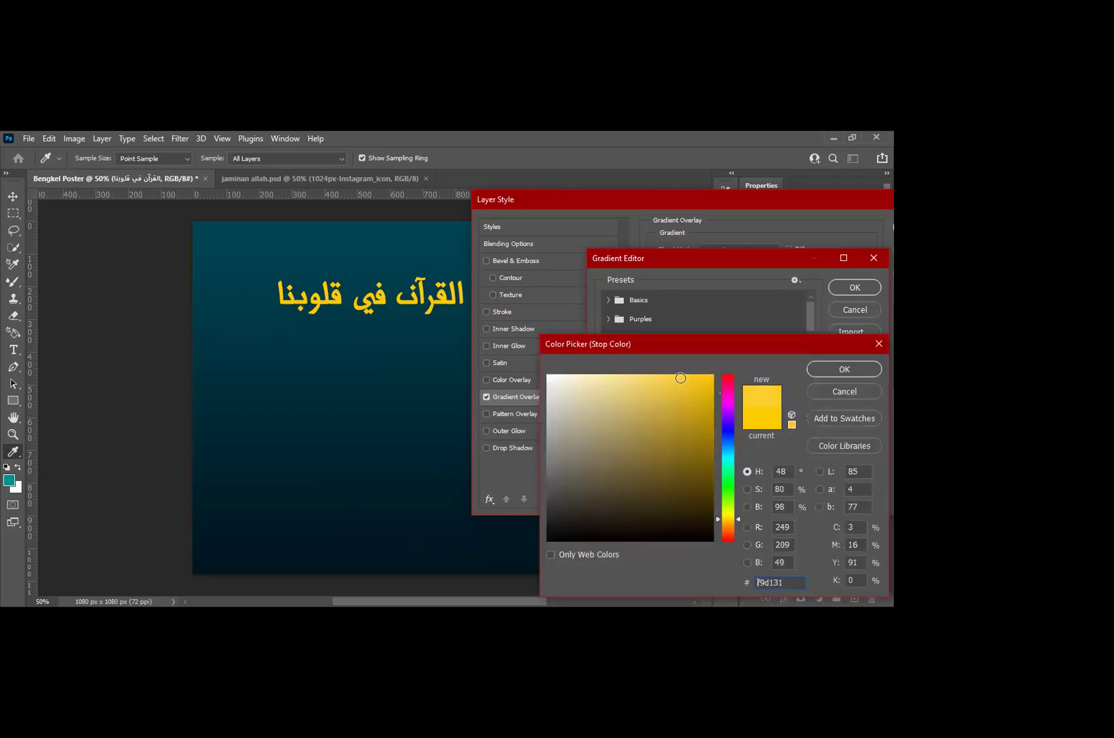
pyautogui.moveTo(681, 378); pyautogui.dragTo(621, 377)
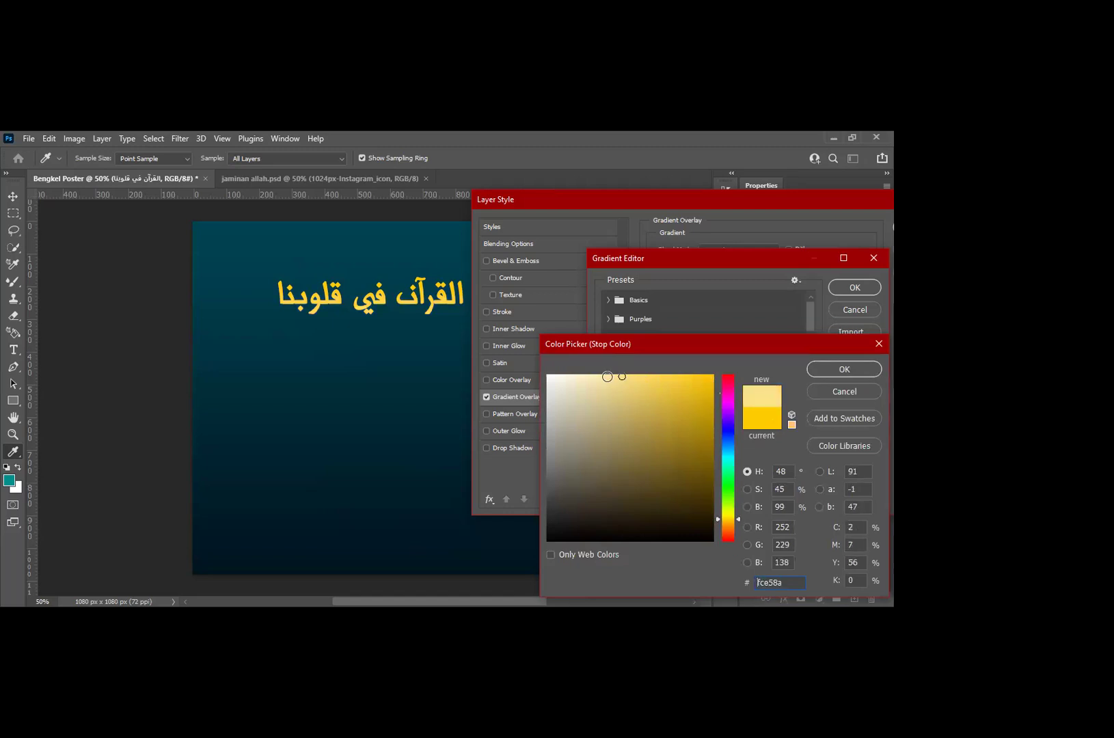
pyautogui.click(858, 370)
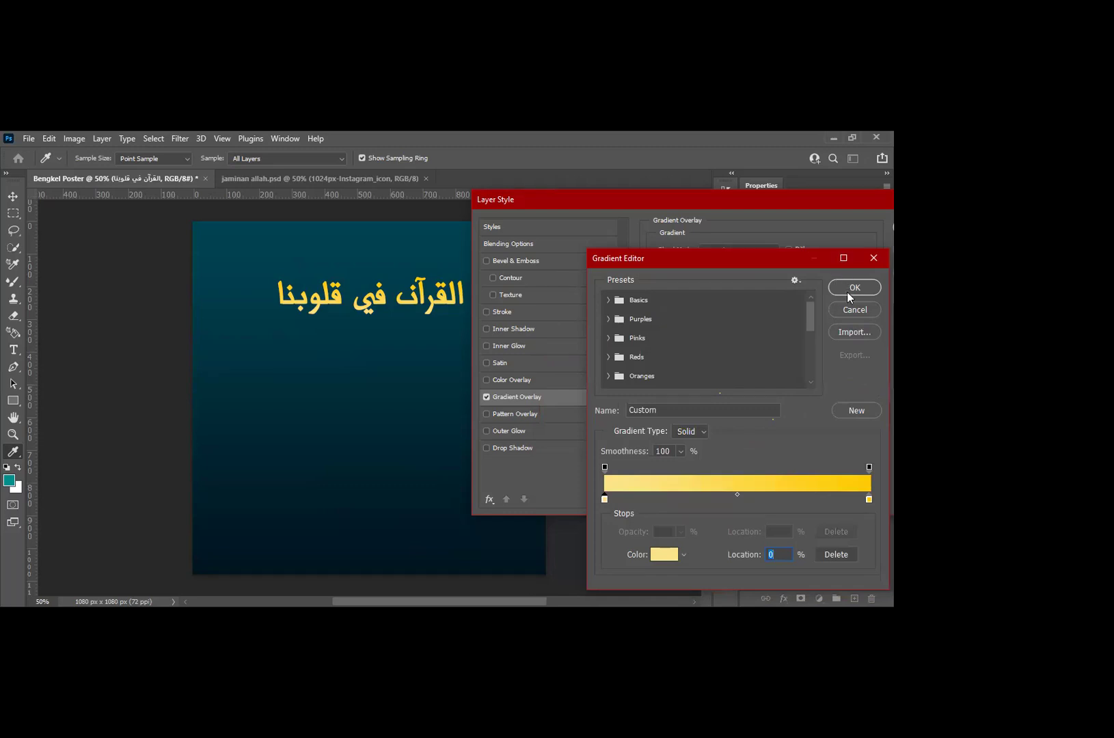
pyautogui.press('Return')
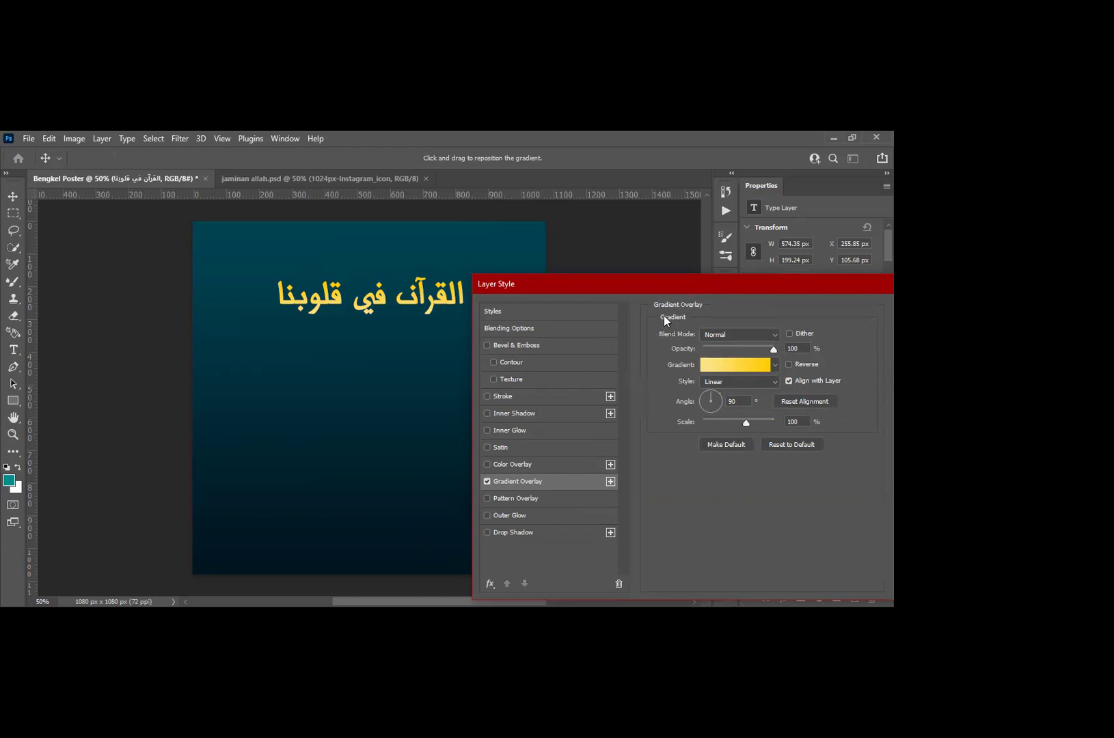
# Step: Add a Drop Shadow to the Arabic title with a distance of 10 px, spread of 0% and size of 0 px
pyautogui.click(181, 166)
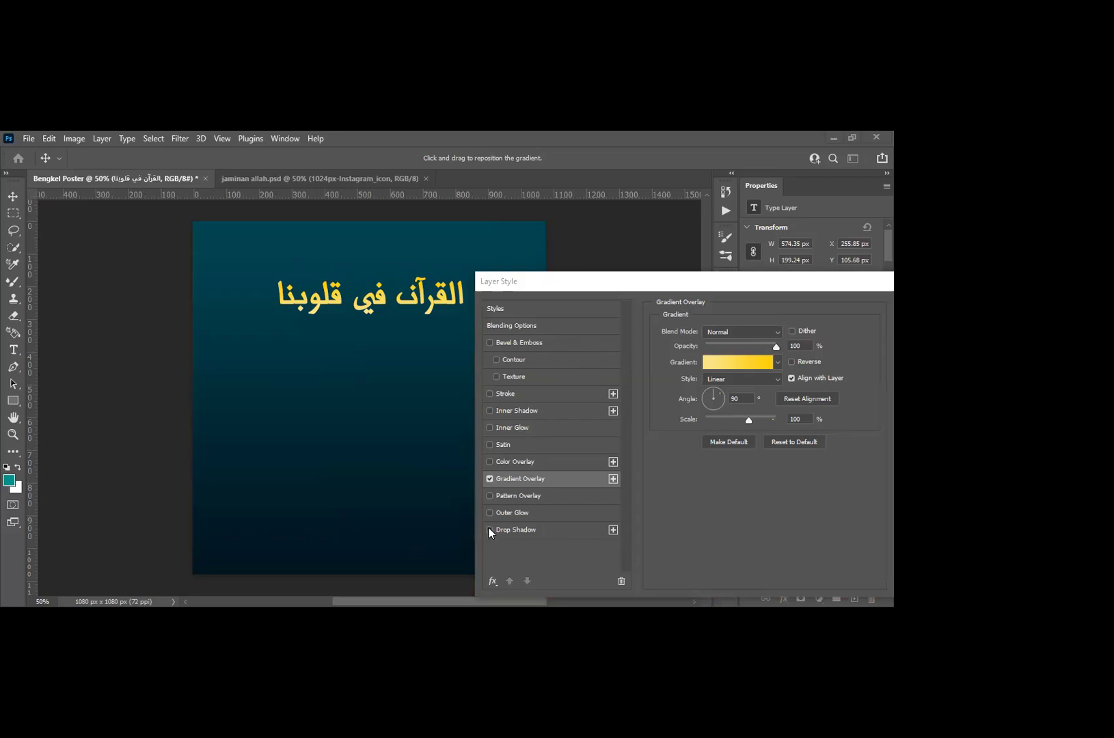
pyautogui.click(525, 538)
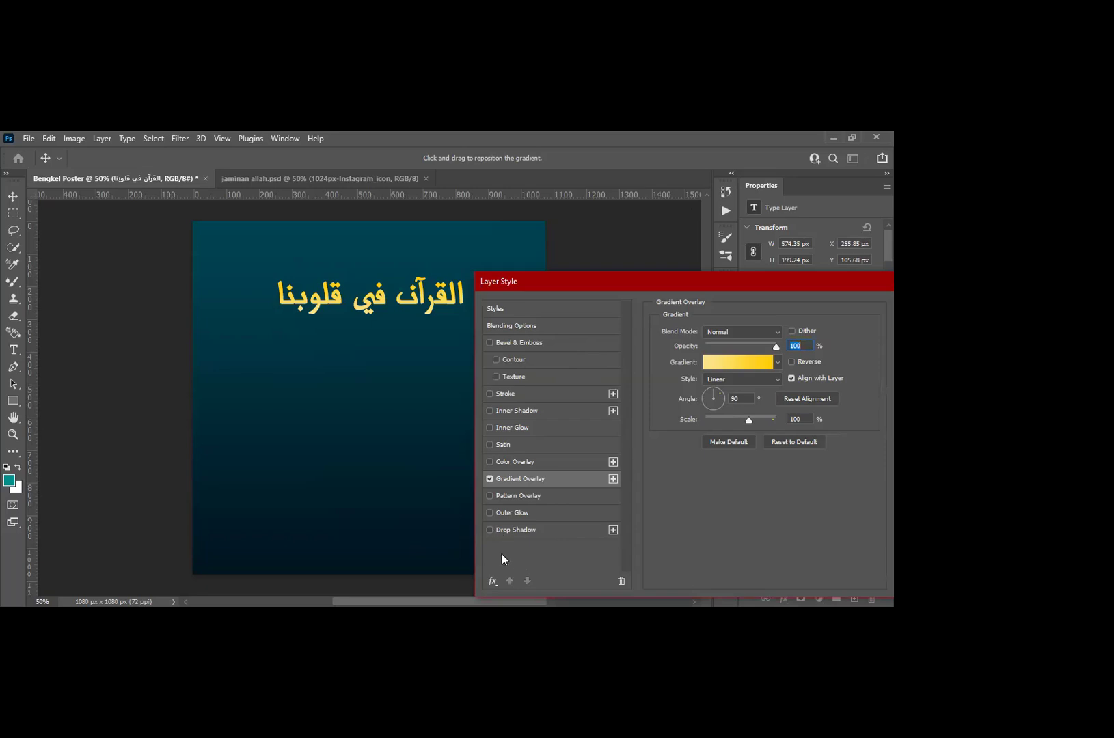
pyautogui.click(489, 529)
pyautogui.click(533, 530)
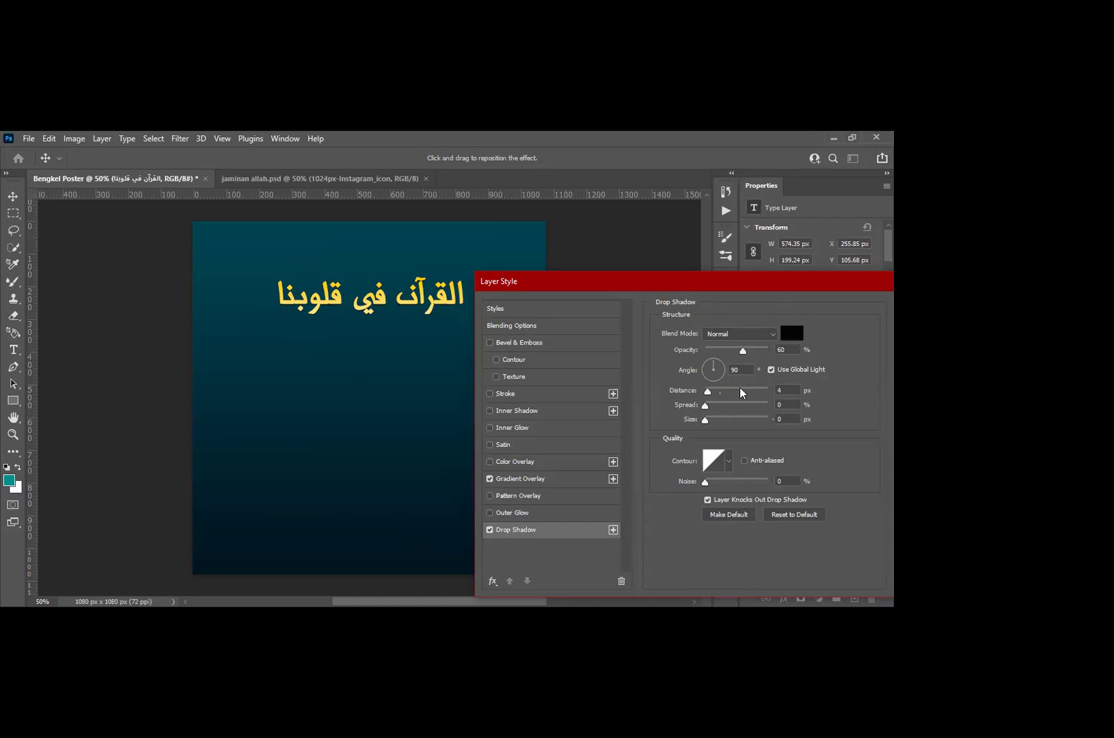
pyautogui.moveTo(708, 391)
pyautogui.mouseDown()
pyautogui.moveTo(756, 401)
pyautogui.moveTo(714, 395)
pyautogui.mouseUp()
pyautogui.click(489, 531)
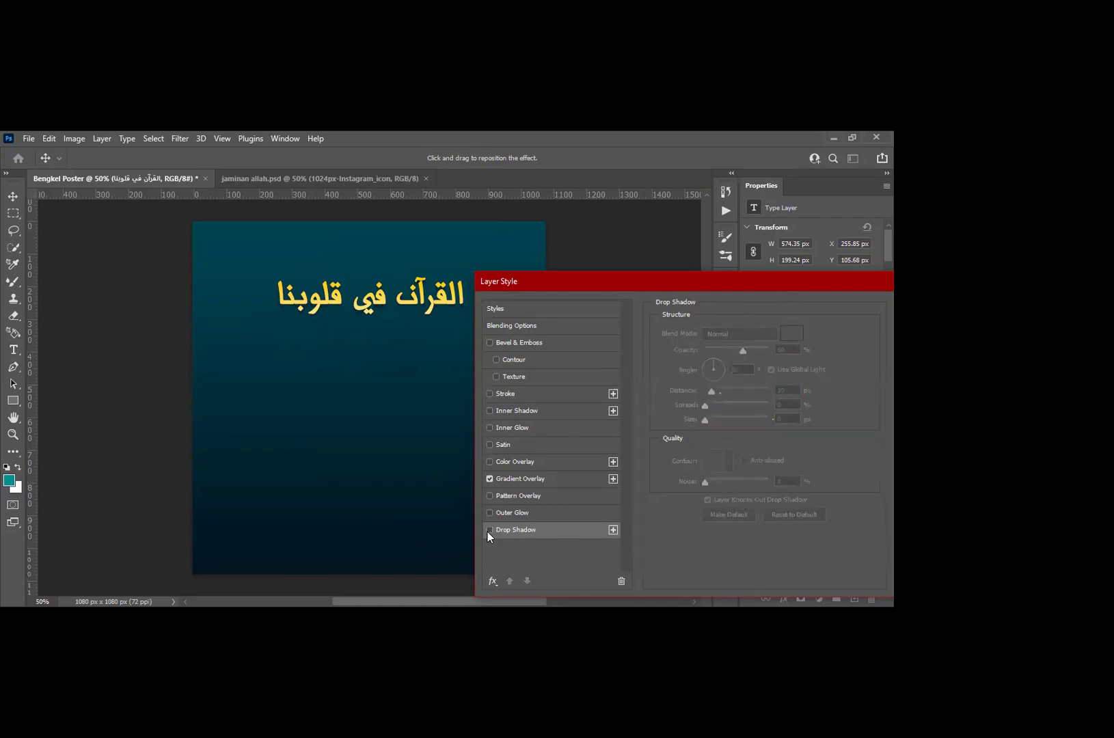
pyautogui.click(489, 530)
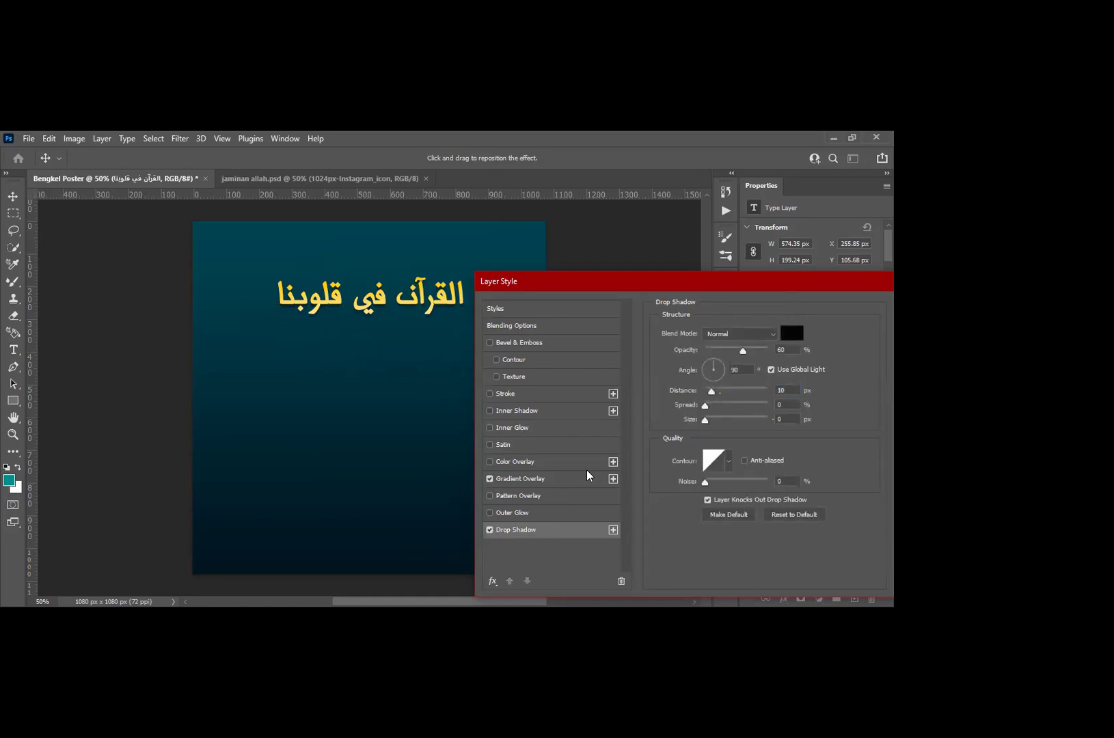
pyautogui.moveTo(706, 408)
pyautogui.mouseDown()
pyautogui.moveTo(737, 407)
pyautogui.moveTo(712, 410)
pyautogui.moveTo(718, 426)
pyautogui.moveTo(760, 419)
pyautogui.moveTo(703, 421)
pyautogui.mouseUp()
pyautogui.click(703, 420)
# Step: Try an Outer Glow and a Color Overlay on the Arabic title, and switch both effects off again
pyautogui.click(489, 513)
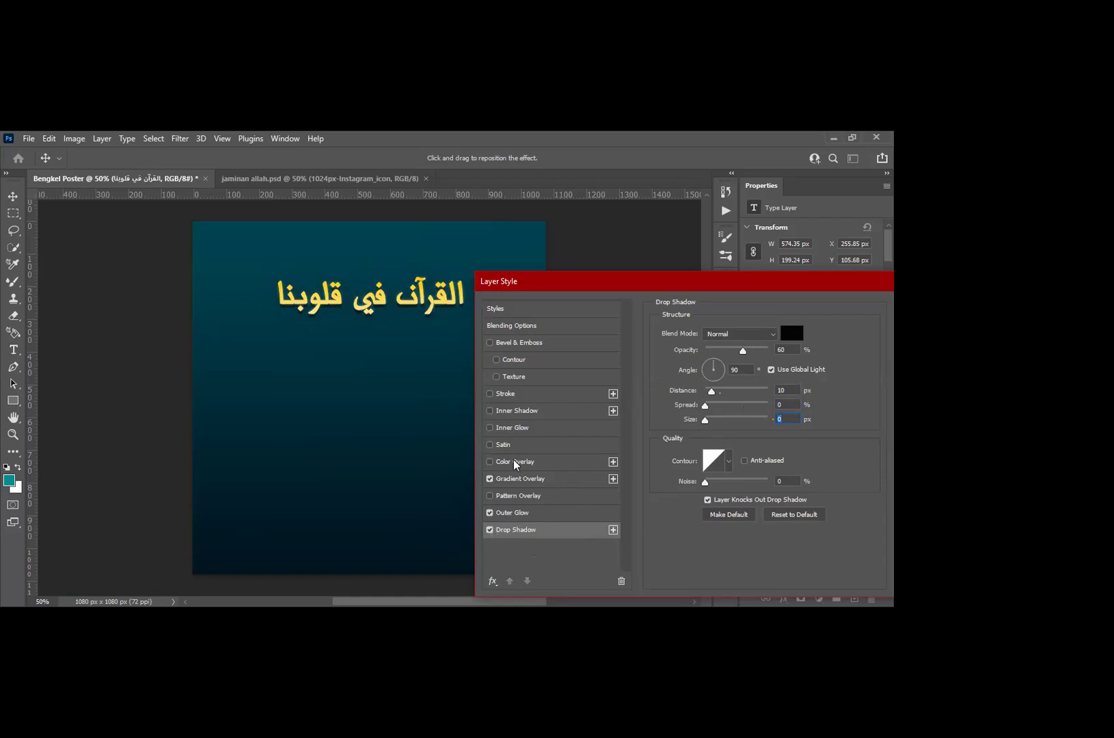
pyautogui.click(512, 513)
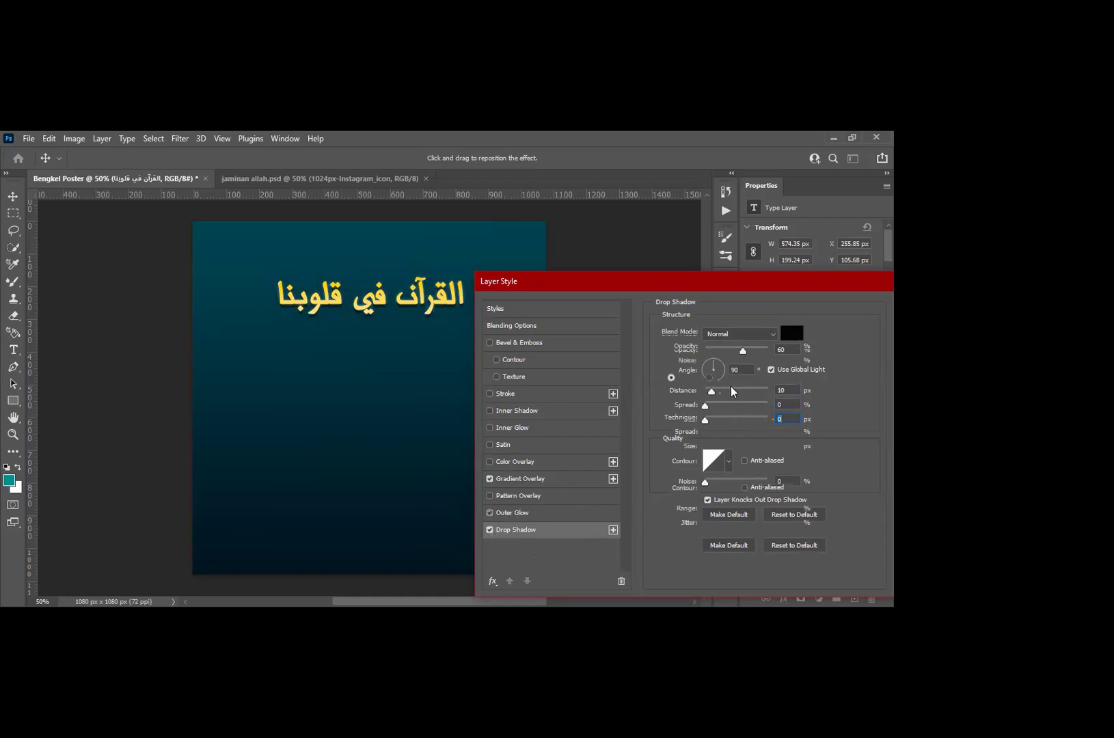
pyautogui.moveTo(704, 433); pyautogui.dragTo(681, 428)
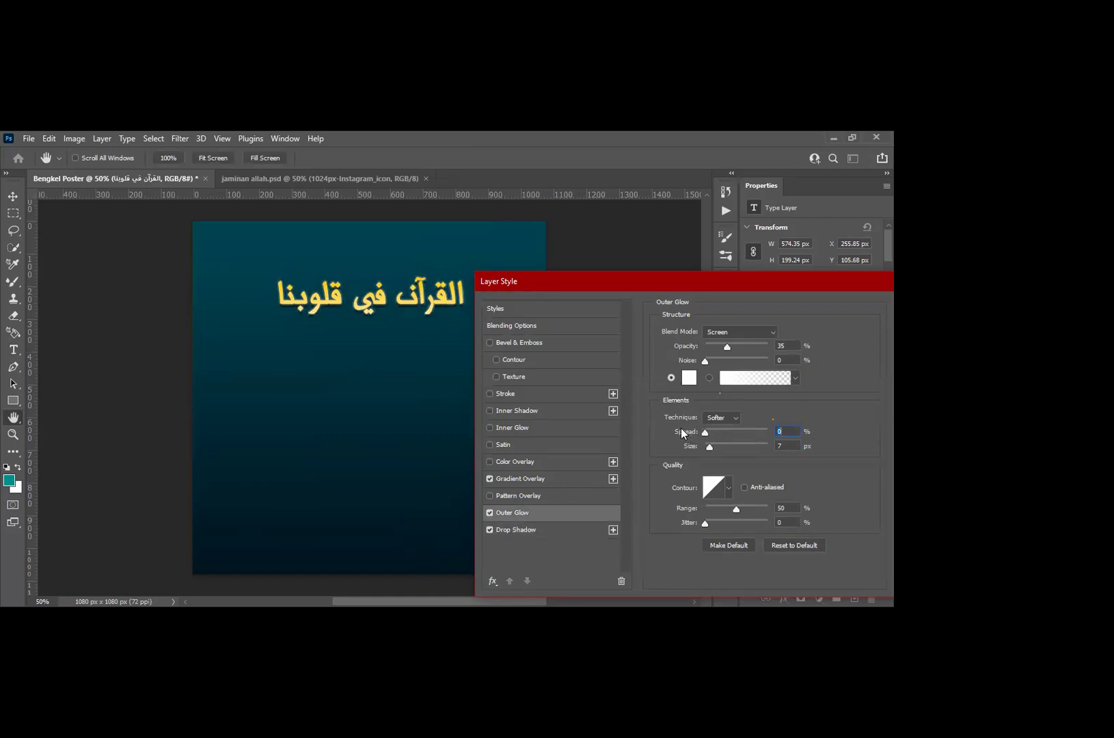
pyautogui.click(490, 513)
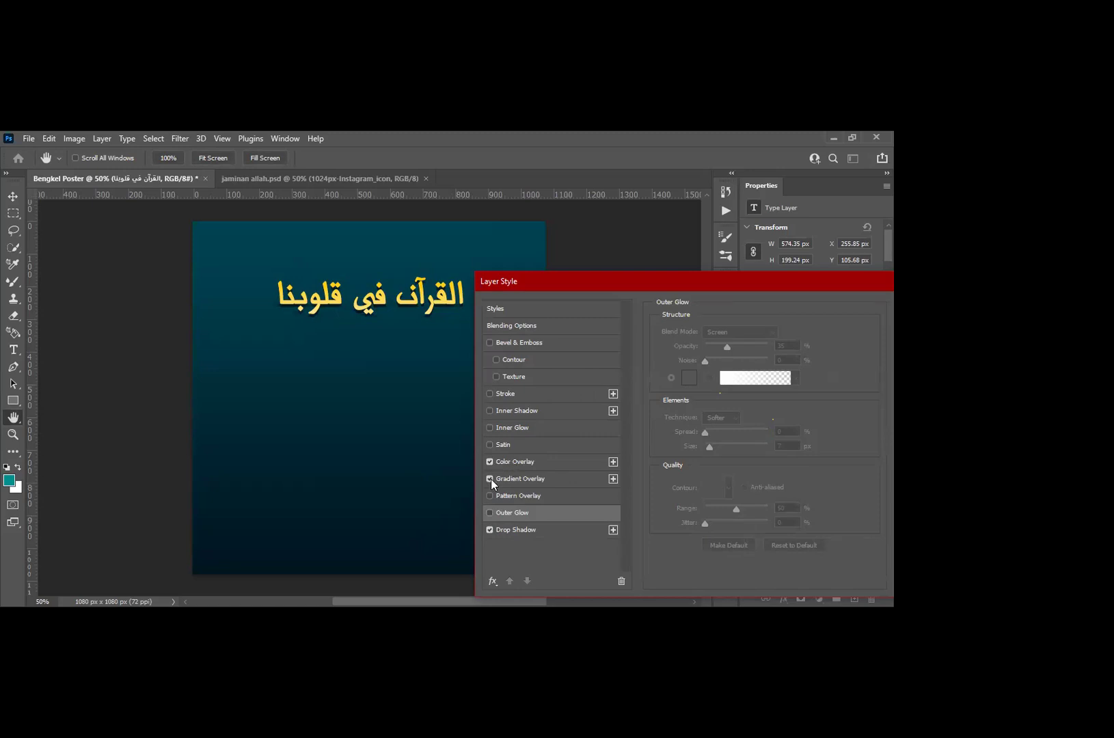
pyautogui.click(490, 478)
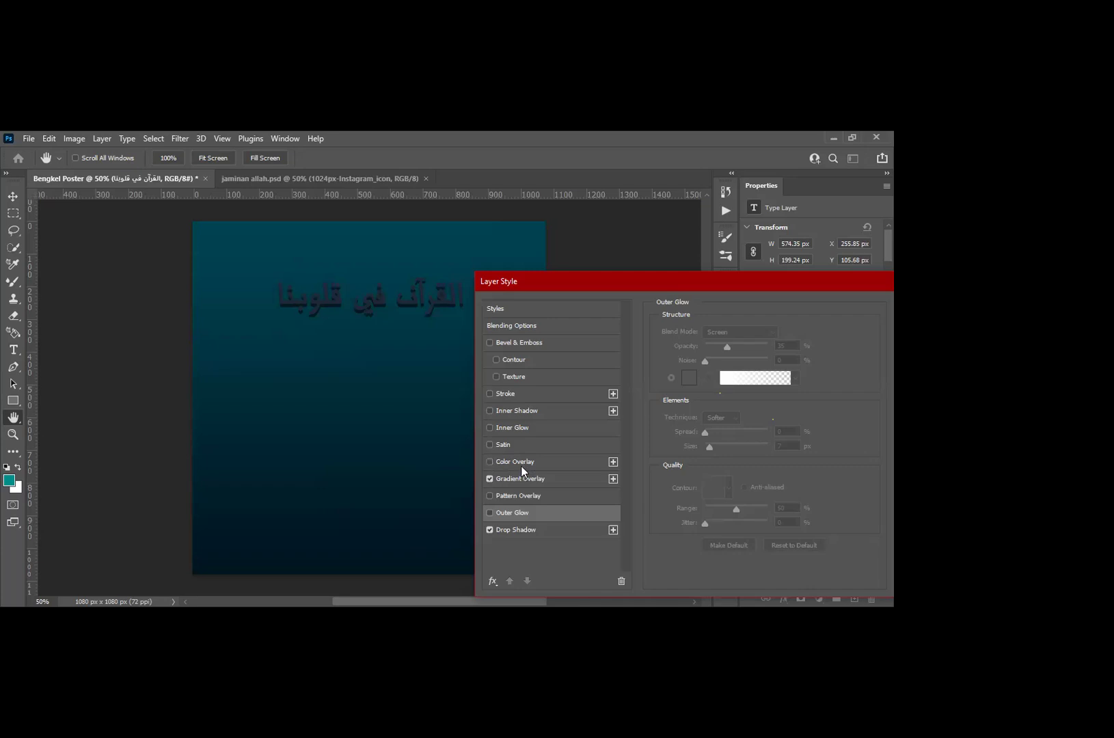
pyautogui.click(489, 461)
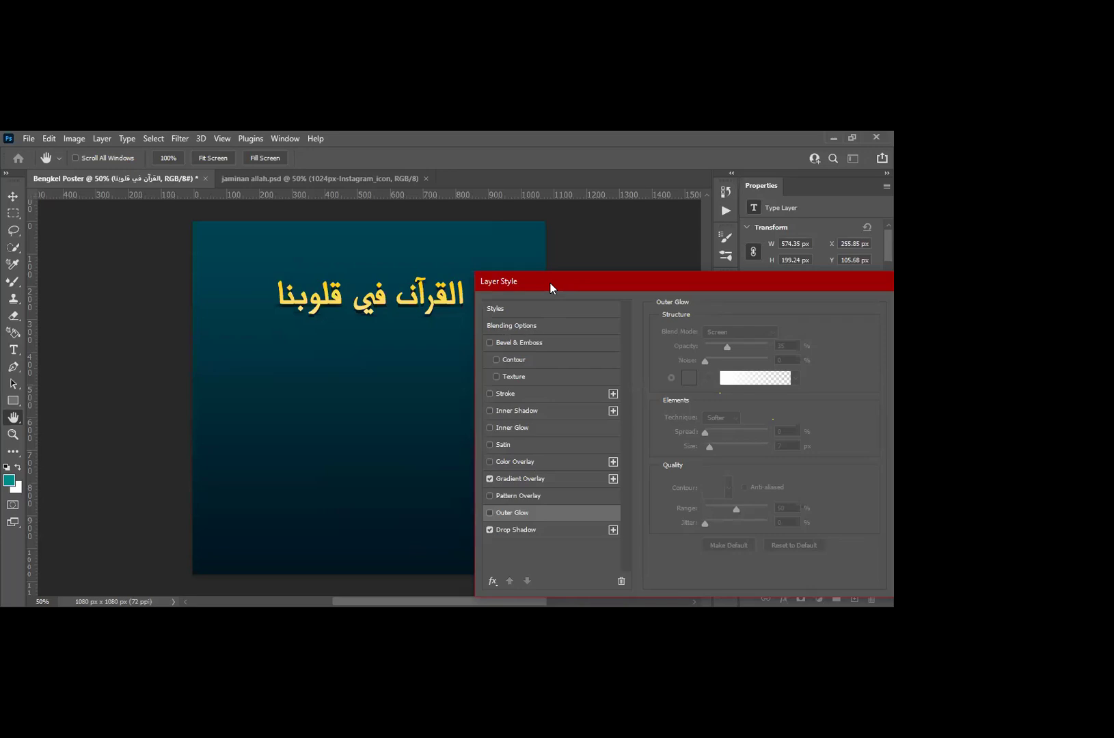
# Step: Apply the Gradient Overlay and Drop Shadow styling to the Arabic title layer
pyautogui.moveTo(550, 283); pyautogui.dragTo(554, 290)
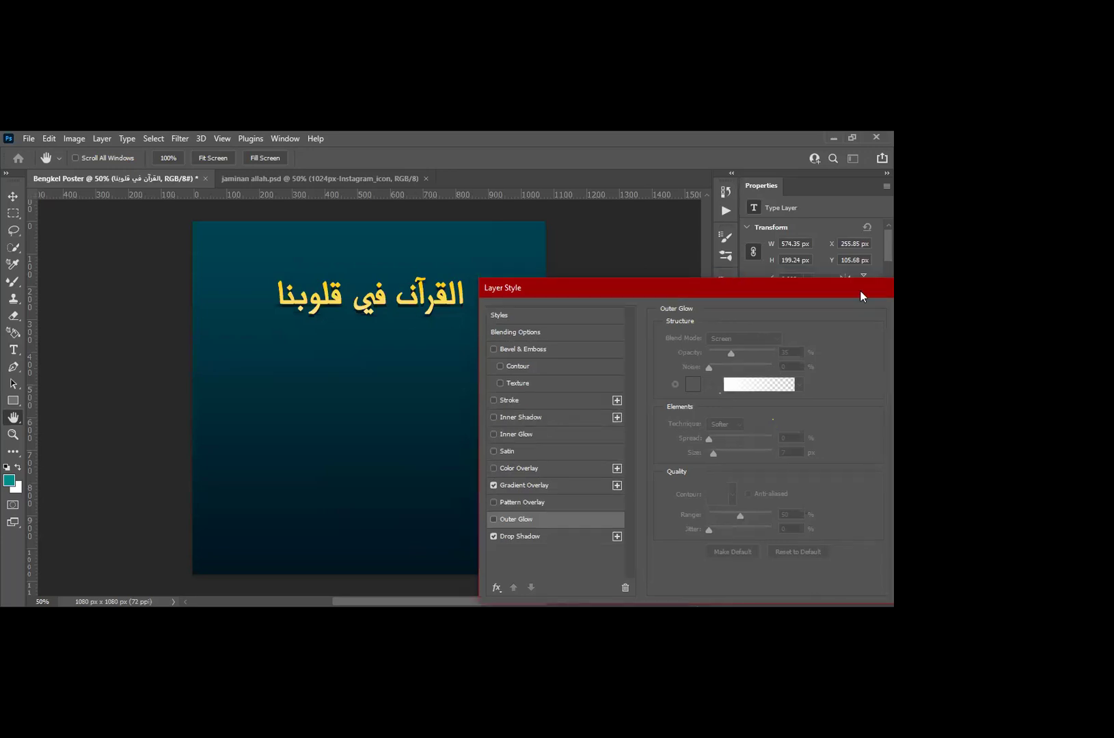
pyautogui.moveTo(860, 292); pyautogui.dragTo(758, 268)
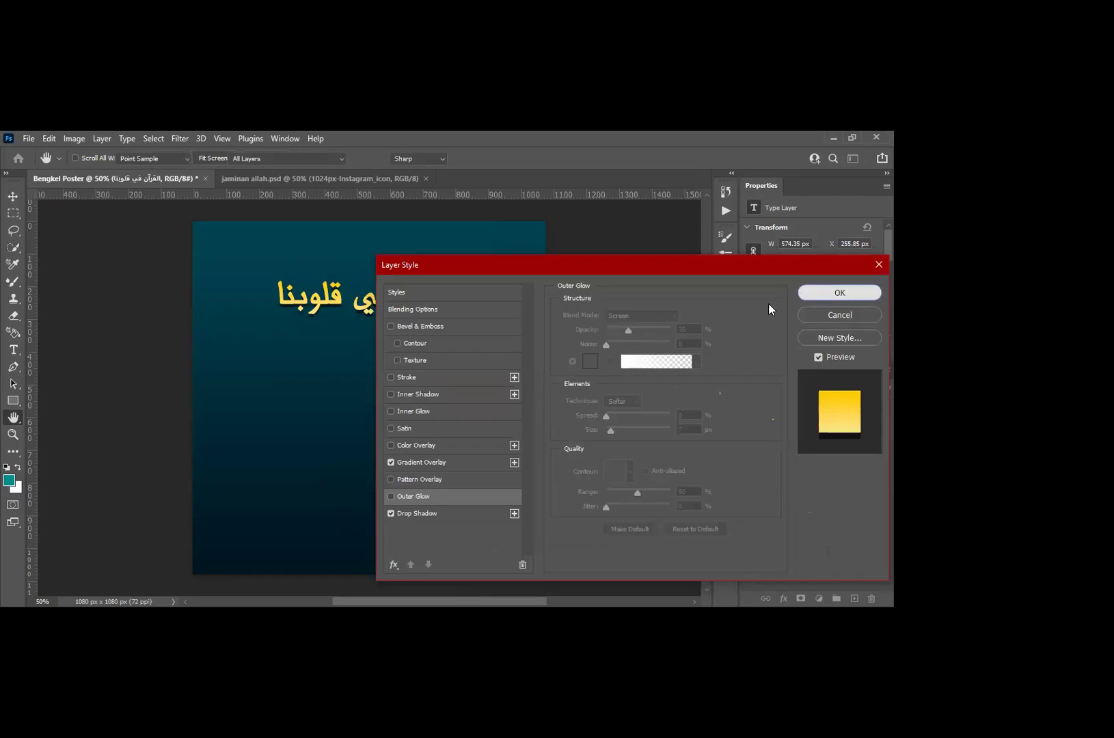
pyautogui.press('Return')
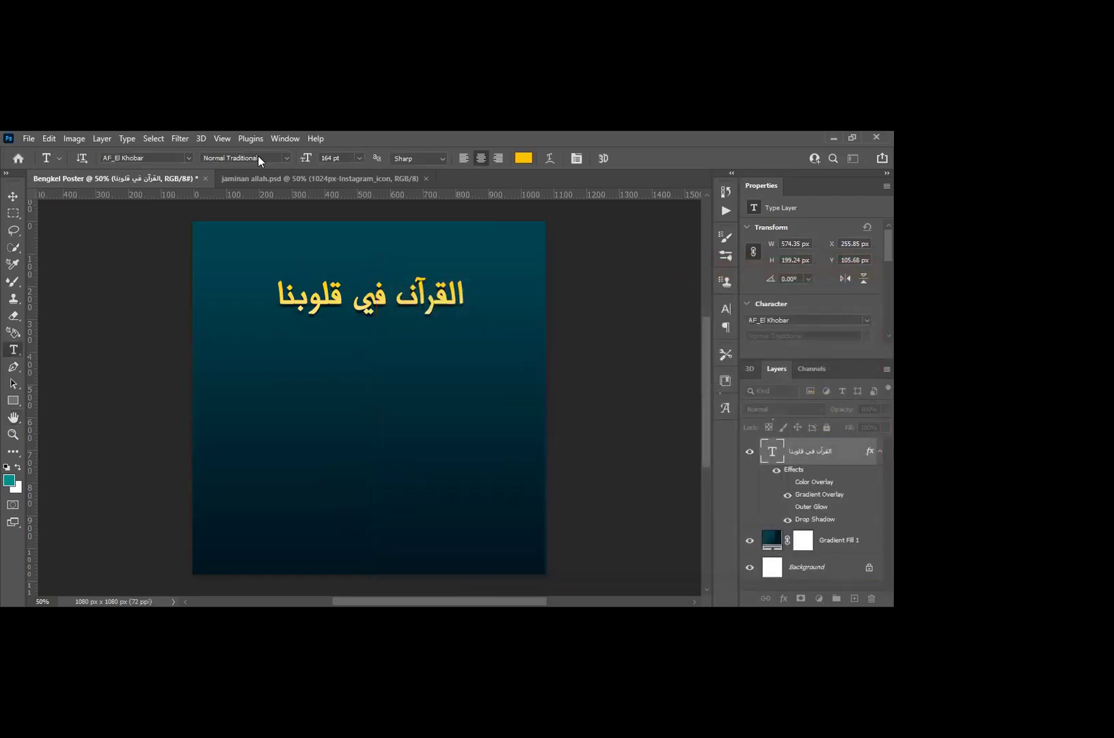
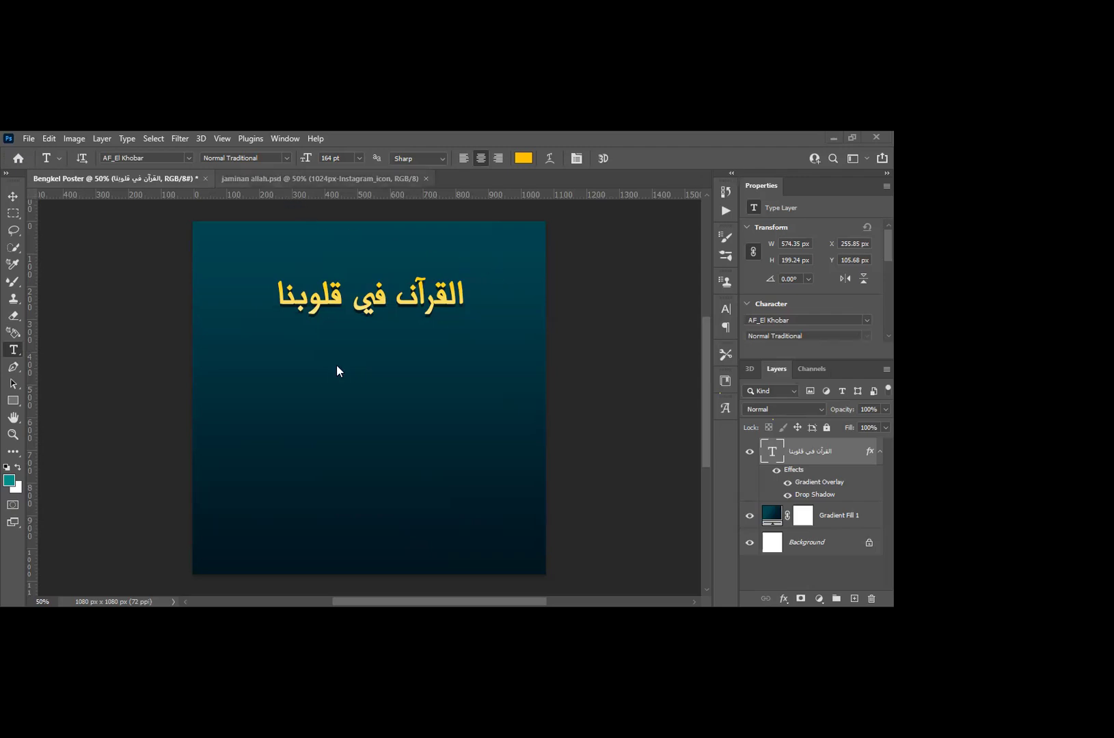
# Step: Check the jaminan allah.psd reference poster, and add the text AL-QURAN FI QULUBINA below the Arabic title in Bengkel Poster
pyautogui.hotkey('ctrl', 'Tab')
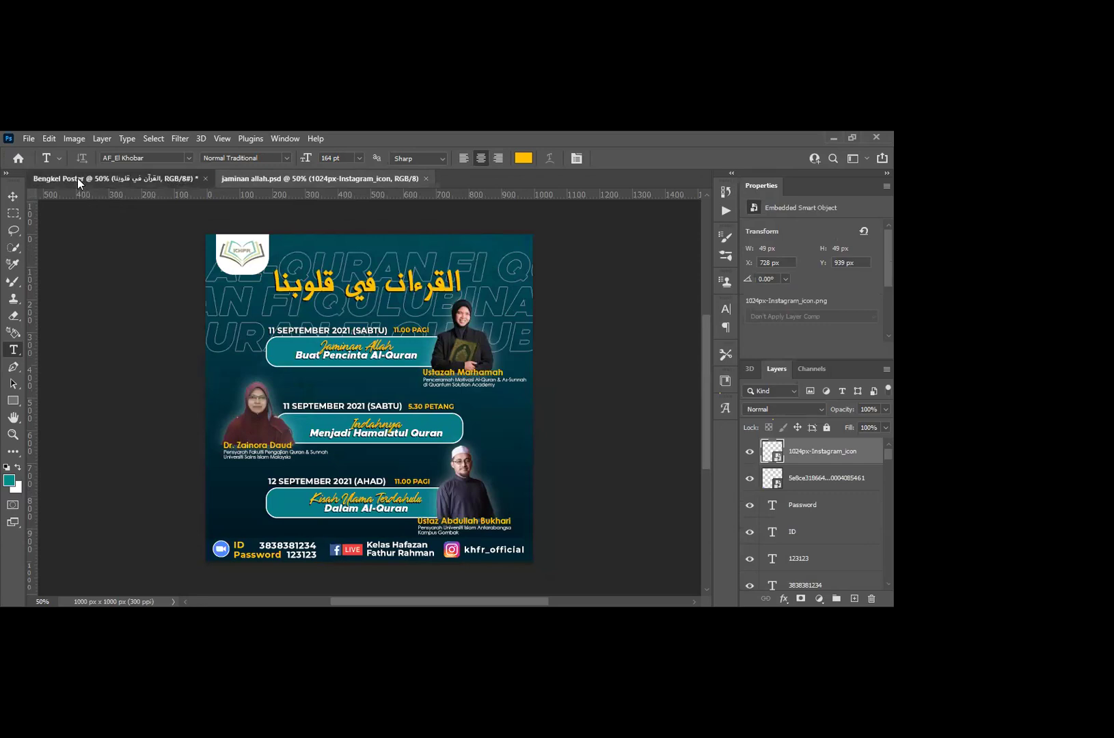
pyautogui.hotkey('ctrl', 'Tab')
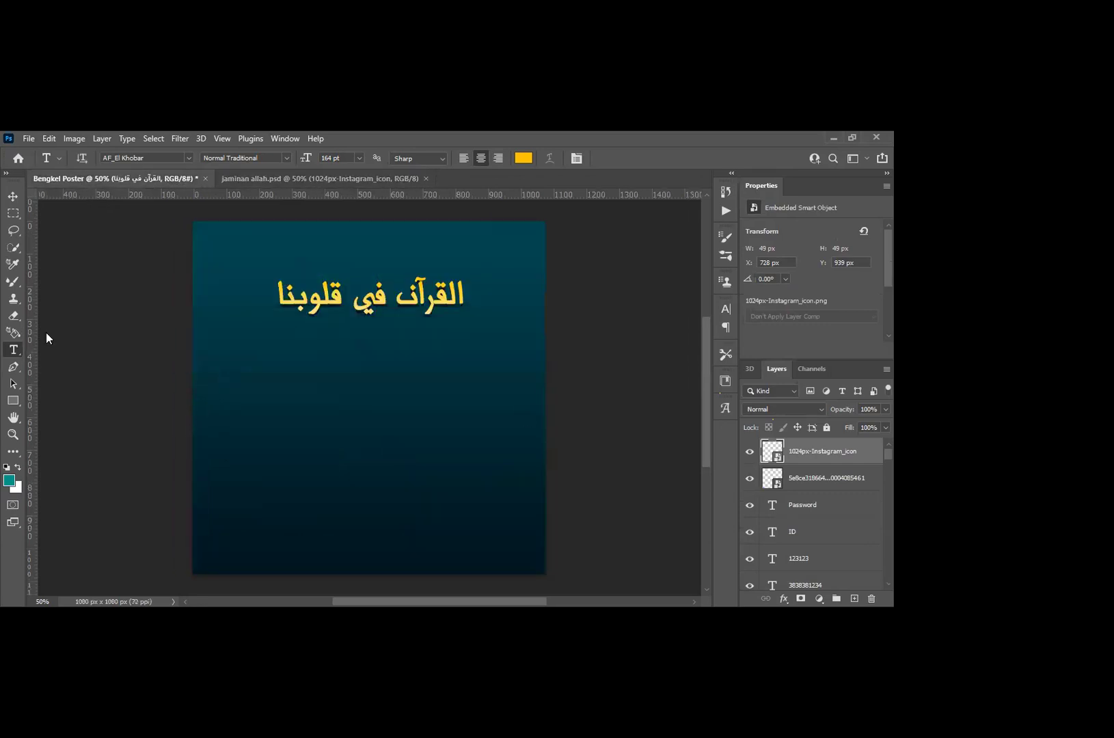
pyautogui.click(247, 383)
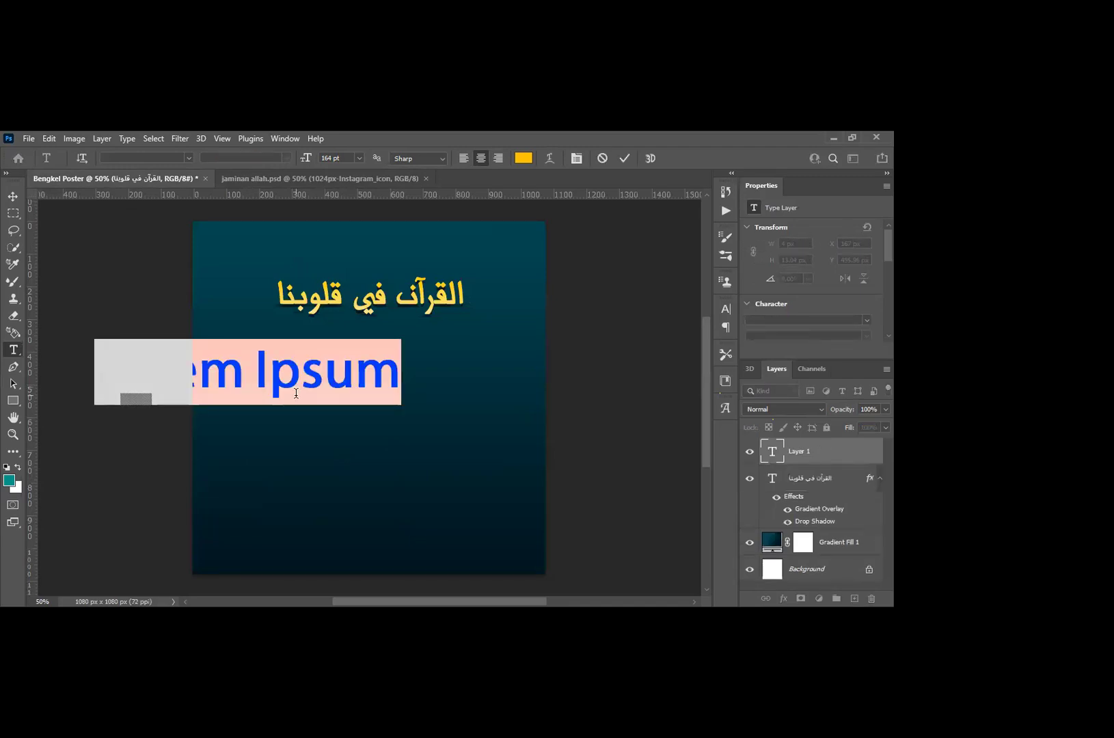
pyautogui.write('AL')
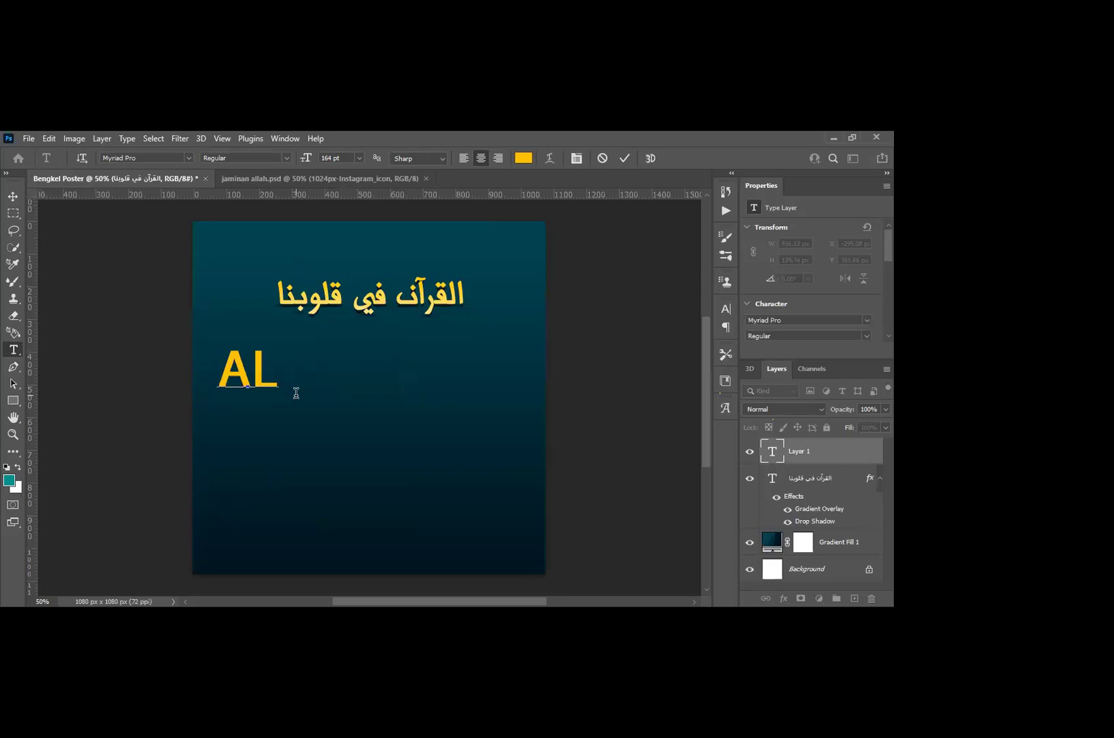
pyautogui.write('-QURAN')
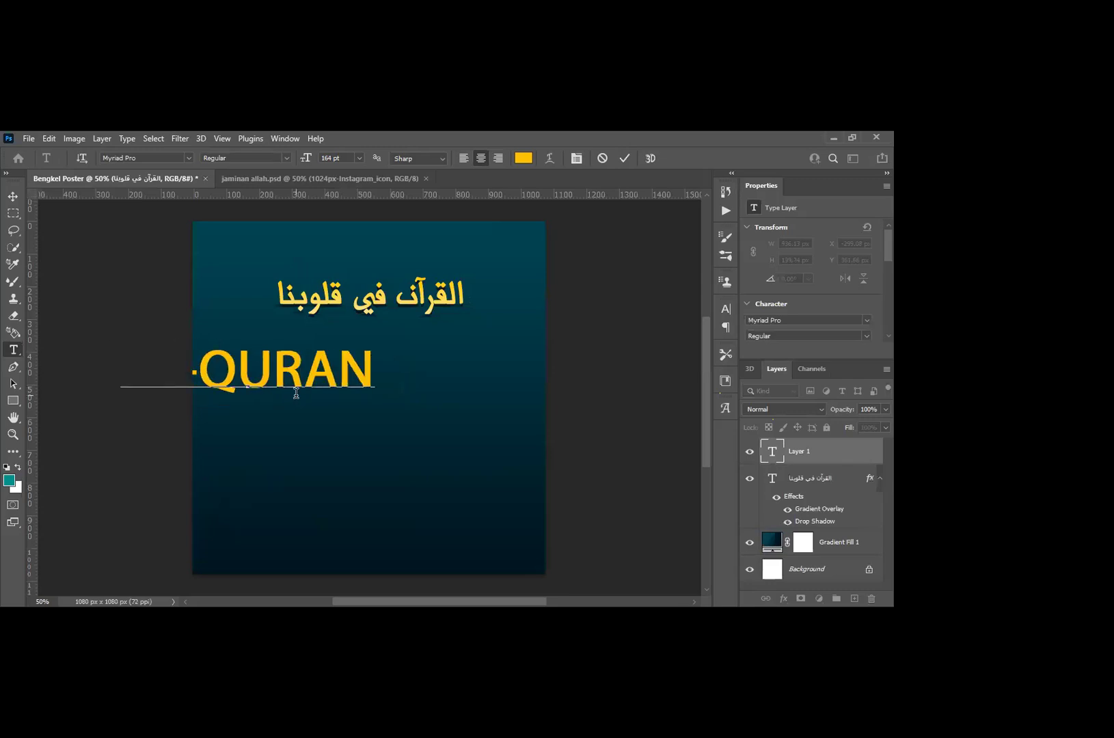
pyautogui.write(' FI QULUBINA')
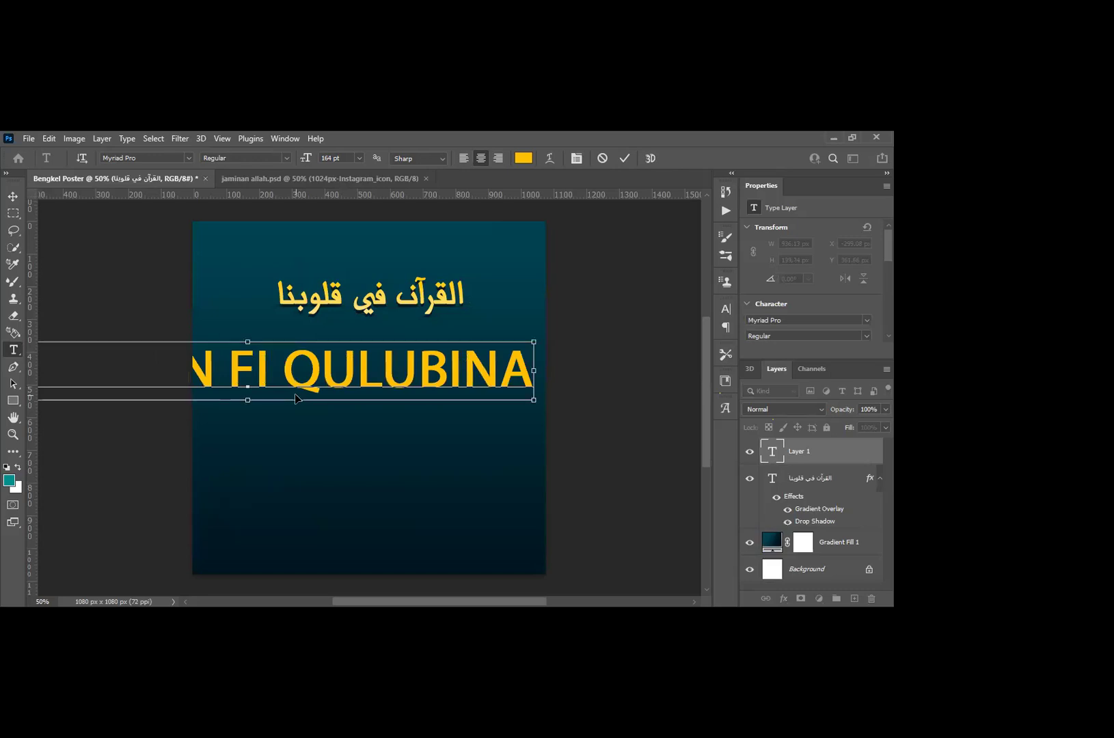
# Step: Set the whole AL-QURAN FI QULUBINA text to Metropolis Black Italic at 94 pt
pyautogui.hotkey('ctrl', 'a')
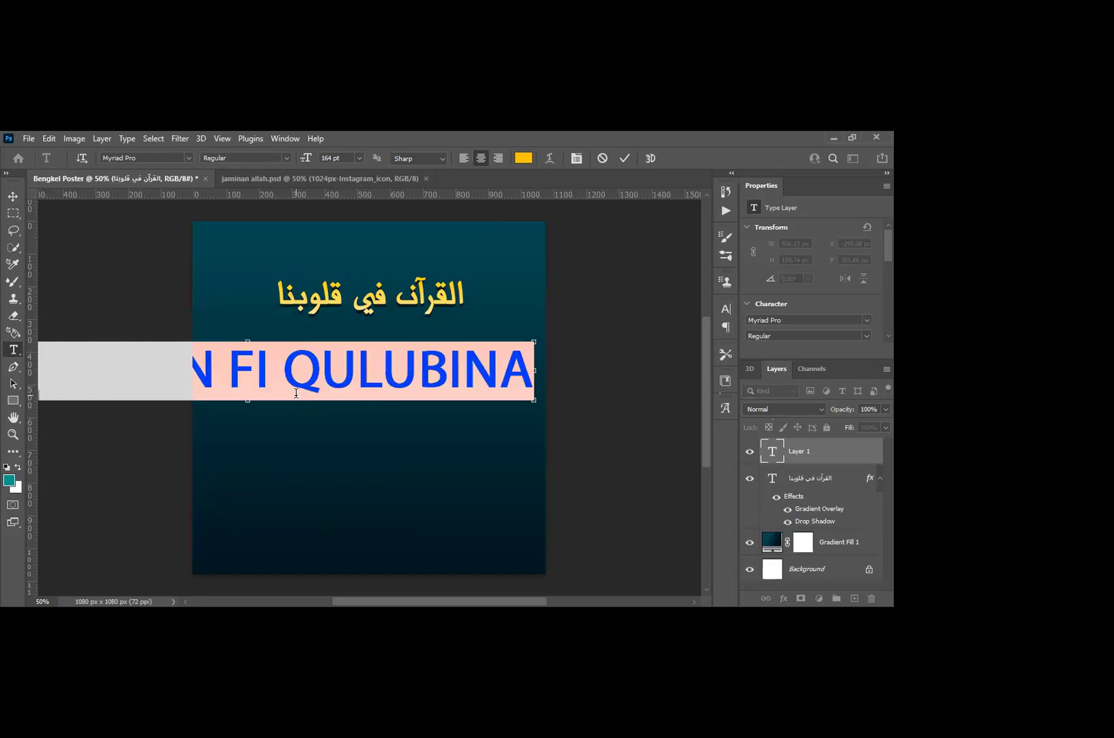
pyautogui.click(152, 159)
pyautogui.write('Metropolis')
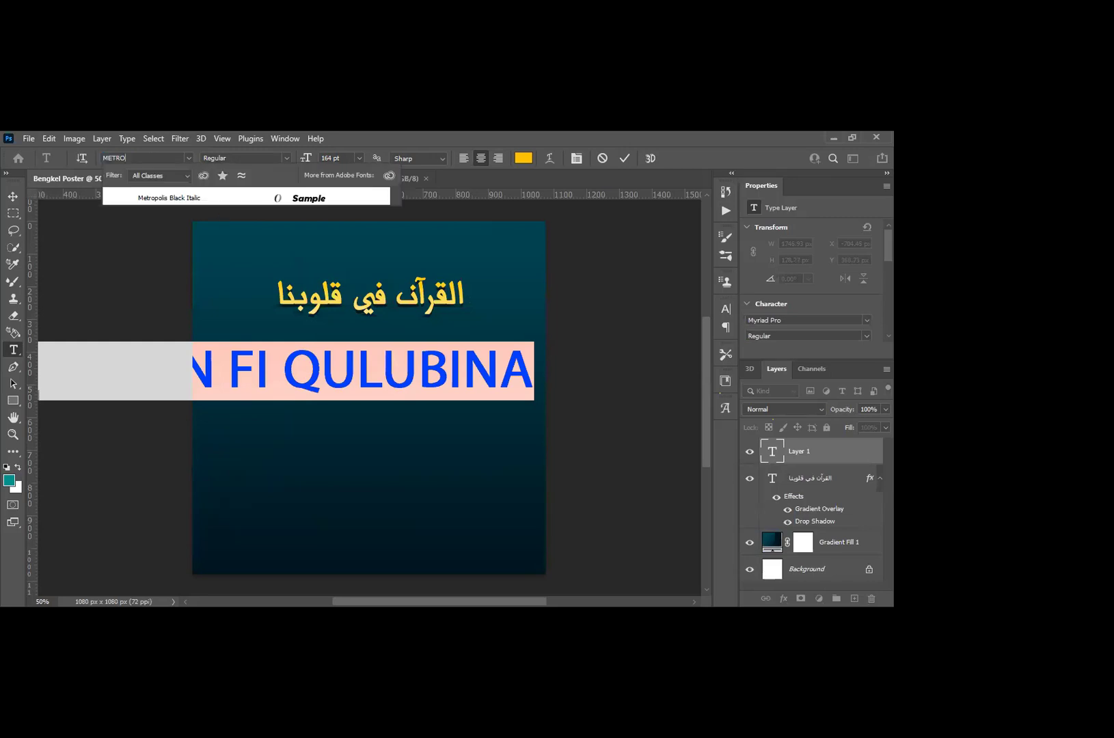
pyautogui.press('Return')
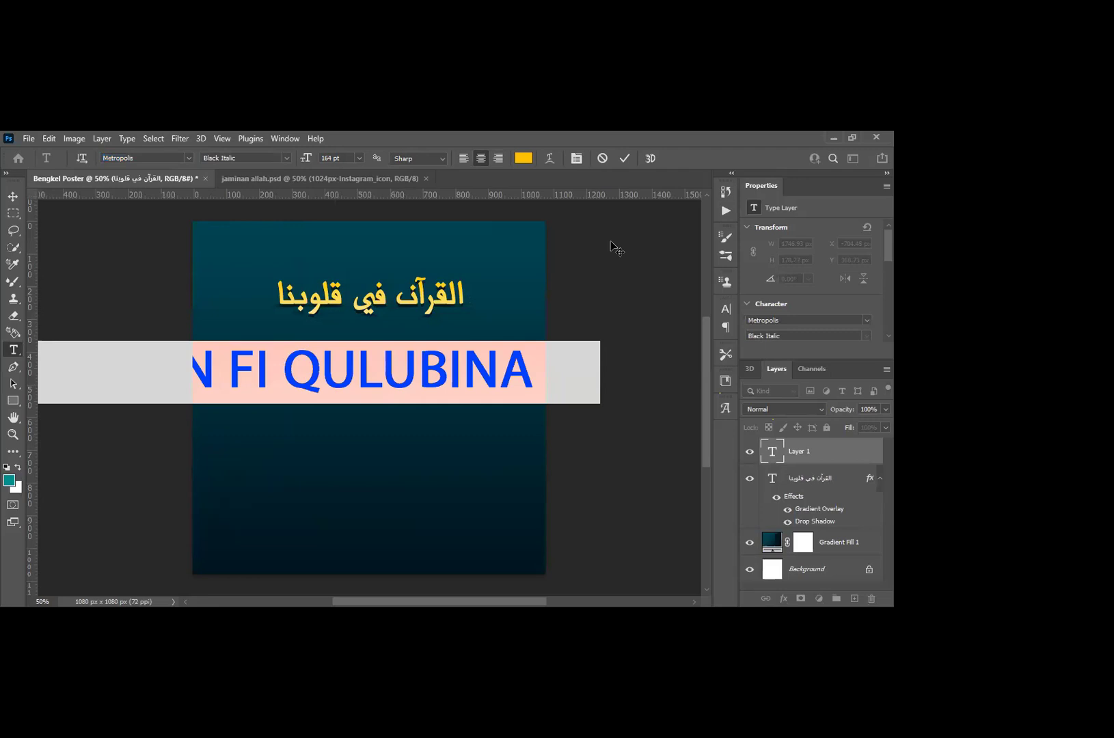
pyautogui.moveTo(306, 159); pyautogui.dragTo(263, 160)
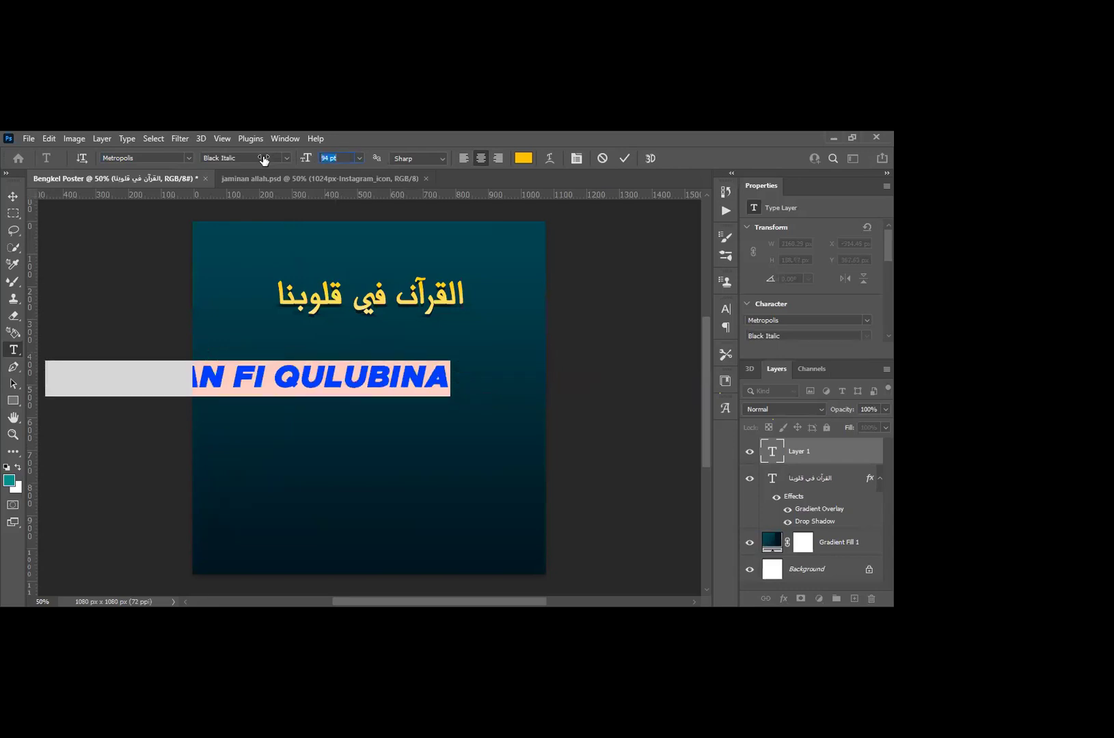
# Step: Move the AL-QURAN FI QULUBINA text just above the Arabic title, spanning the poster's width, and commit the text
pyautogui.click(626, 159)
pyautogui.moveTo(515, 388); pyautogui.dragTo(508, 303)
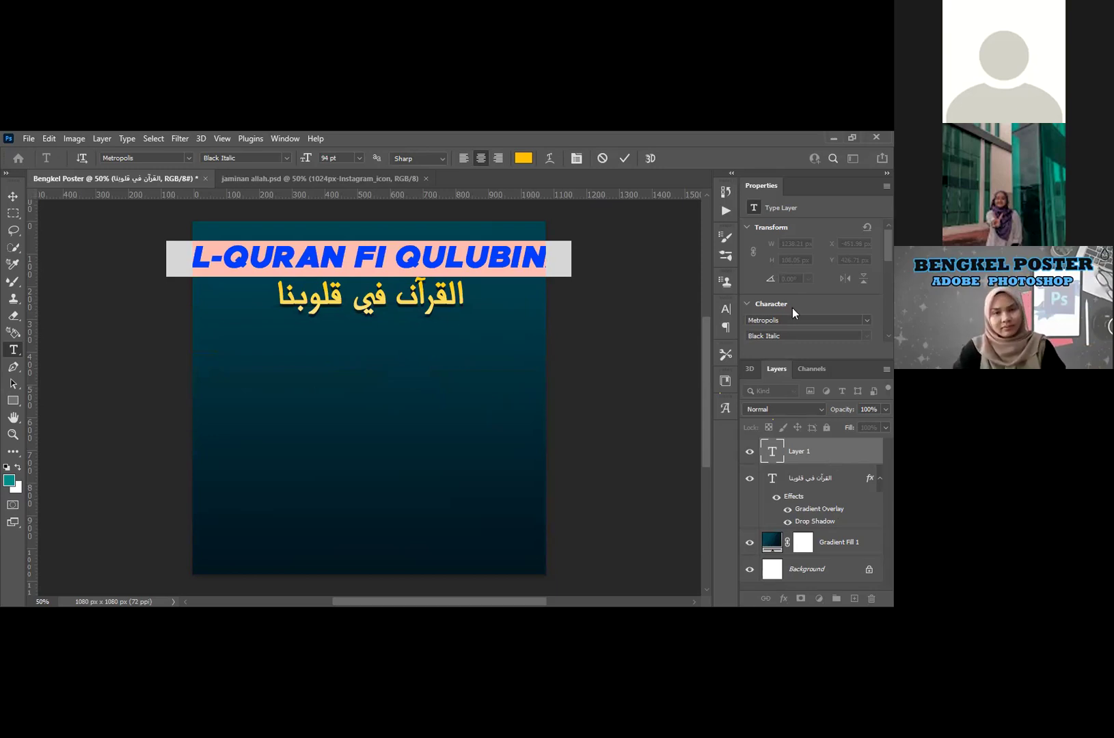
pyautogui.click(624, 158)
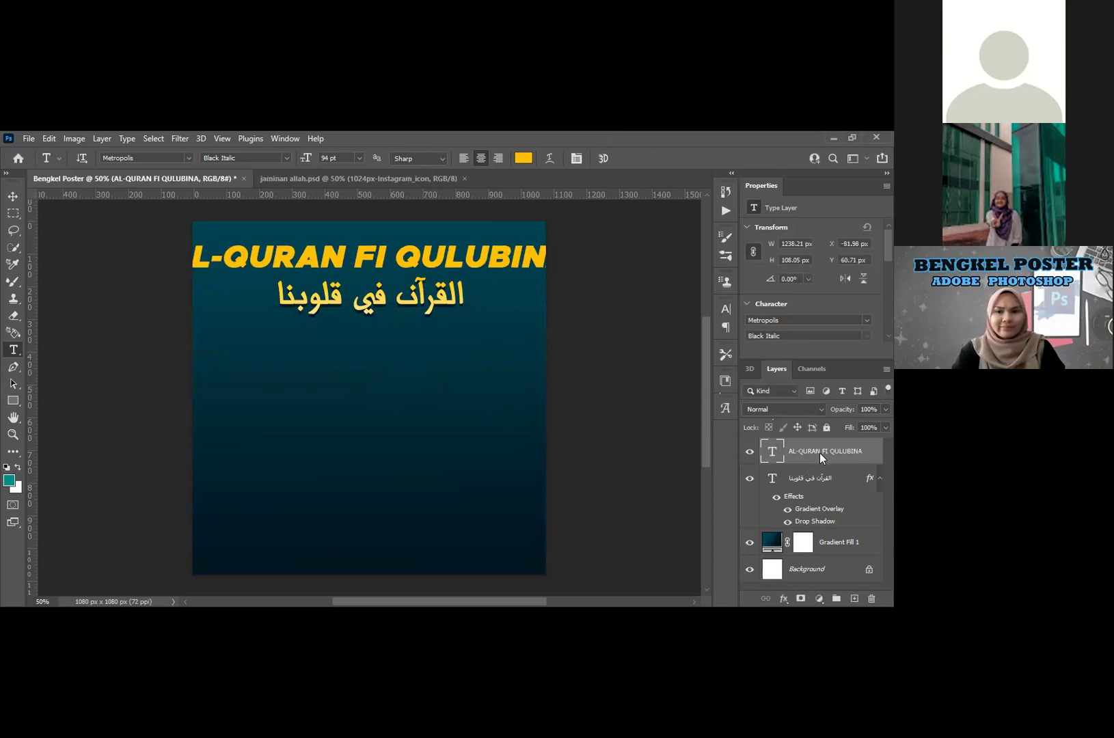
# Step: Add a Stroke effect to the AL-QURAN FI QULUBINA layer and set its fill type to Color
pyautogui.rightClick(665, 143)
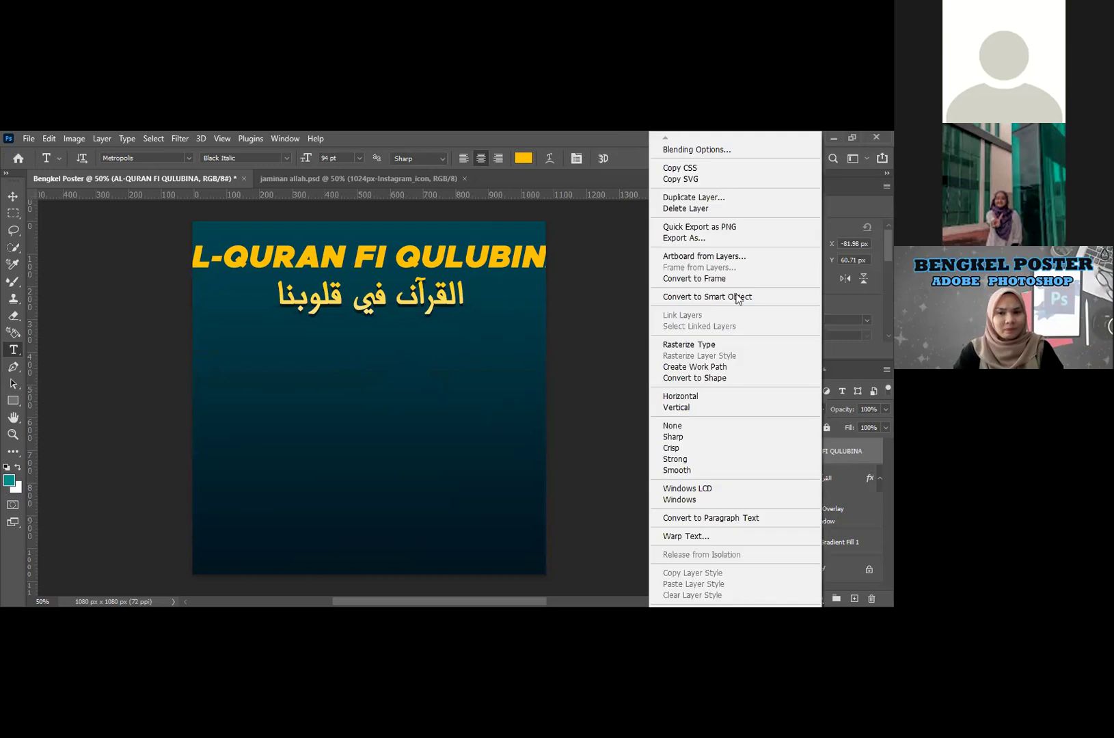
pyautogui.click(722, 150)
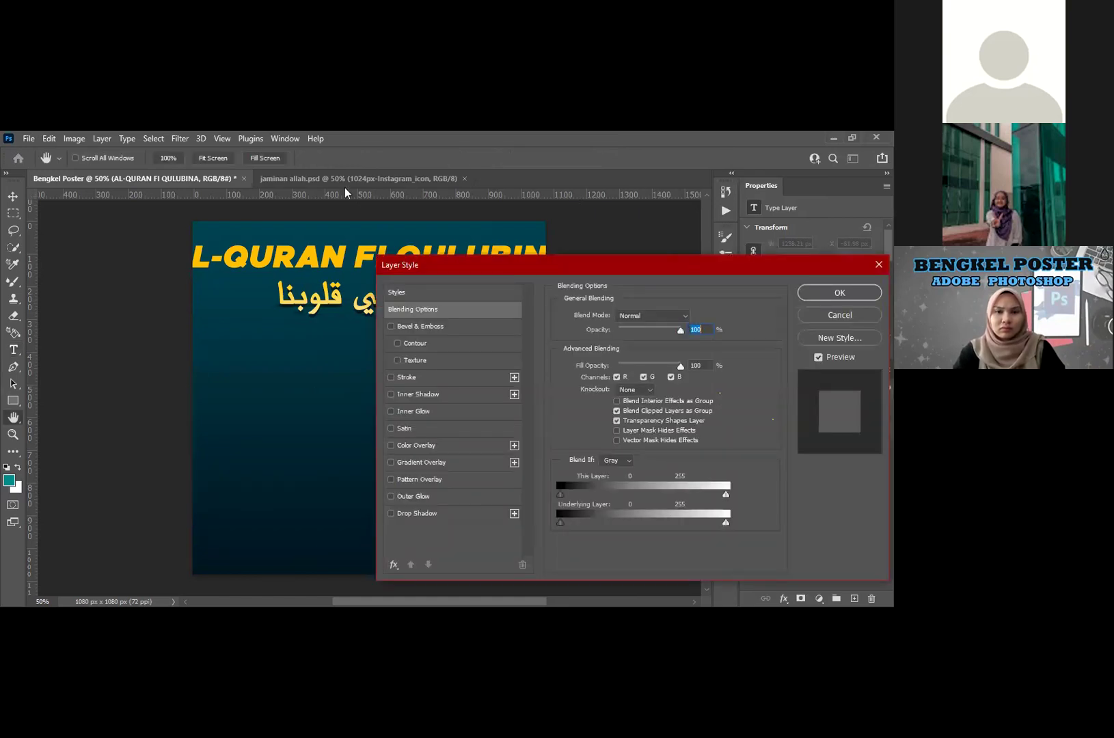
pyautogui.click(406, 377)
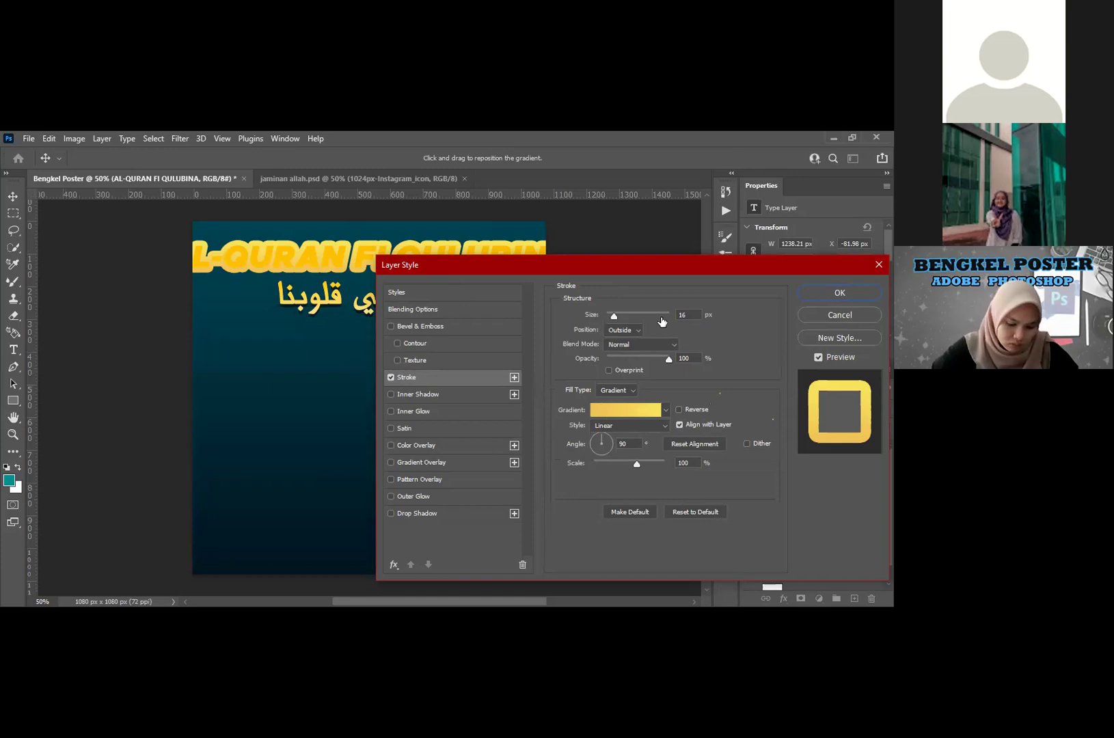
pyautogui.click(600, 410)
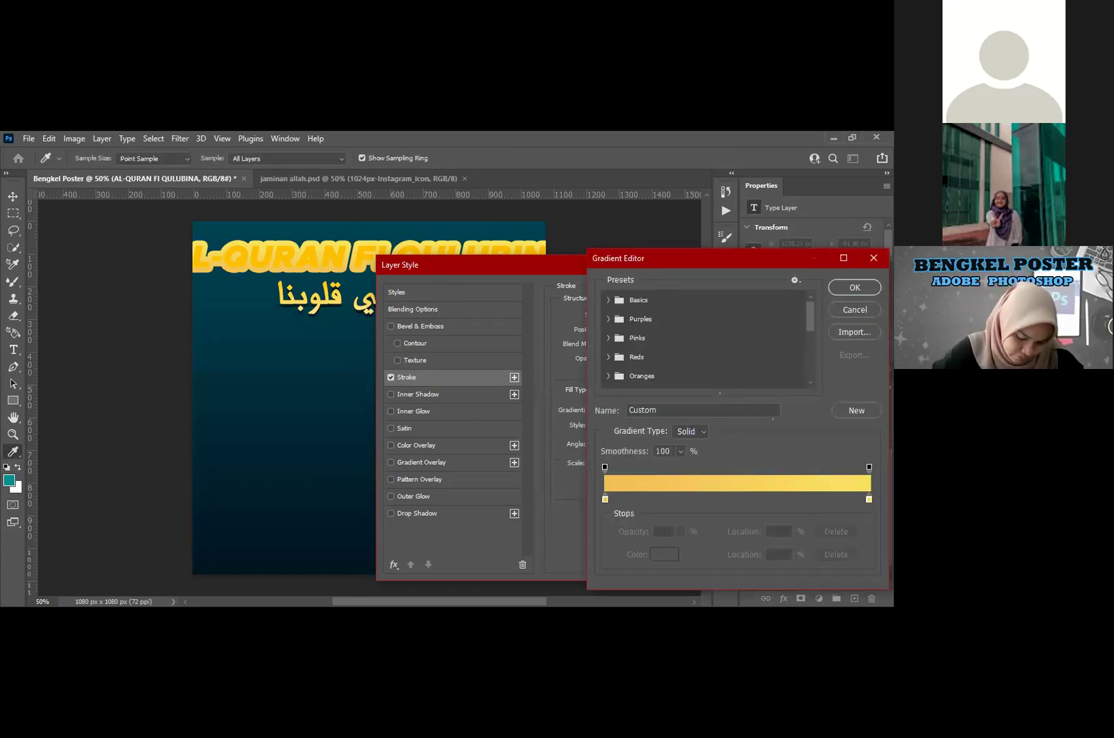
pyautogui.click(833, 310)
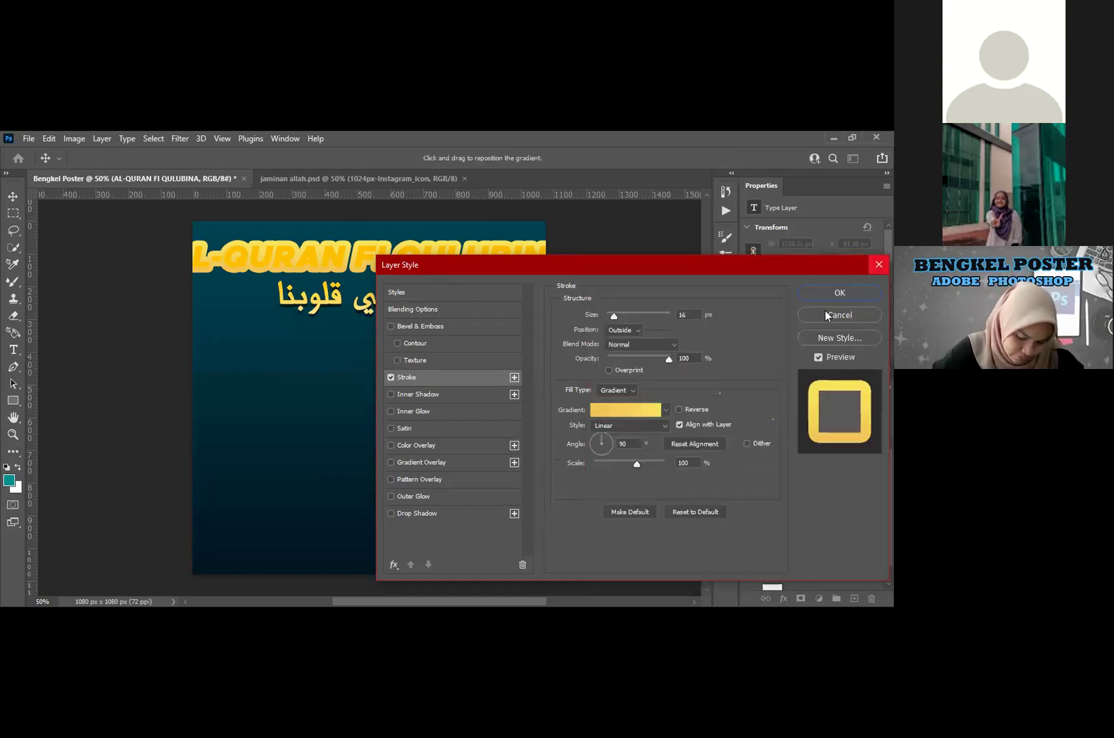
pyautogui.click(615, 390)
pyautogui.click(622, 400)
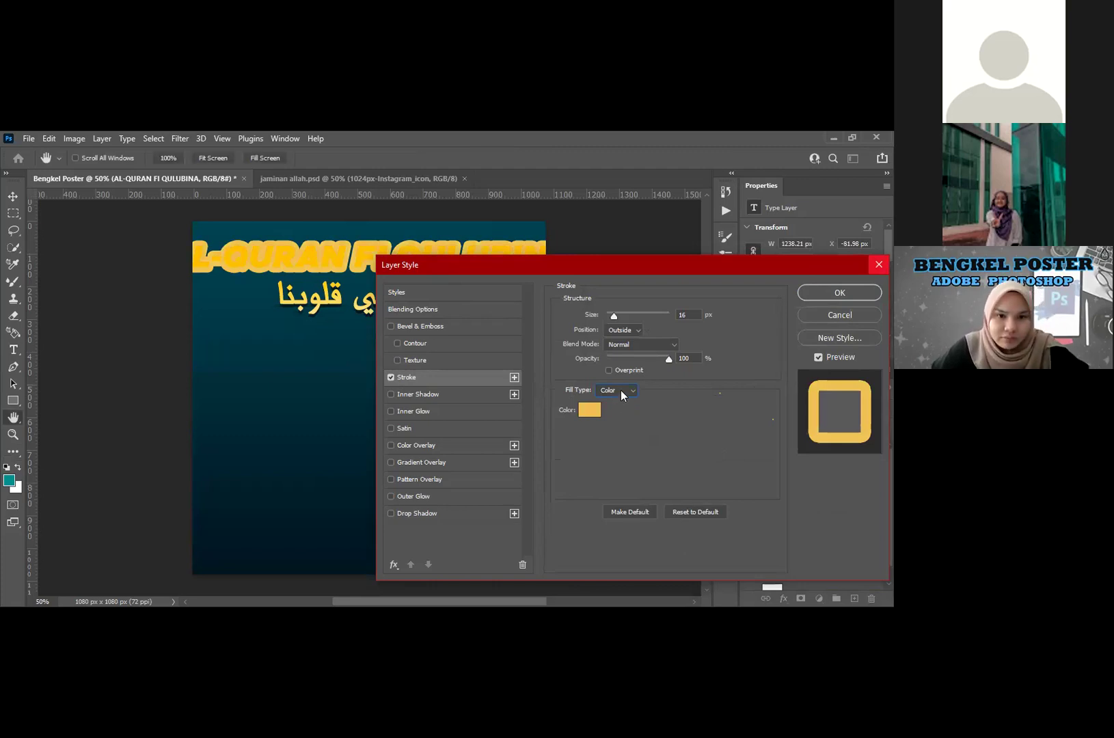
pyautogui.click(620, 391)
pyautogui.click(611, 391)
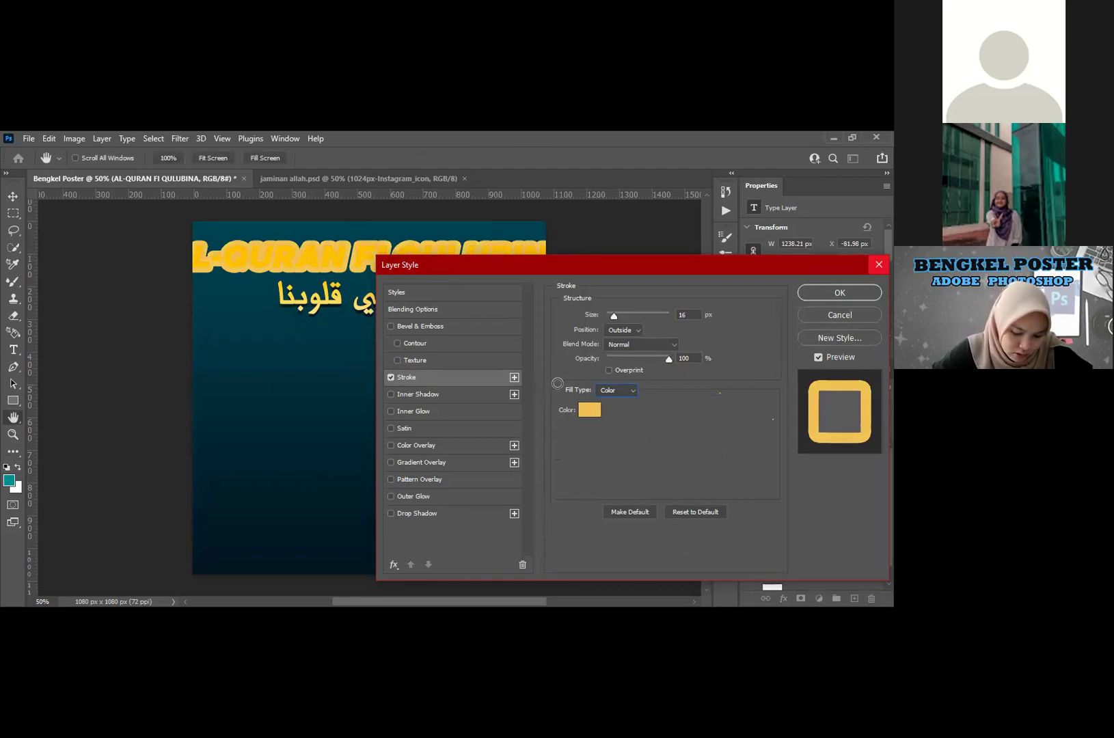
pyautogui.click(588, 410)
pyautogui.write('ffffff')
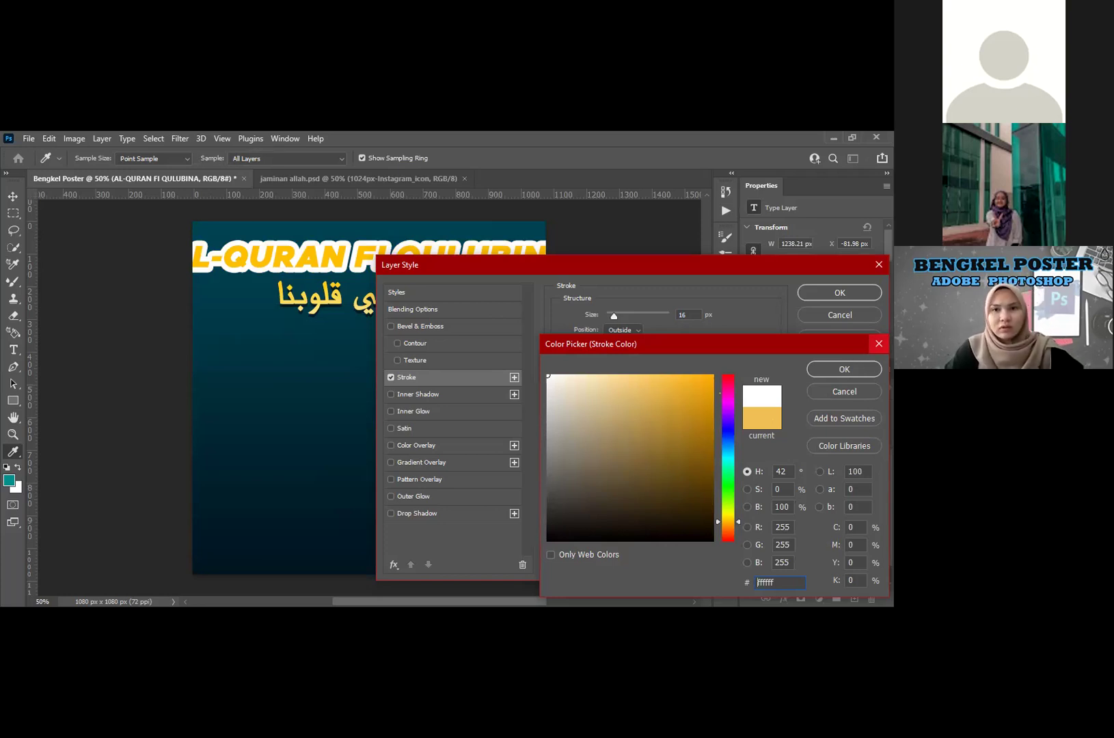
pyautogui.click(878, 343)
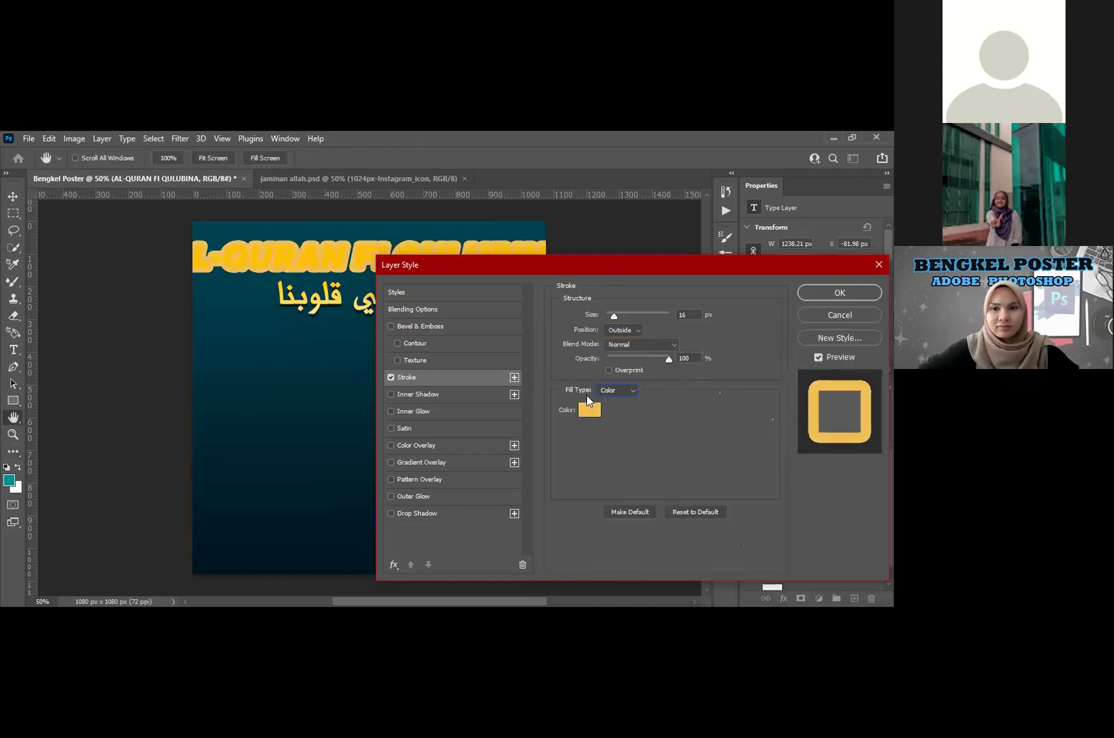
# Step: Set the stroke color to white, ffffff, and the stroke size to 3 px
pyautogui.click(589, 409)
pyautogui.click(547, 375)
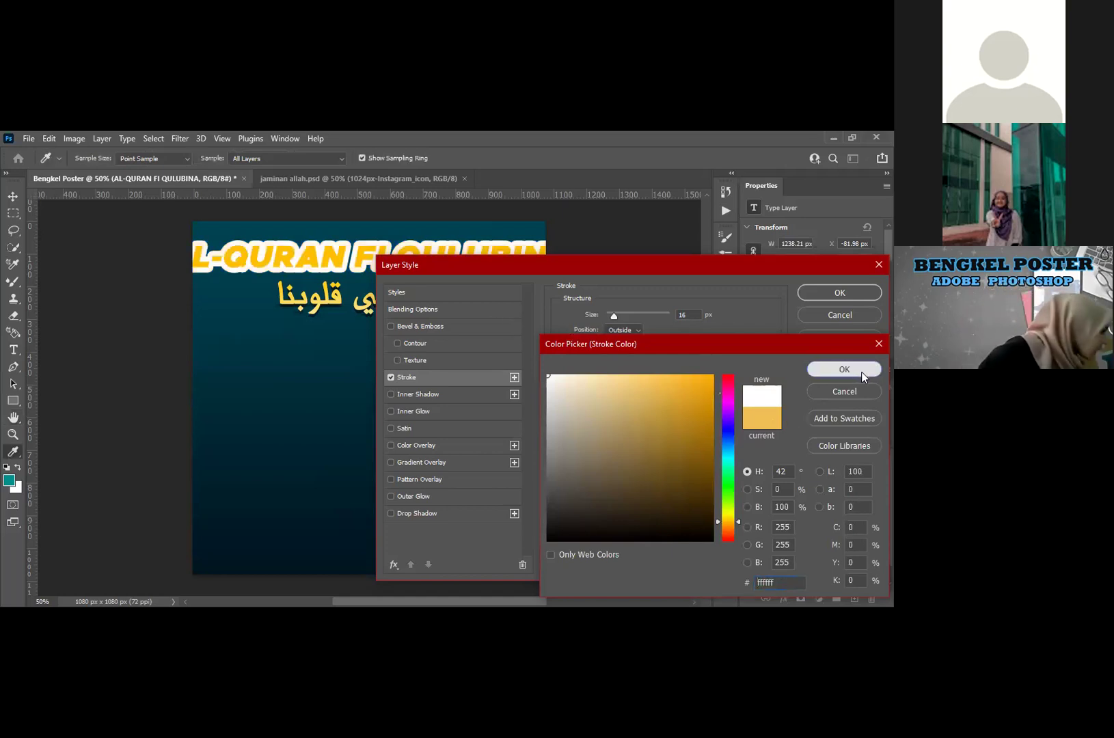
pyautogui.click(861, 372)
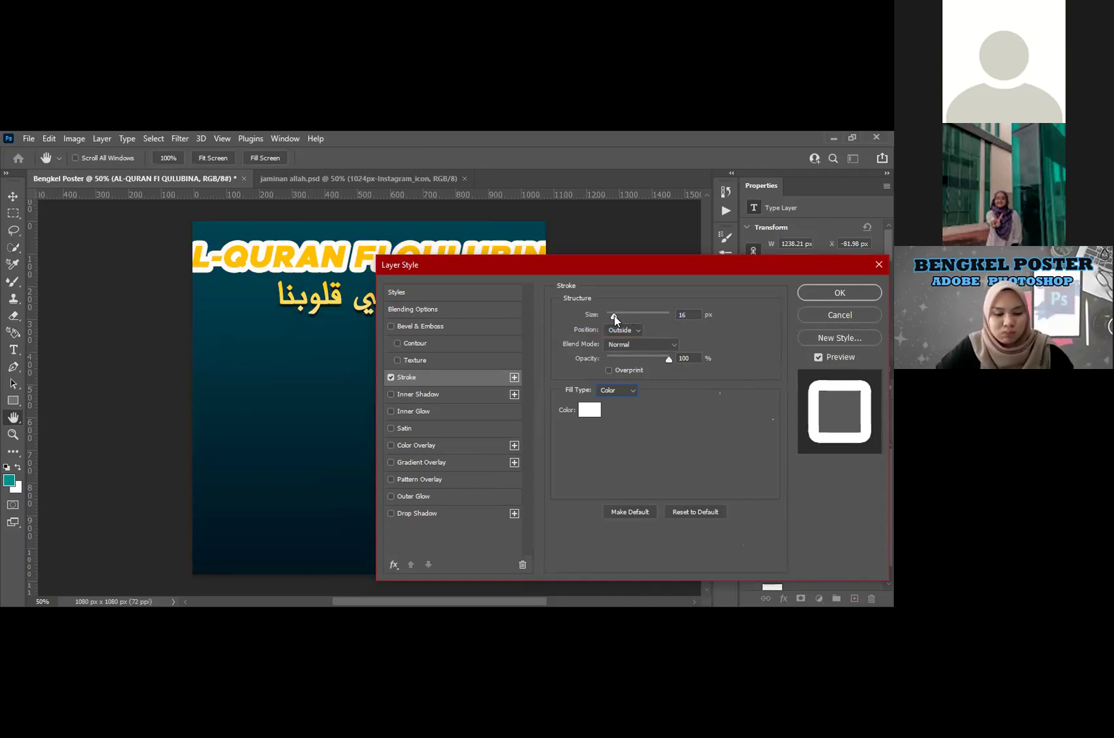
pyautogui.moveTo(615, 319); pyautogui.dragTo(607, 316)
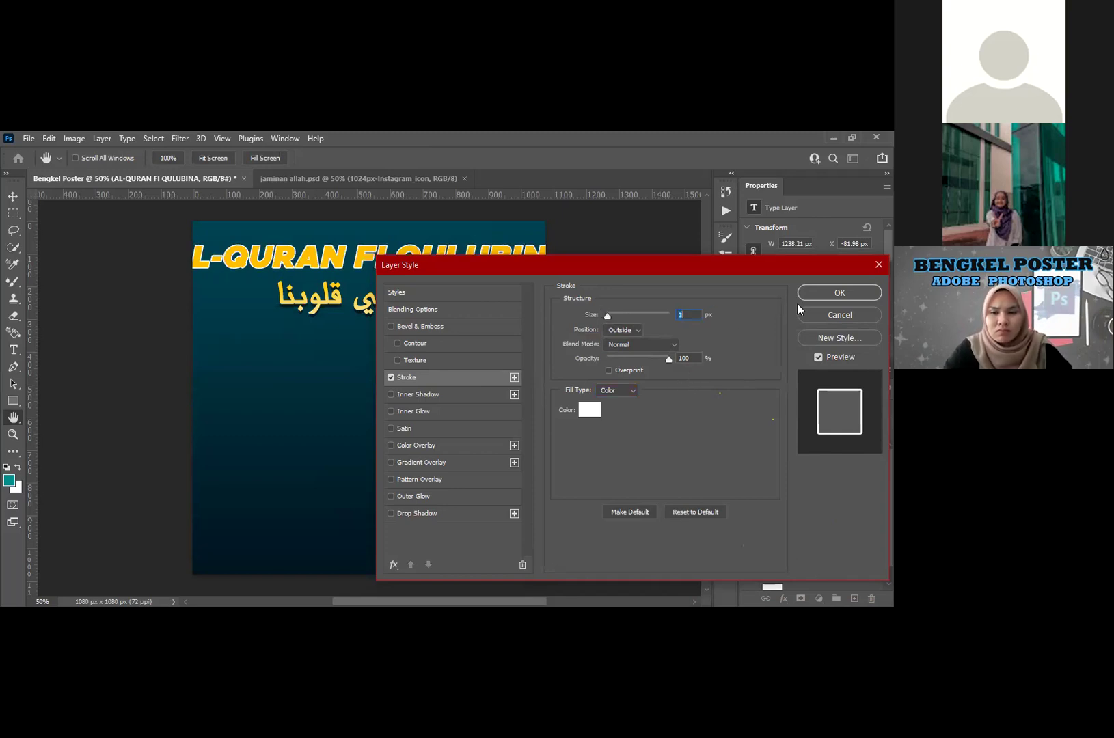
# Step: Try the Inside position for the stroke, set it back to Outside, and accept the layer style
pyautogui.click(638, 331)
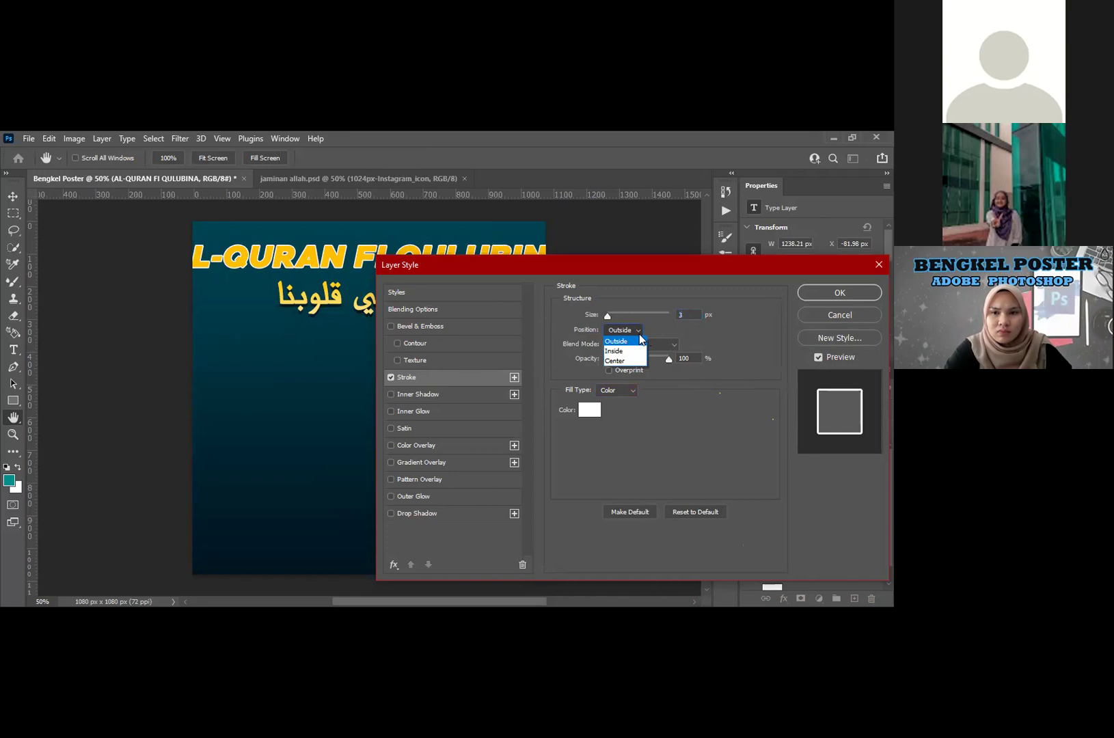
pyautogui.click(634, 351)
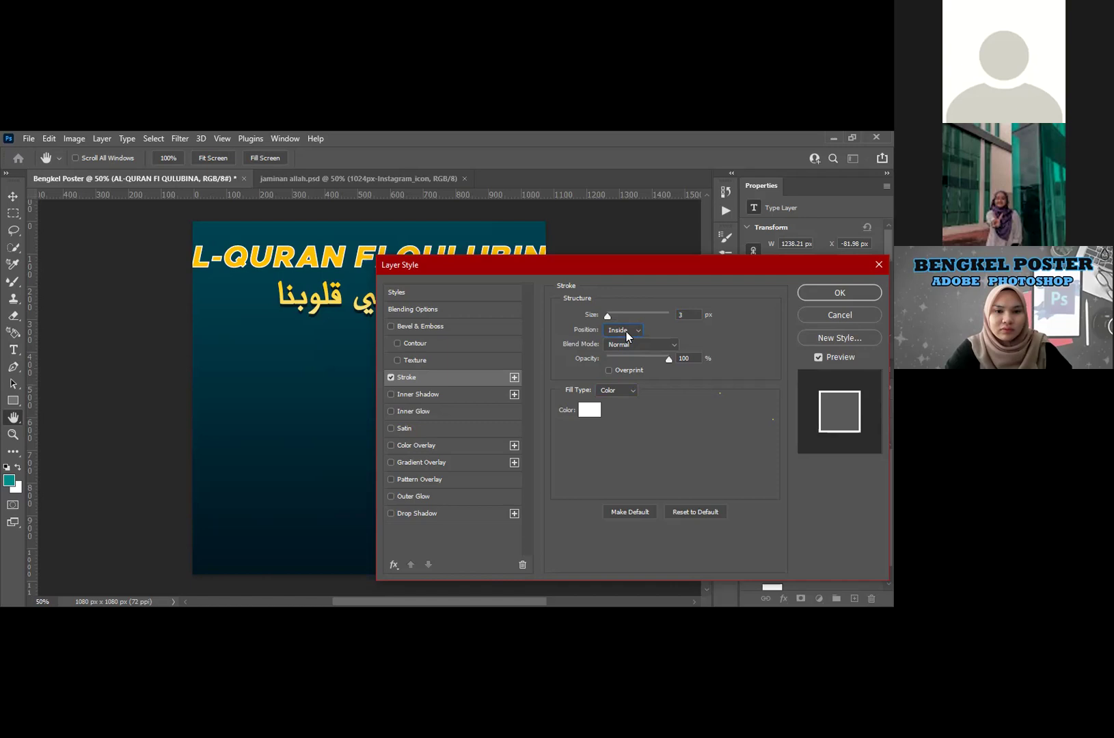
pyautogui.click(625, 331)
pyautogui.click(631, 341)
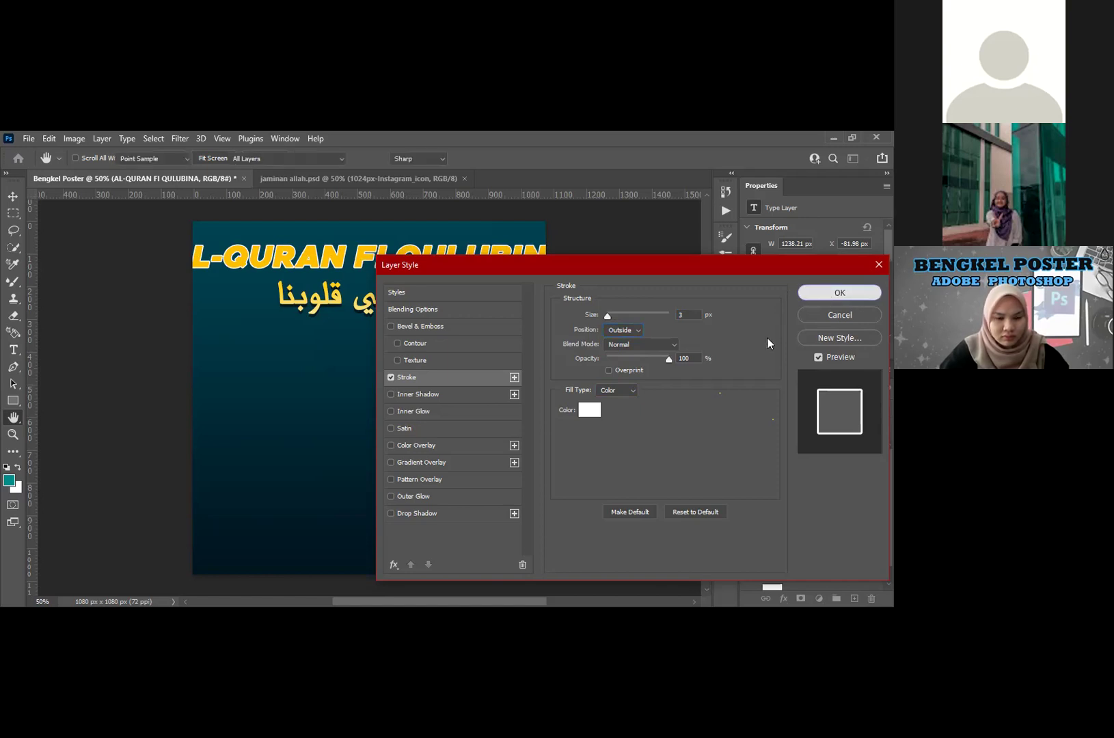
pyautogui.press('Return')
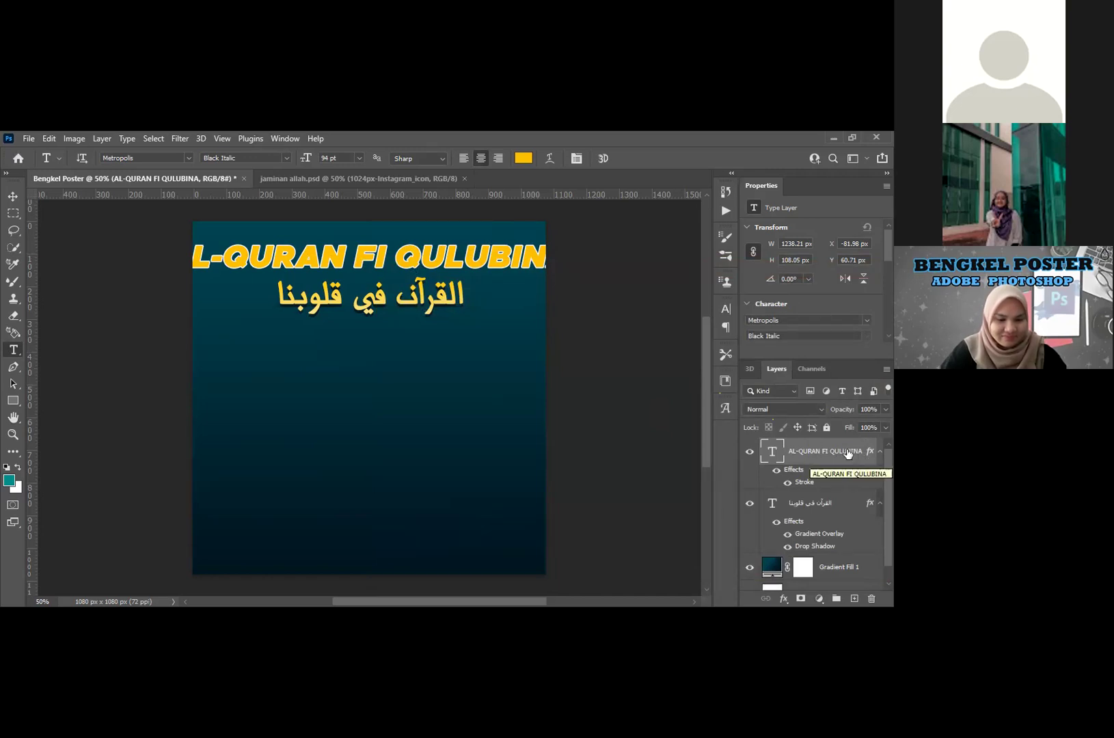
# Step: Set the AL-QURAN FI QULUBINA layer's fill to 0% and its opacity to 27%
pyautogui.click(886, 427)
pyautogui.moveTo(886, 443); pyautogui.dragTo(827, 443)
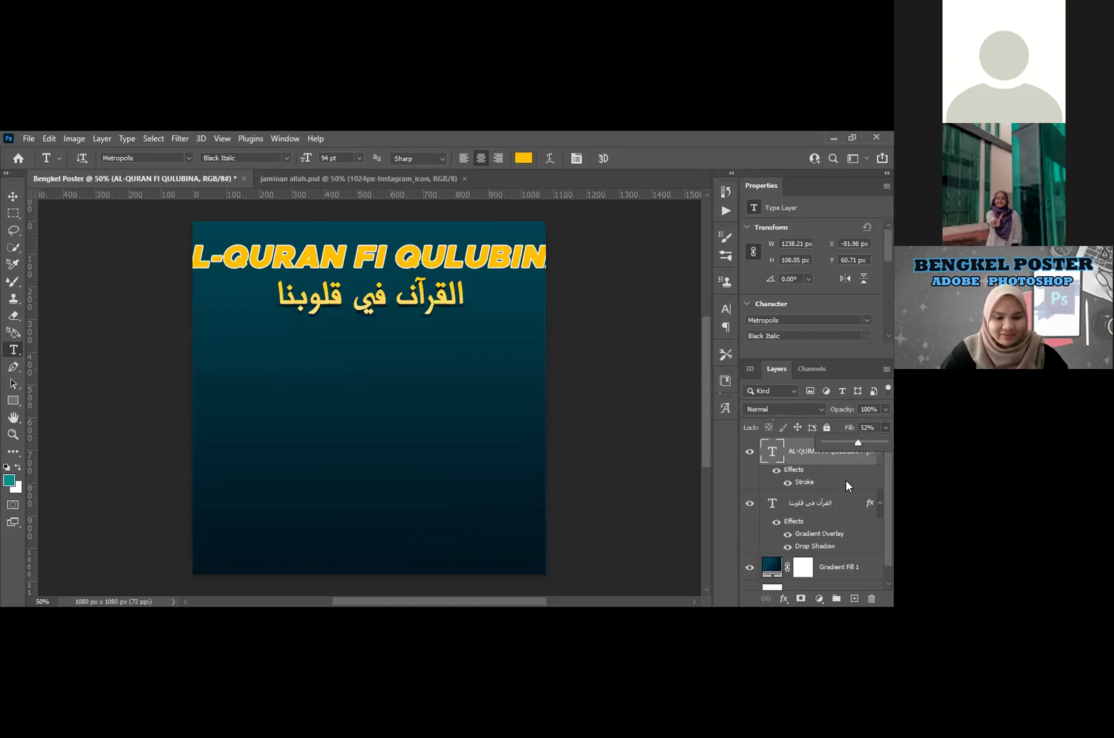
pyautogui.write('0')
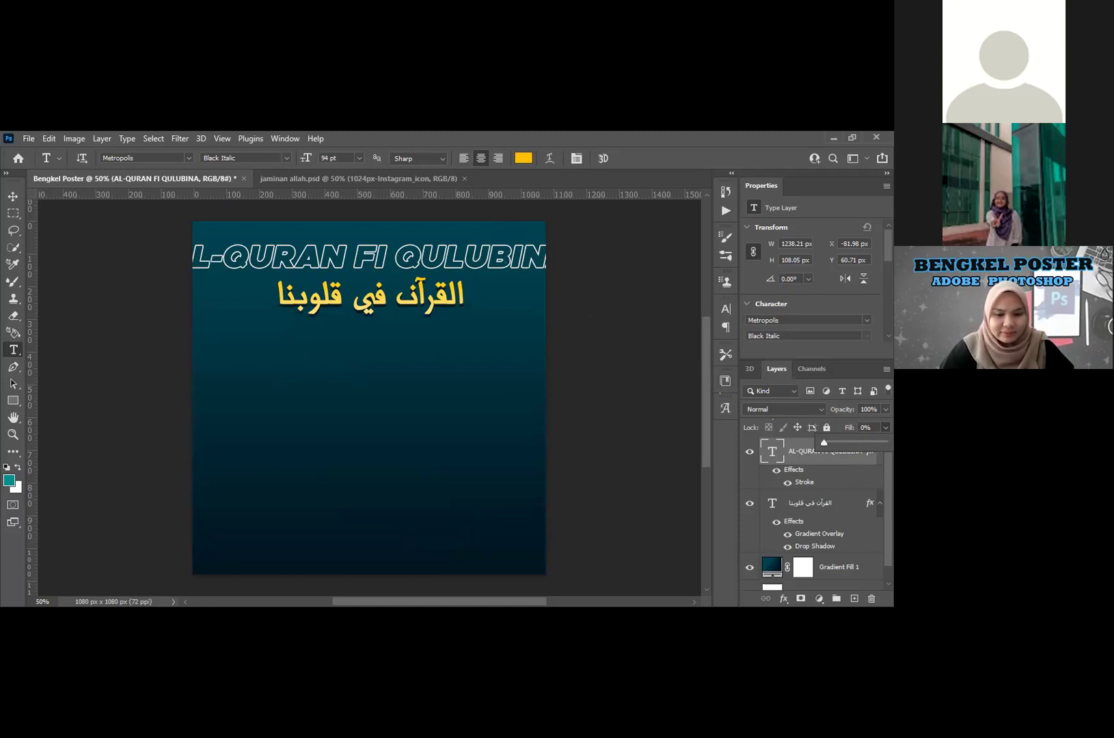
pyautogui.moveTo(885, 409); pyautogui.dragTo(856, 426)
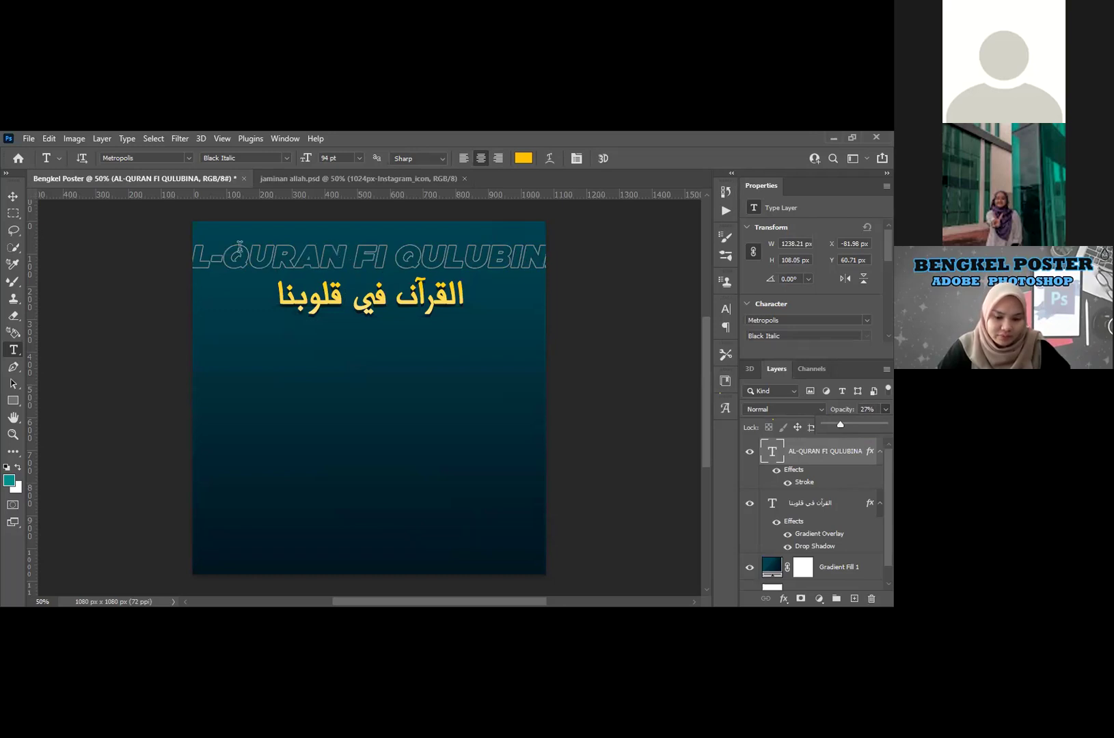
# Step: Compare the outlined AL-QURAN FI QULUBINA text with the background lettering in jaminan allah.psd and return to Bengkel Poster
pyautogui.press('v')
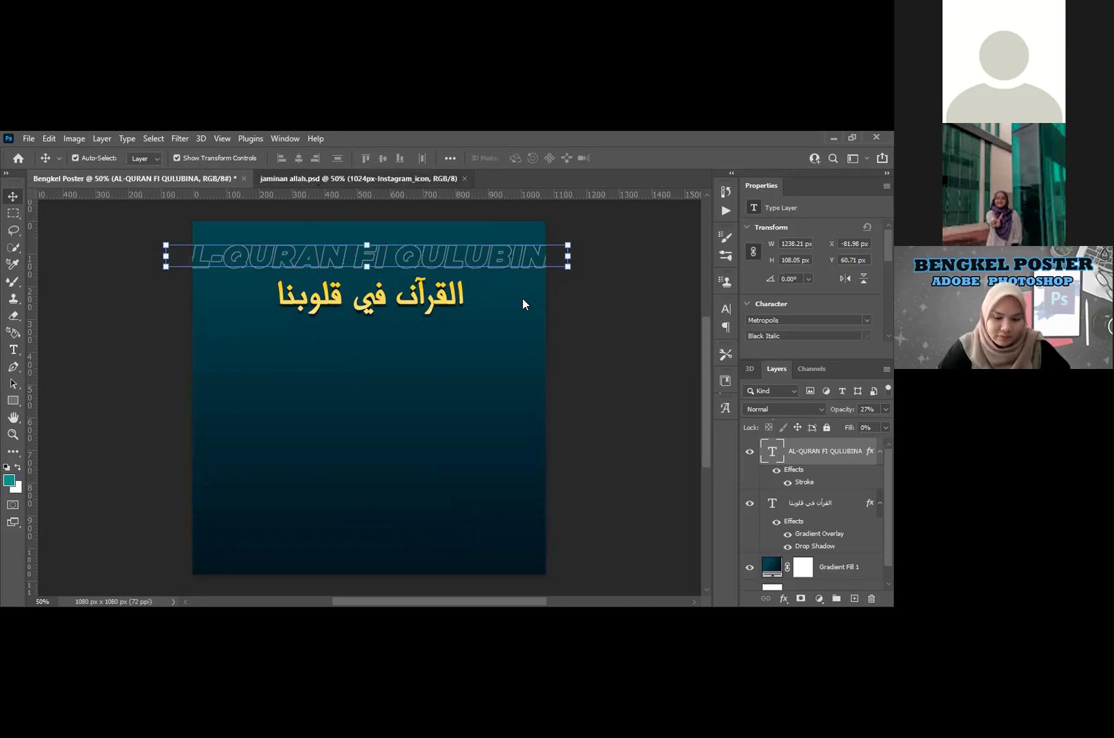
pyautogui.hotkey('ctrl', 'h')
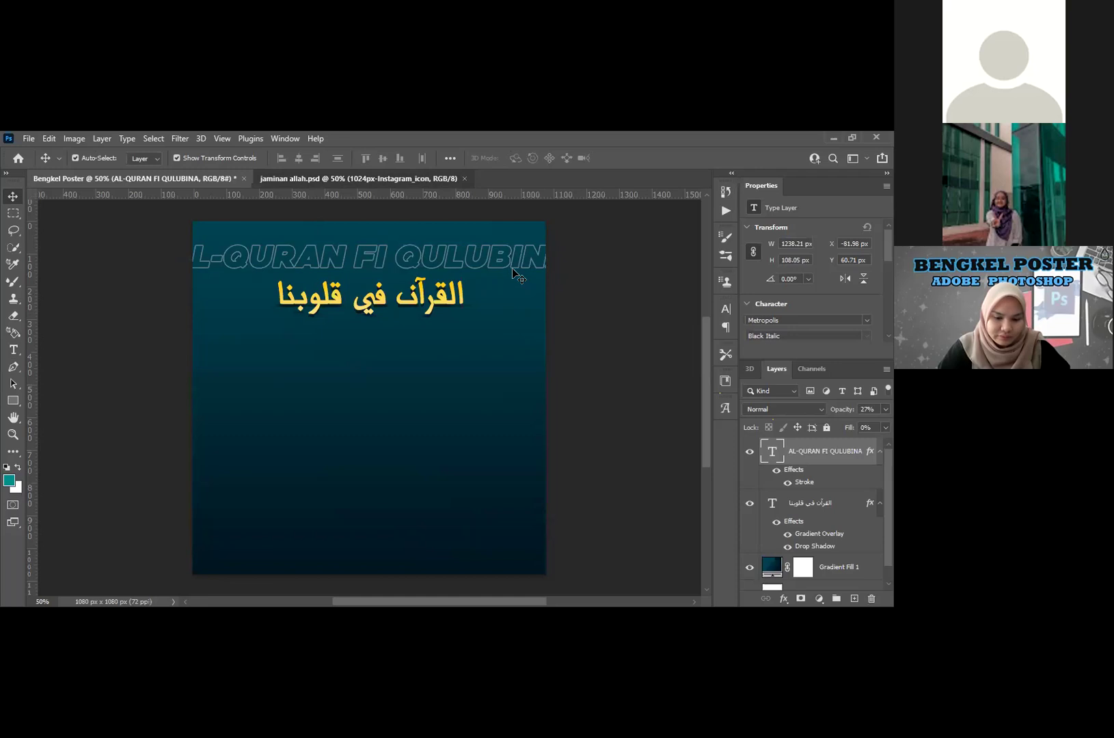
pyautogui.hotkey('ctrl', 'Tab')
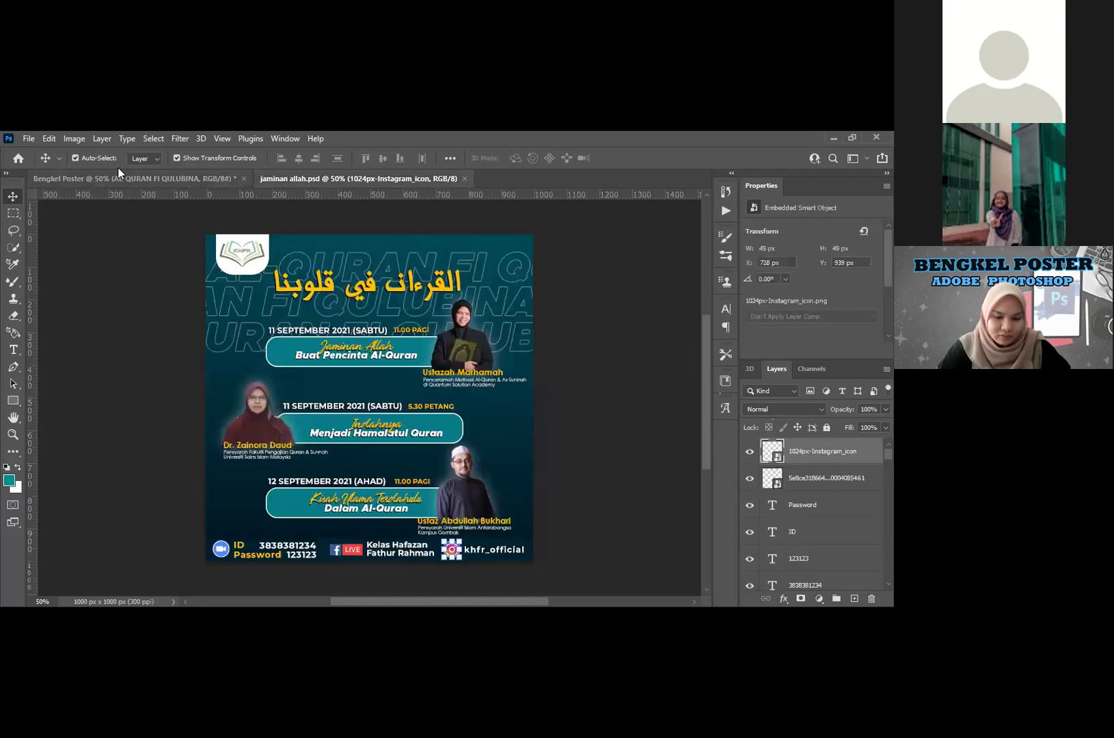
pyautogui.click(122, 177)
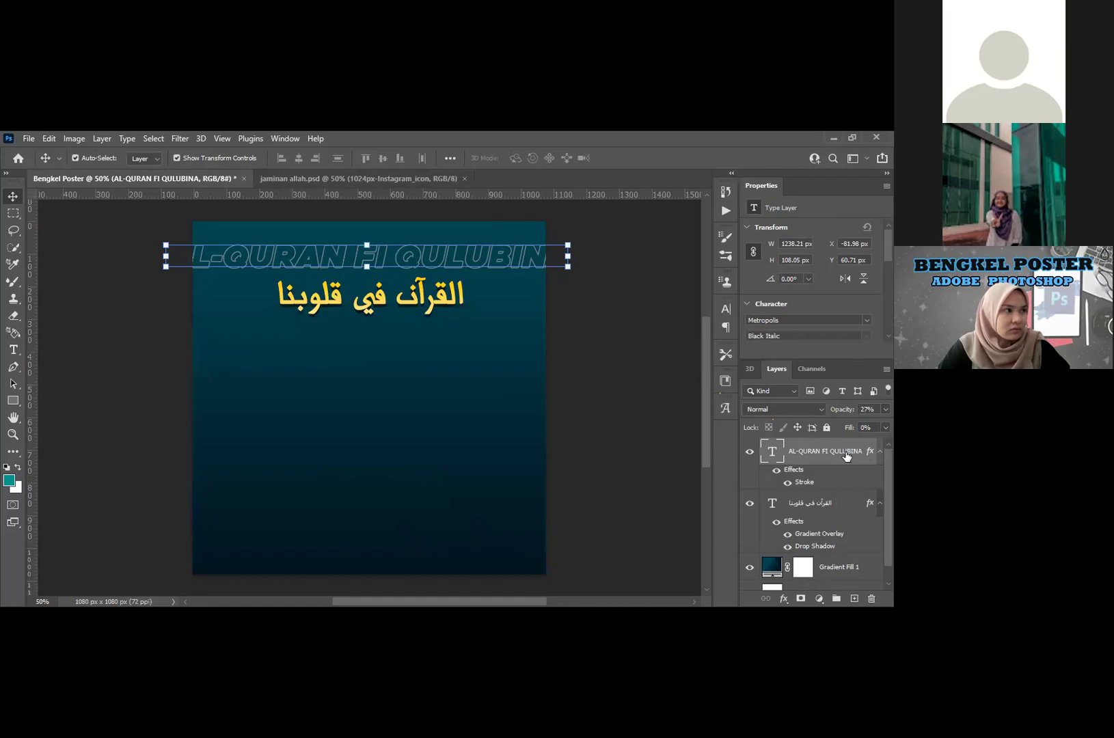
# Step: Duplicate the AL-QURAN FI QULUBINA layer twice and stagger the copies below it, at about X -2, Y 147 px and X -151, Y 233 px
pyautogui.press('ctrl')
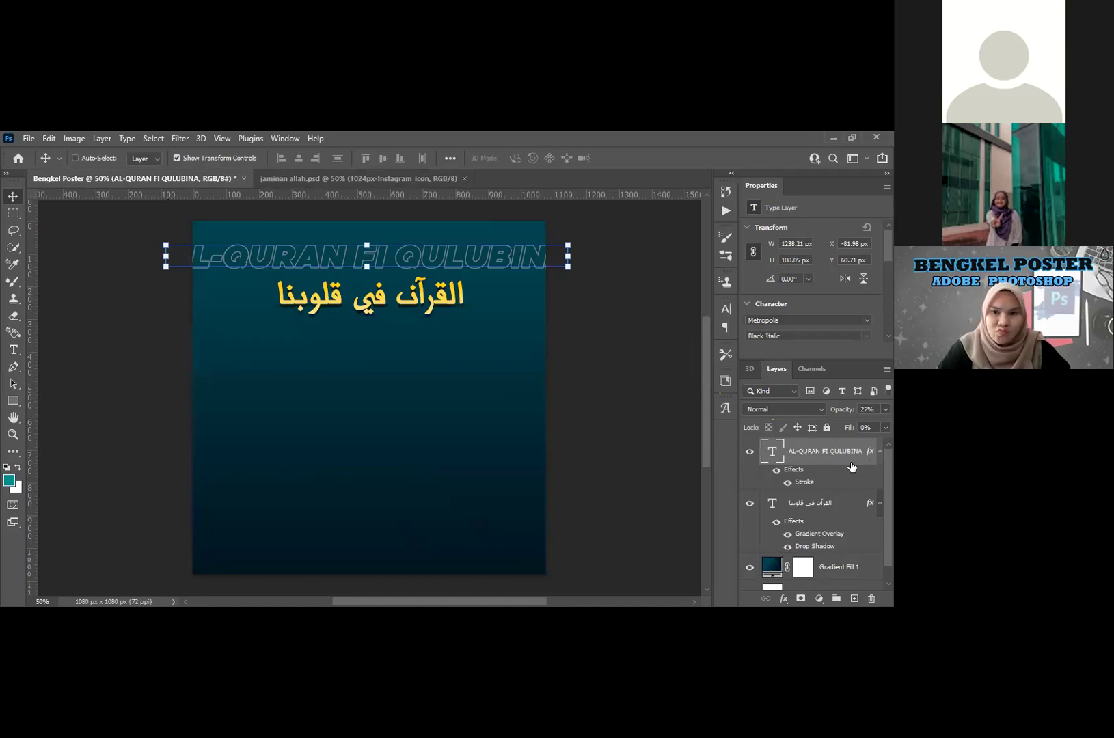
pyautogui.hotkey('ctrl', 'j')
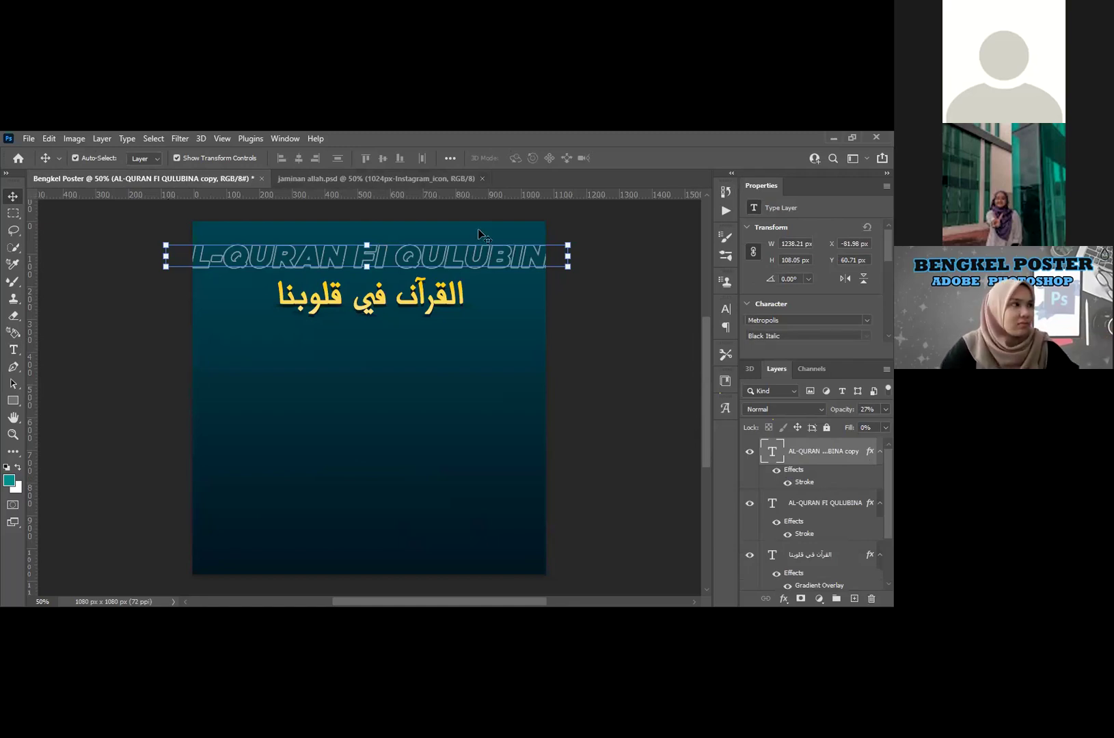
pyautogui.moveTo(508, 262); pyautogui.dragTo(507, 292)
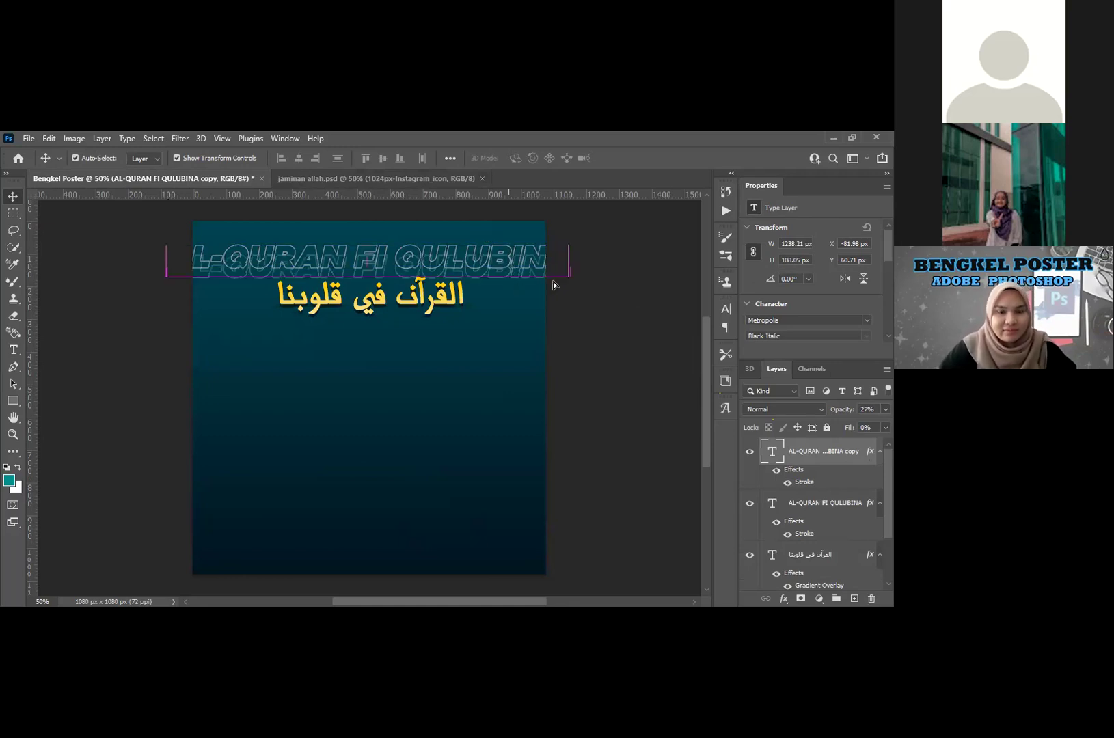
pyautogui.moveTo(537, 289); pyautogui.dragTo(538, 289)
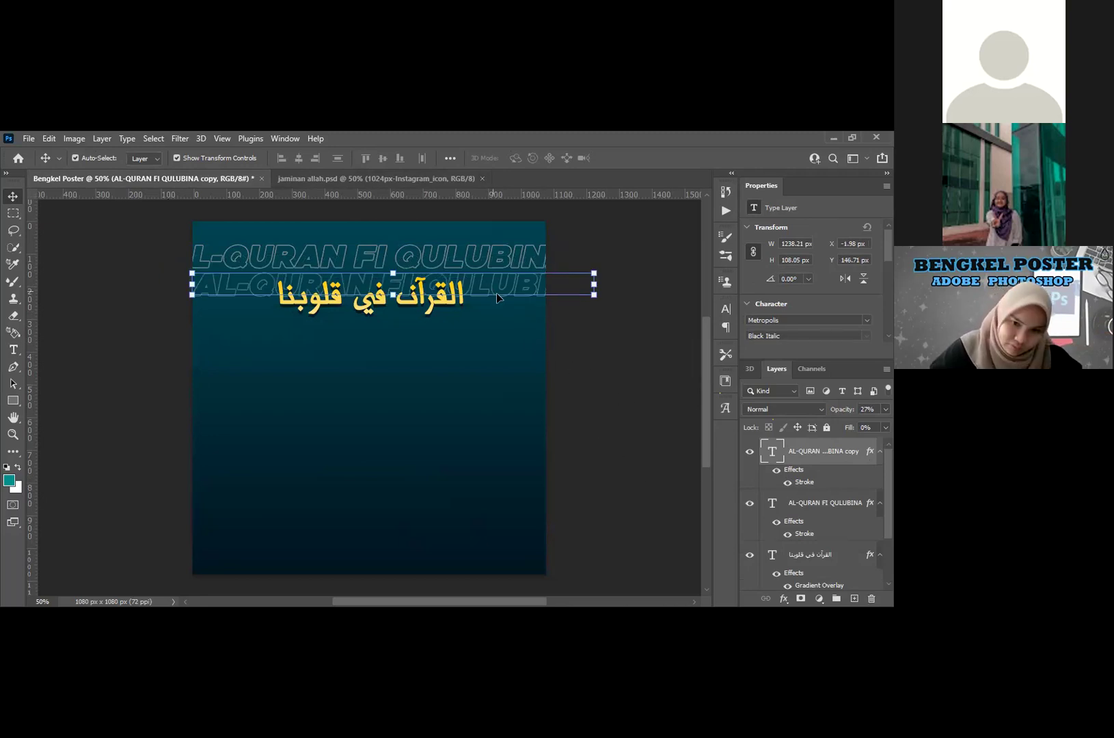
pyautogui.hotkey('ctrl', 'j')
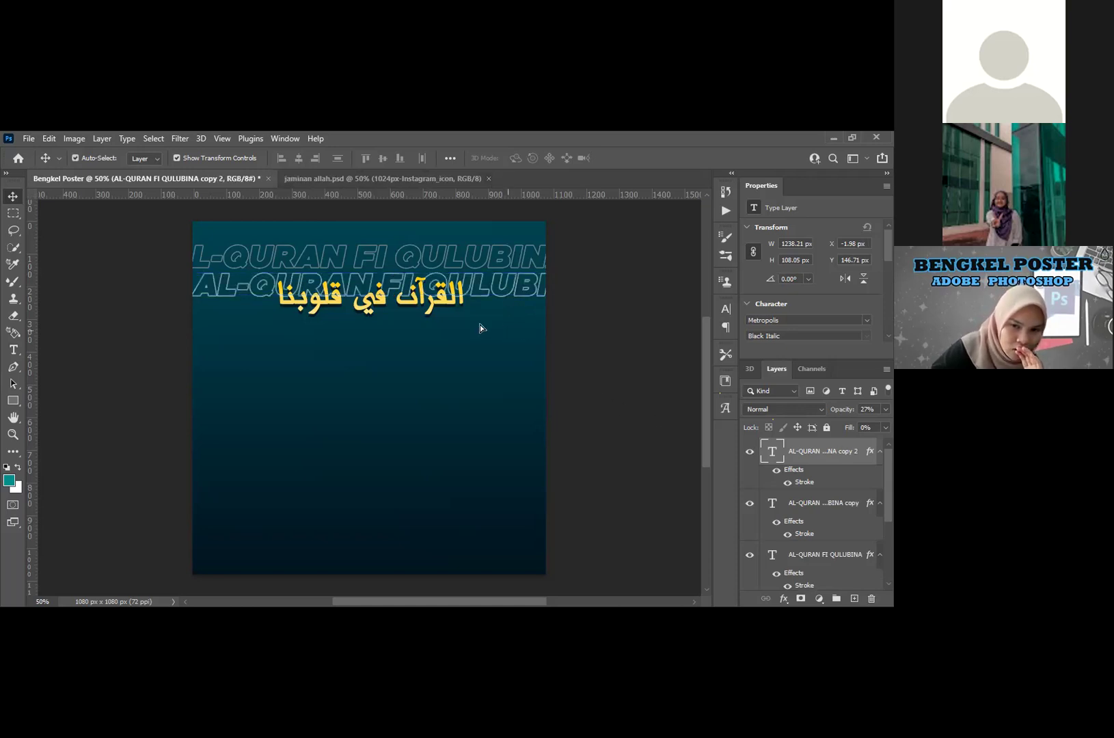
pyautogui.moveTo(538, 324); pyautogui.dragTo(487, 353)
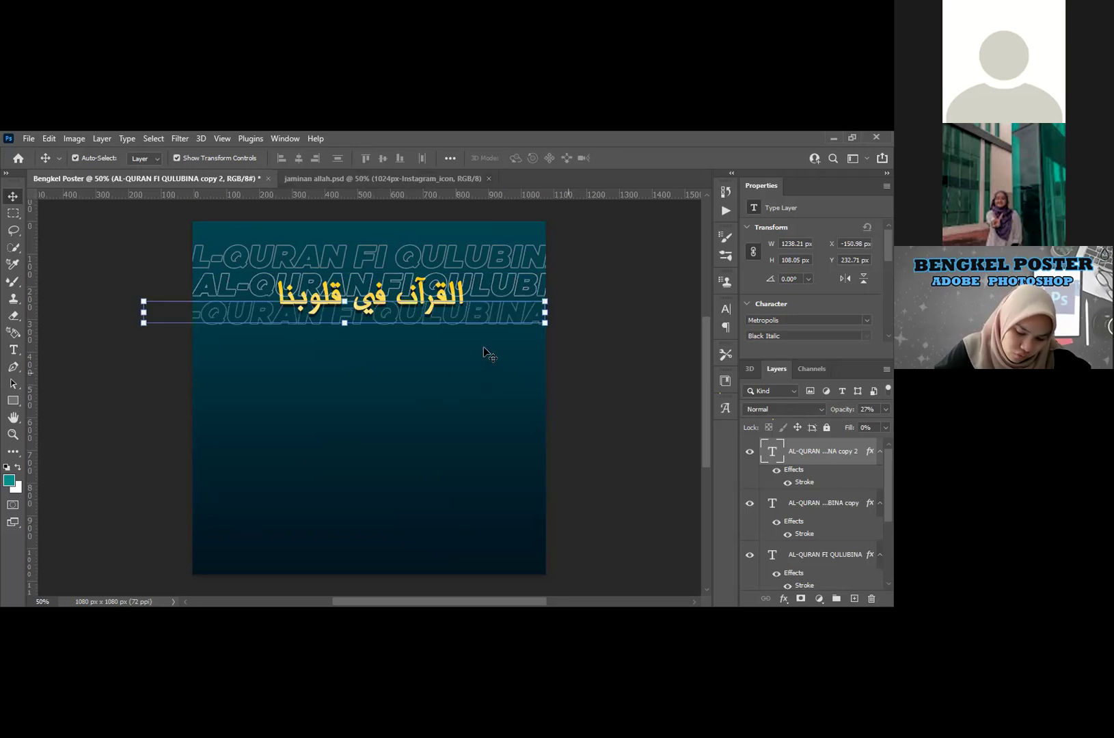
pyautogui.click(602, 366)
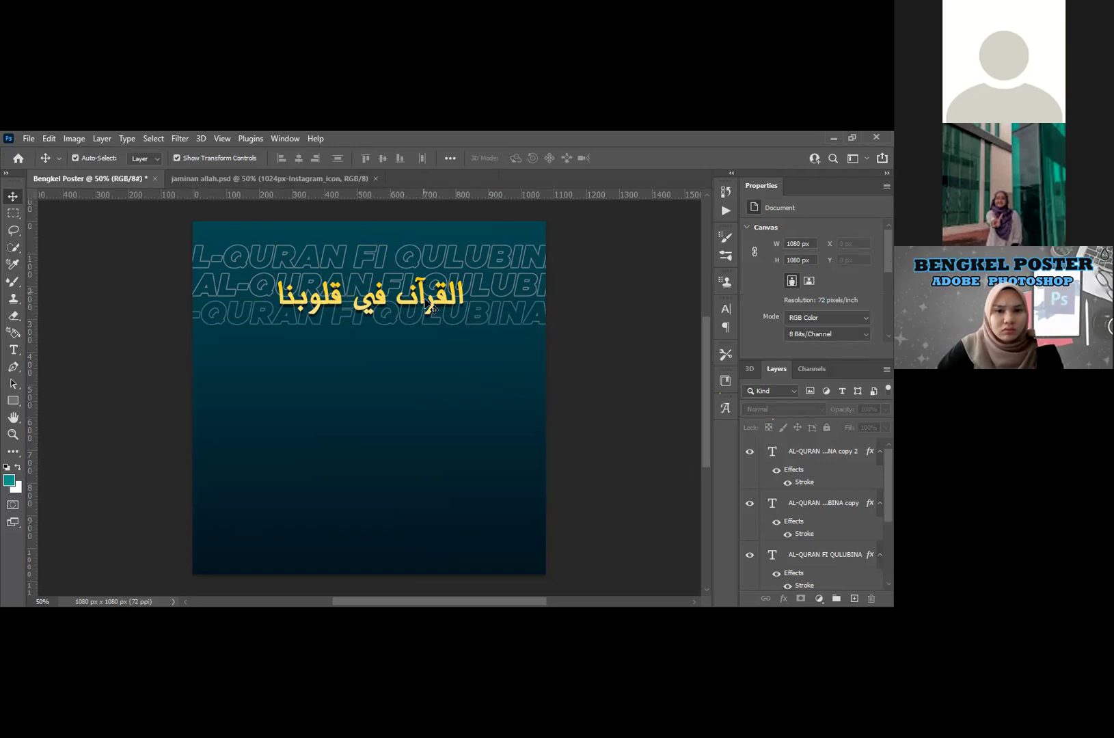
# Step: Move the golden Arabic title layer above all the outlined AL-QURAN FI QULUBINA layers
pyautogui.scroll(-3, 826, 513)
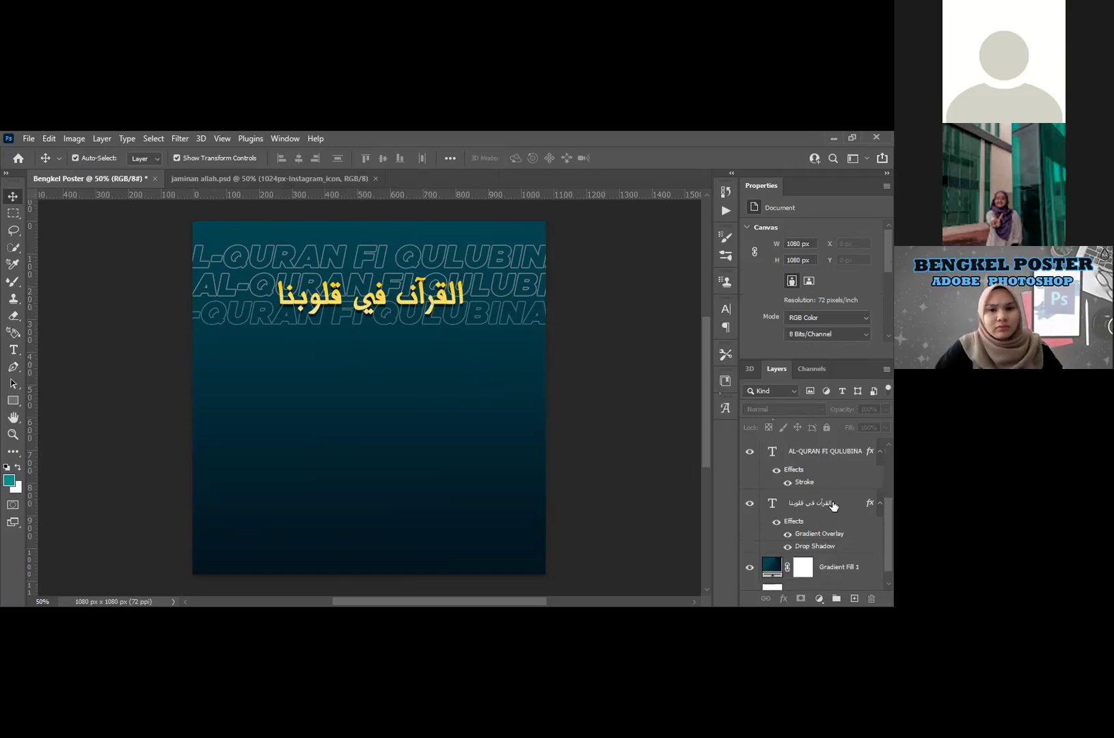
pyautogui.click(832, 505)
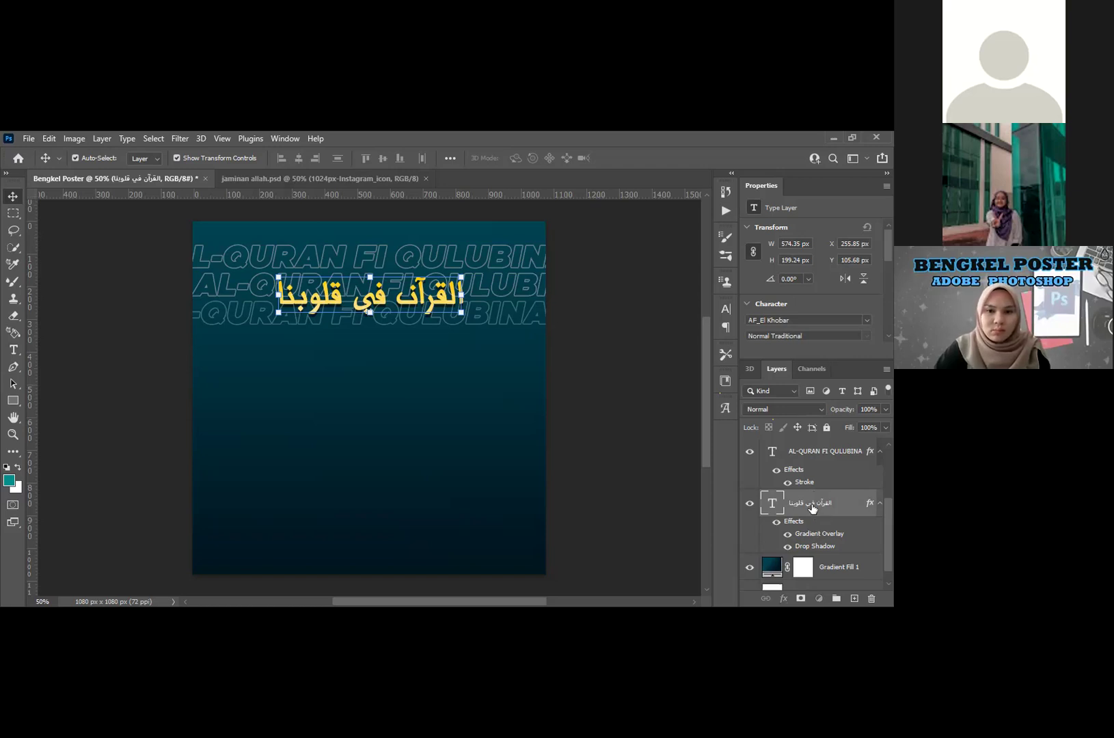
pyautogui.moveTo(808, 458)
pyautogui.mouseDown()
pyautogui.moveTo(812, 429)
pyautogui.moveTo(818, 445)
pyautogui.moveTo(803, 455)
pyautogui.mouseUp()
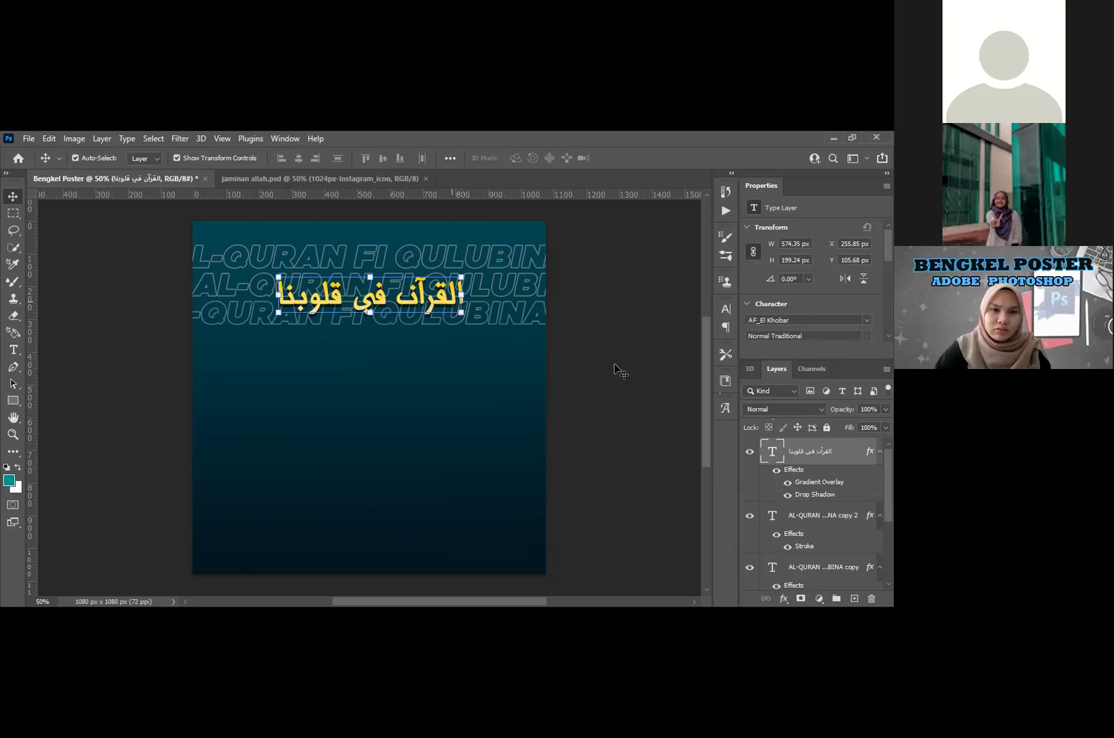
pyautogui.click(384, 178)
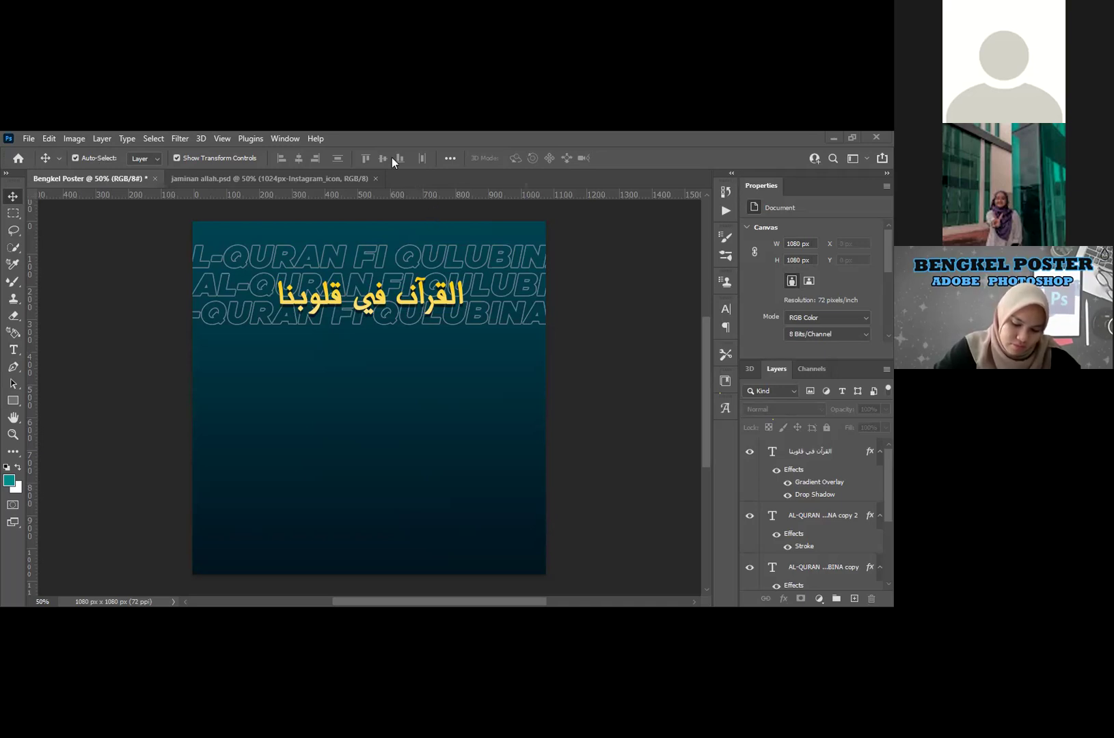
# Step: Draw a teal rectangle about 867 x 142 px across the poster below the title with the Rectangle Tool
pyautogui.click(12, 400)
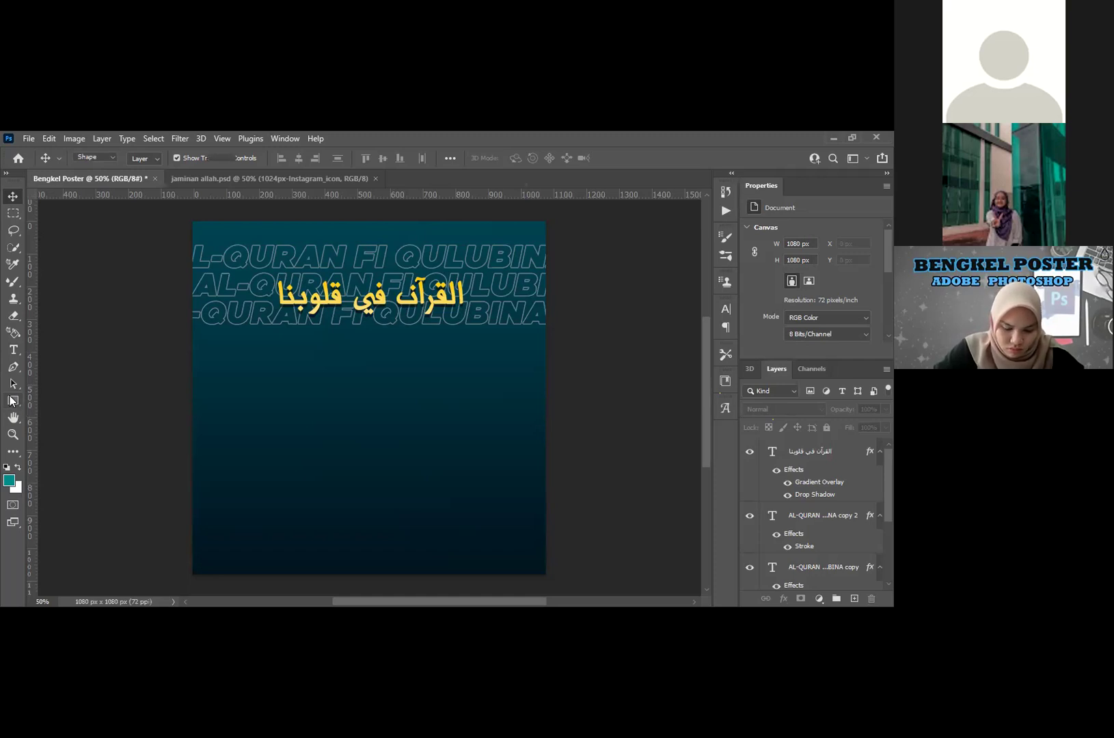
pyautogui.rightClick(20, 400)
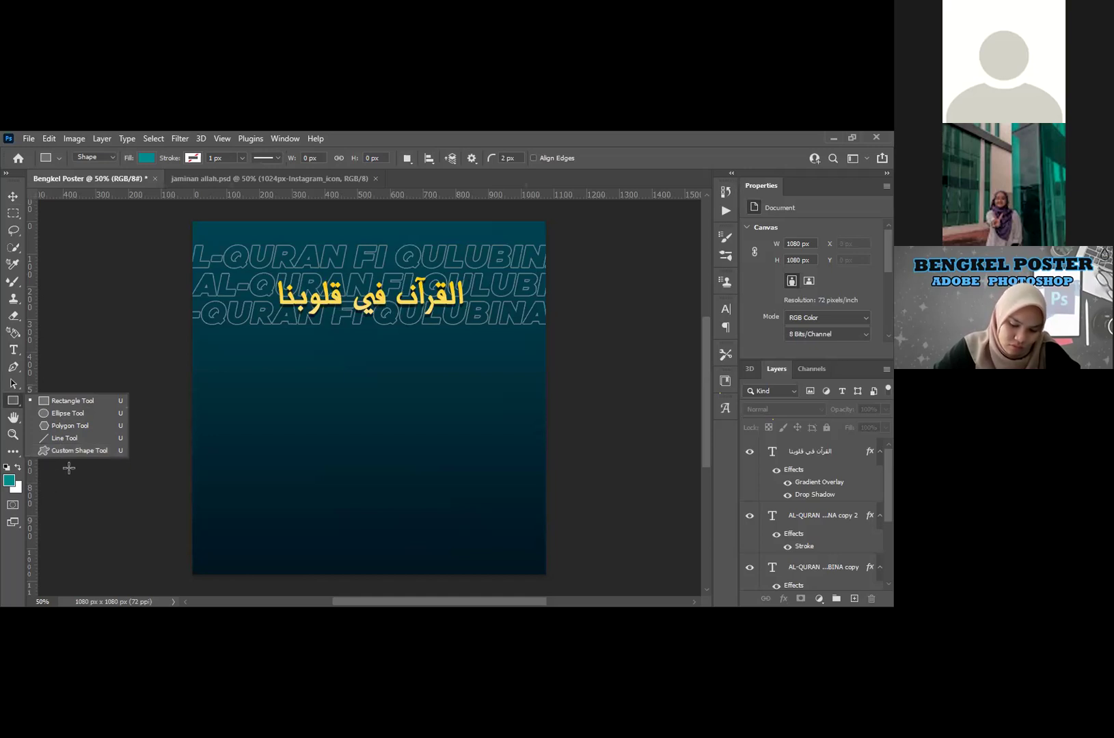
pyautogui.click(64, 402)
pyautogui.moveTo(220, 404); pyautogui.dragTo(504, 451)
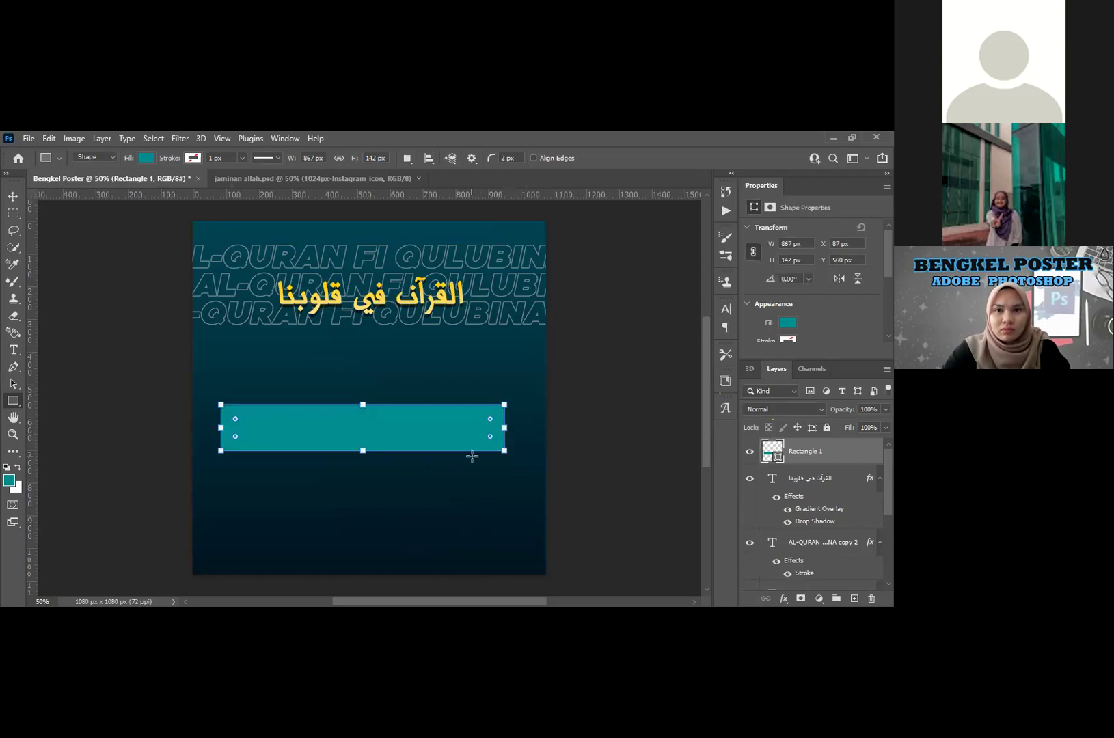
# Step: Round the teal rectangle's corners slightly, after trying fully rounded ends
pyautogui.click(236, 421)
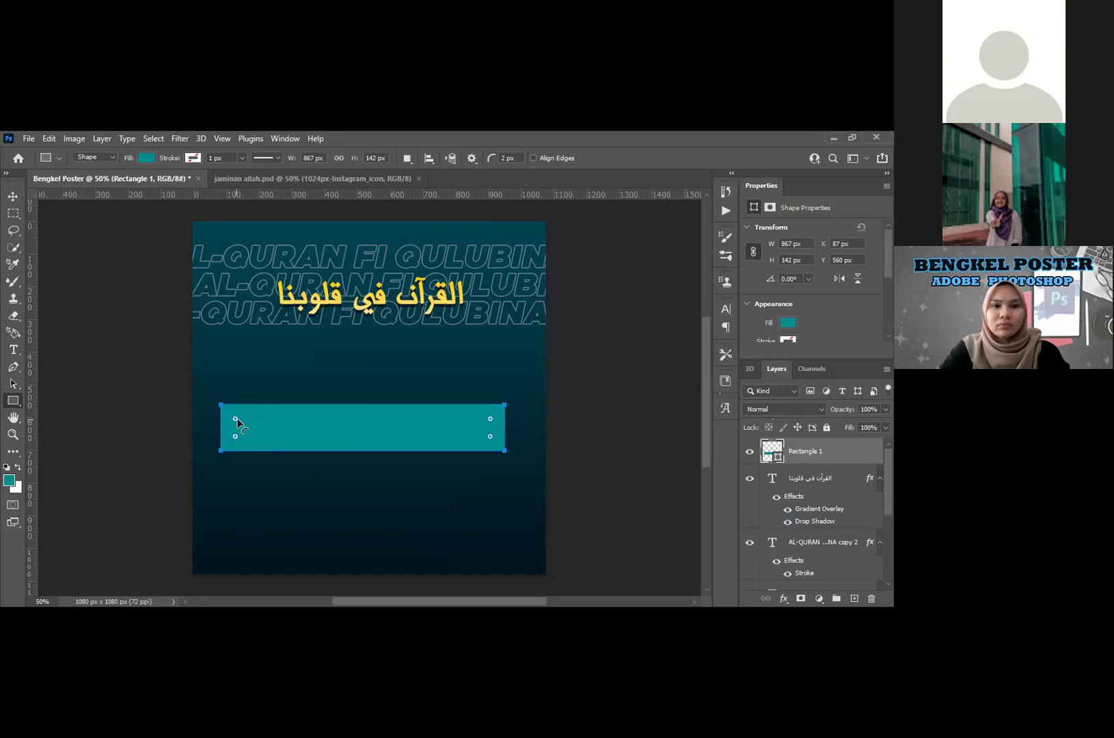
pyautogui.moveTo(274, 448)
pyautogui.mouseDown()
pyautogui.moveTo(316, 510)
pyautogui.moveTo(259, 446)
pyautogui.mouseUp()
pyautogui.click(244, 426)
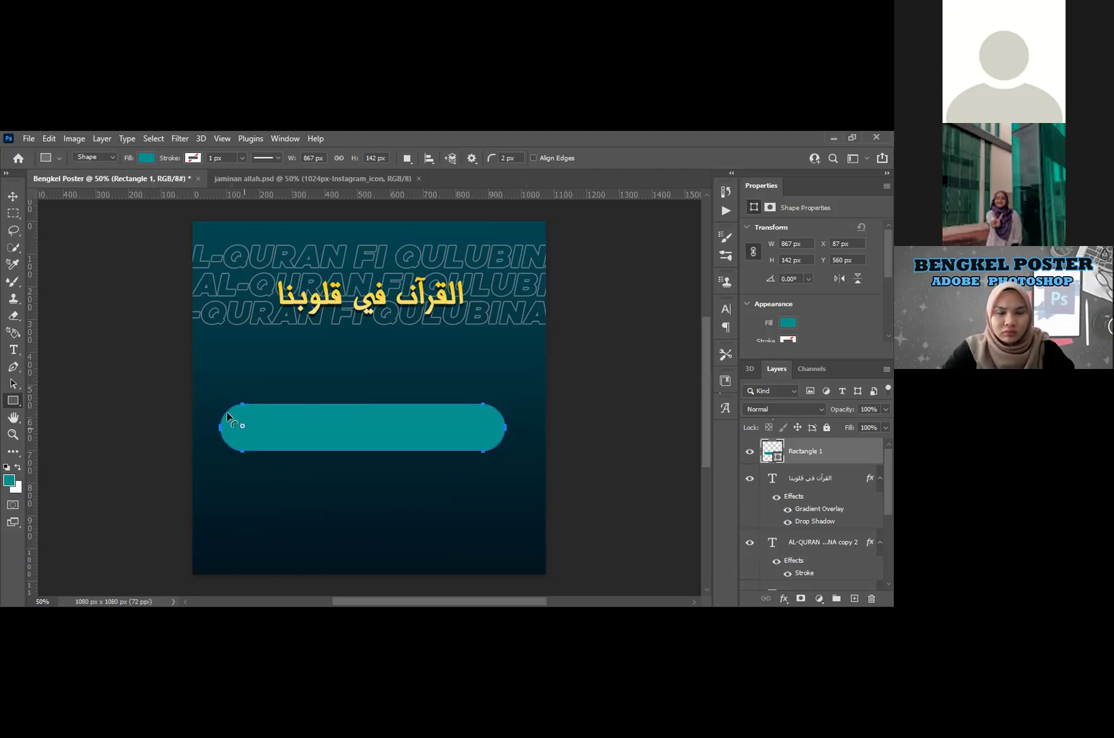
pyautogui.moveTo(226, 409); pyautogui.dragTo(196, 427)
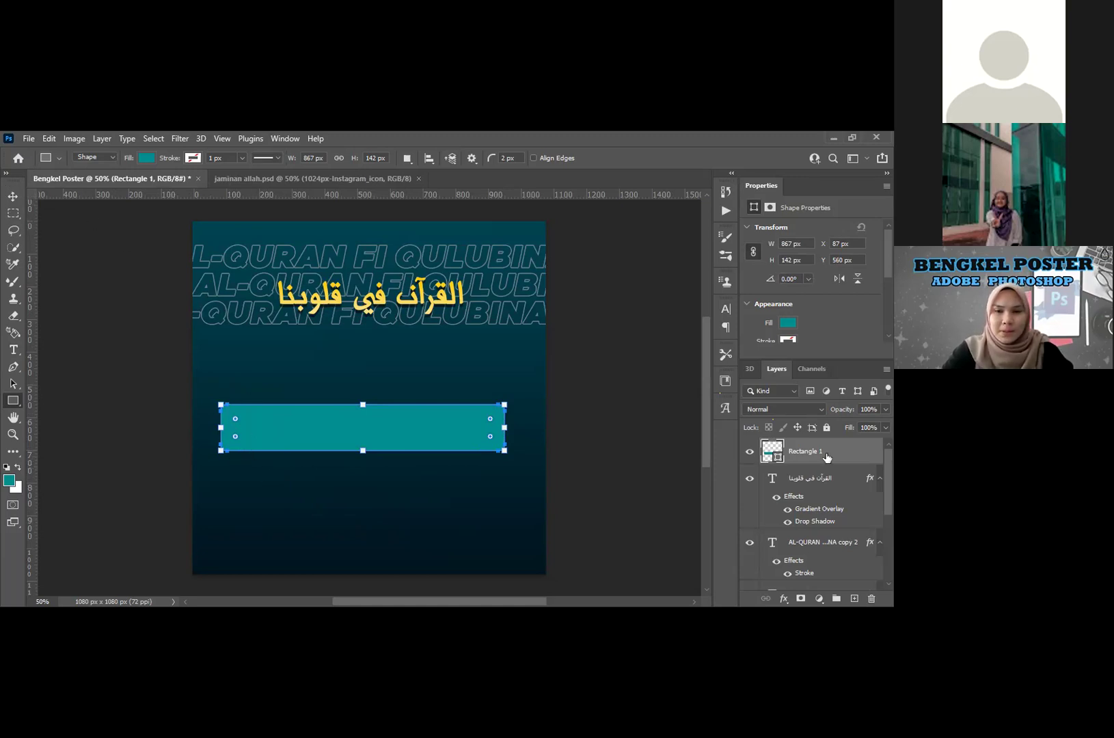
# Step: Move the teal rectangle up and center it horizontally on the poster, at about X 110 px, Y 450 px
pyautogui.click(12, 197)
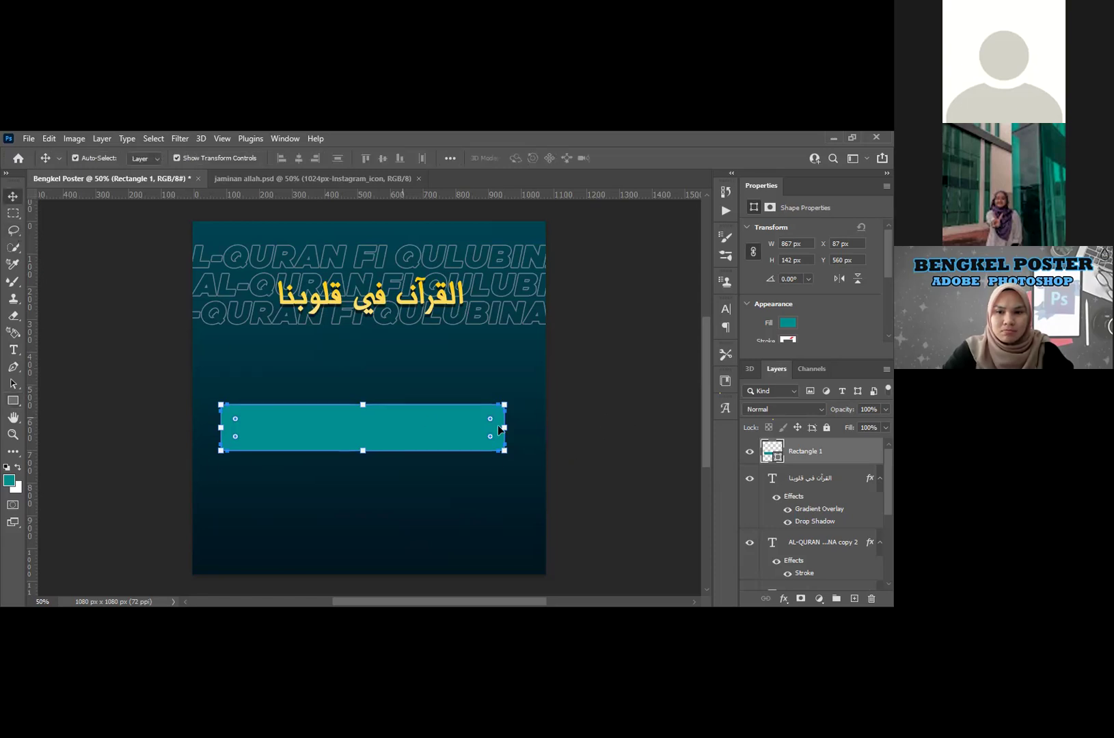
pyautogui.click(391, 485)
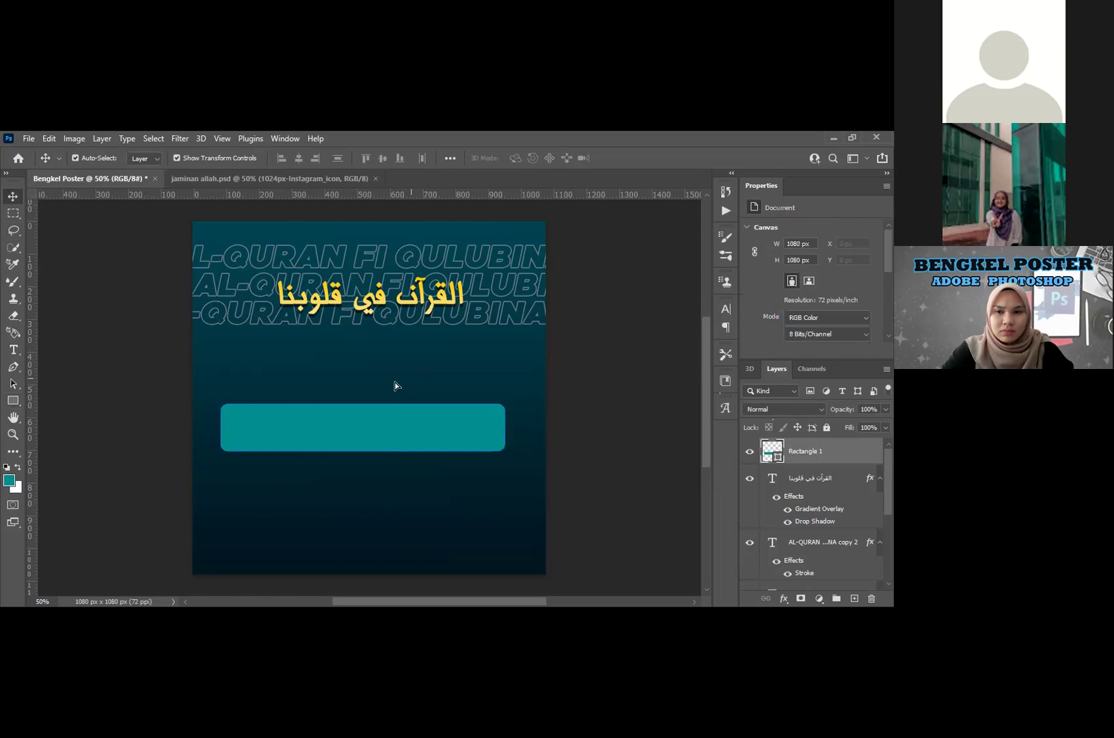
pyautogui.moveTo(395, 420); pyautogui.dragTo(401, 384)
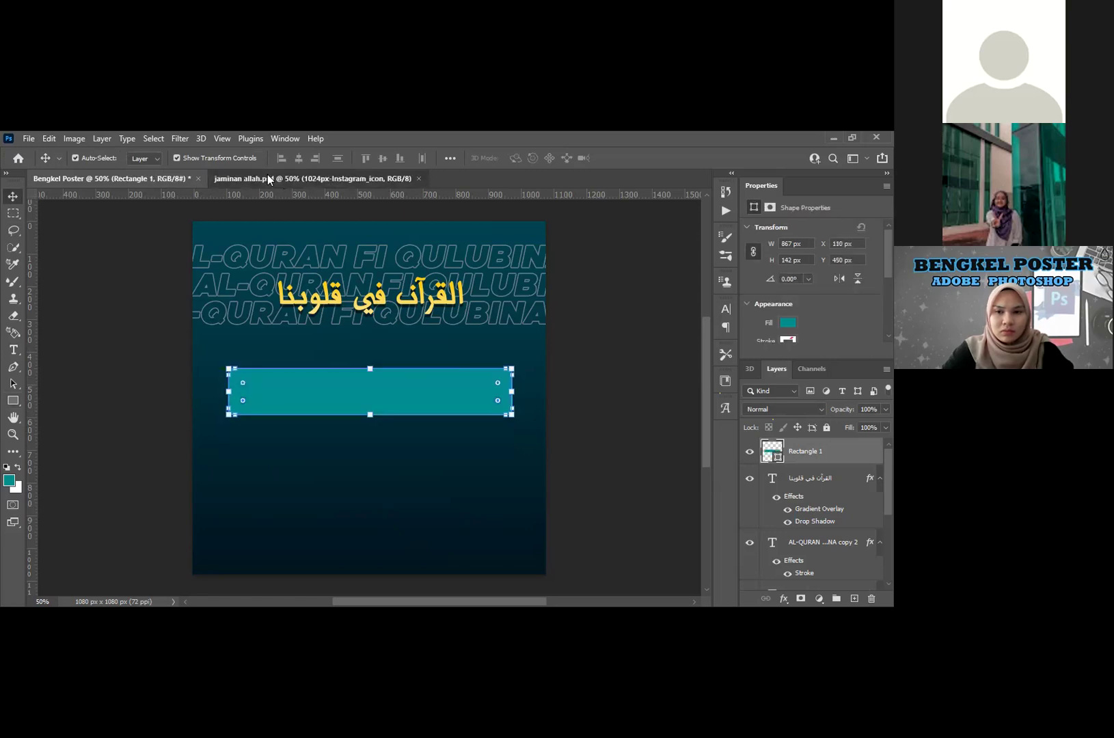
# Step: Check the title boxes in jaminan allah.psd and give the Bengkel Poster rectangle a white 5 px Outside stroke
pyautogui.click(273, 183)
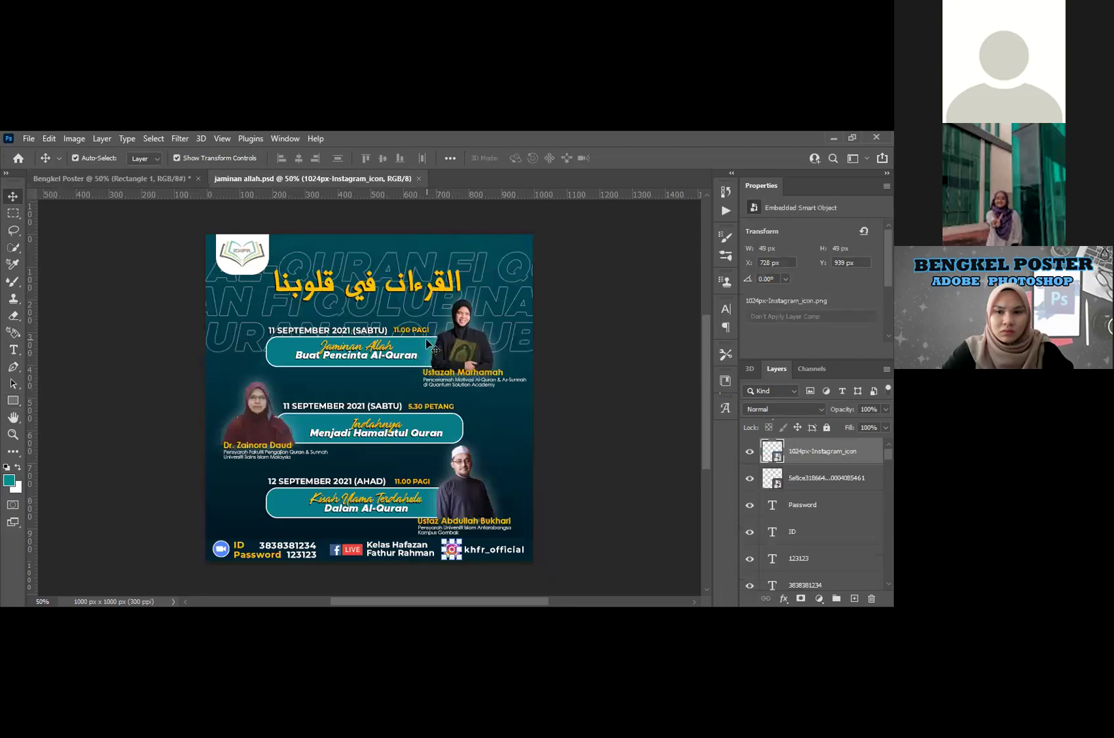
pyautogui.click(142, 181)
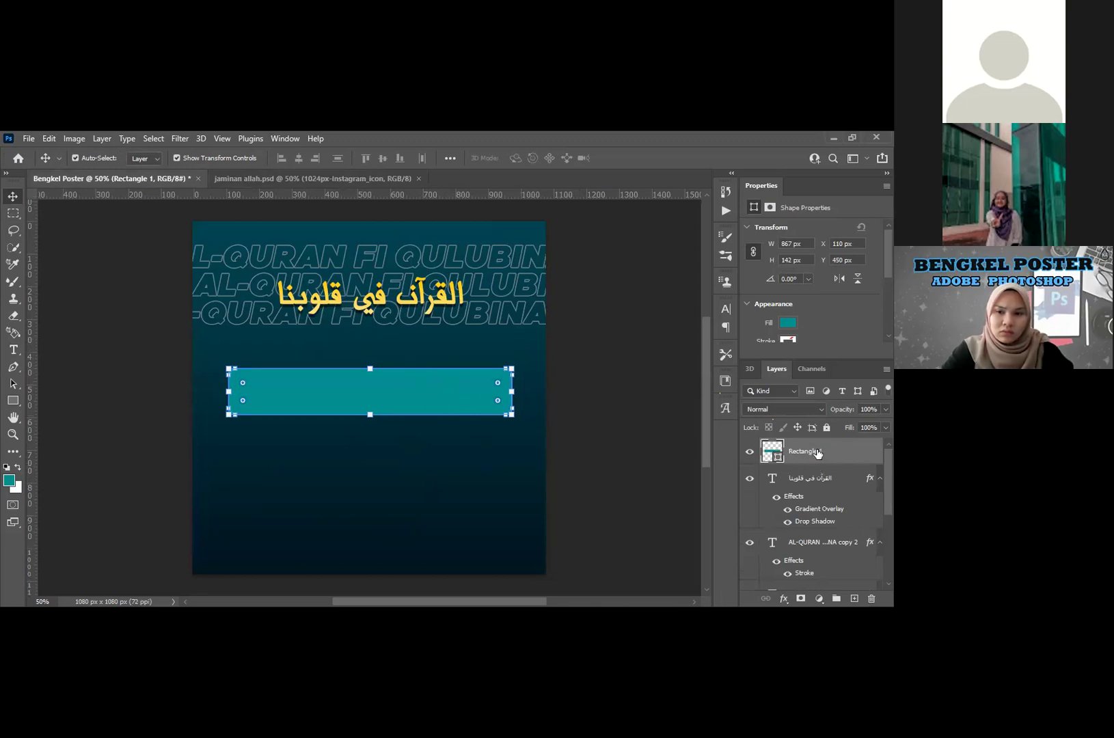
pyautogui.rightClick(690, 150)
pyautogui.press('Escape')
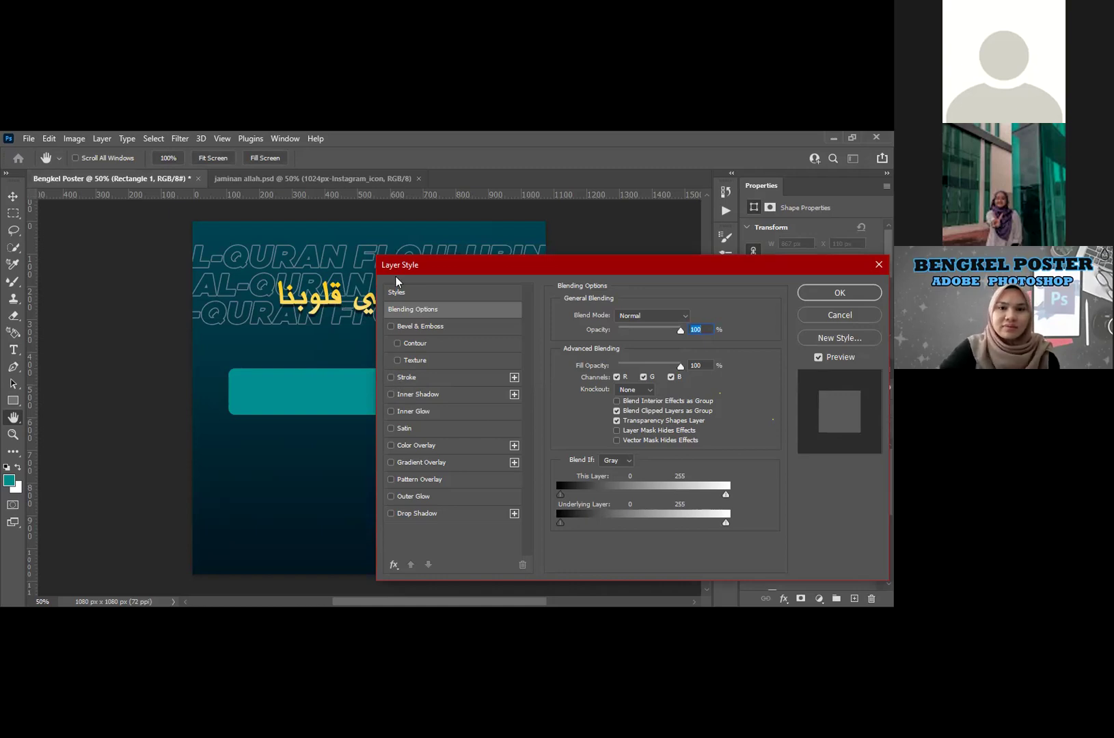
pyautogui.click(391, 377)
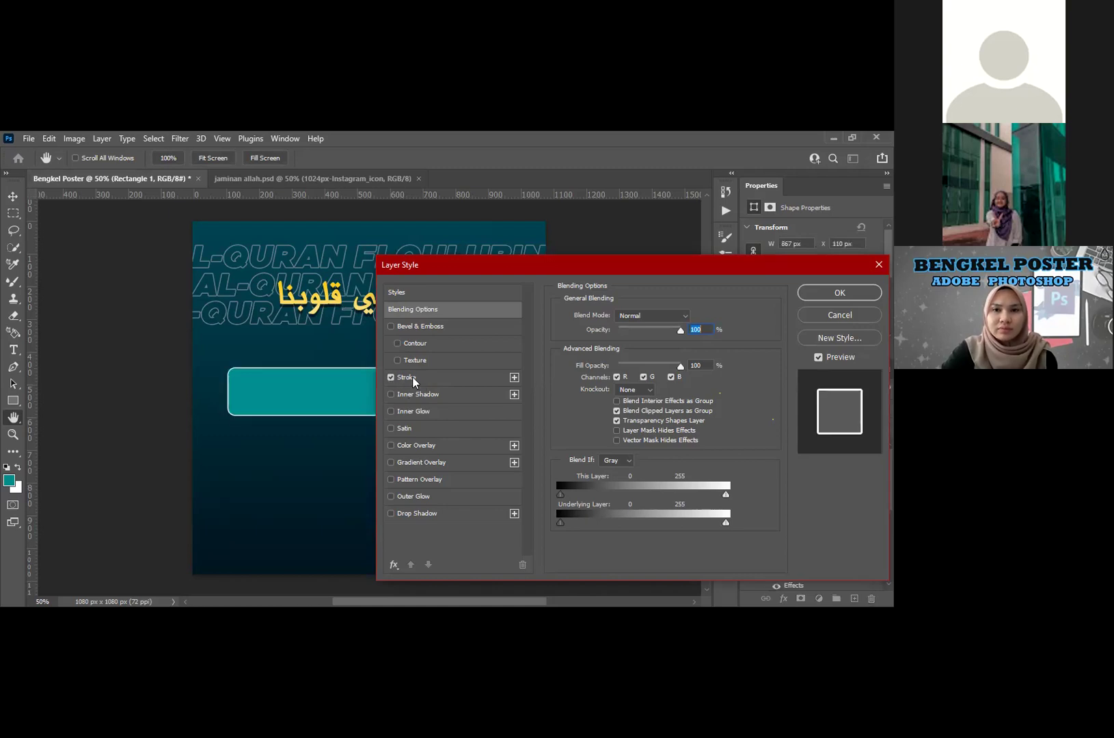
pyautogui.click(413, 379)
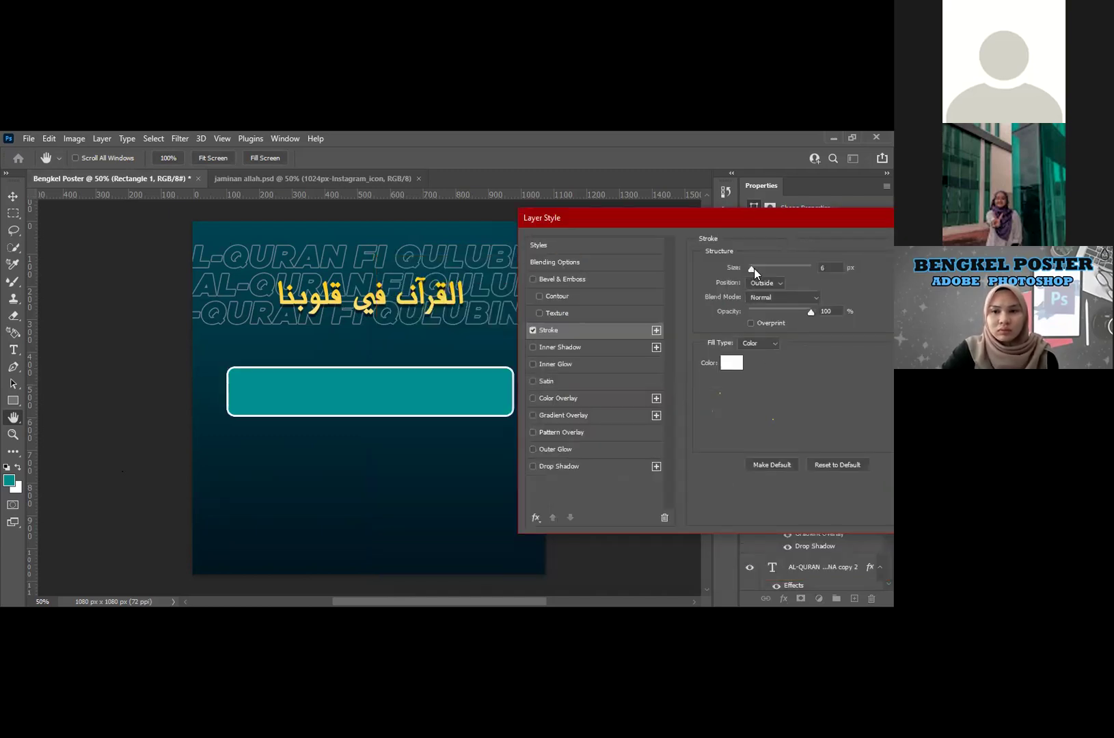
pyautogui.moveTo(750, 268); pyautogui.dragTo(752, 269)
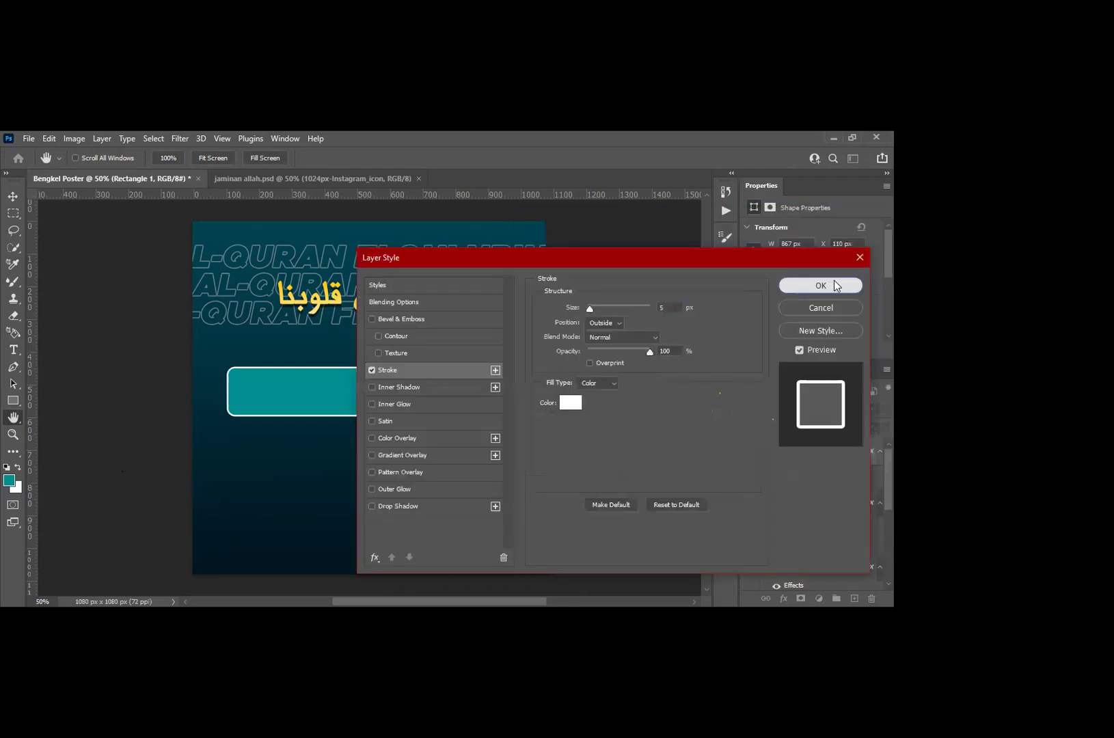
pyautogui.click(835, 281)
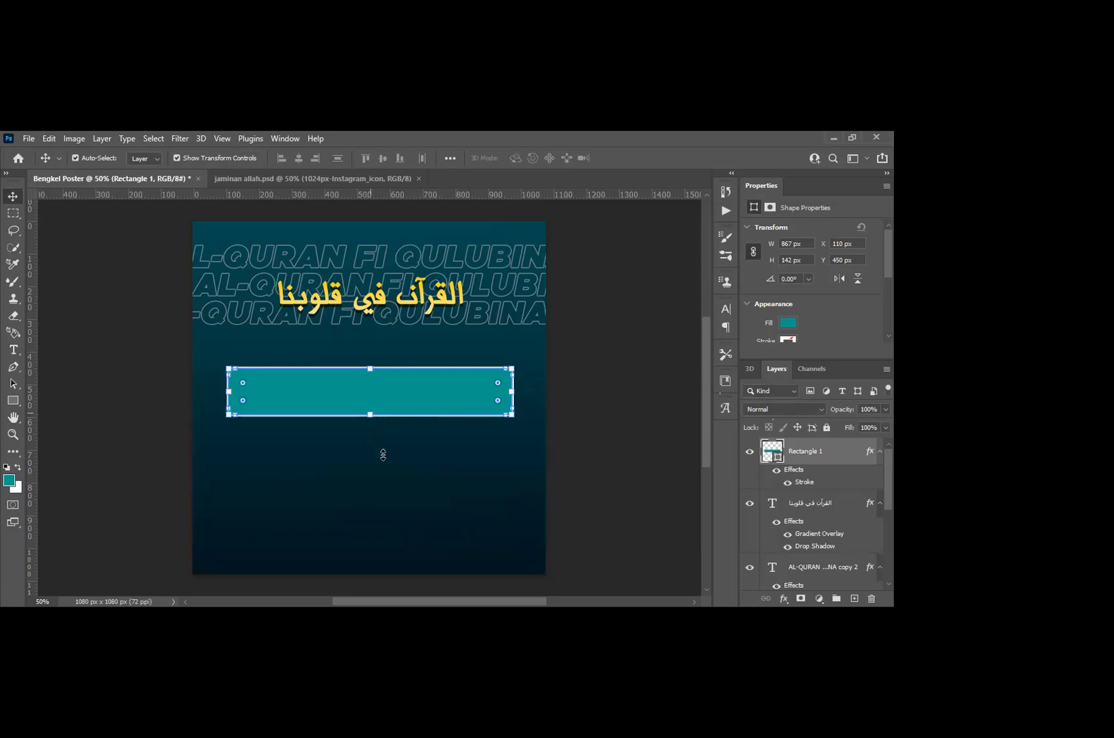
# Step: Try stretching the teal rectangle downward with Free Transform, to about 490 px tall
pyautogui.hotkey('ctrl', 't')
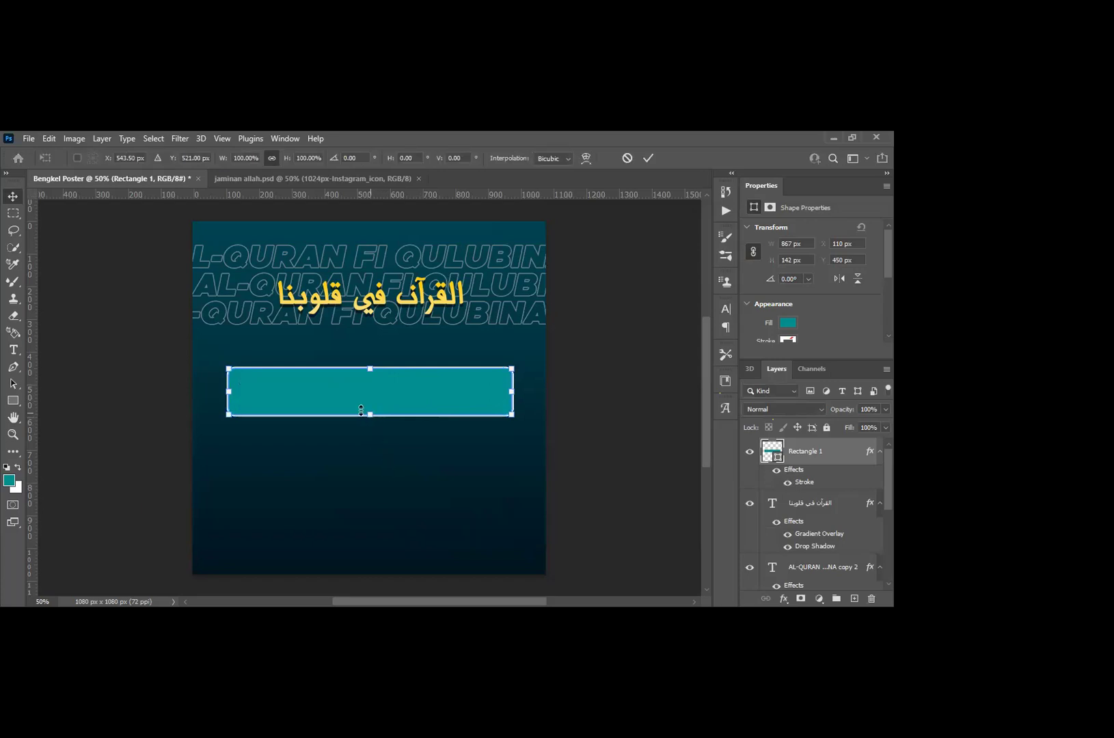
pyautogui.moveTo(364, 414)
pyautogui.mouseDown()
pyautogui.moveTo(369, 428)
pyautogui.moveTo(370, 415)
pyautogui.mouseUp()
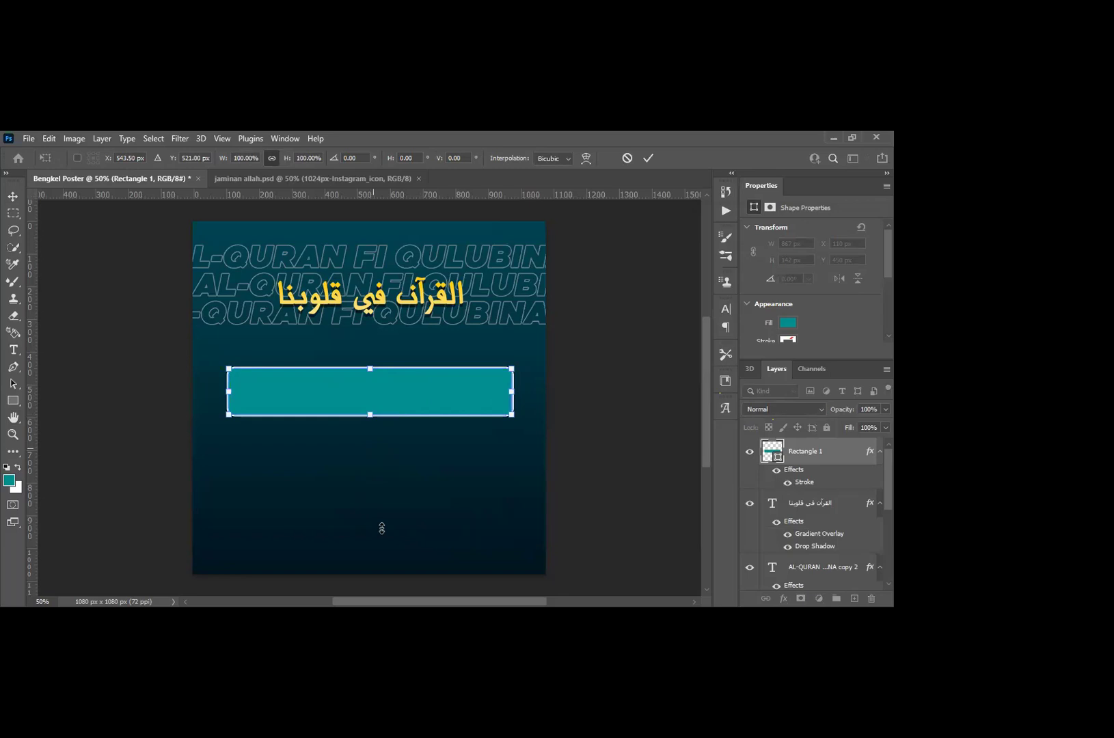
pyautogui.moveTo(369, 414); pyautogui.dragTo(382, 528)
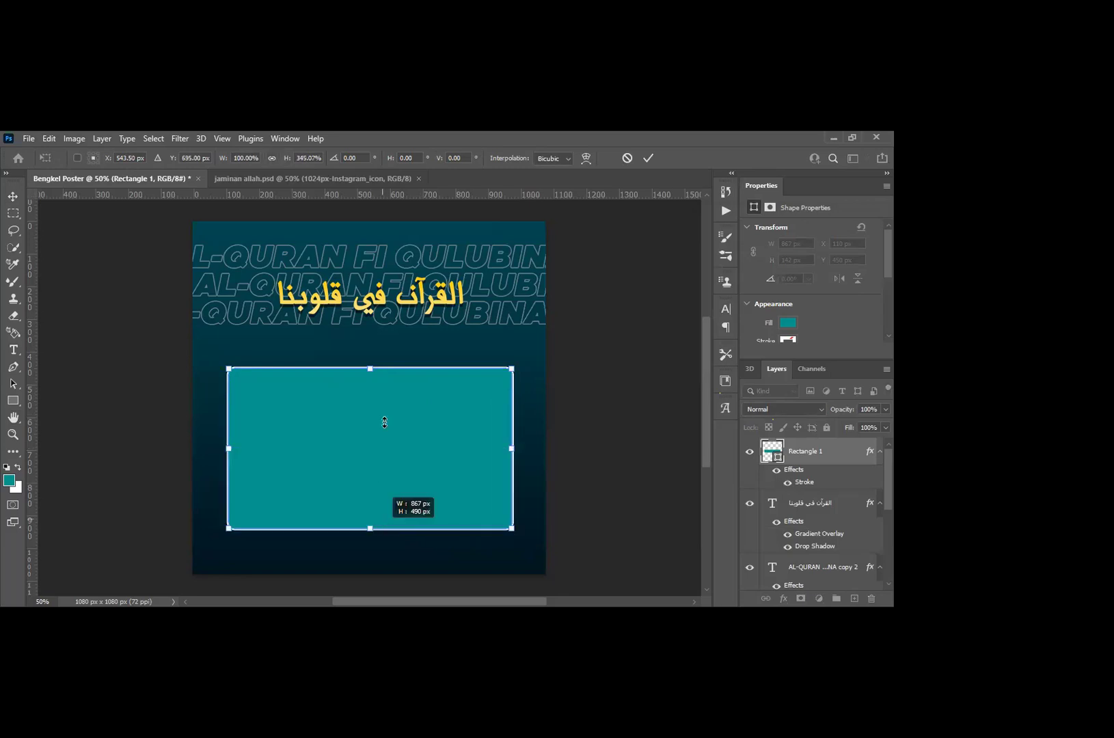
pyautogui.moveTo(363, 433); pyautogui.dragTo(370, 423)
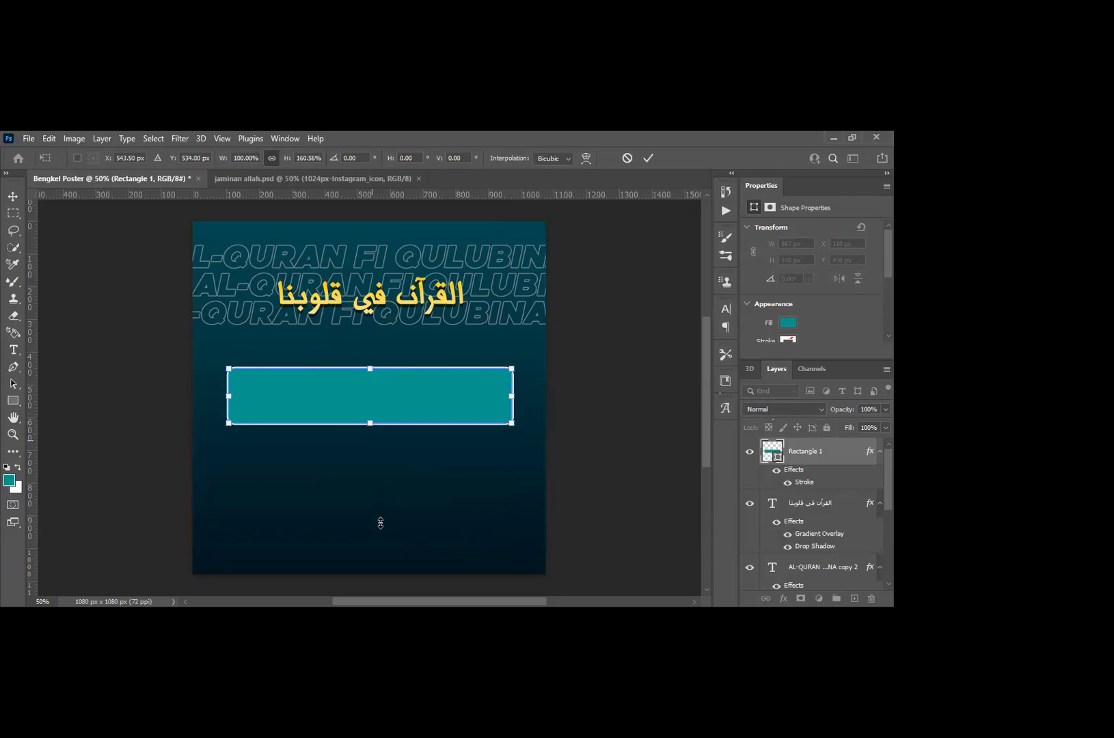
pyautogui.moveTo(378, 526); pyautogui.dragTo(405, 520)
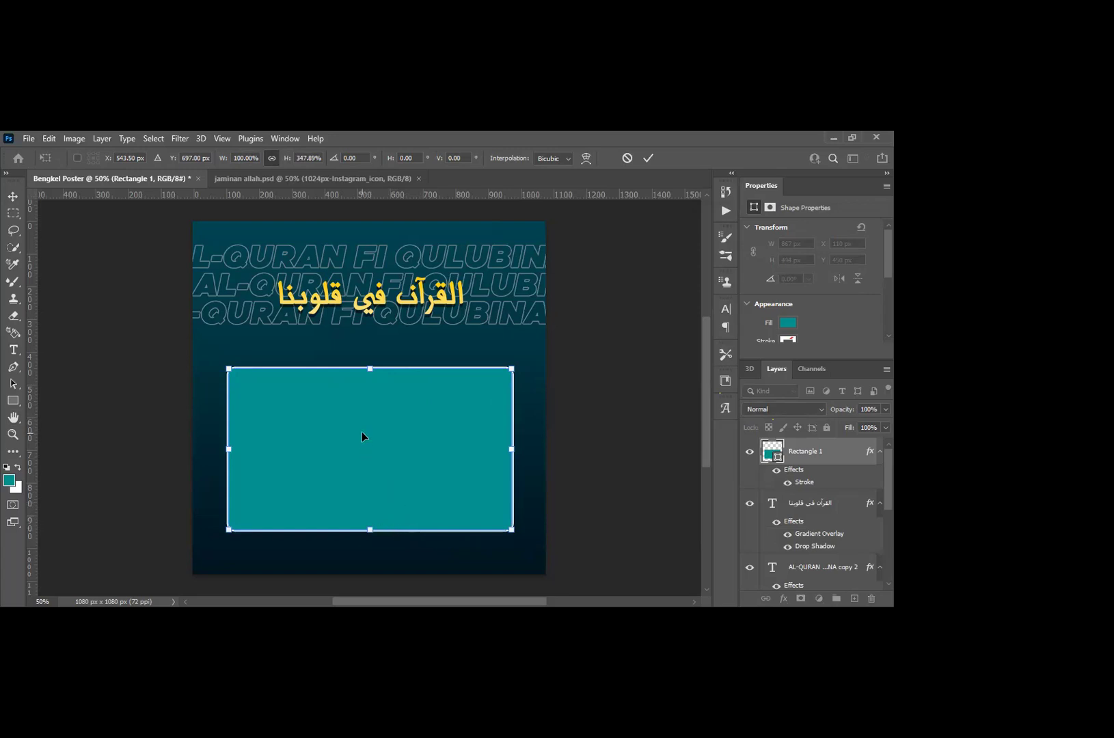
pyautogui.hotkey('ctrl', 'z')
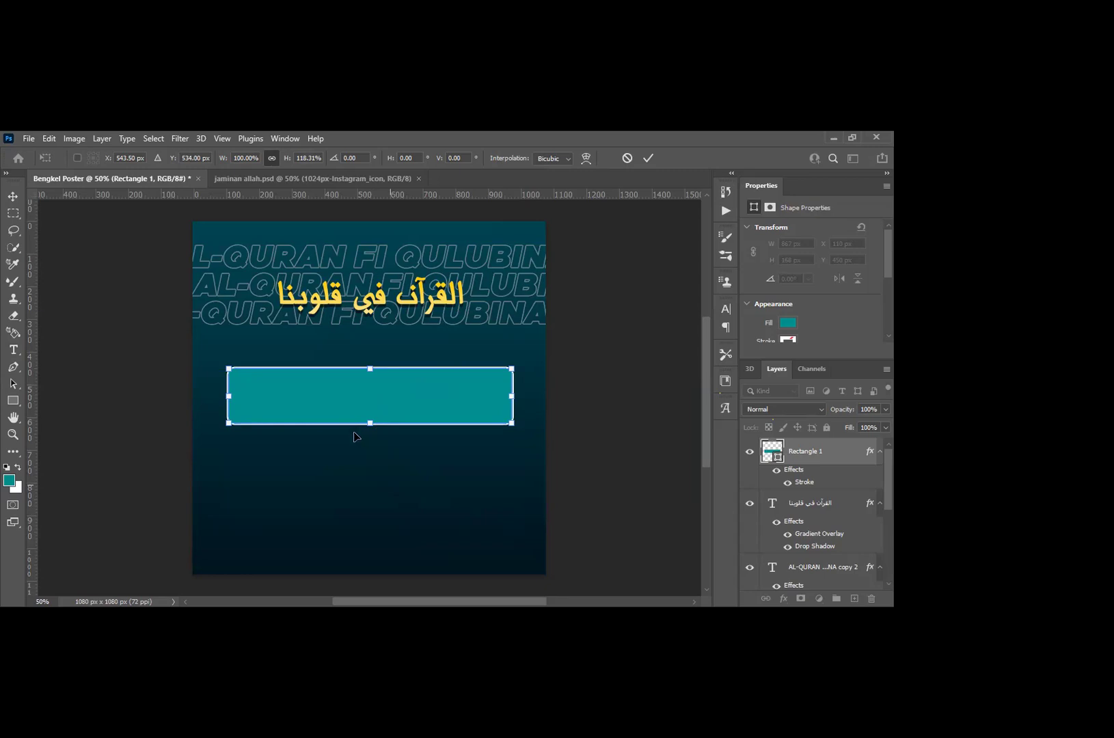
# Step: Resize the teal rectangle to about 771 x 118 px with Free Transform, after trying proportional enlargements
pyautogui.moveTo(394, 435)
pyautogui.mouseDown()
pyautogui.moveTo(369, 433)
pyautogui.moveTo(381, 456)
pyautogui.mouseUp()
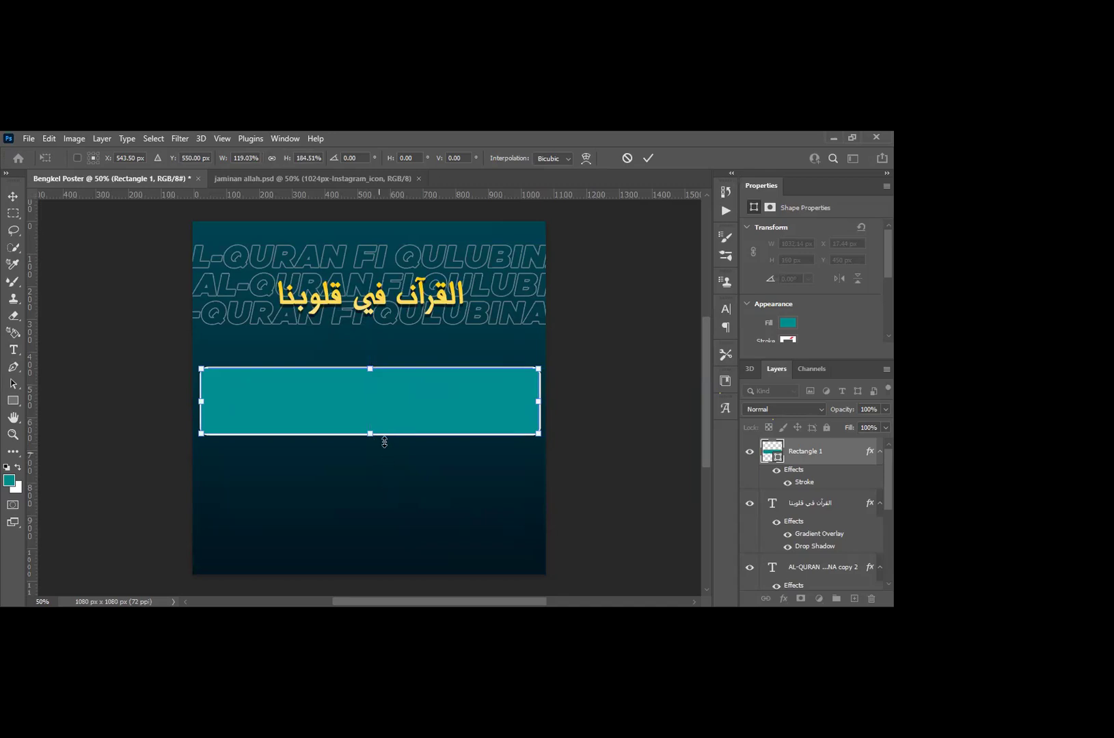
pyautogui.moveTo(383, 435); pyautogui.dragTo(380, 438)
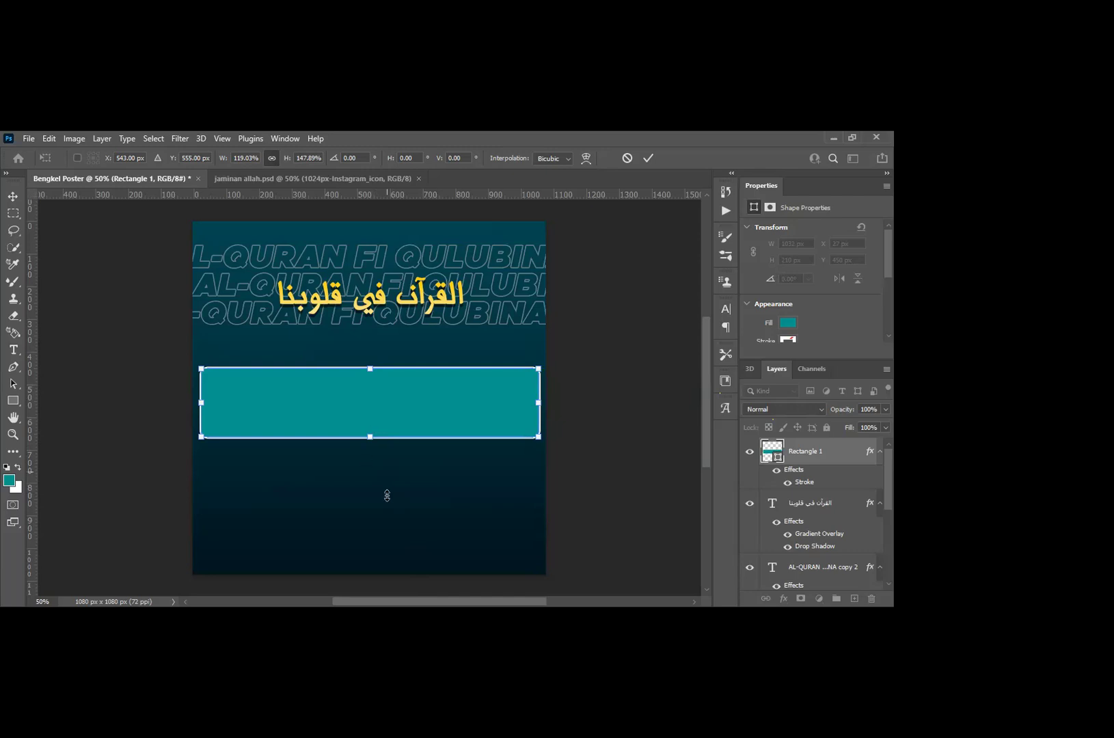
pyautogui.moveTo(382, 494); pyautogui.dragTo(343, 447)
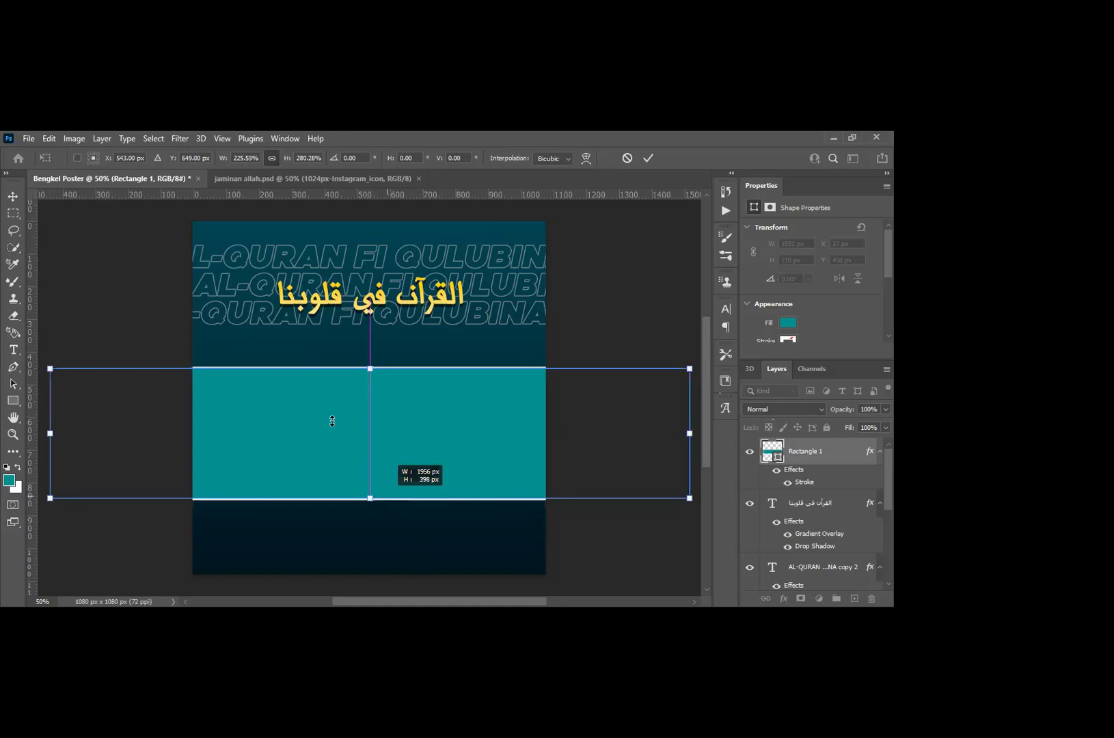
pyautogui.hotkey('ctrl', 'z')
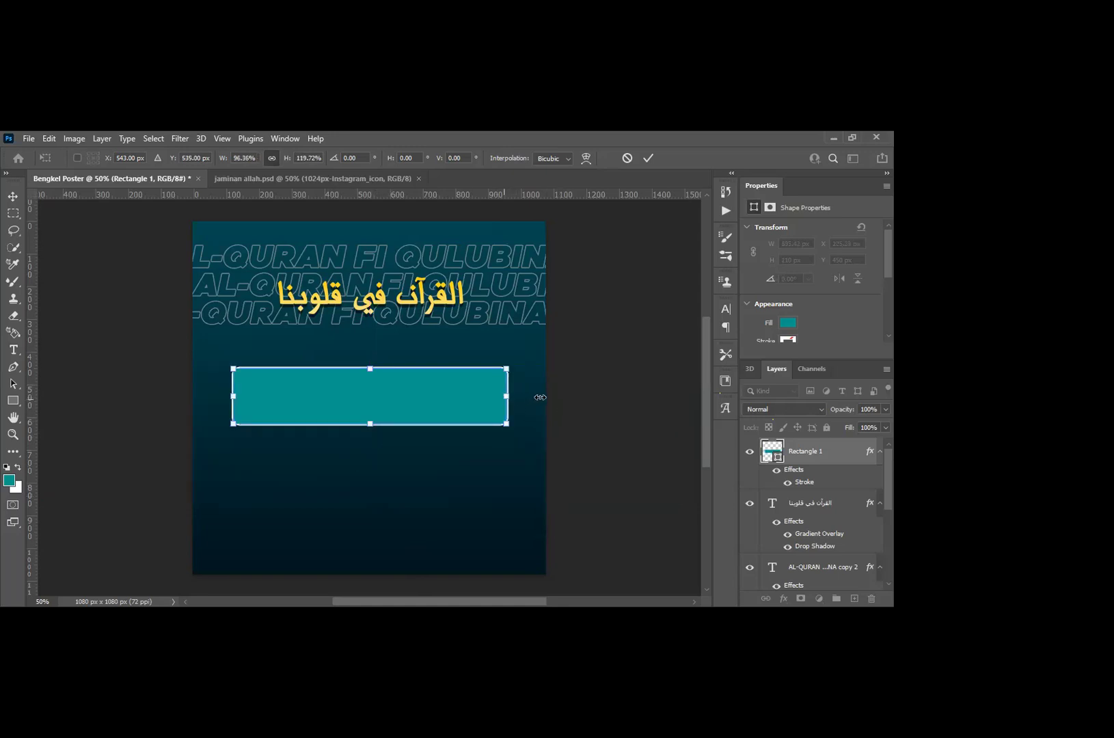
pyautogui.hotkey('ctrl', 'z')
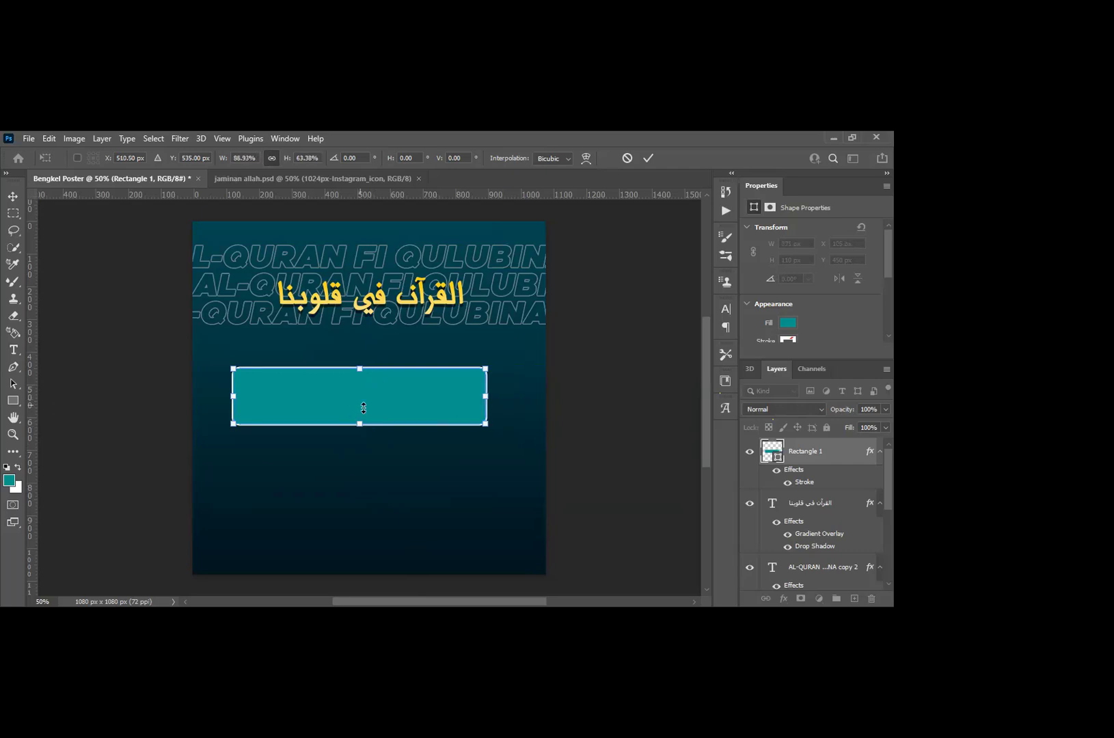
pyautogui.moveTo(364, 409); pyautogui.dragTo(363, 411)
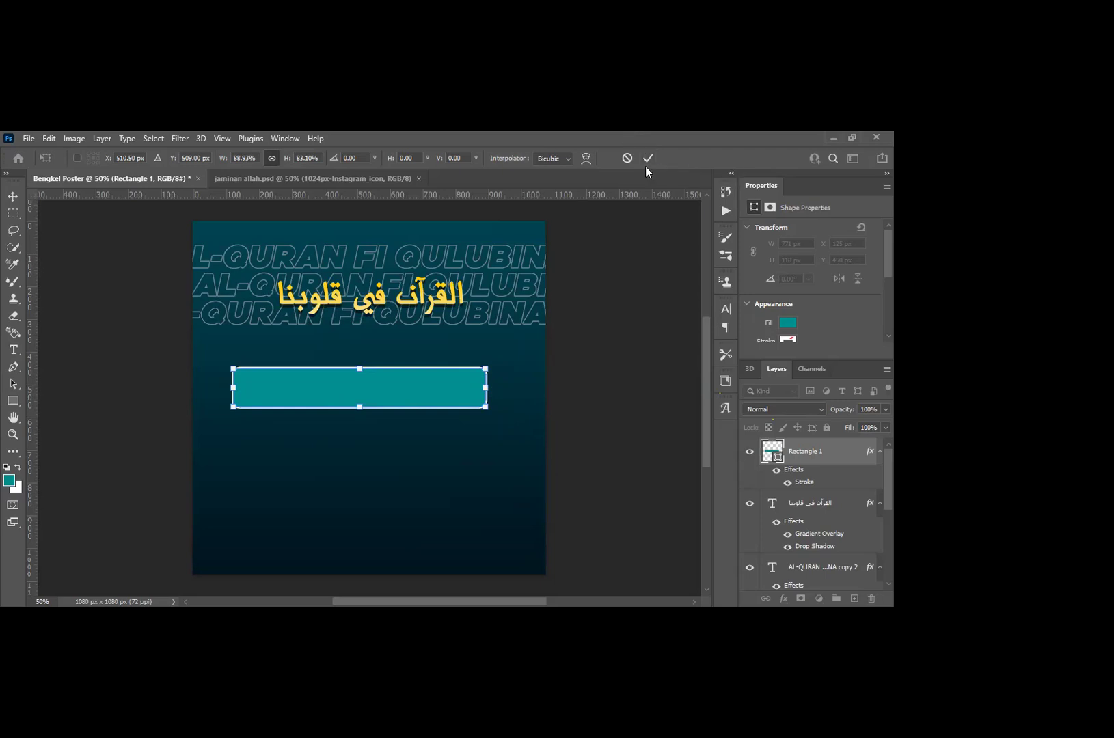
pyautogui.press('Return')
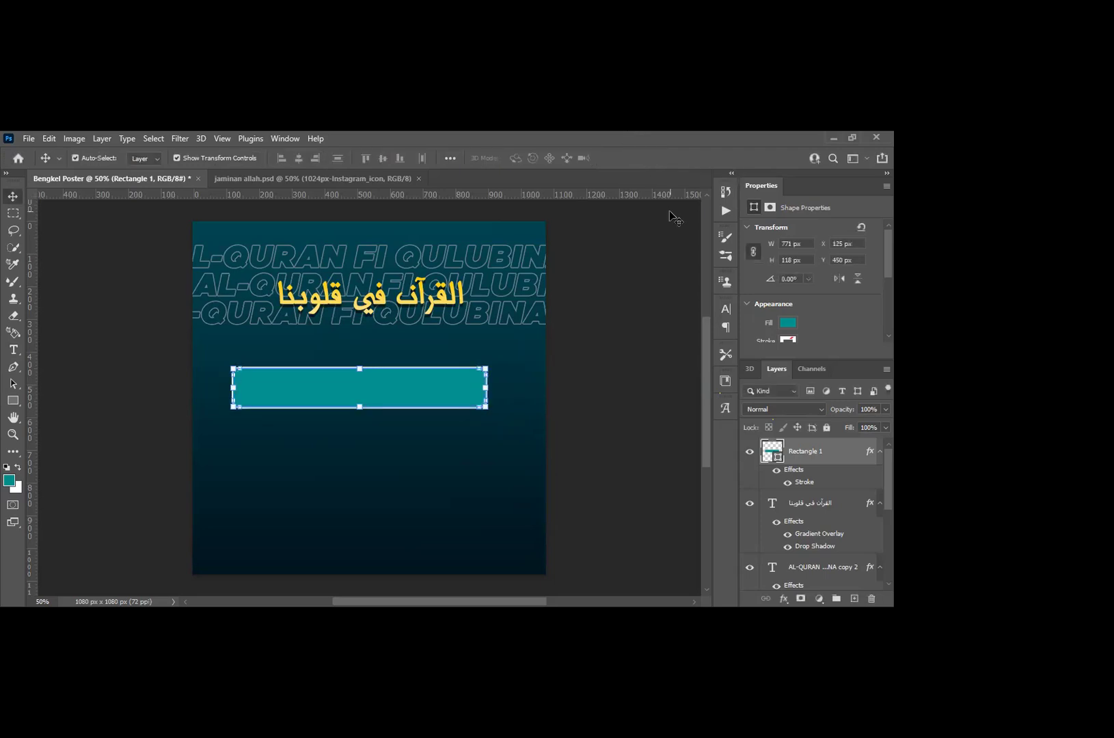
# Step: Open POSTER WEBINAR.psd as a reference, examine its curved header and footer shapes, and return to Bengkel Poster
pyautogui.click(618, 467)
pyautogui.click(393, 396)
pyautogui.click(29, 138)
pyautogui.moveTo(76, 217)
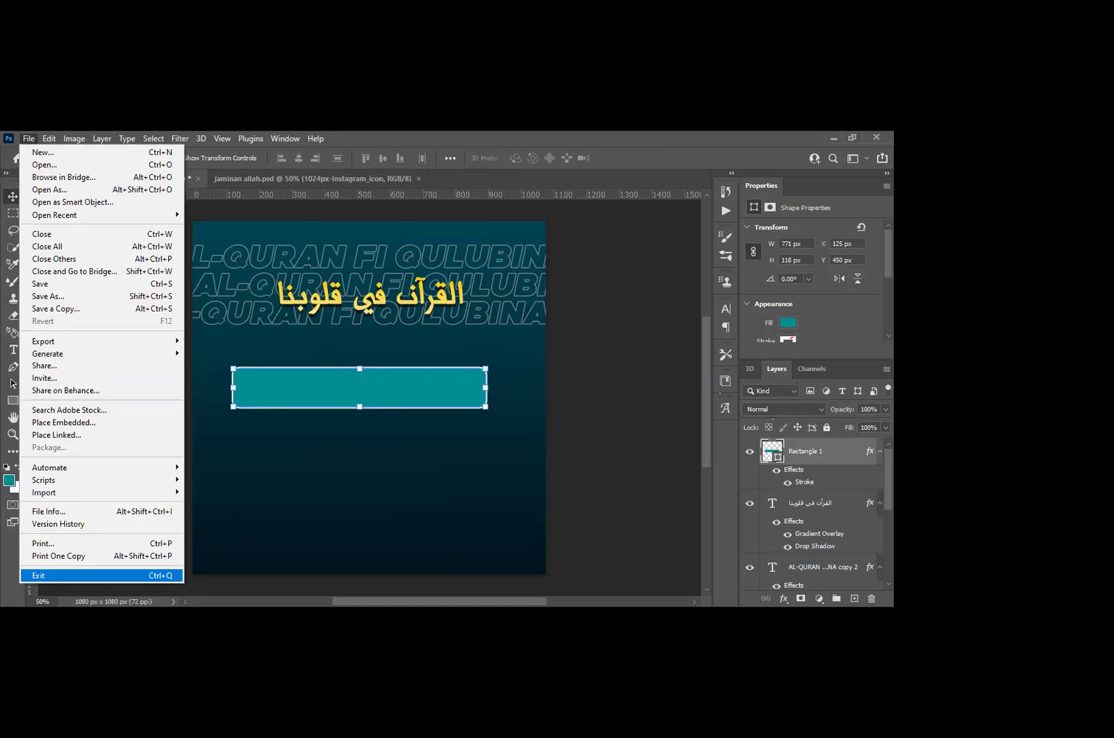
pyautogui.press('Escape')
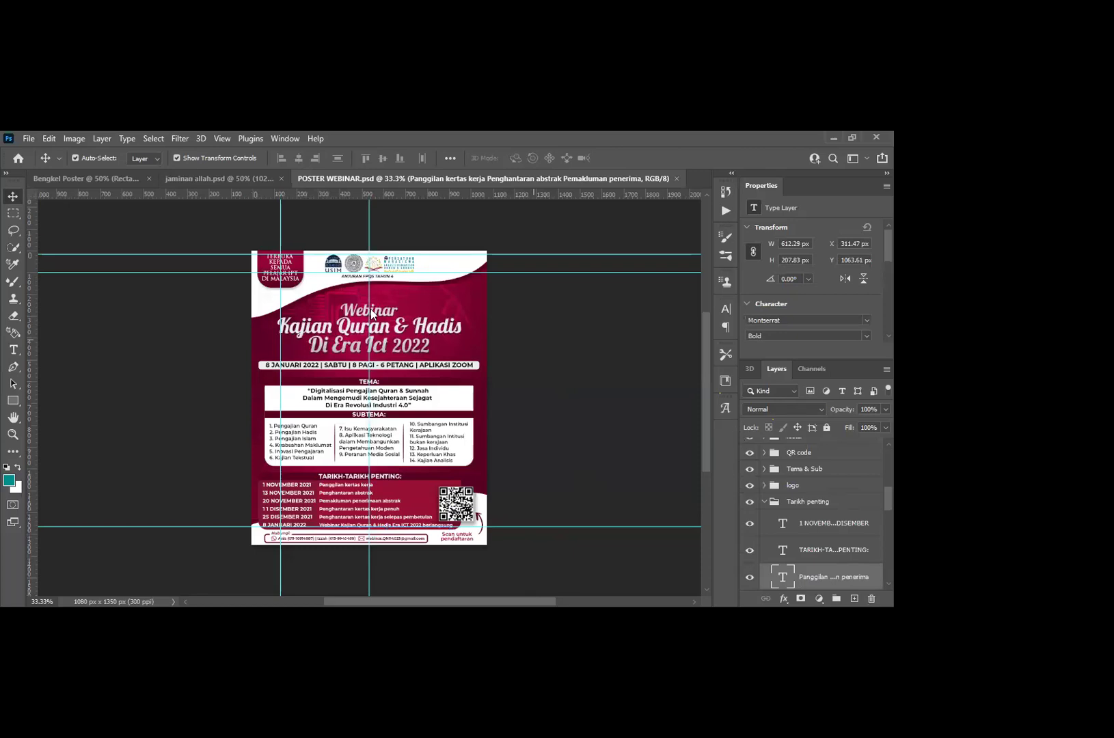
pyautogui.click(252, 336)
pyautogui.scroll(1, 252, 336)
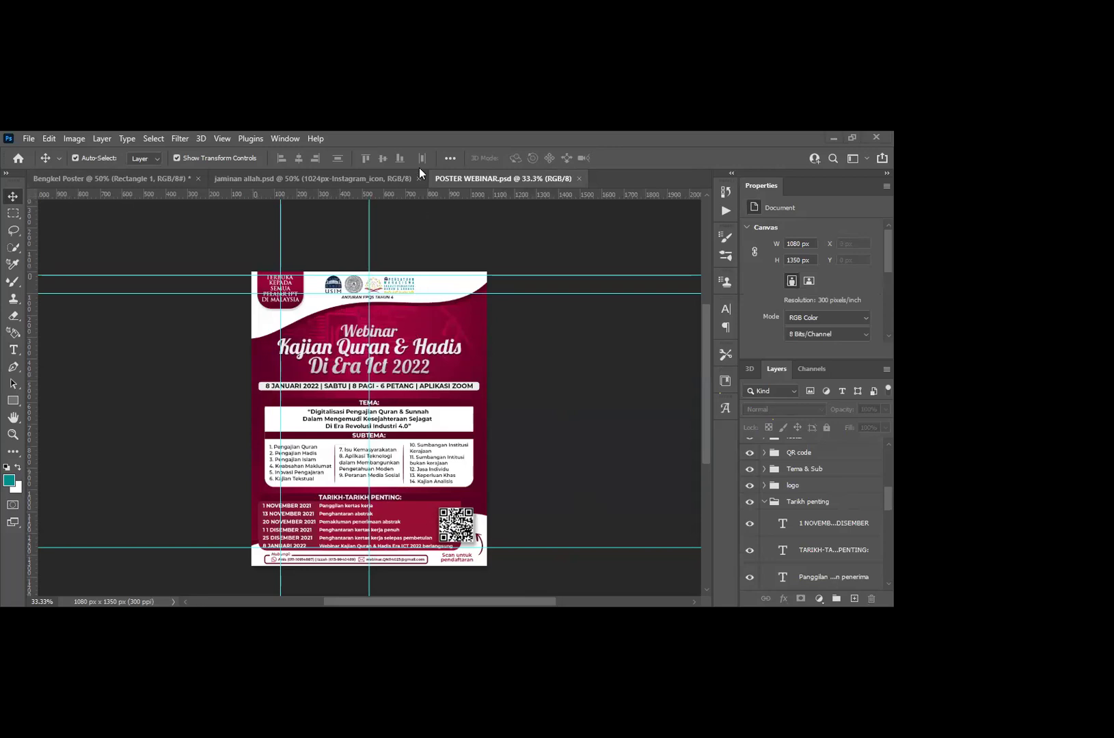
pyautogui.click(163, 181)
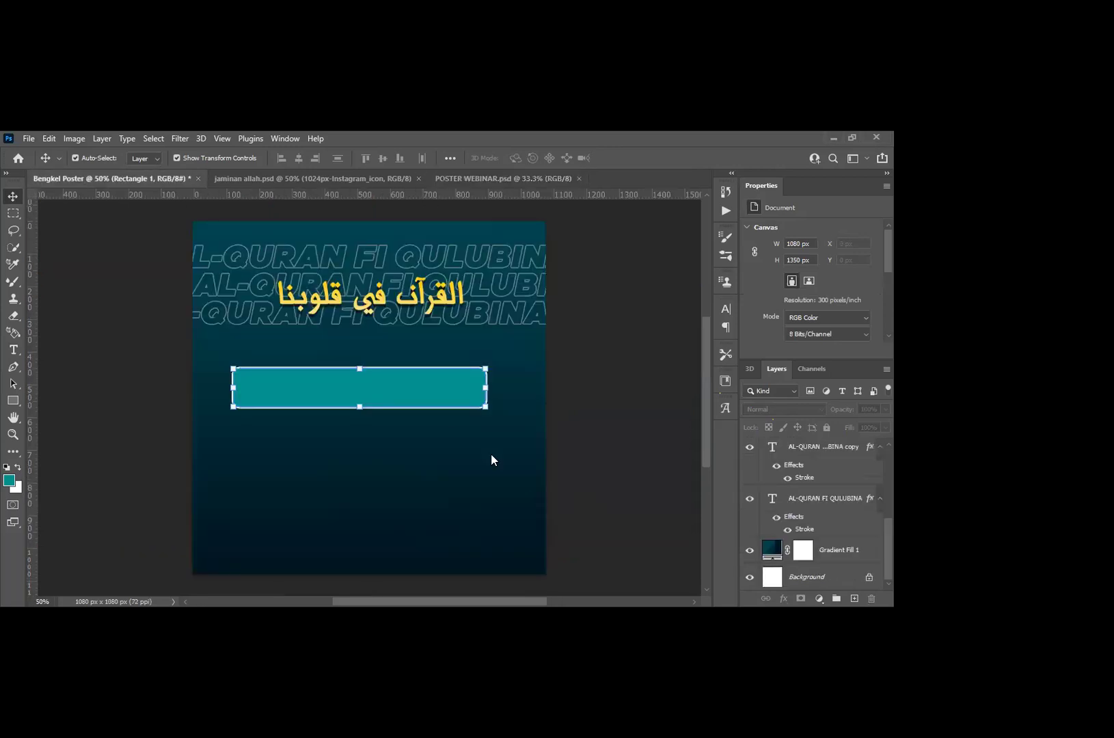
pyautogui.click(419, 385)
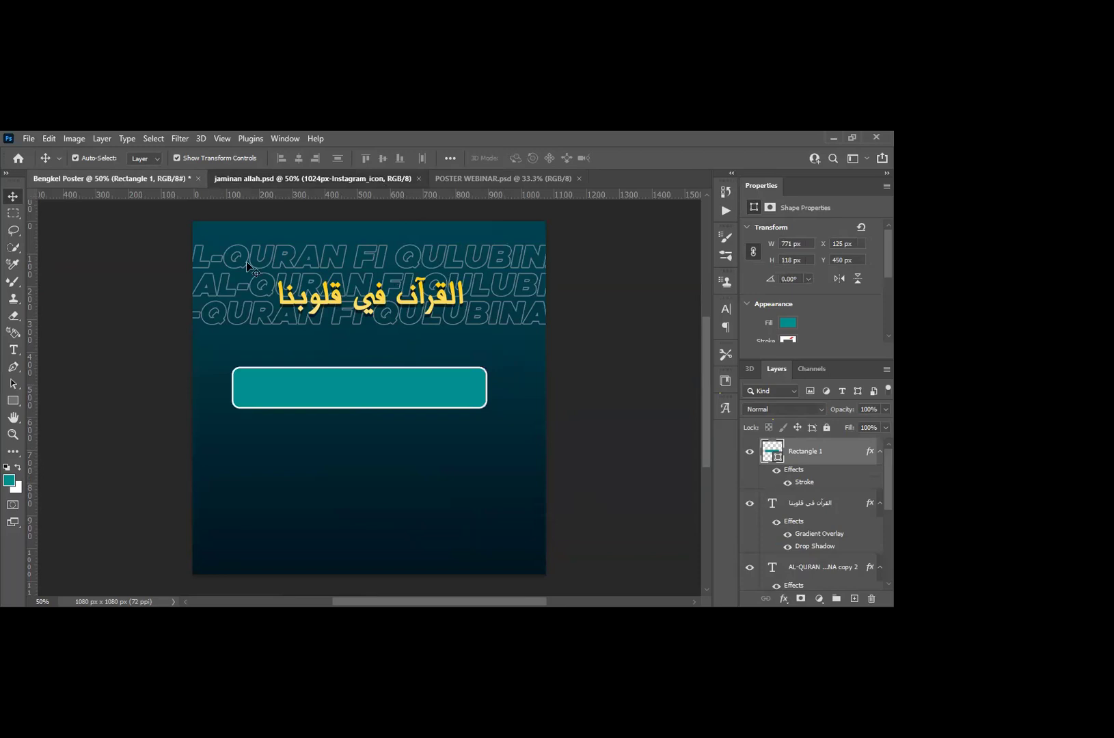
pyautogui.click(107, 179)
# Step: Move the teal rectangle to the poster's bottom edge, at about X -29 px, Y 986 px, and widen it to about 1227 px
pyautogui.moveTo(416, 392); pyautogui.dragTo(412, 457)
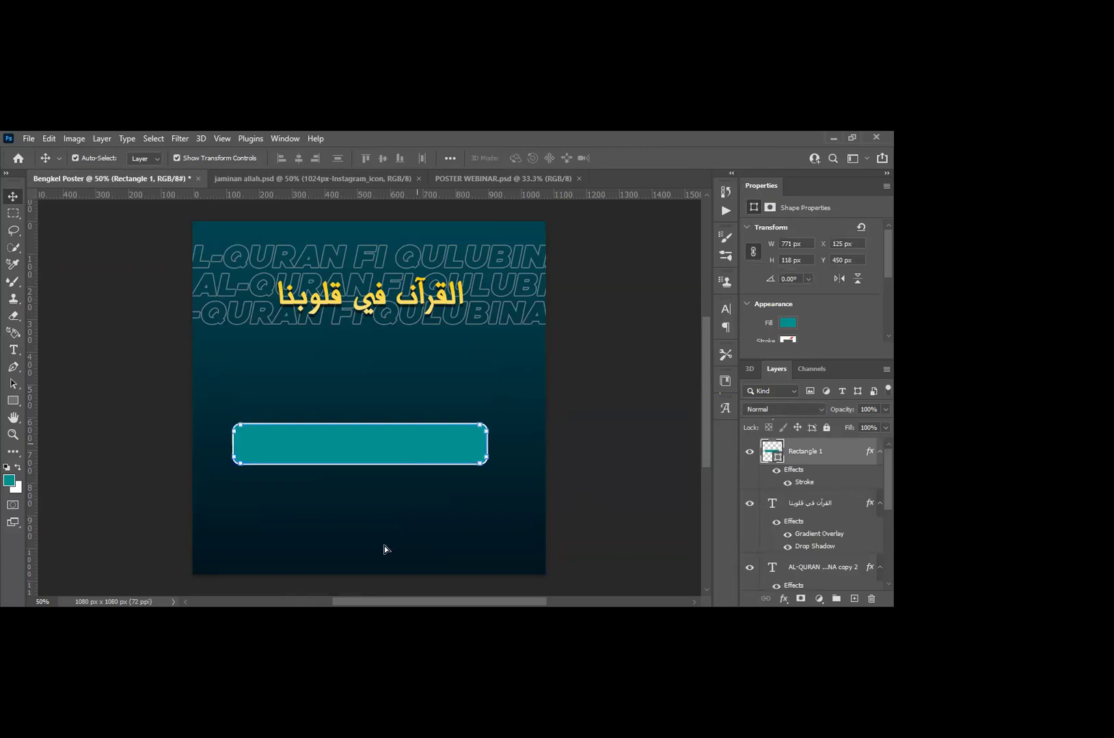
pyautogui.moveTo(487, 445); pyautogui.dragTo(437, 564)
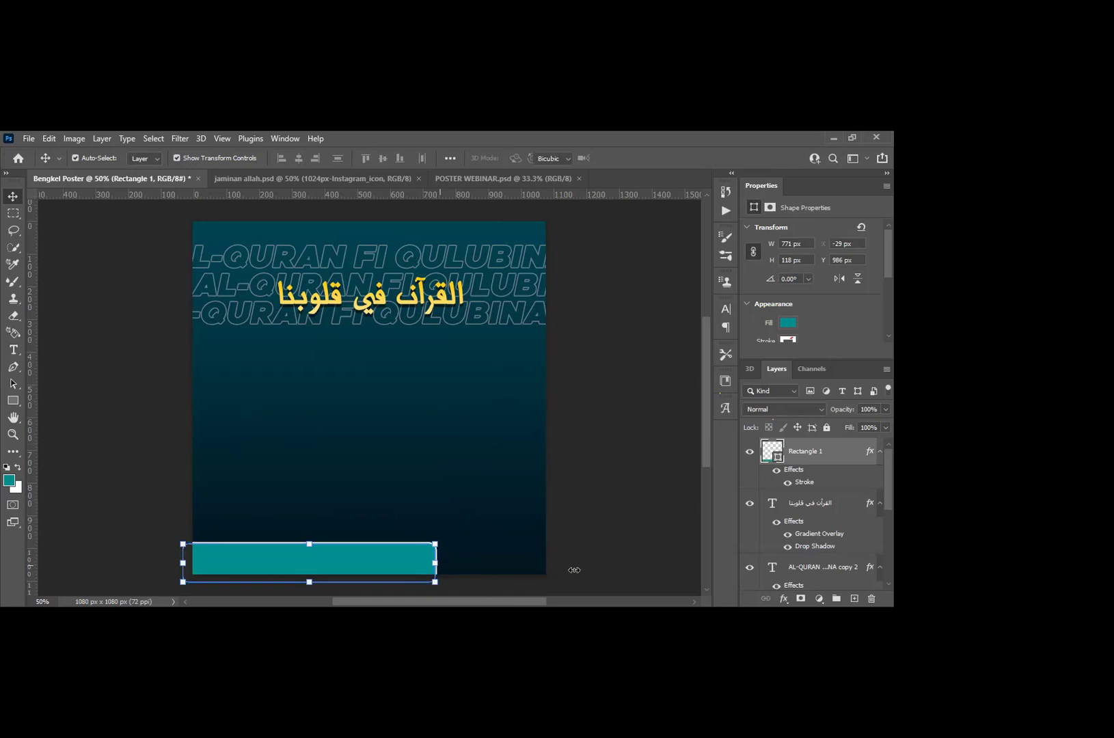
pyautogui.hotkey('ctrl', 't')
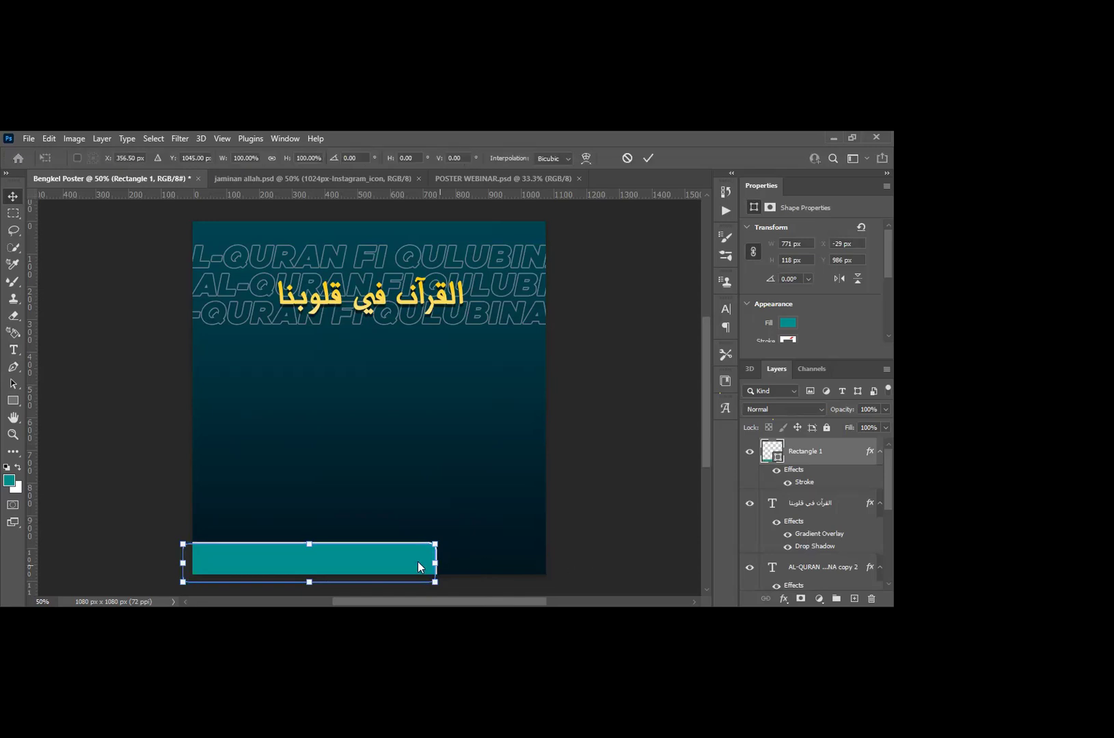
pyautogui.moveTo(435, 562); pyautogui.dragTo(584, 562)
pyautogui.click(648, 158)
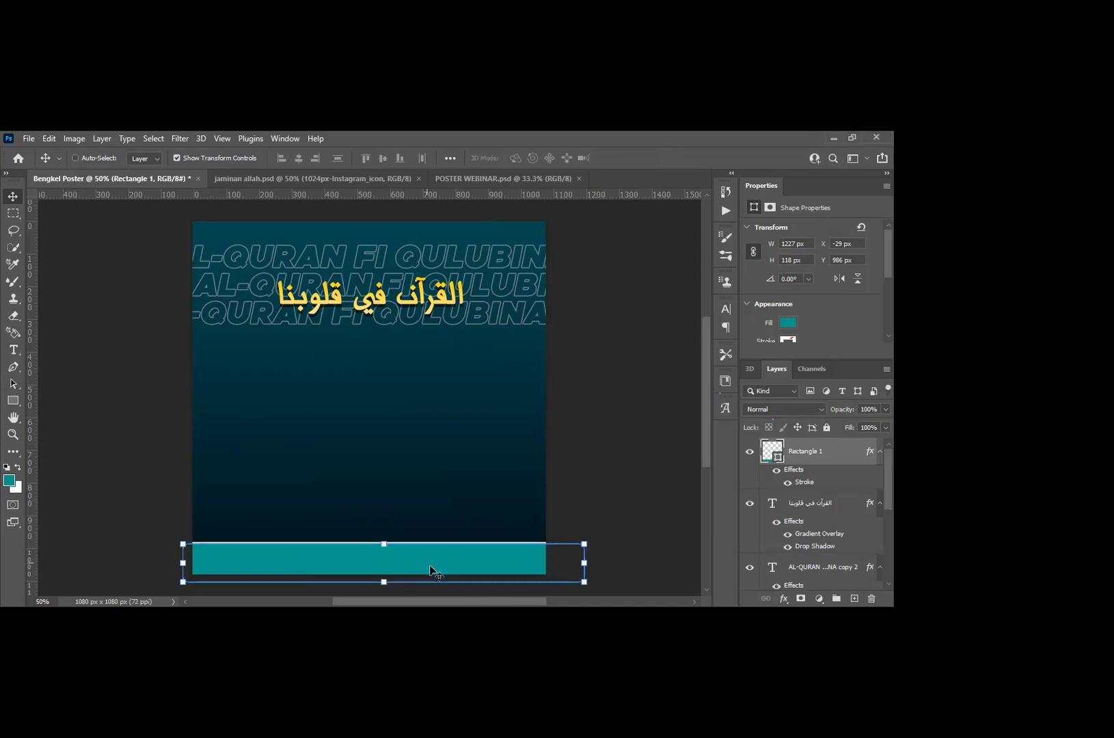
# Step: Warp the bottom rectangle's upper edge into a wave dipping on the left and rising on the right, accepting conversion to a regular path
pyautogui.hotkey('ctrl', 't')
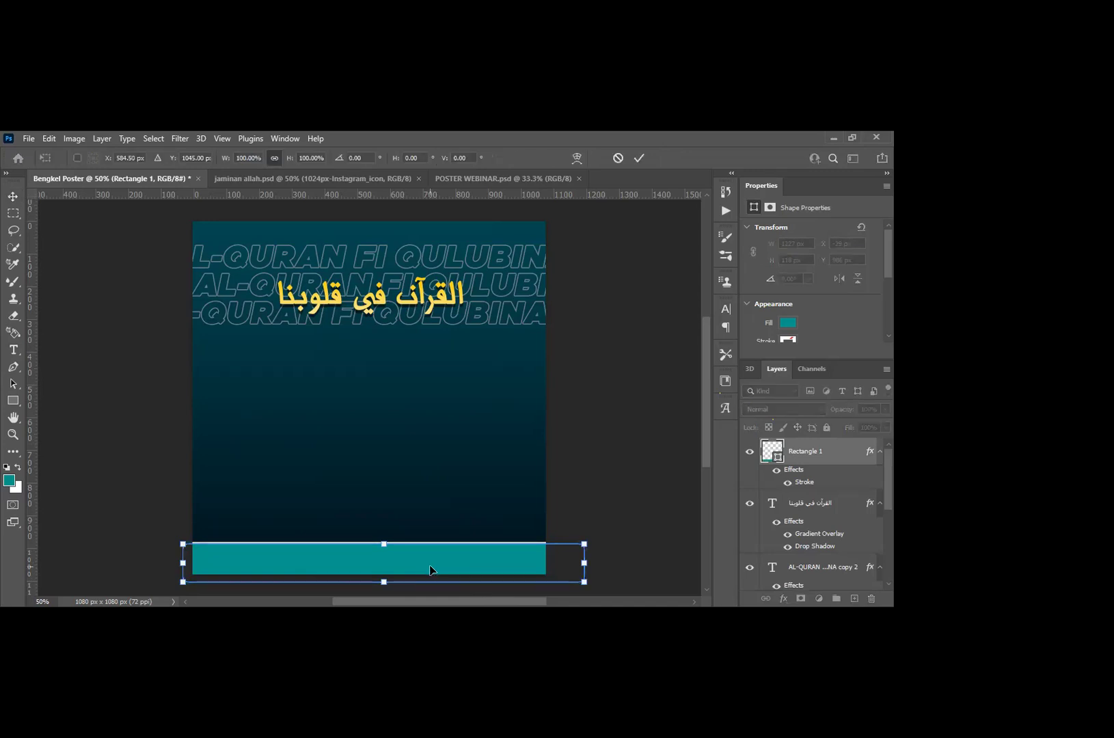
pyautogui.rightClick(427, 564)
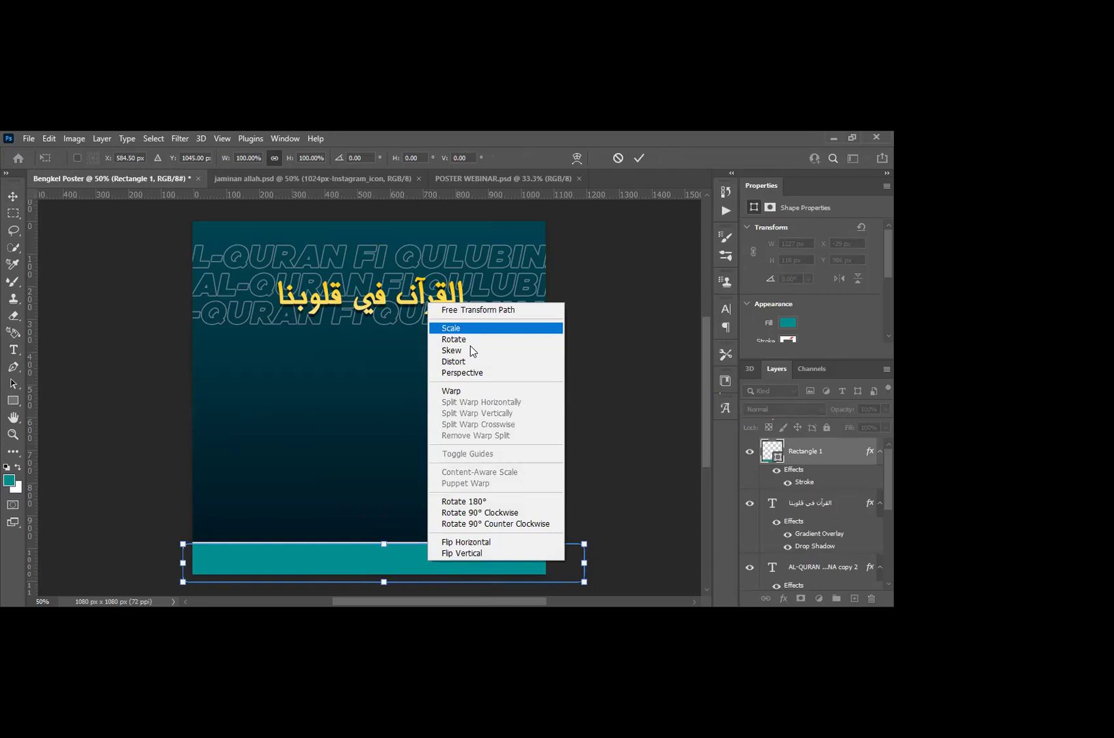
pyautogui.click(490, 395)
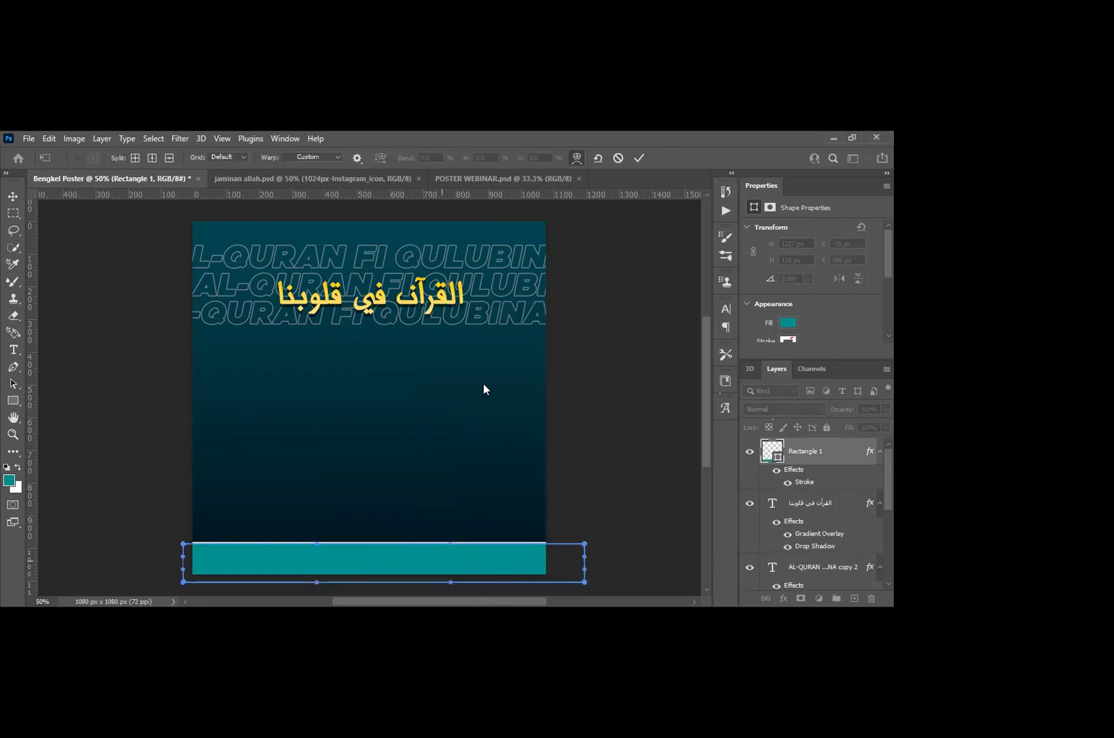
pyautogui.rightClick(476, 372)
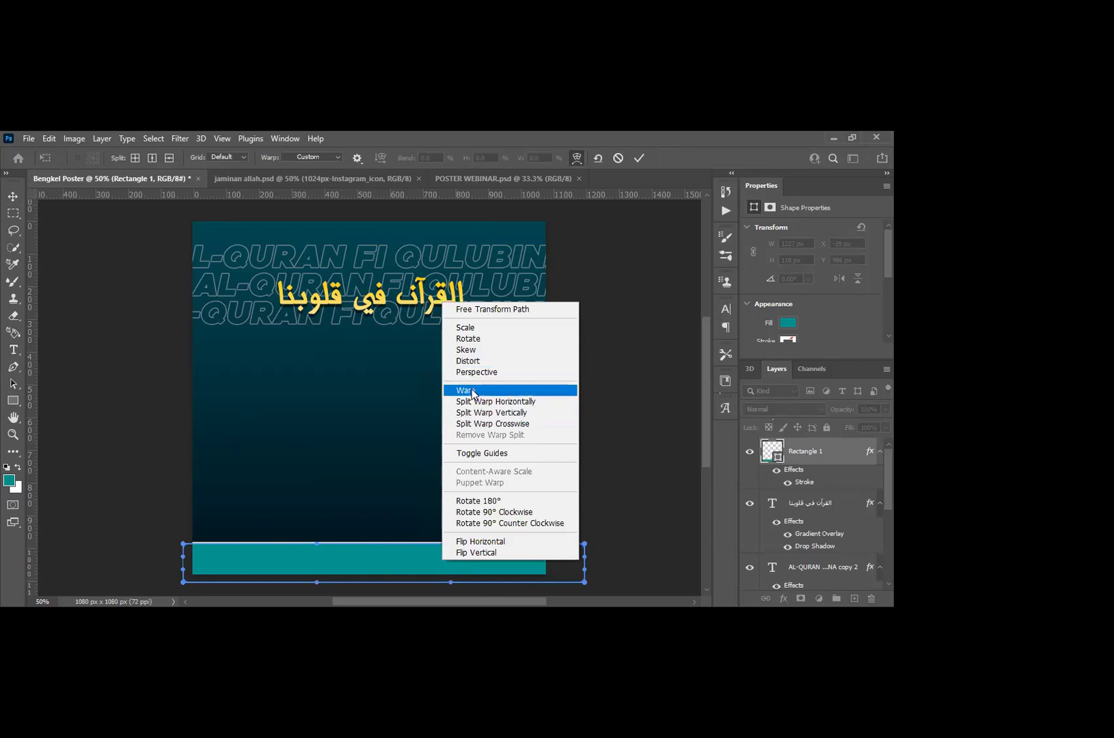
pyautogui.click(471, 391)
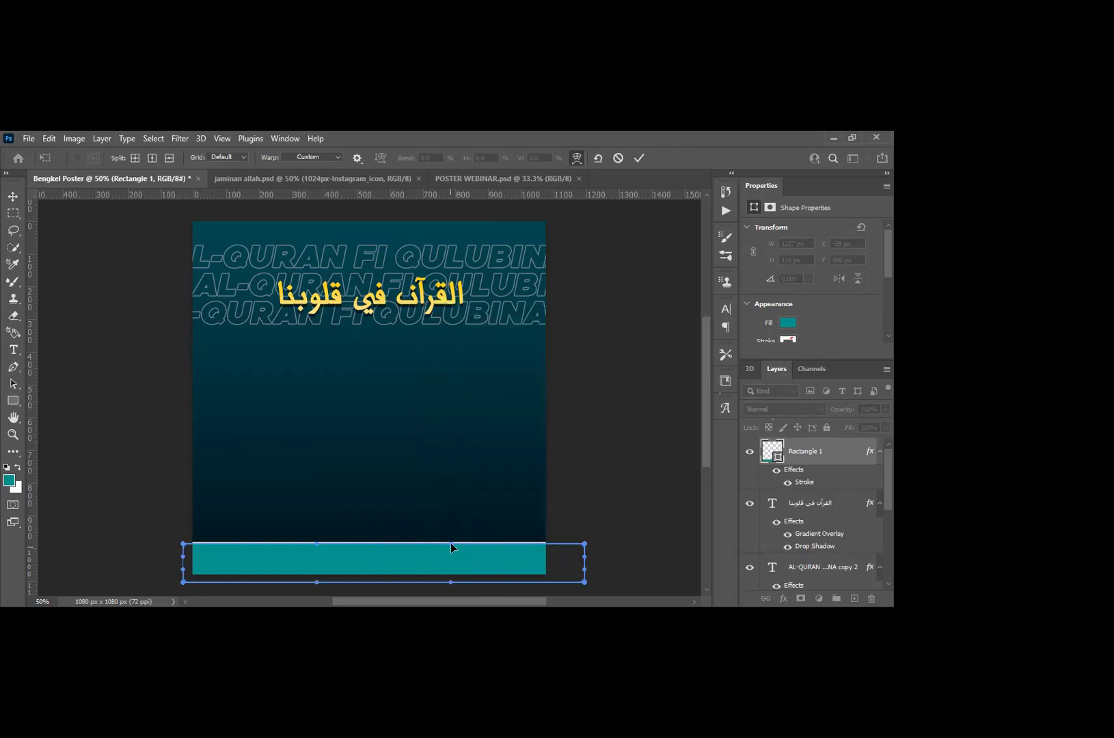
pyautogui.moveTo(451, 543); pyautogui.dragTo(465, 510)
pyautogui.moveTo(497, 464); pyautogui.dragTo(533, 424)
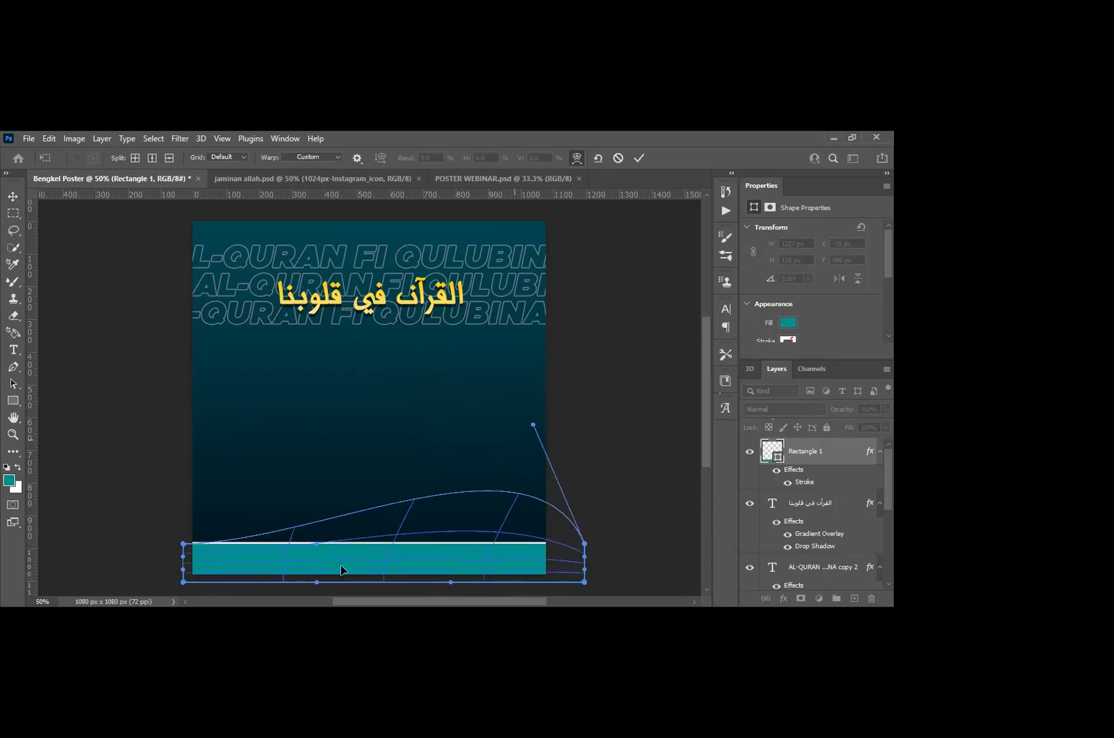
pyautogui.moveTo(348, 577); pyautogui.dragTo(360, 585)
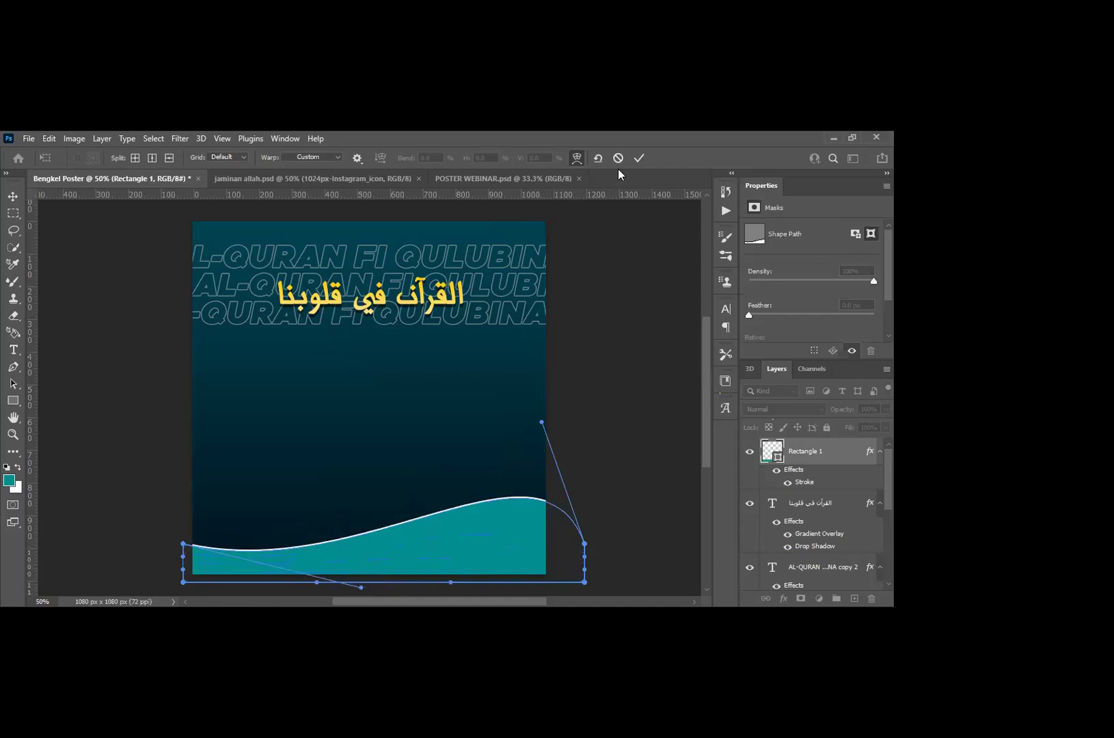
pyautogui.click(635, 157)
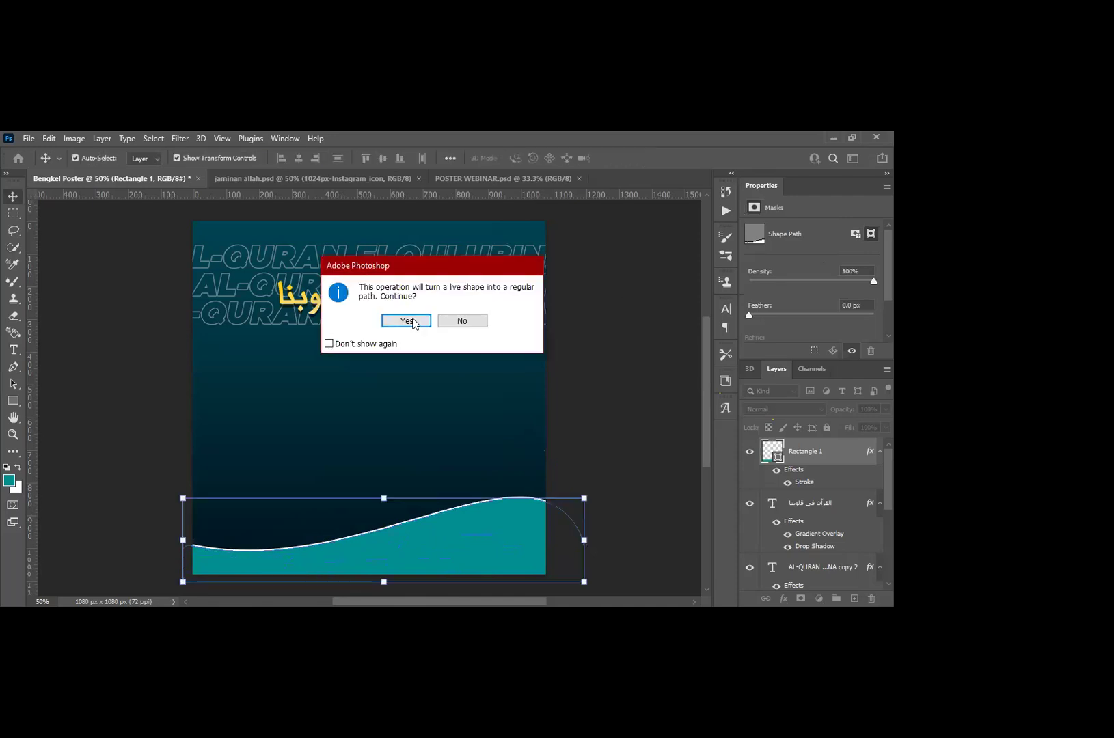
pyautogui.click(407, 320)
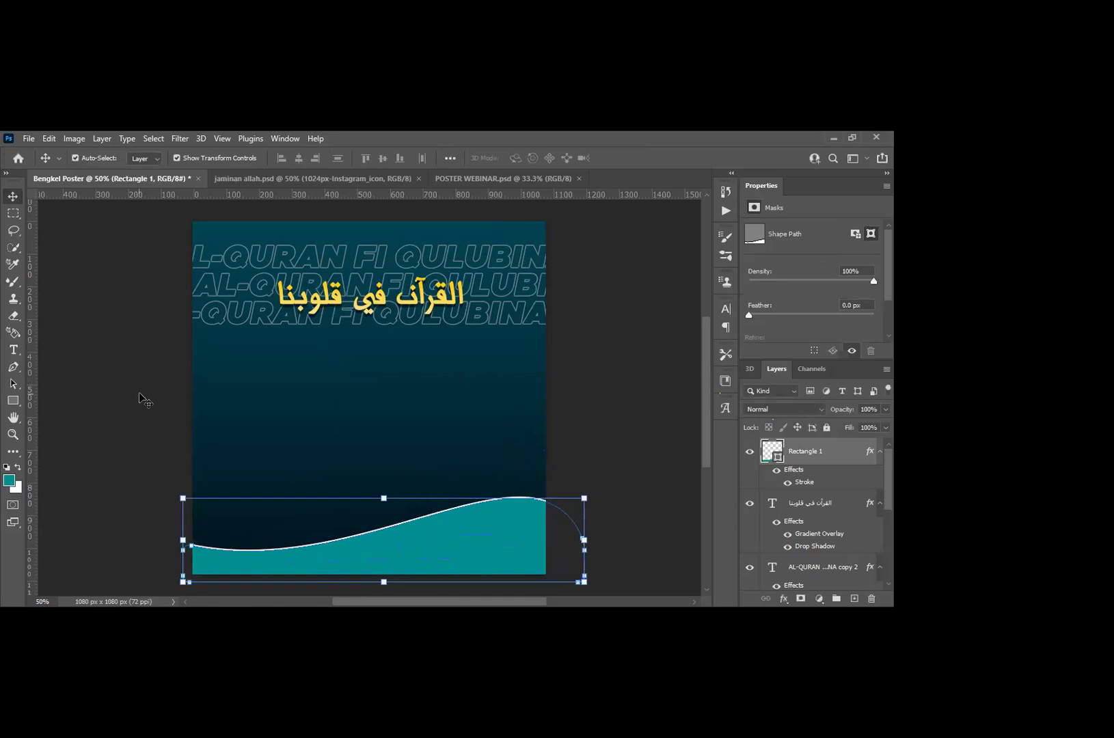
# Step: Draw a second teal rectangle about 541 x 200 px below the title, extending past the poster's left edge at about X -35 px, Y 456 px
pyautogui.click(12, 400)
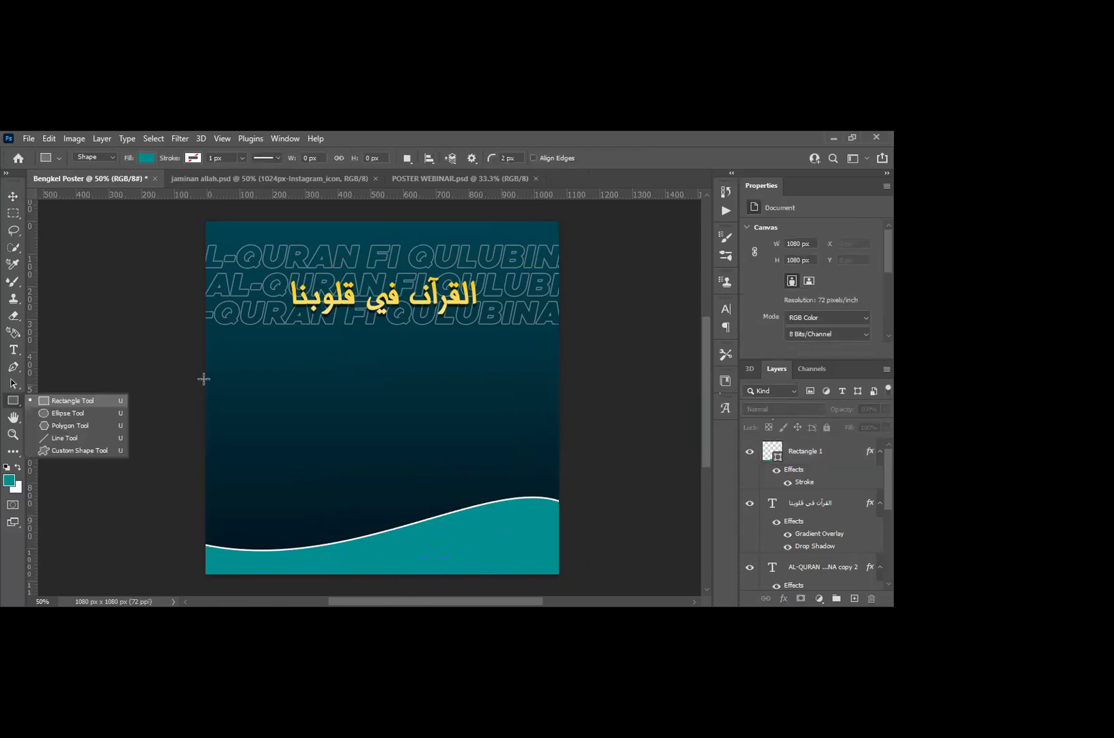
pyautogui.moveTo(194, 371); pyautogui.dragTo(371, 436)
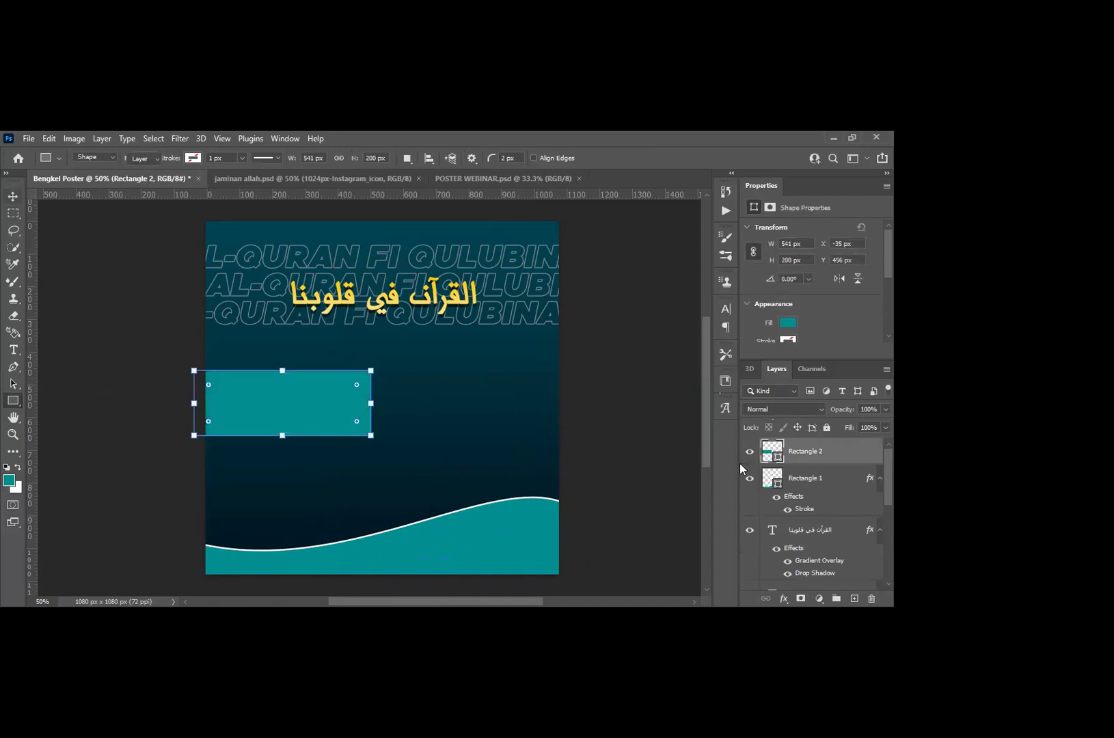
pyautogui.press('v')
pyautogui.moveTo(338, 391); pyautogui.dragTo(340, 395)
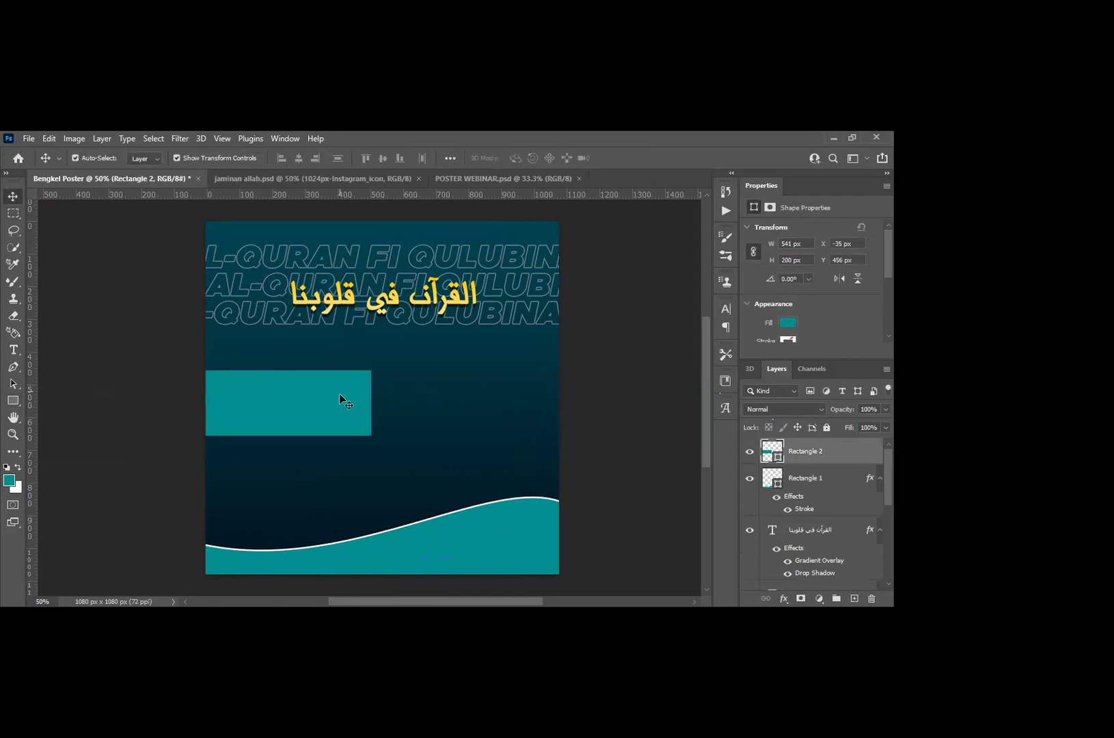
# Step: Select the second teal rectangle and start Free Transform on it
pyautogui.click(322, 401)
pyautogui.click(326, 405)
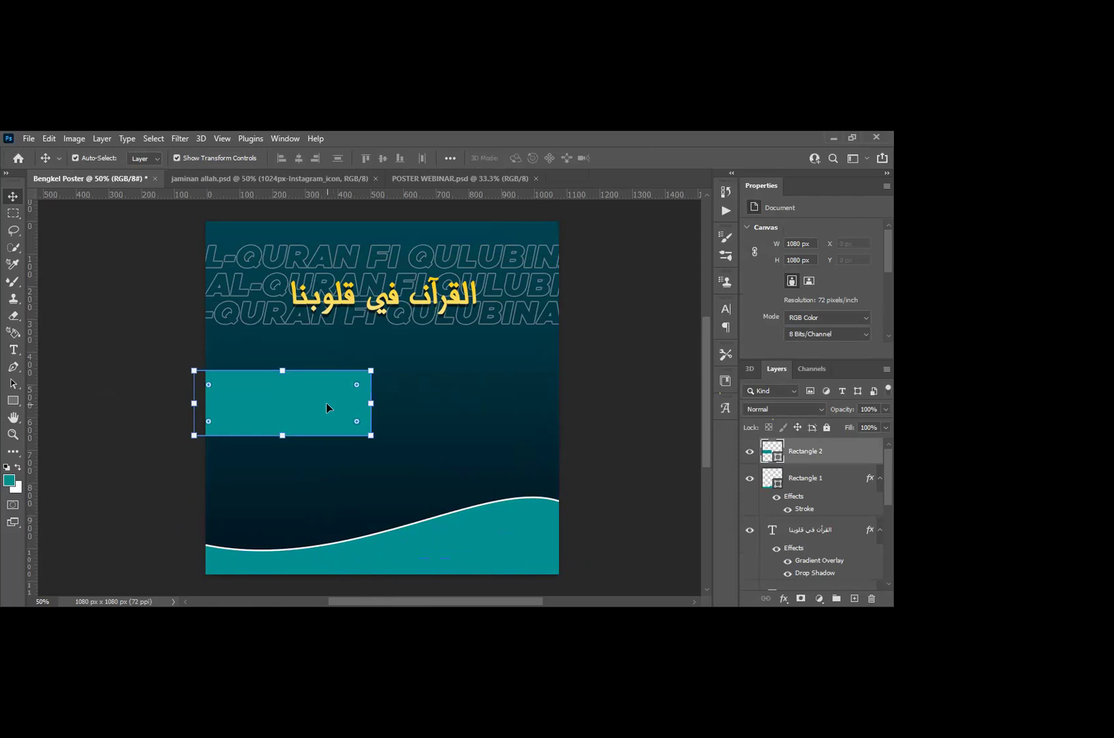
pyautogui.hotkey('ctrl', 't')
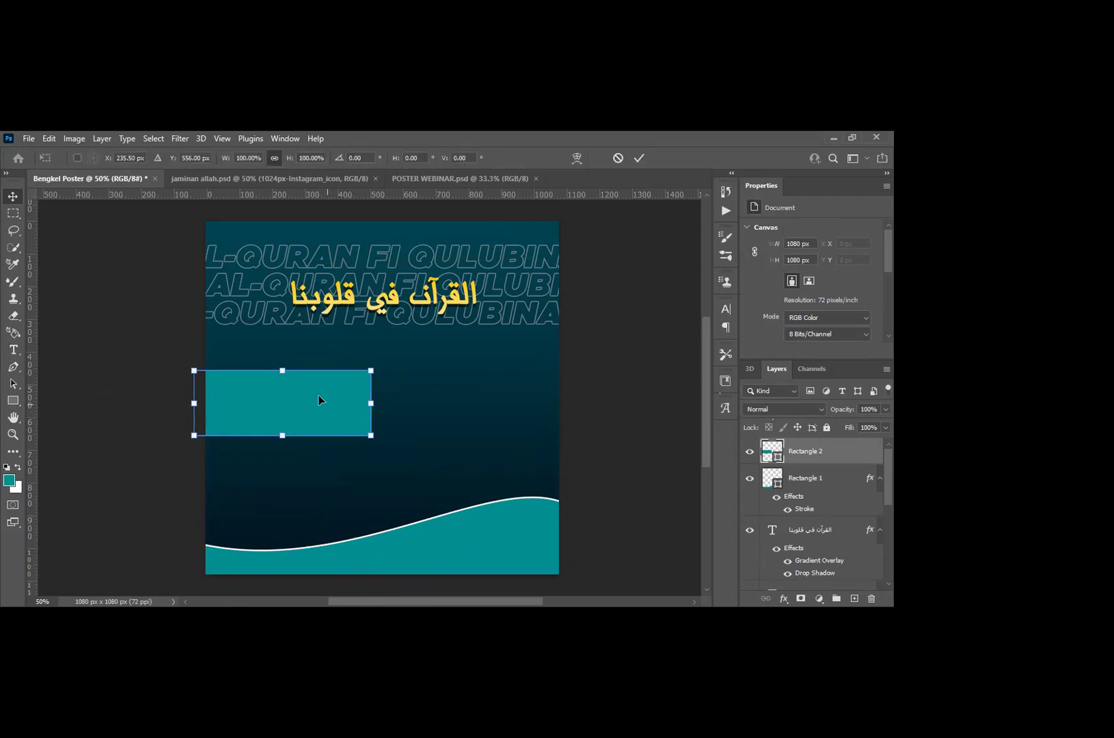
# Step: Slant the teal rectangle's end by pulling its upper-right corner inward, and accept conversion to a regular path
pyautogui.rightClick(353, 199)
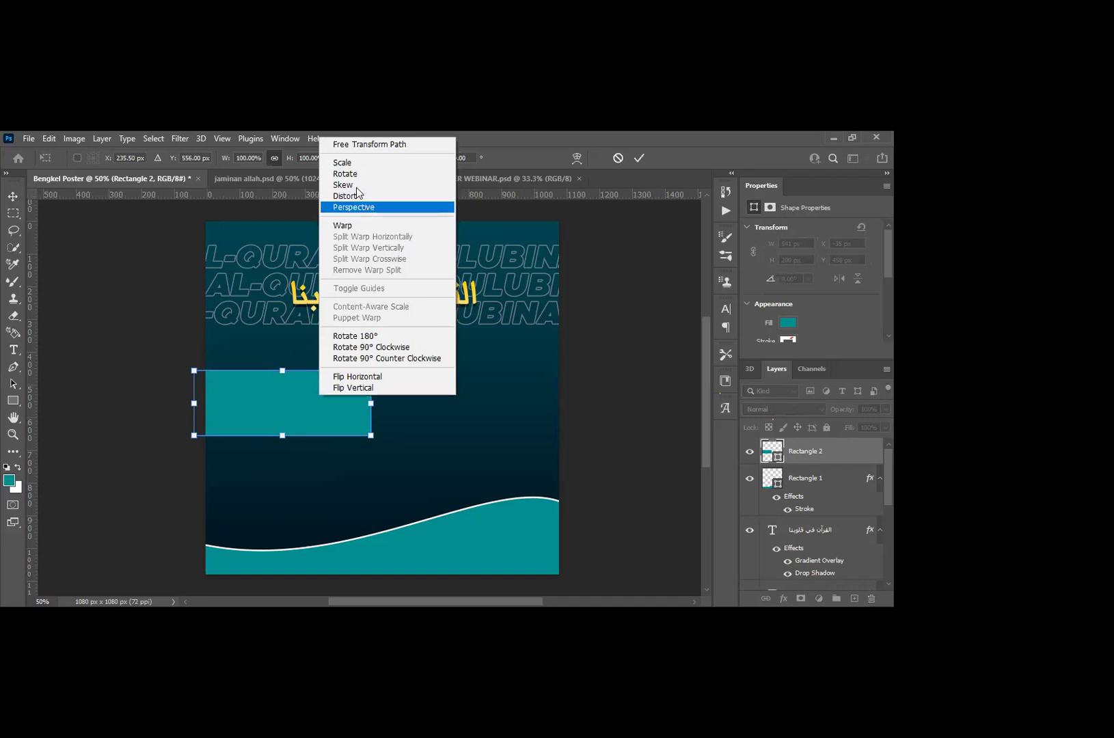
pyautogui.press('Escape')
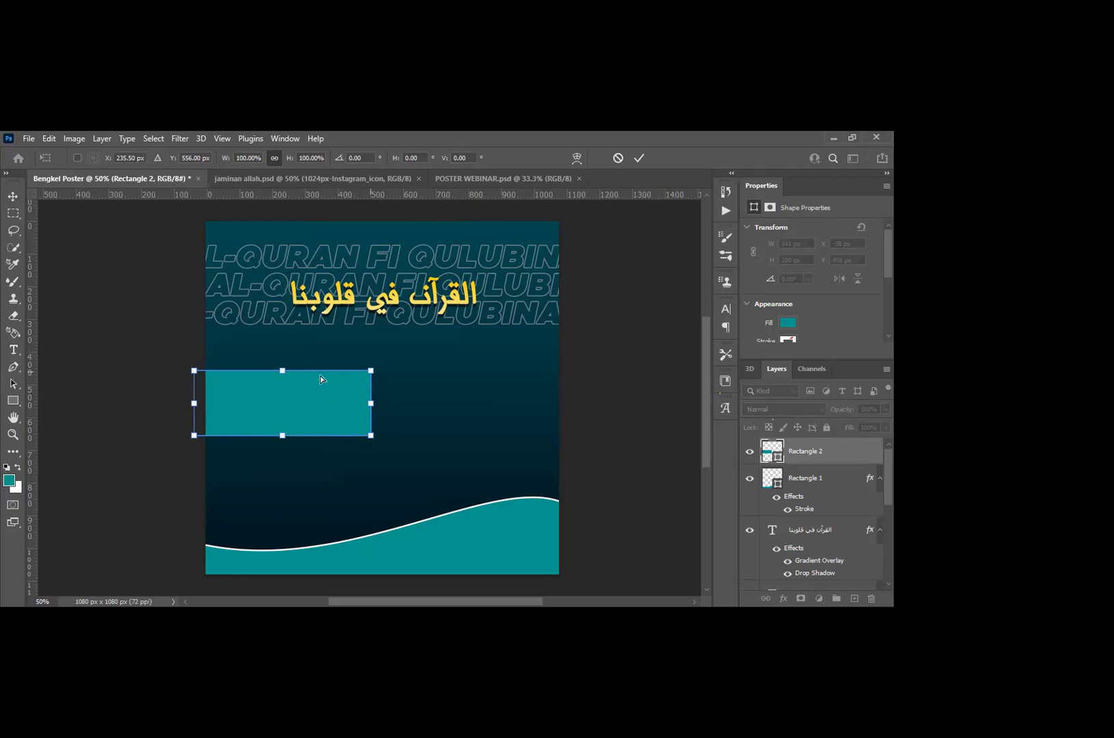
pyautogui.moveTo(371, 371); pyautogui.dragTo(321, 370)
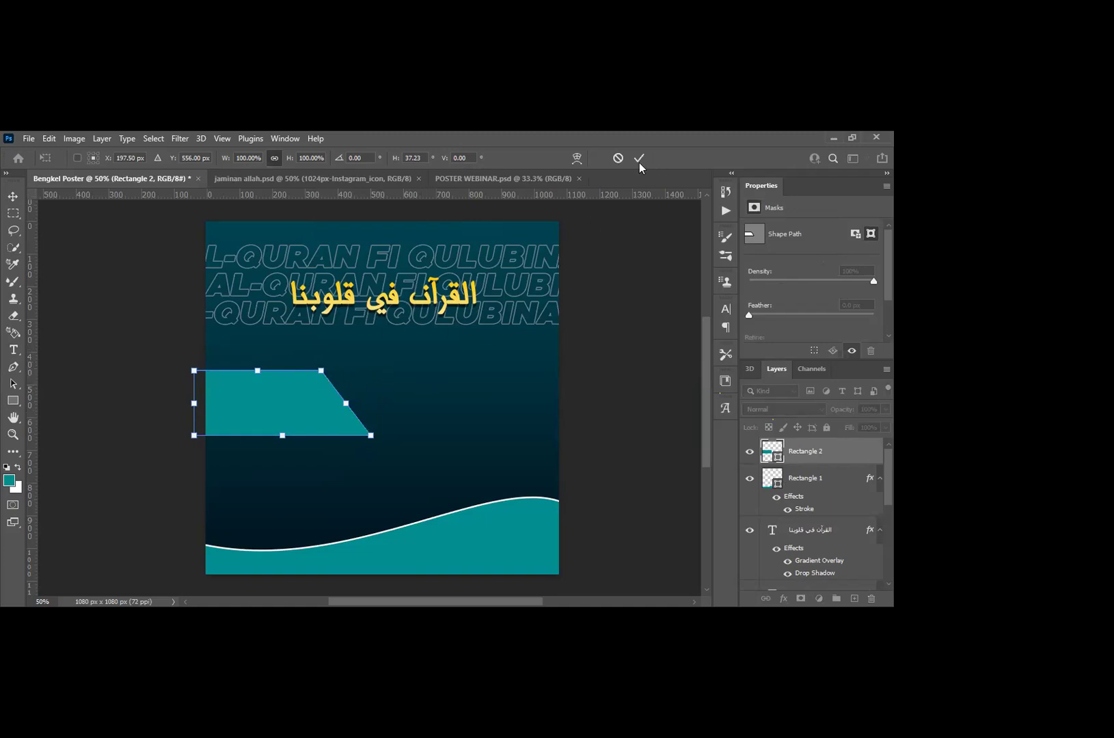
pyautogui.press('Return')
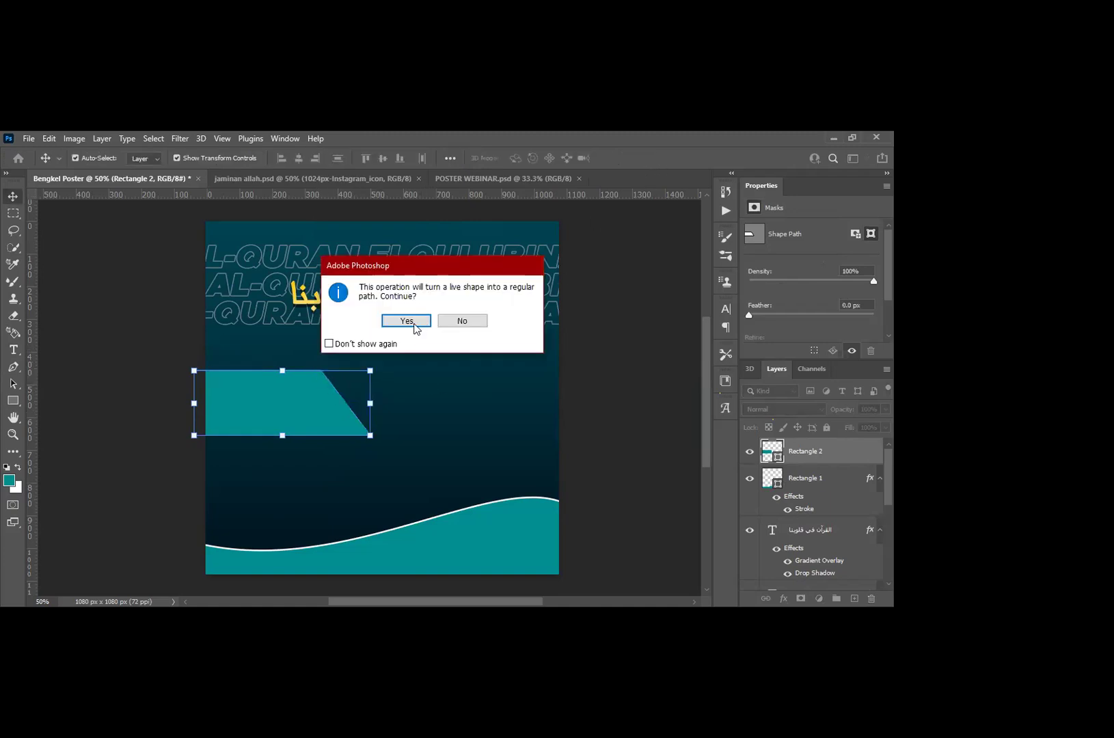
pyautogui.press('Return')
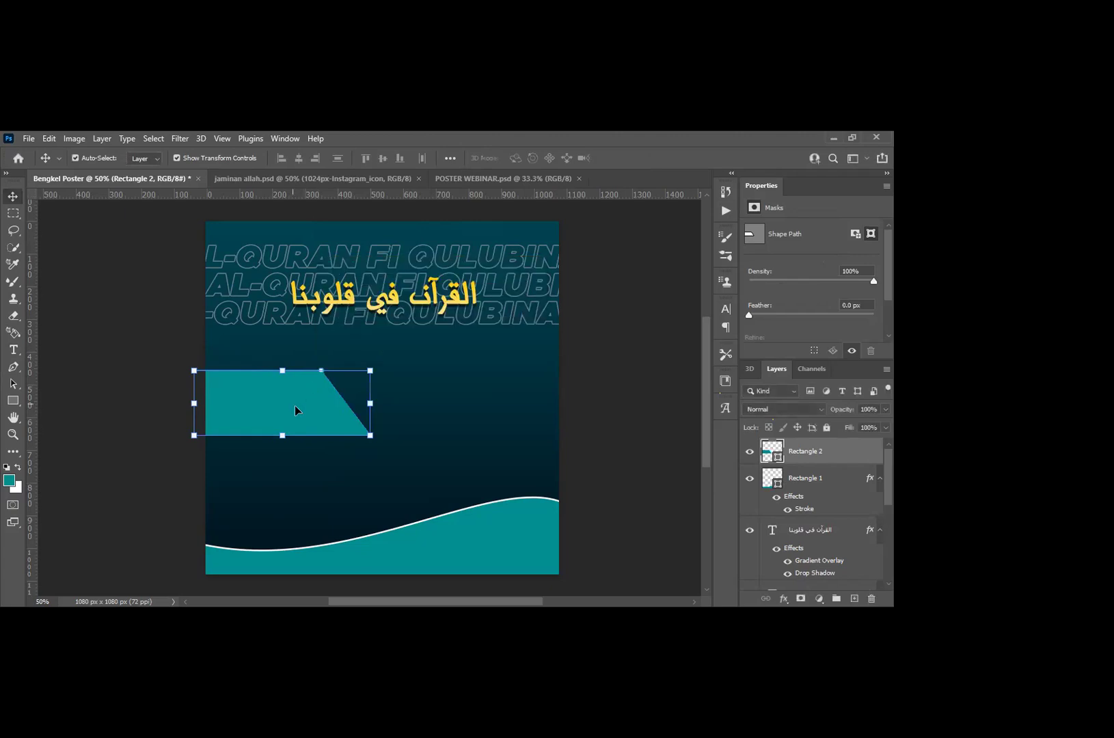
# Step: Move the slanted teal shape to the middle of the poster and reduce its height to 69%
pyautogui.moveTo(427, 443); pyautogui.dragTo(322, 468)
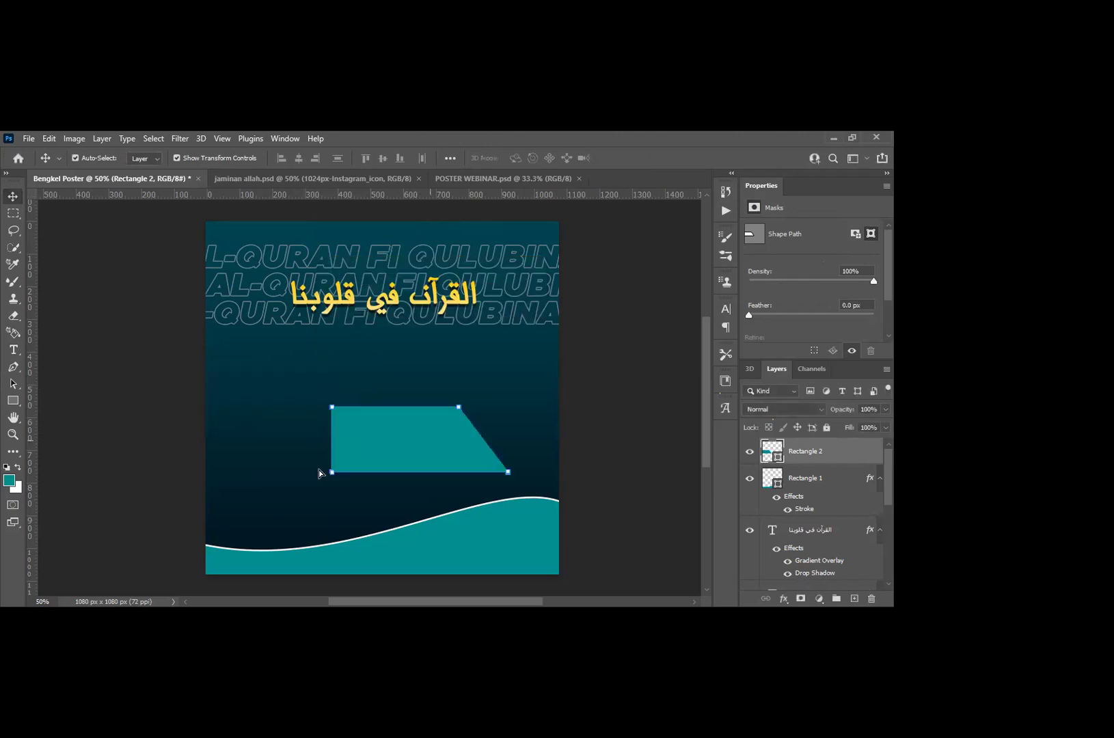
pyautogui.moveTo(458, 422); pyautogui.dragTo(339, 476)
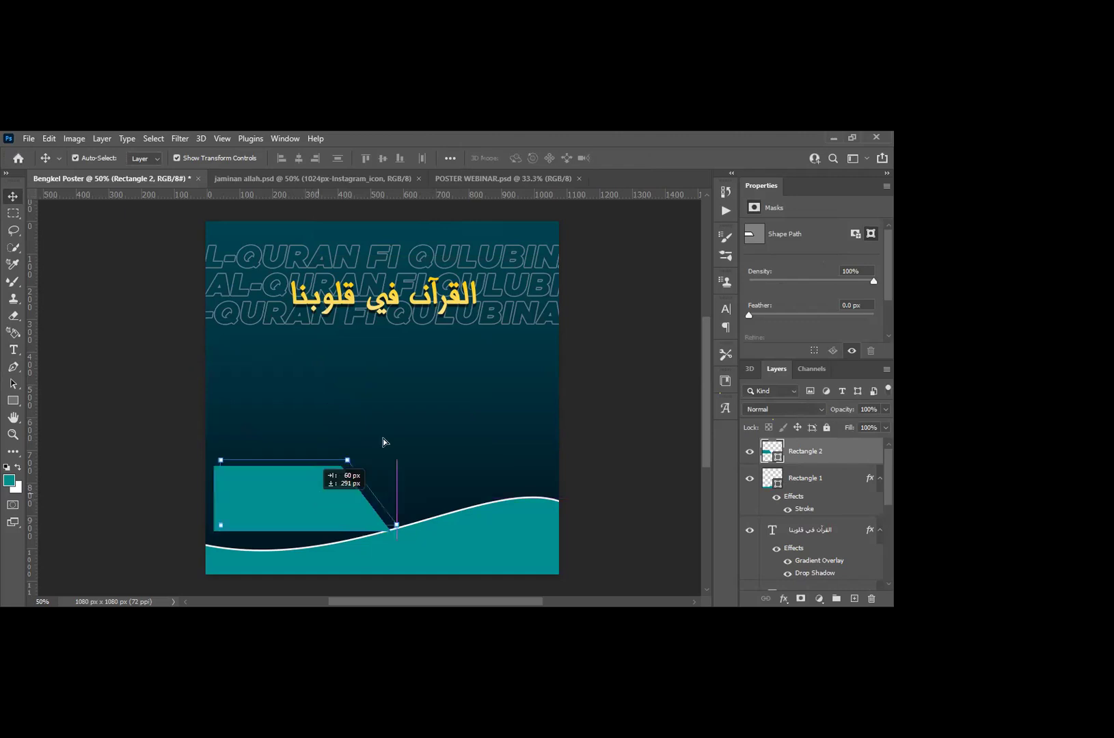
pyautogui.hotkey('ctrl', 'z')
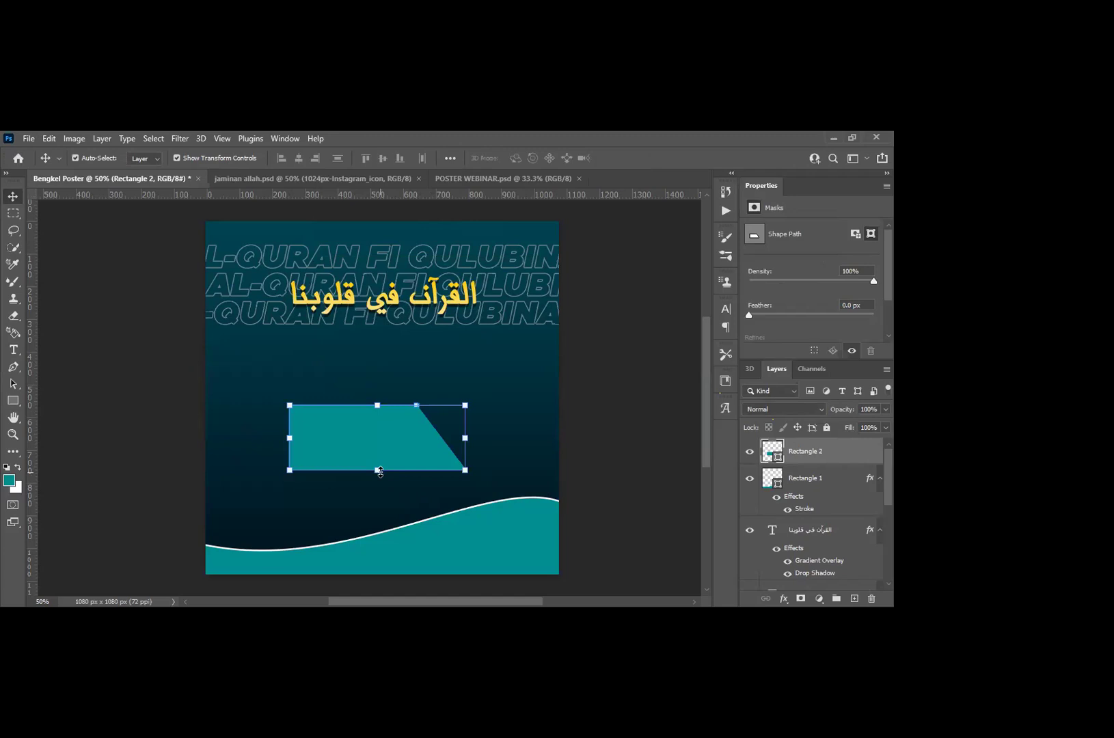
pyautogui.hotkey('ctrl', 't')
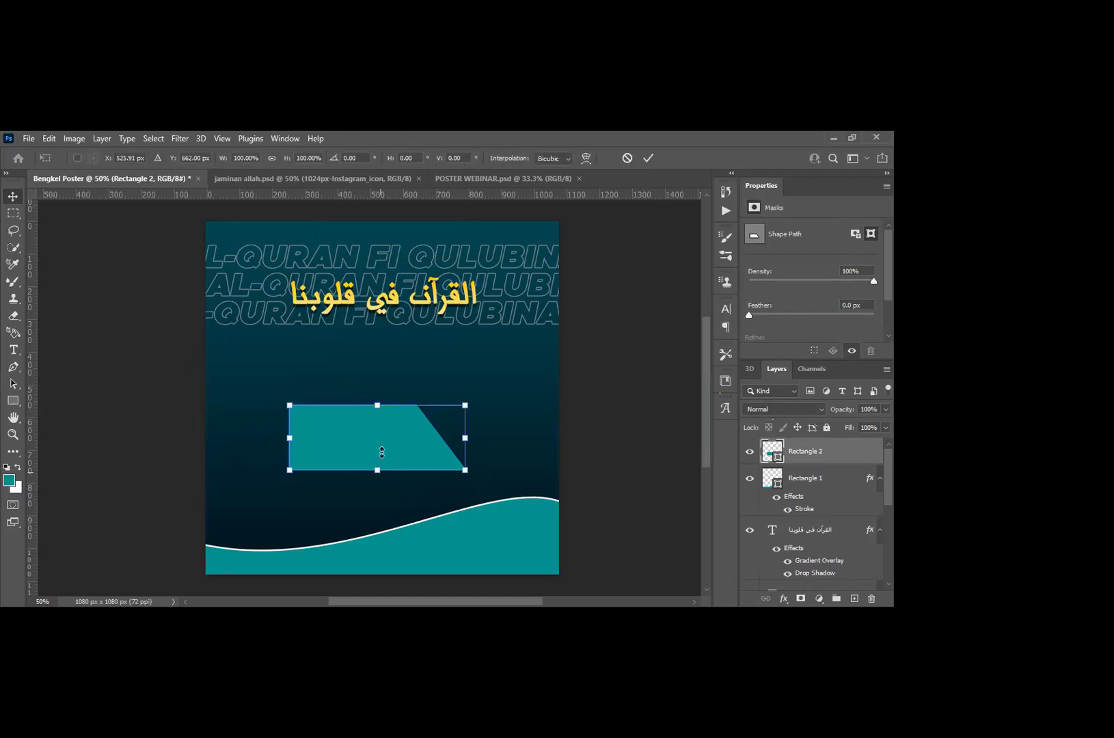
pyautogui.moveTo(382, 451); pyautogui.dragTo(378, 449)
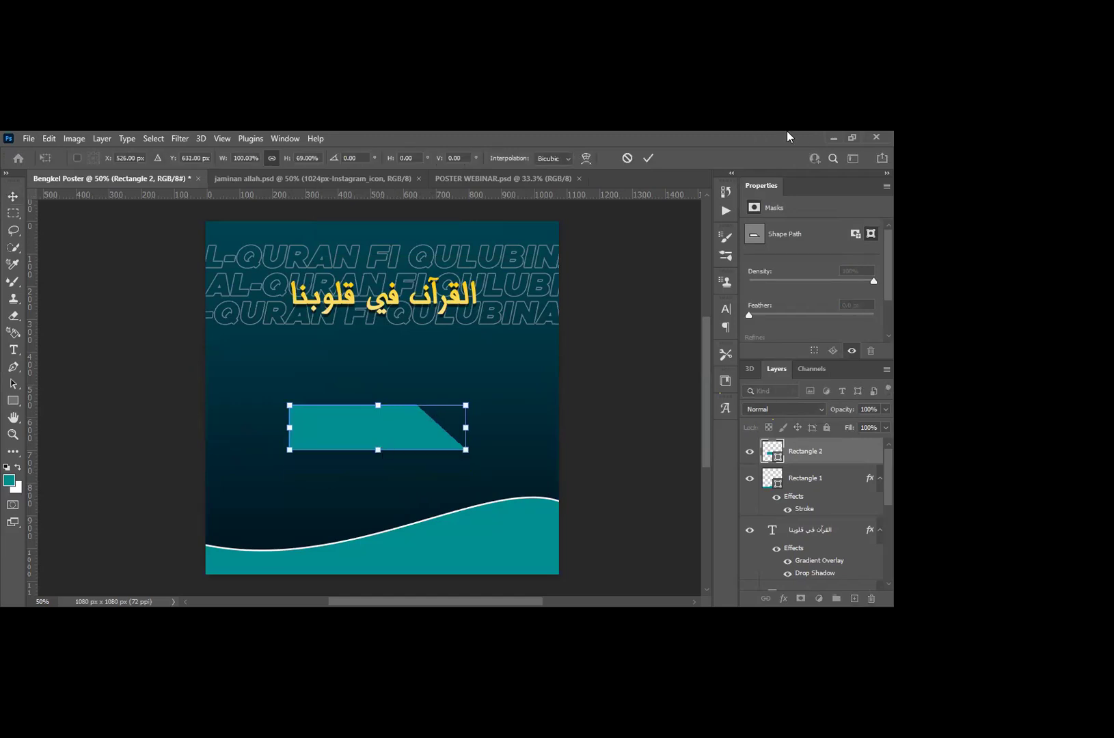
pyautogui.click(646, 158)
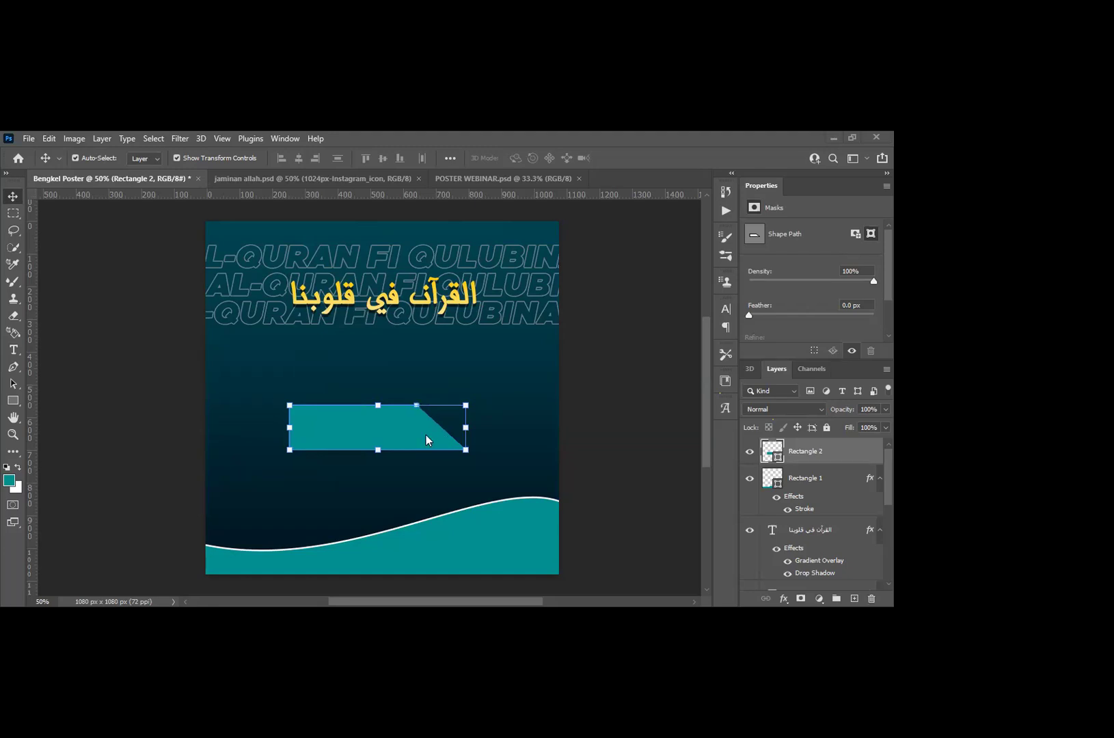
# Step: Delete the slanted teal shape and draw a new rectangle about 575 × 150 px near the poster's left edge, below the title
pyautogui.press('Delete')
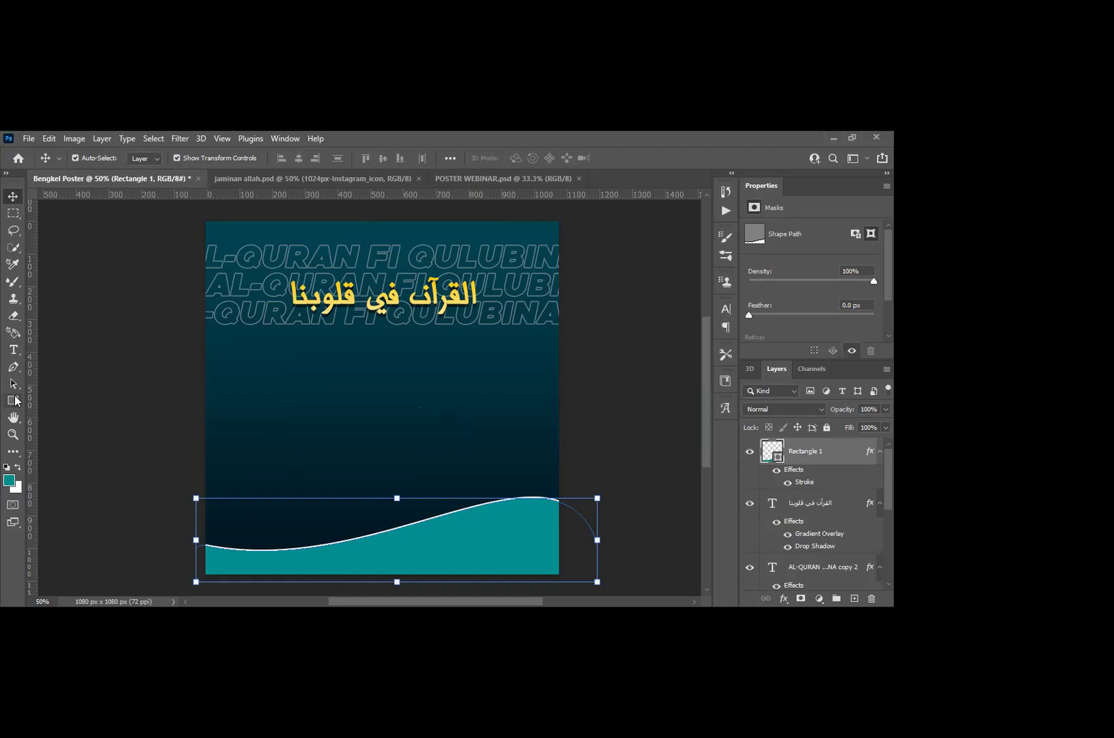
pyautogui.moveTo(17, 402); pyautogui.dragTo(56, 403)
pyautogui.click(212, 372)
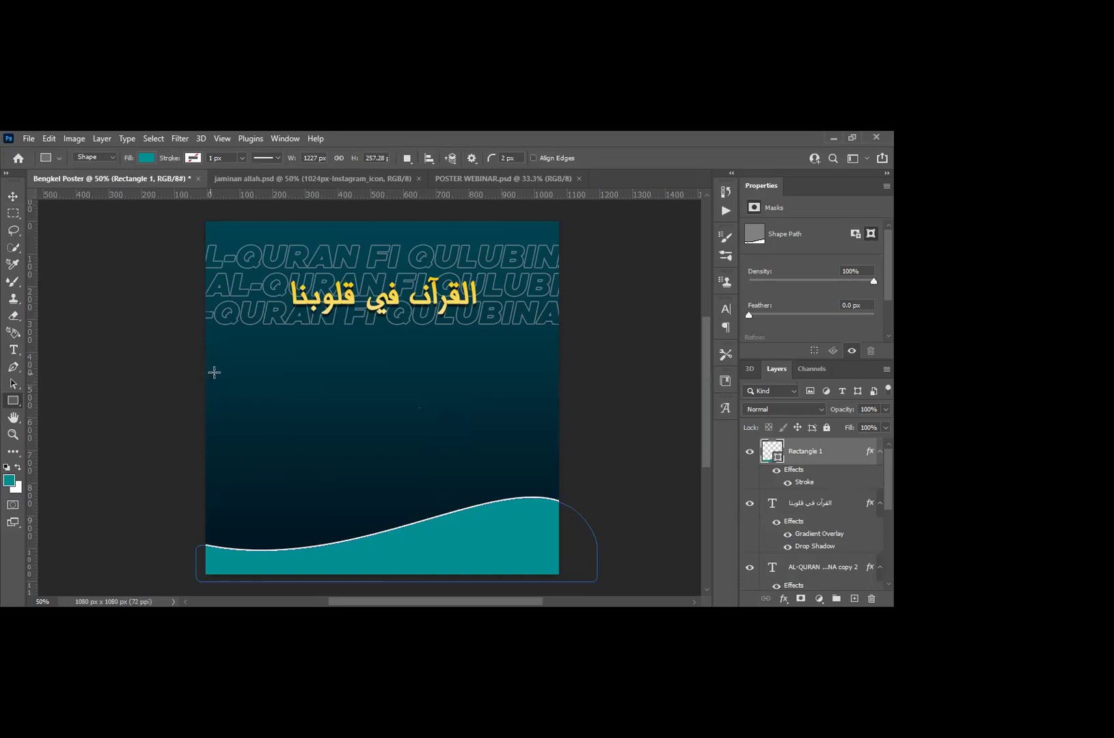
pyautogui.moveTo(284, 400); pyautogui.dragTo(305, 406)
pyautogui.moveTo(397, 418); pyautogui.dragTo(395, 419)
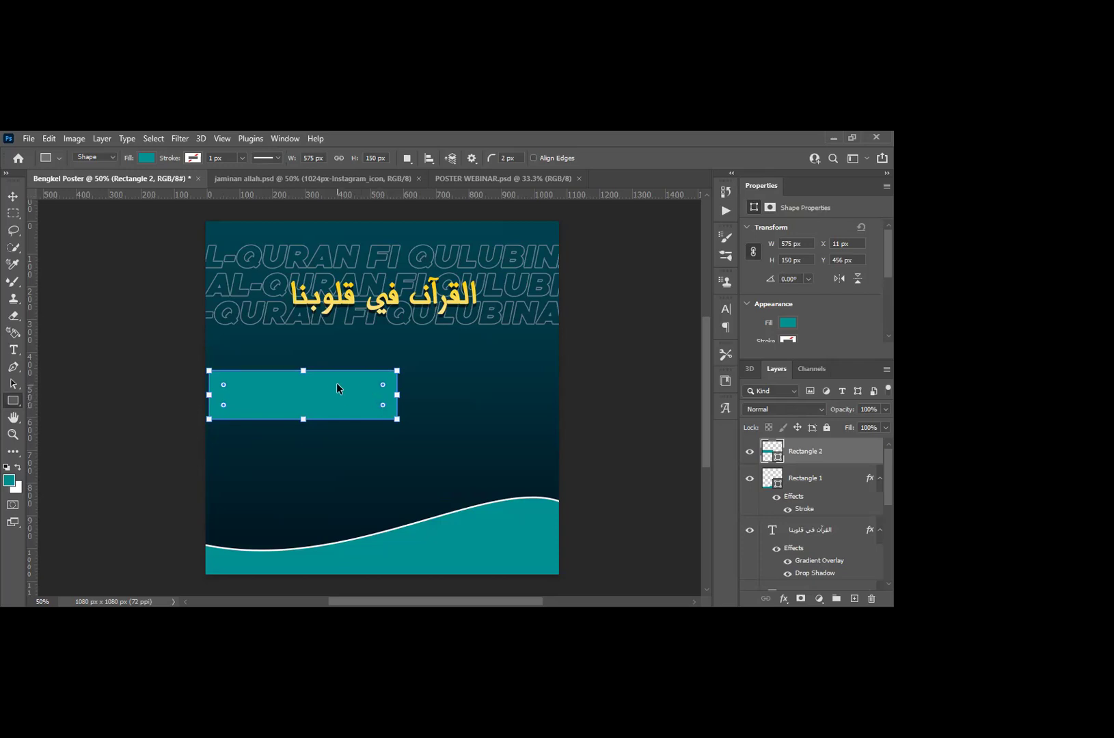
# Step: Skew the new rectangle's right corners inward, the lower one further, for a slanted end, and convert it to a regular path
pyautogui.hotkey('ctrl', 't')
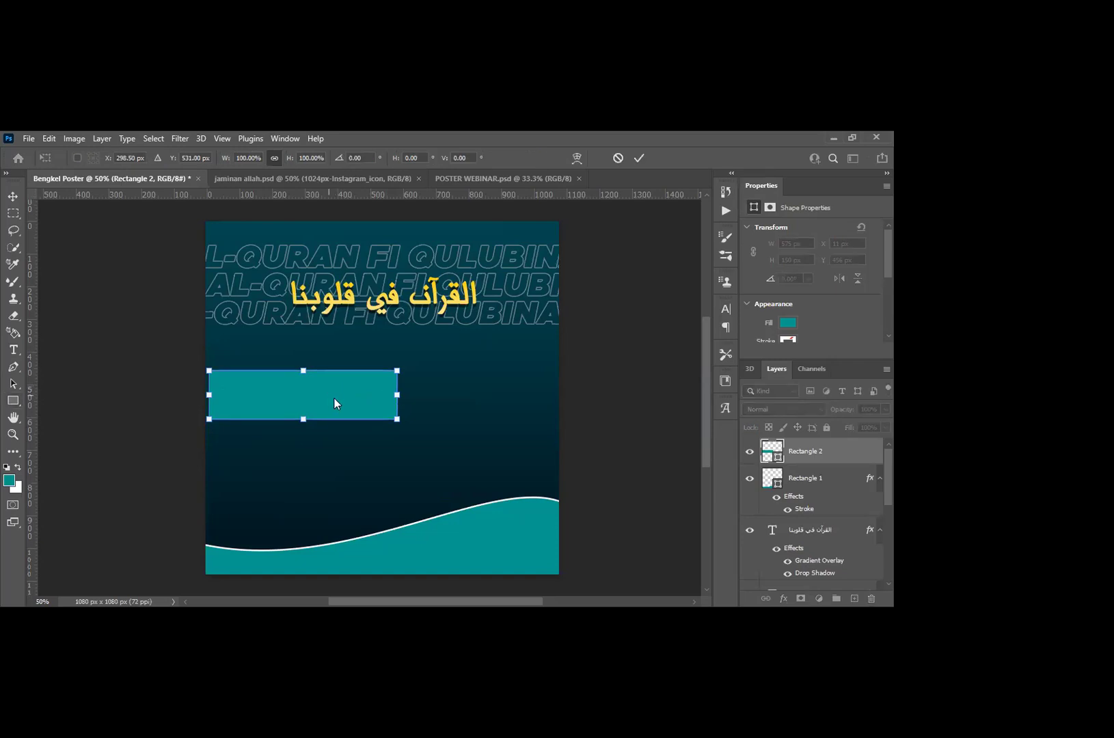
pyautogui.rightClick(360, 264)
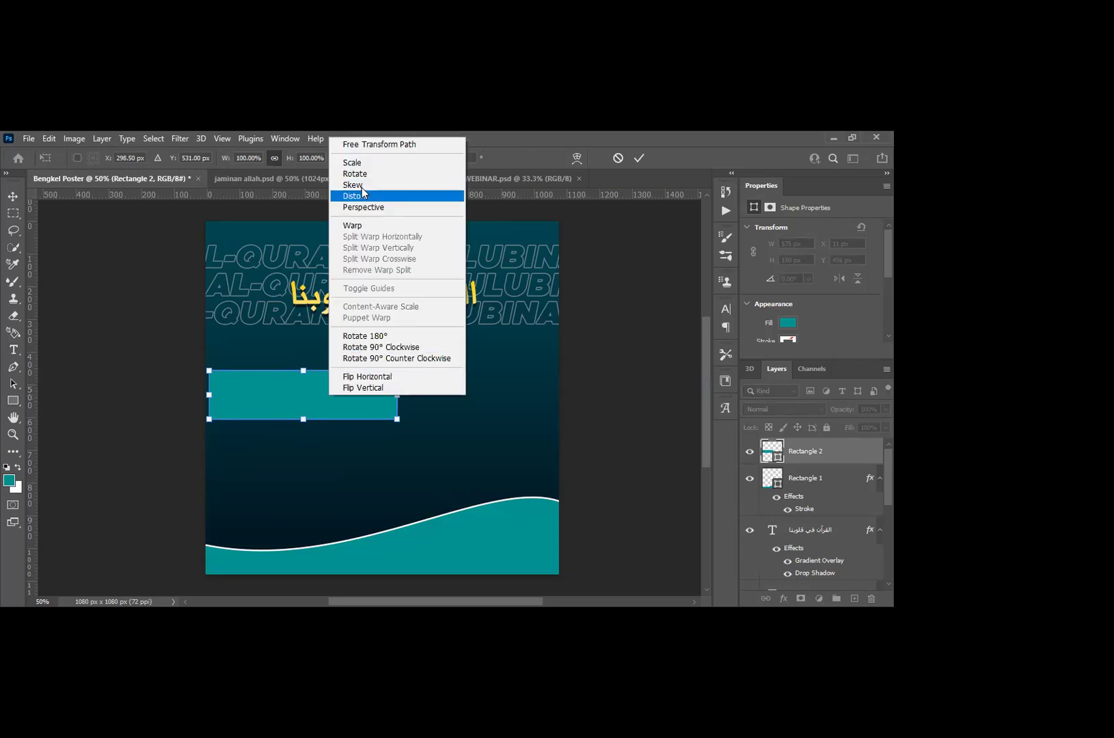
pyautogui.click(362, 187)
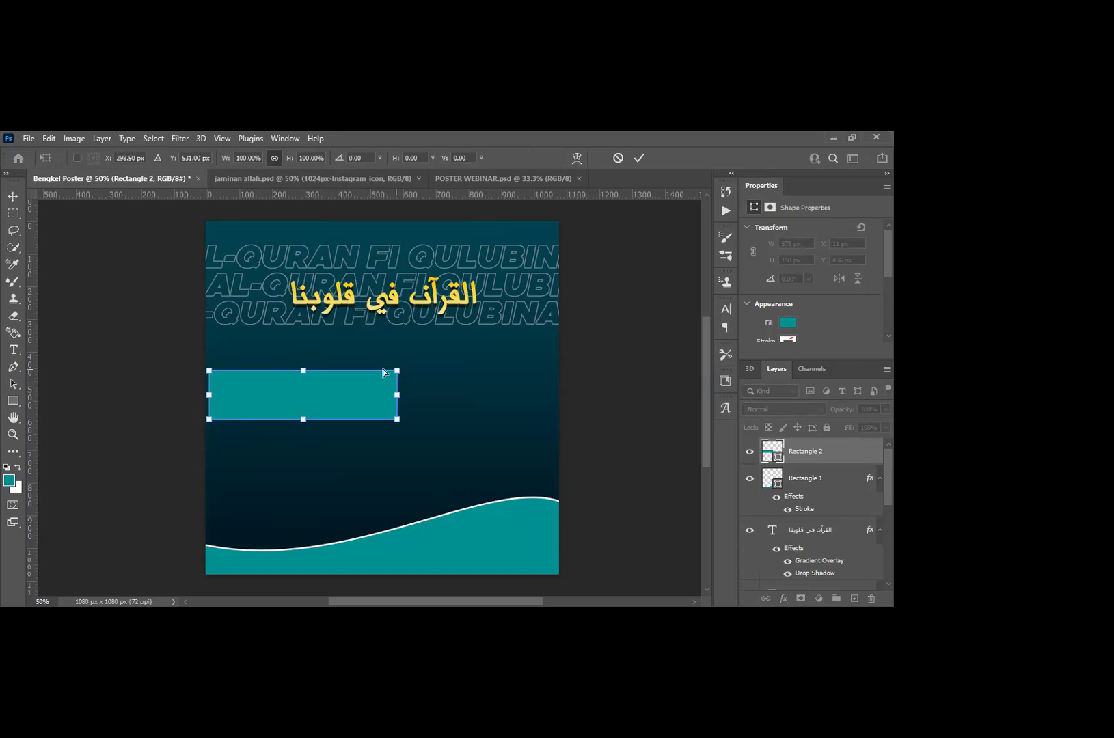
pyautogui.moveTo(355, 371); pyautogui.dragTo(349, 366)
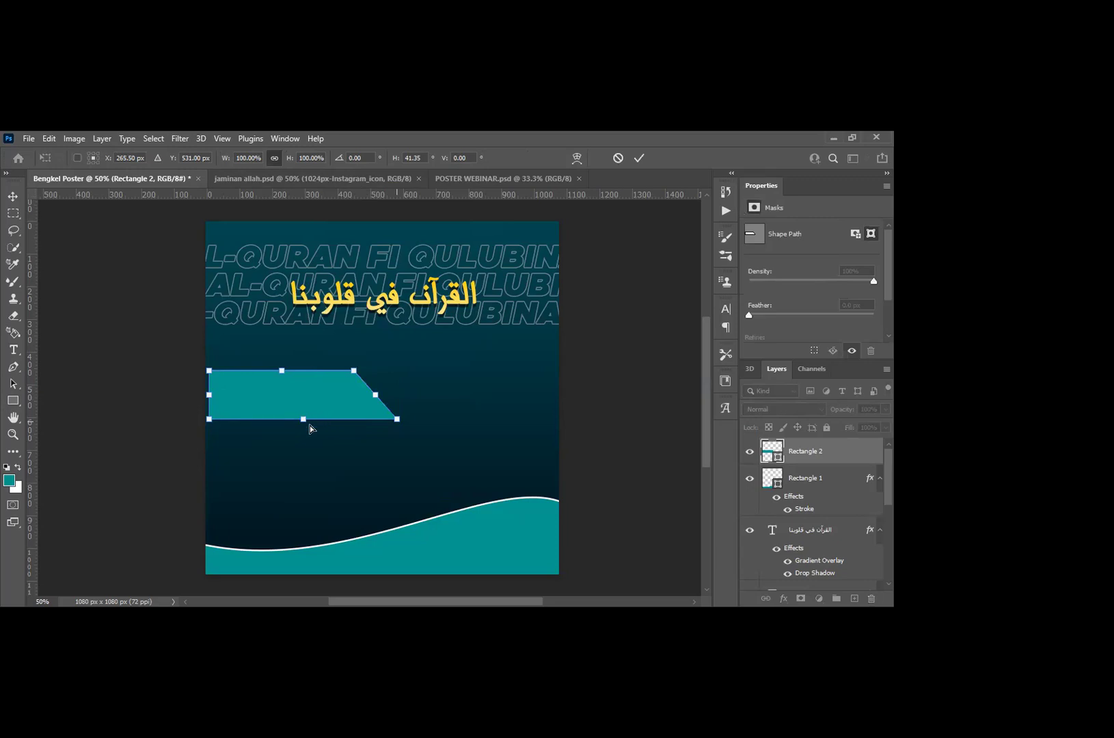
pyautogui.moveTo(310, 424); pyautogui.dragTo(311, 436)
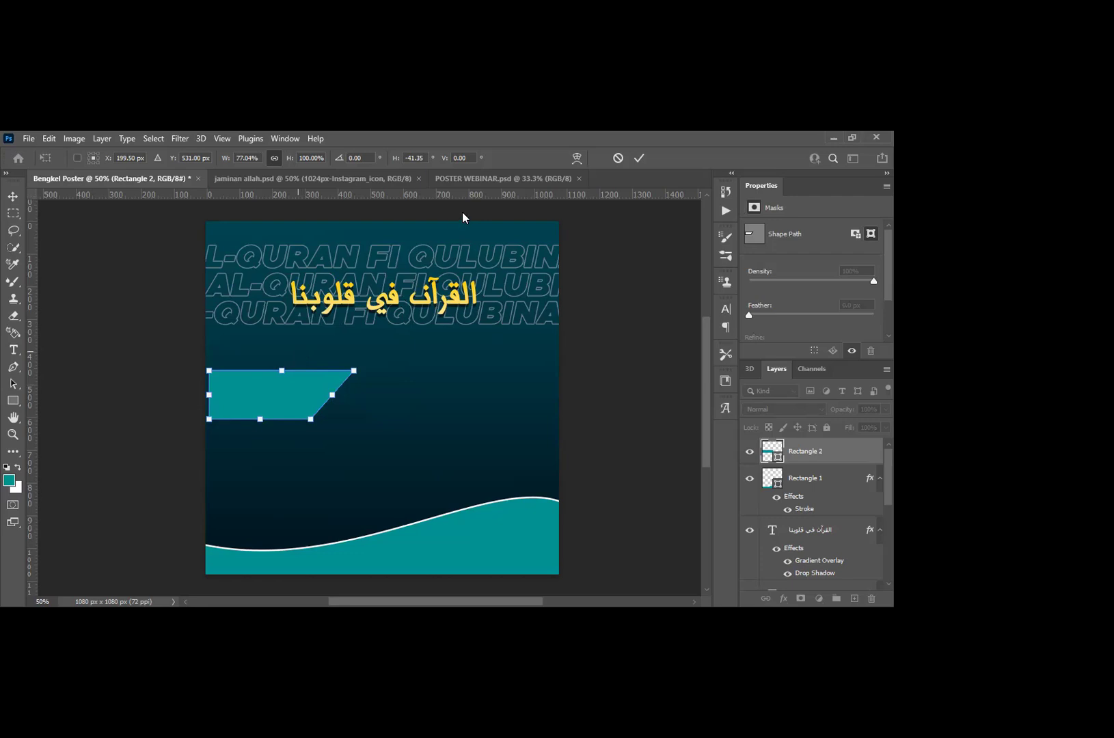
pyautogui.click(637, 161)
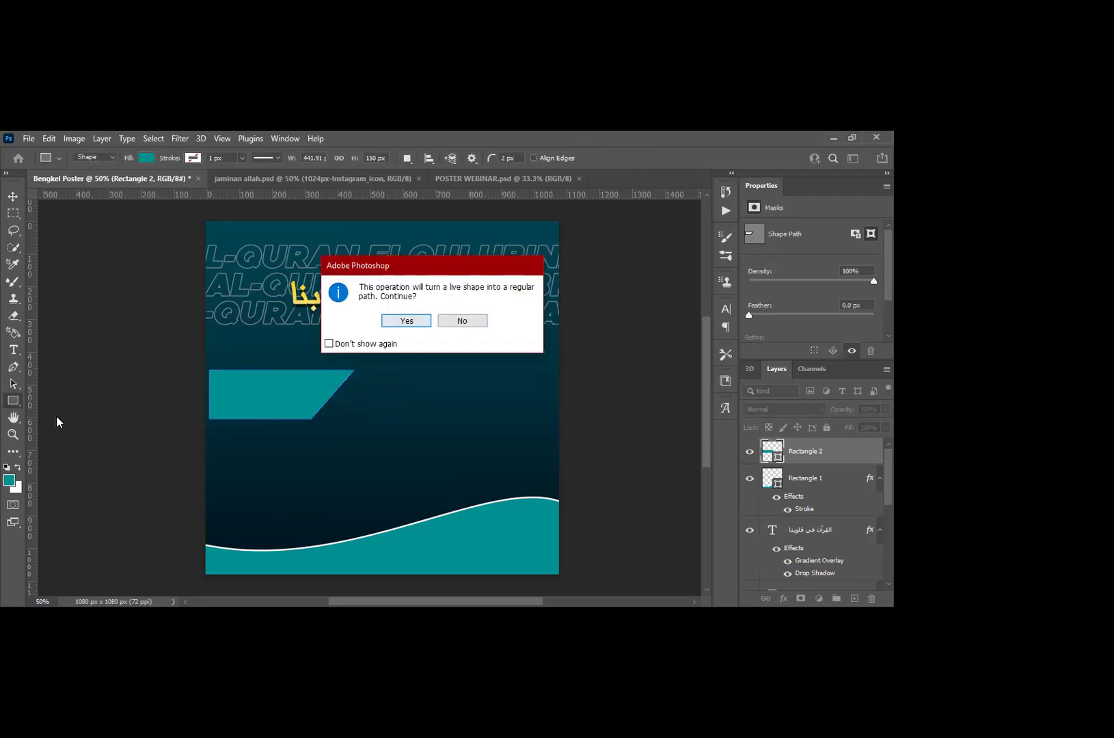
pyautogui.press('Return')
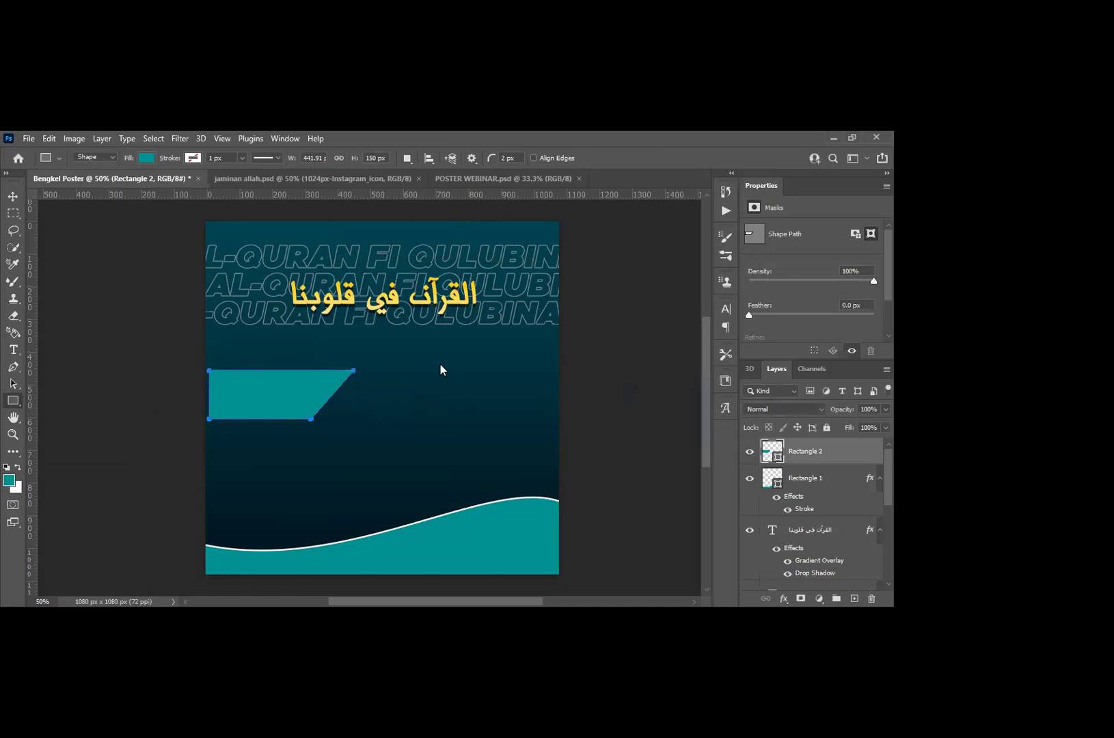
# Step: Draw a teal circle about 356 px in diameter with the Ellipse tool, to the right of the slanted banner
pyautogui.keyDown('alt'); pyautogui.click(13, 403); pyautogui.keyUp('alt')
pyautogui.moveTo(415, 367); pyautogui.dragTo(428, 440)
pyautogui.hotkey('ctrl', 'z')
pyautogui.moveTo(389, 369); pyautogui.dragTo(505, 485)
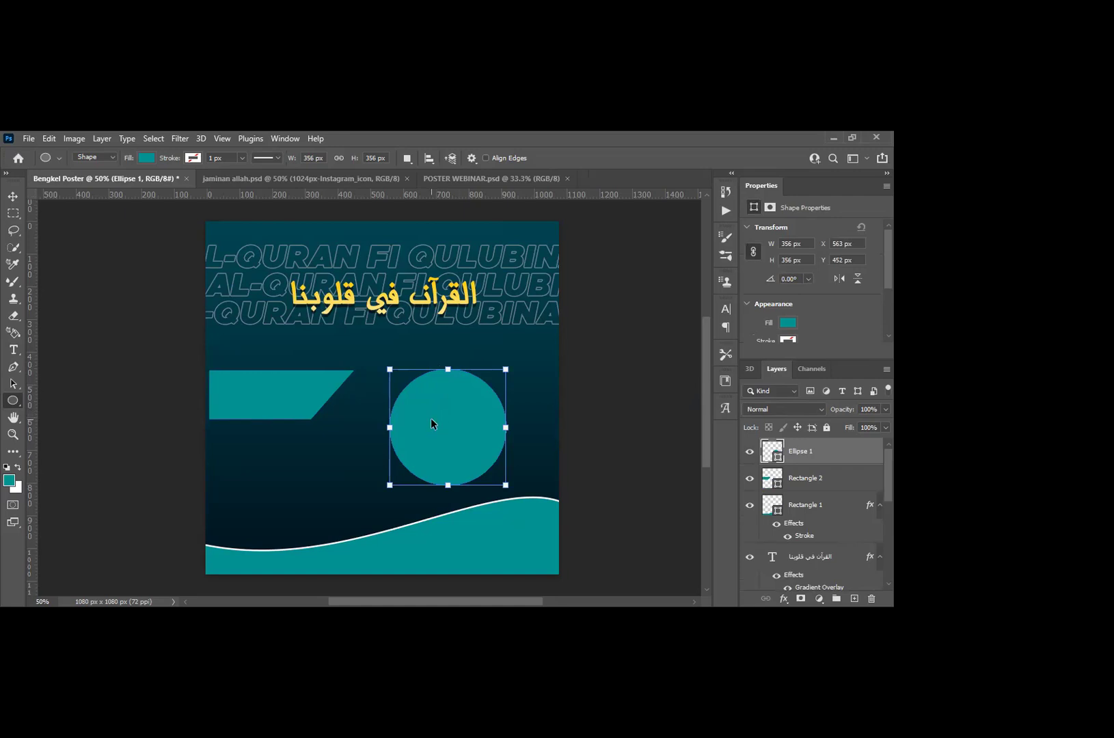
# Step: Warp the circle into an irregular blob by bending its top and left edges inward, convert it to a regular path and deselect it
pyautogui.hotkey('ctrl', 't')
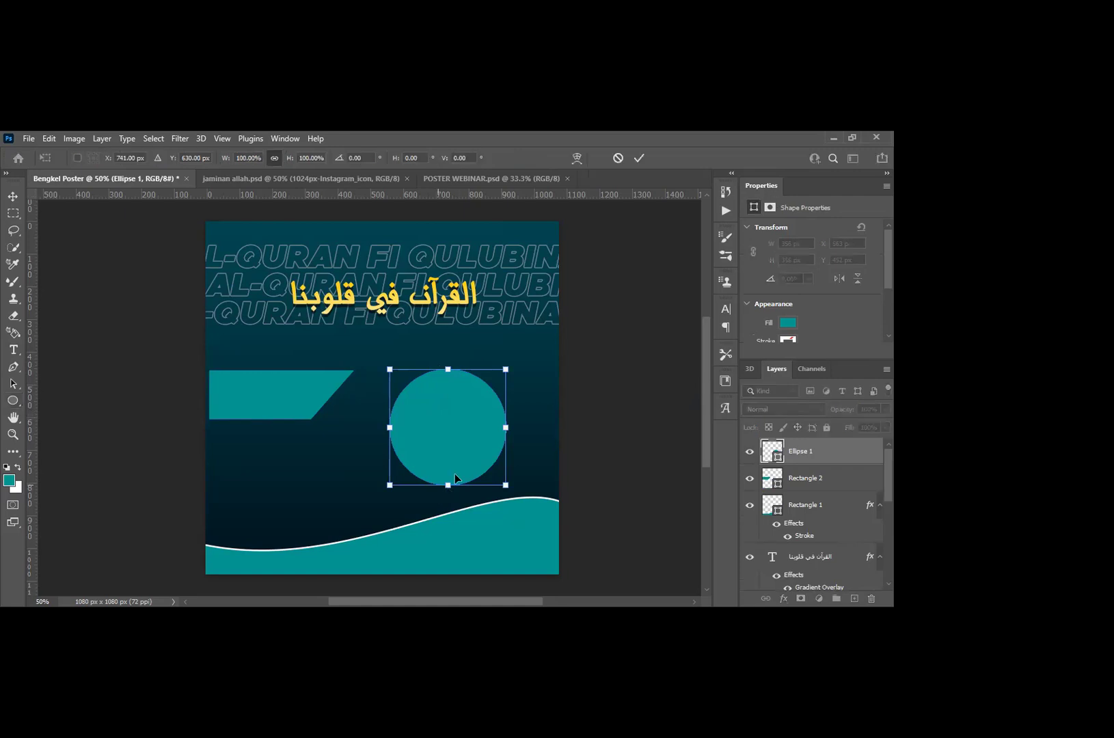
pyautogui.rightClick(457, 429)
pyautogui.click(473, 252)
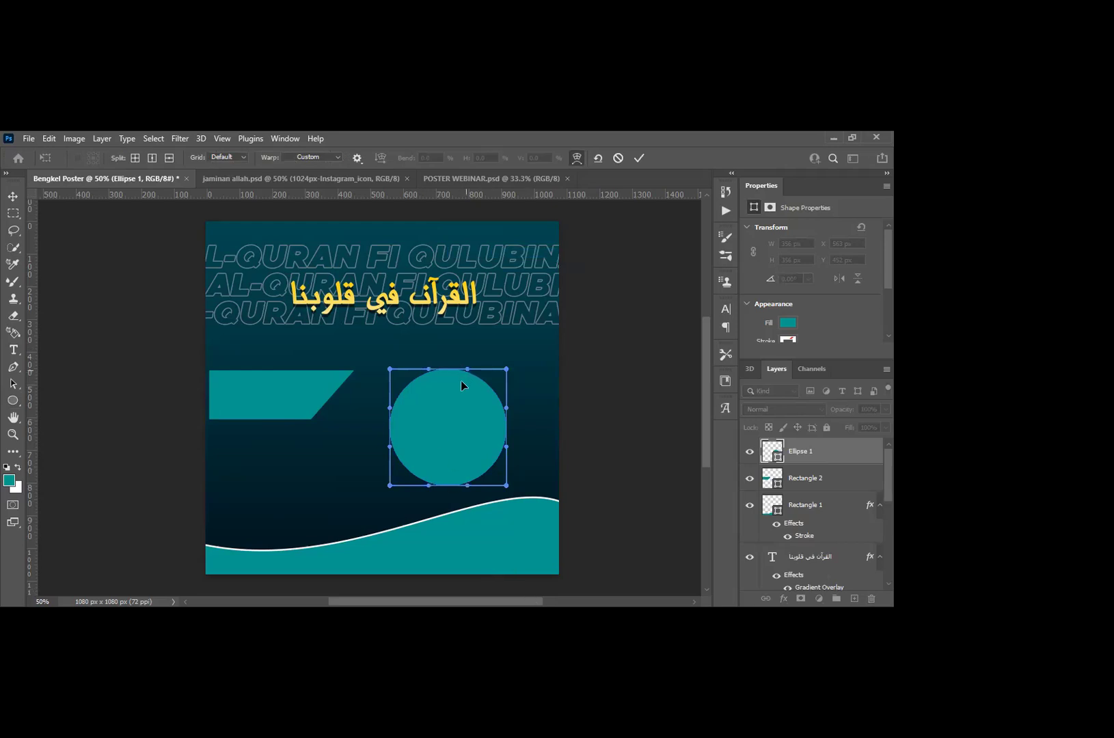
pyautogui.moveTo(455, 410); pyautogui.dragTo(403, 434)
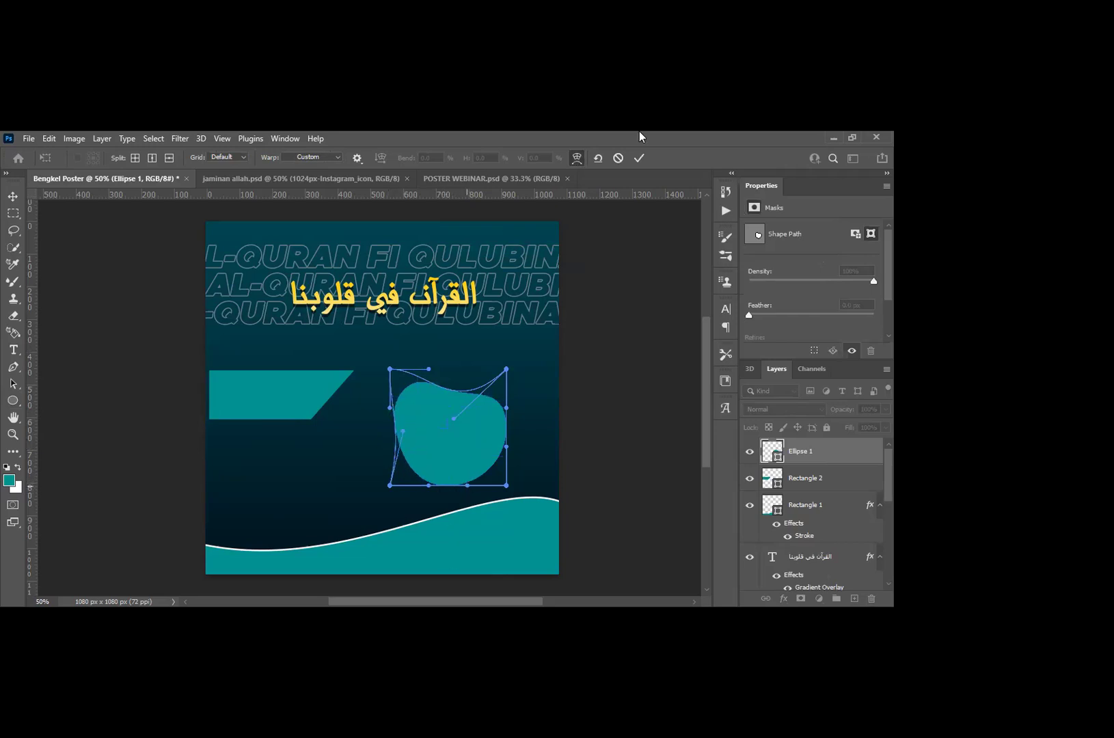
pyautogui.click(637, 158)
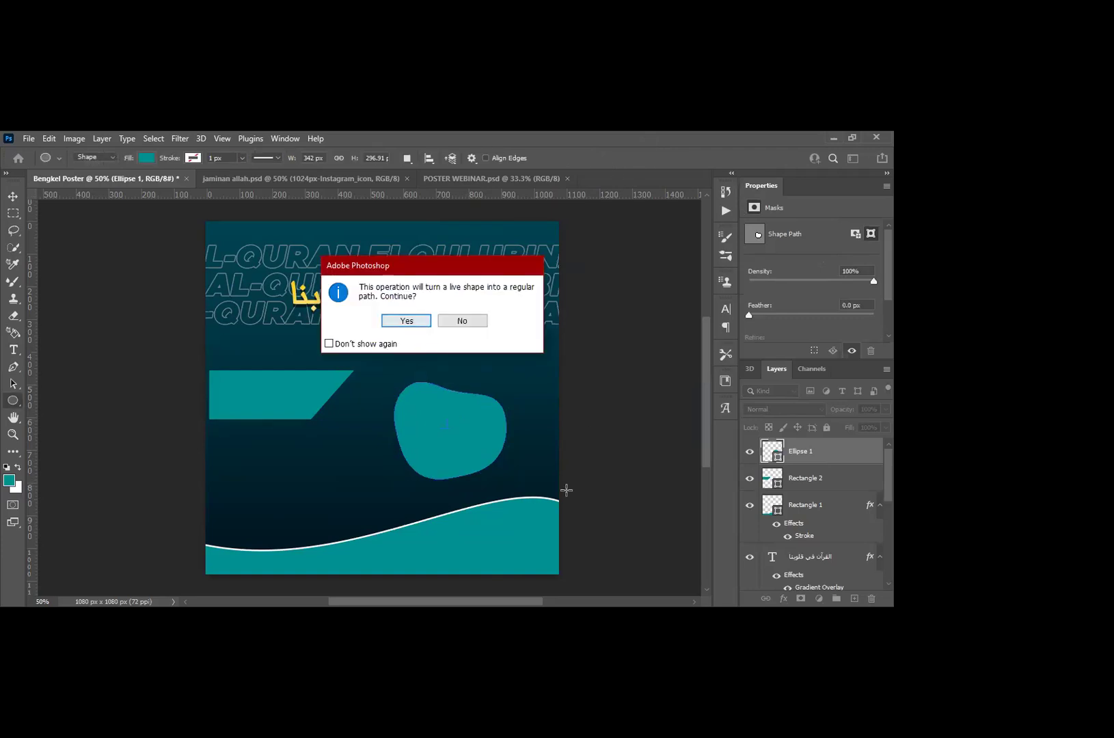
pyautogui.press('Return')
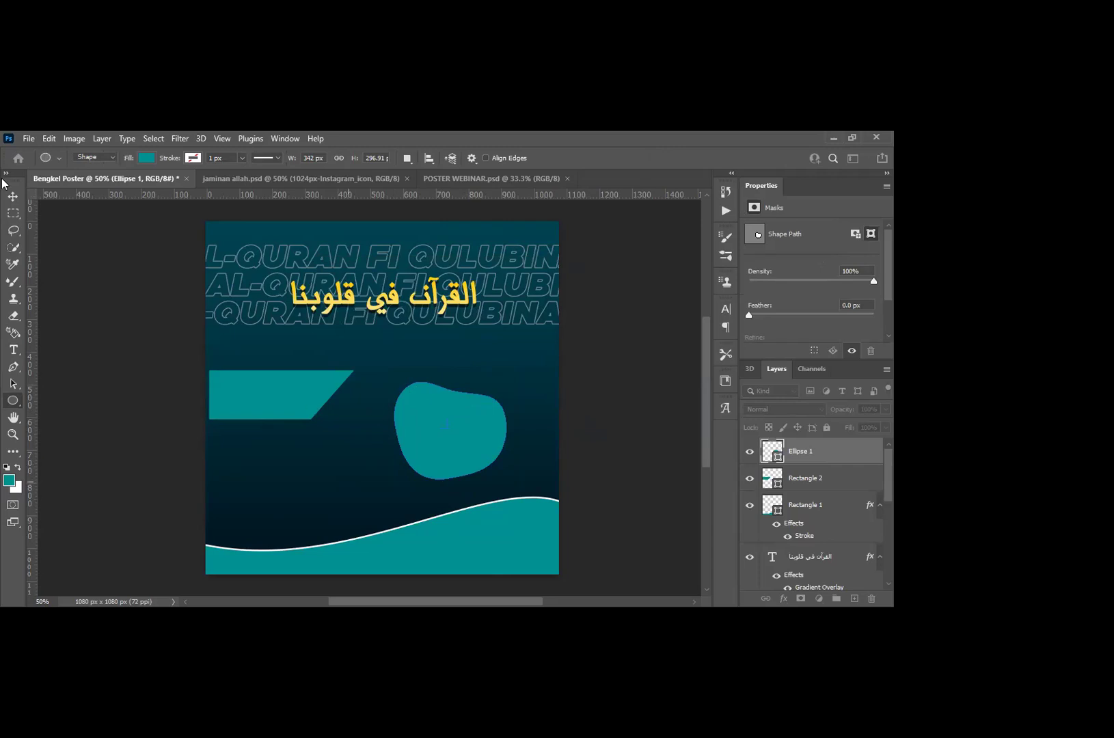
pyautogui.press('v')
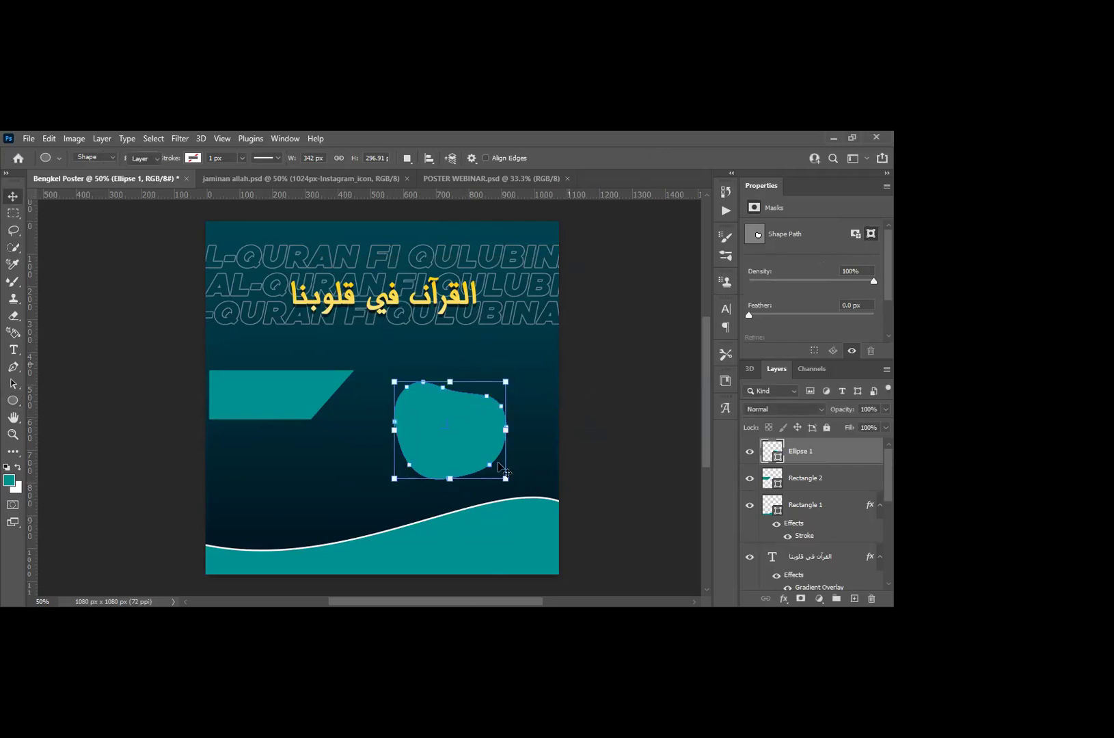
pyautogui.click(75, 437)
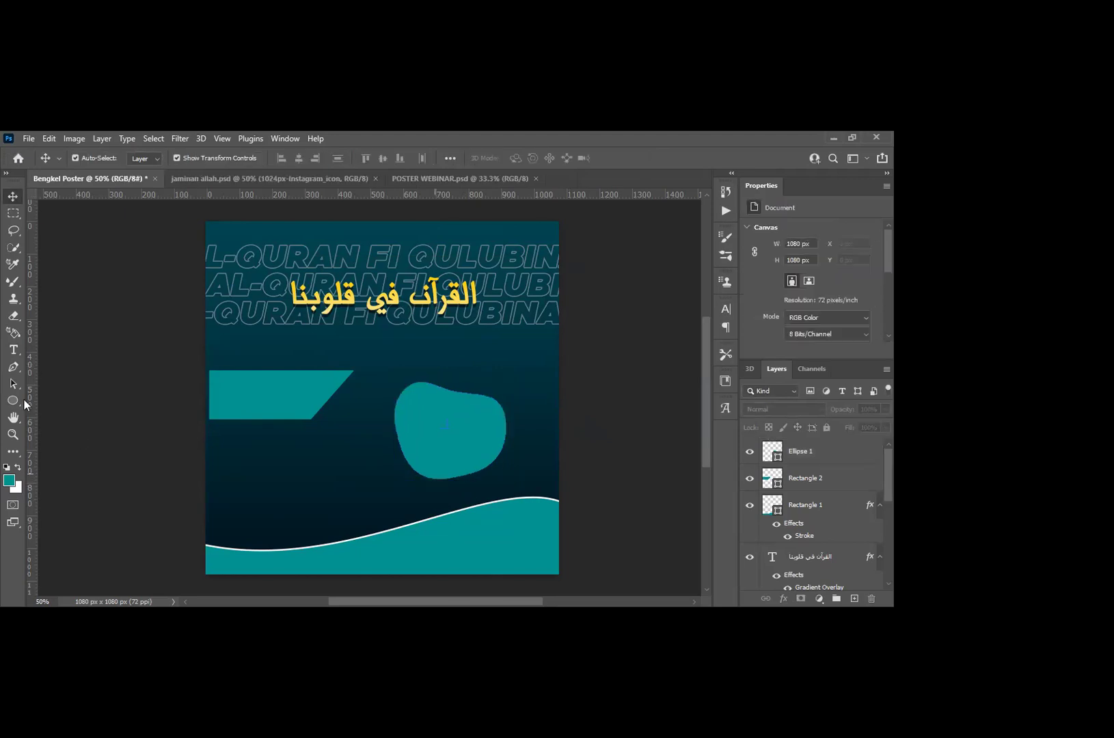
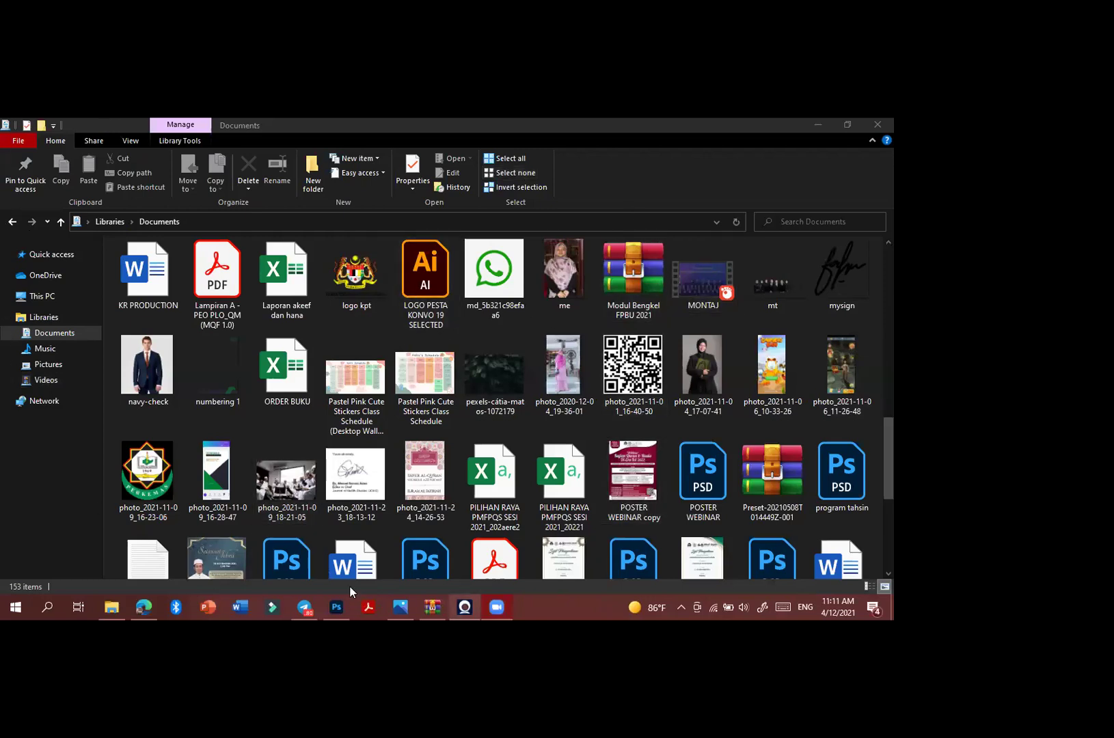
# Step: Bring the navy-check image from the Documents folder into Photoshop as a separate document
pyautogui.doubleClick(154, 378)
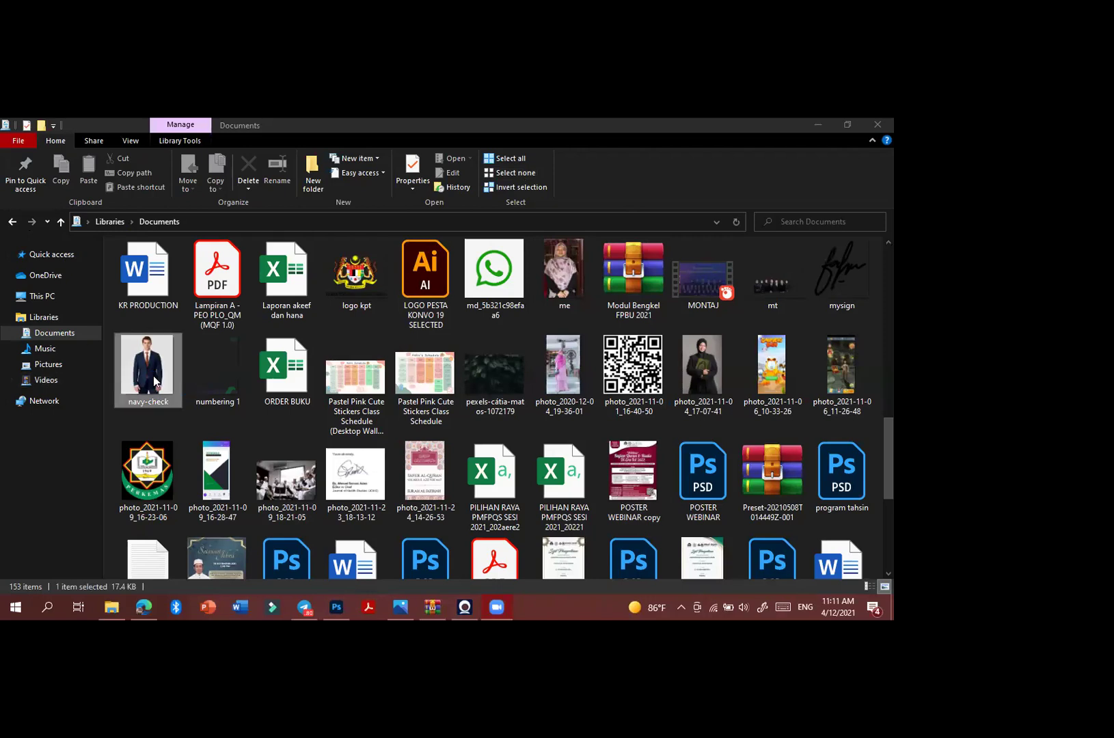
pyautogui.moveTo(179, 400); pyautogui.dragTo(582, 171)
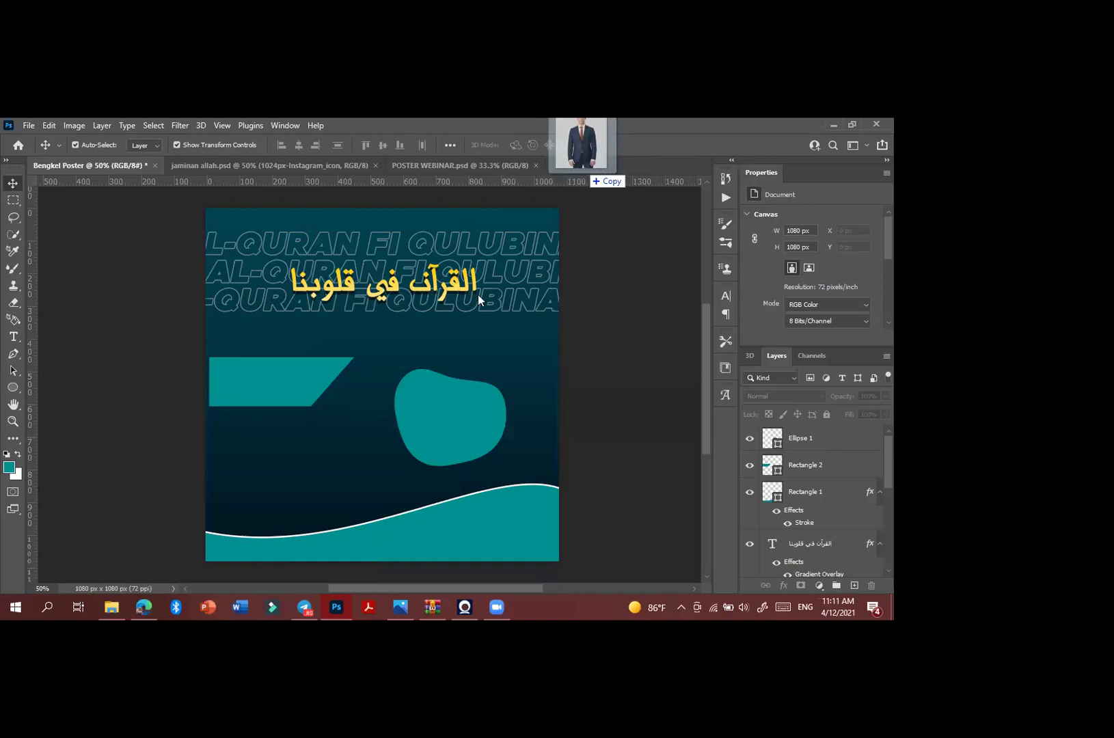
pyautogui.moveTo(583, 171); pyautogui.dragTo(585, 172)
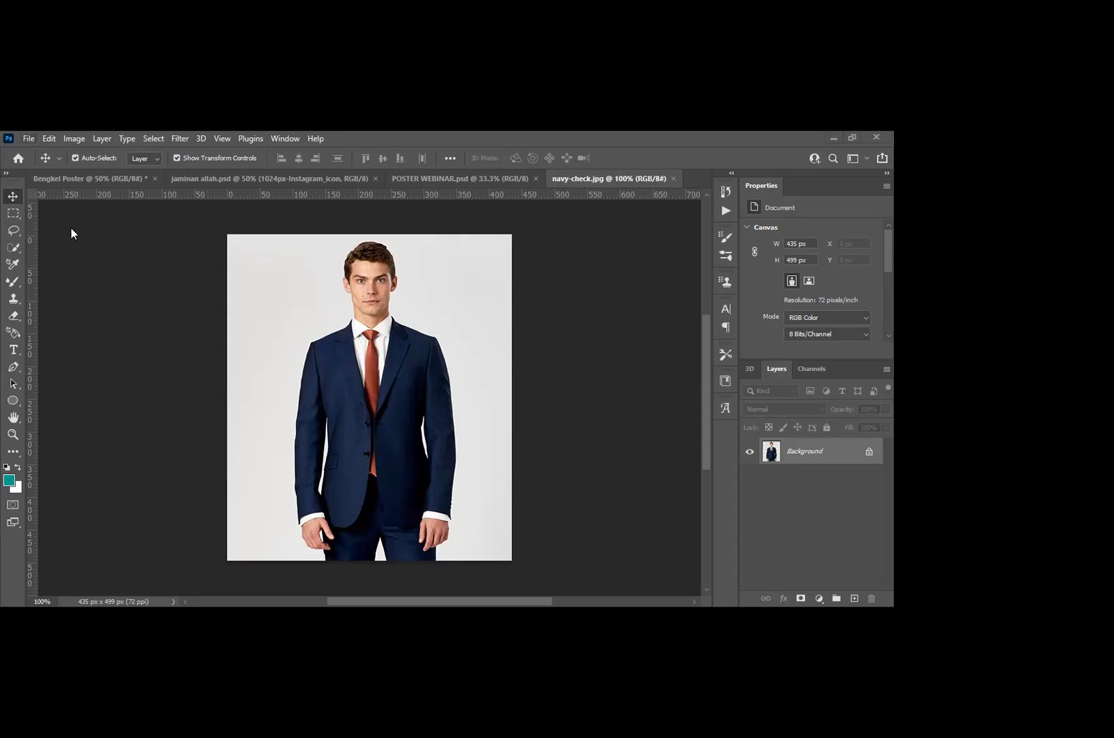
pyautogui.click(29, 138)
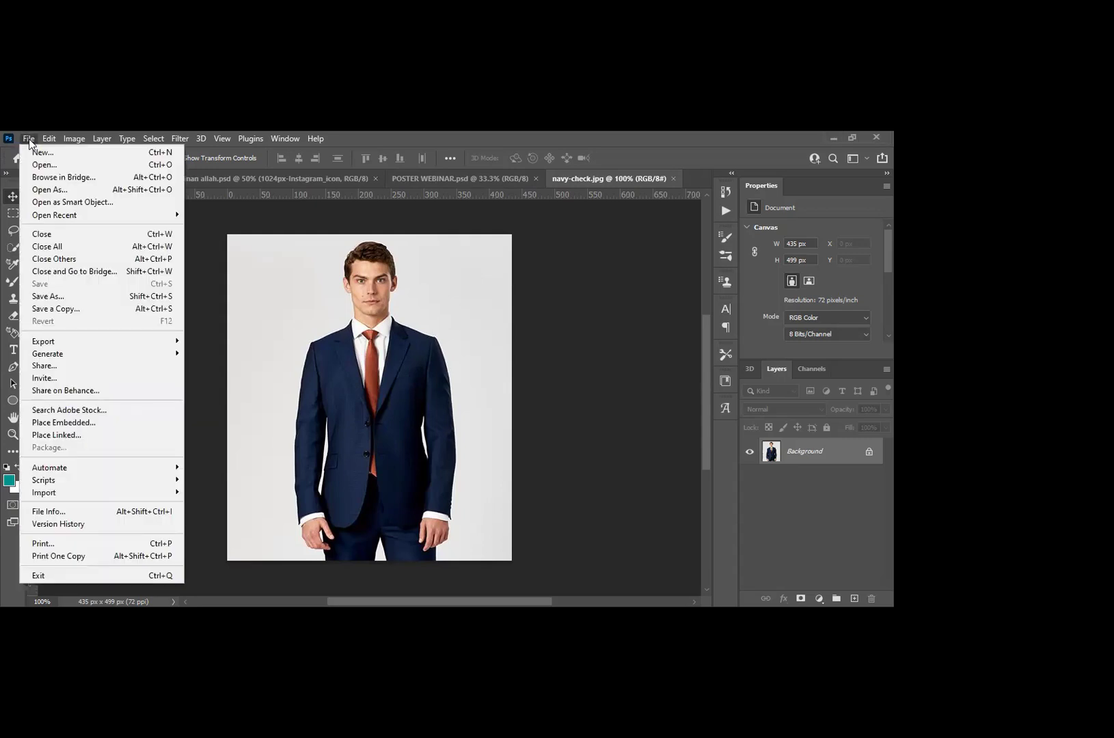
pyautogui.click(29, 138)
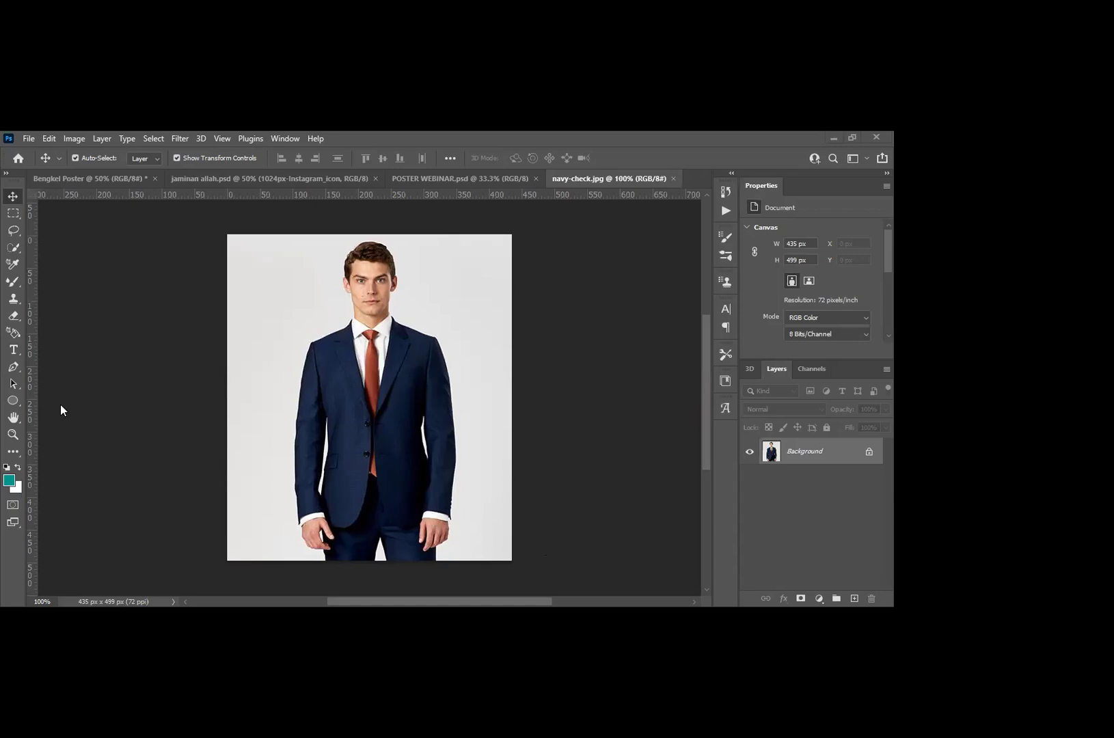
# Step: Activate the Quick Selection tool and convert the photo's locked Background into an editable layer
pyautogui.click(14, 248)
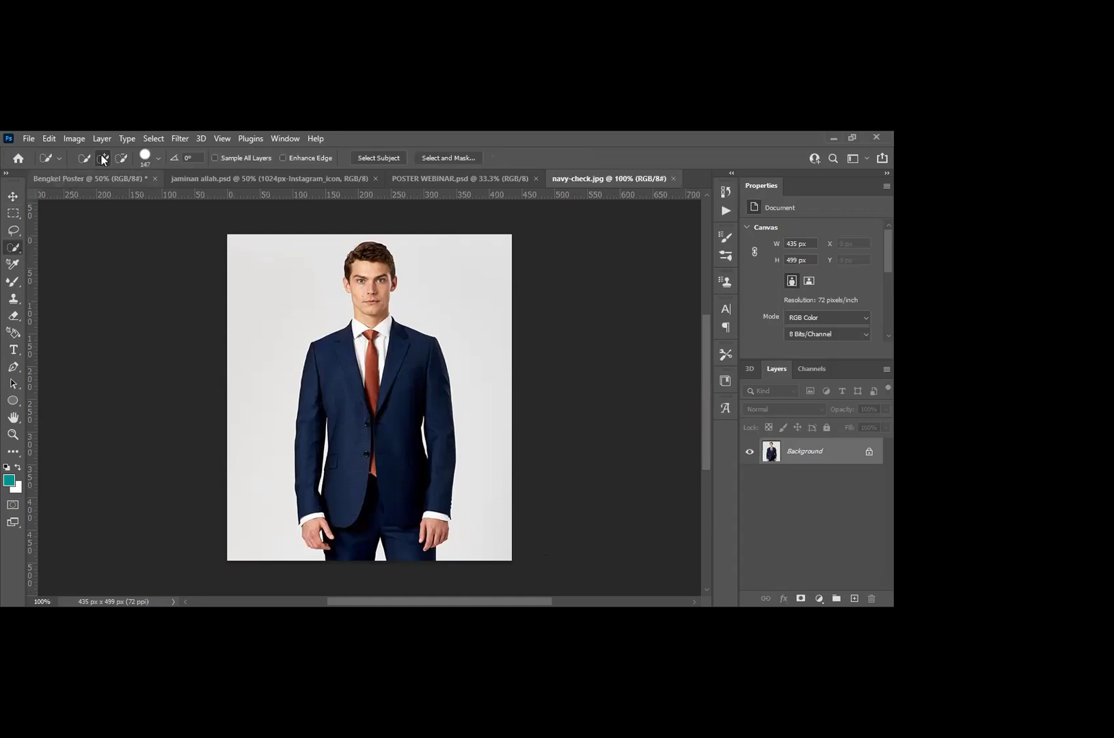
pyautogui.click(17, 254)
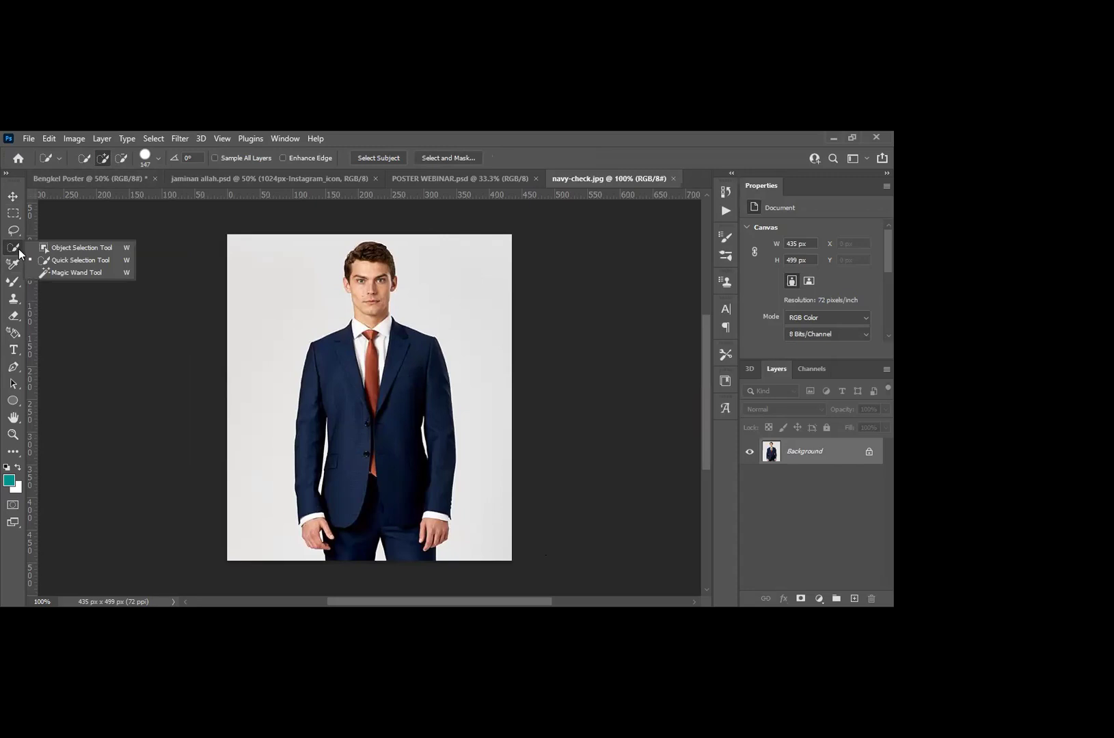
pyautogui.click(64, 261)
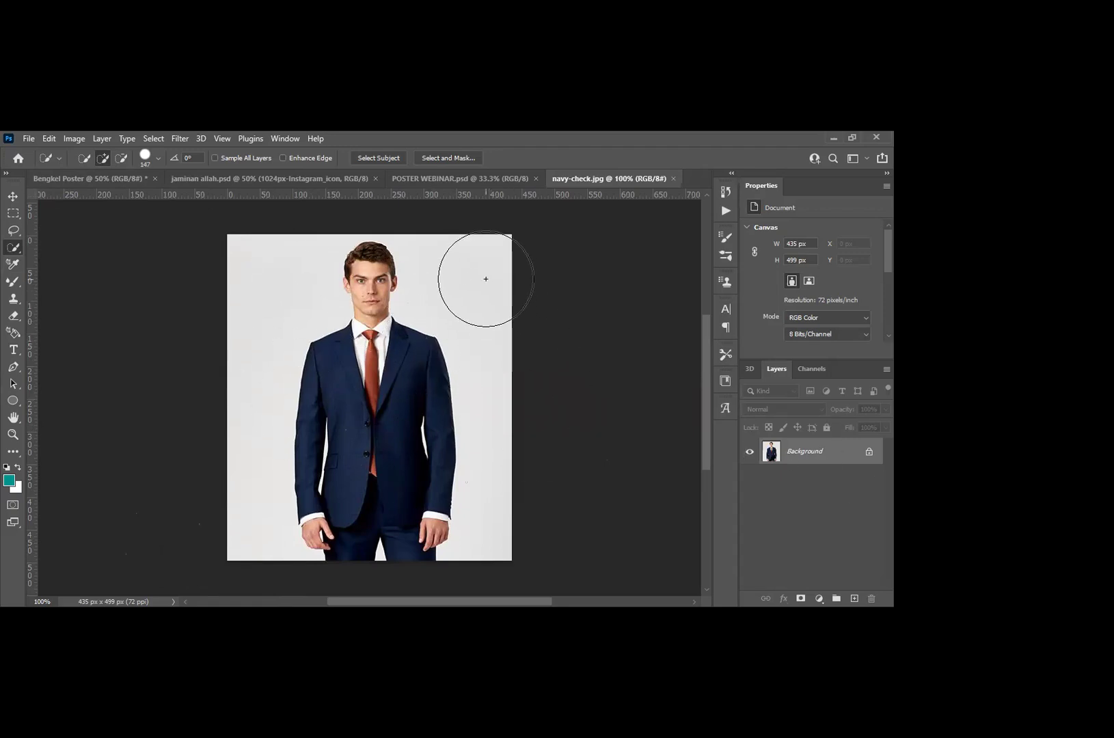
pyautogui.click(868, 453)
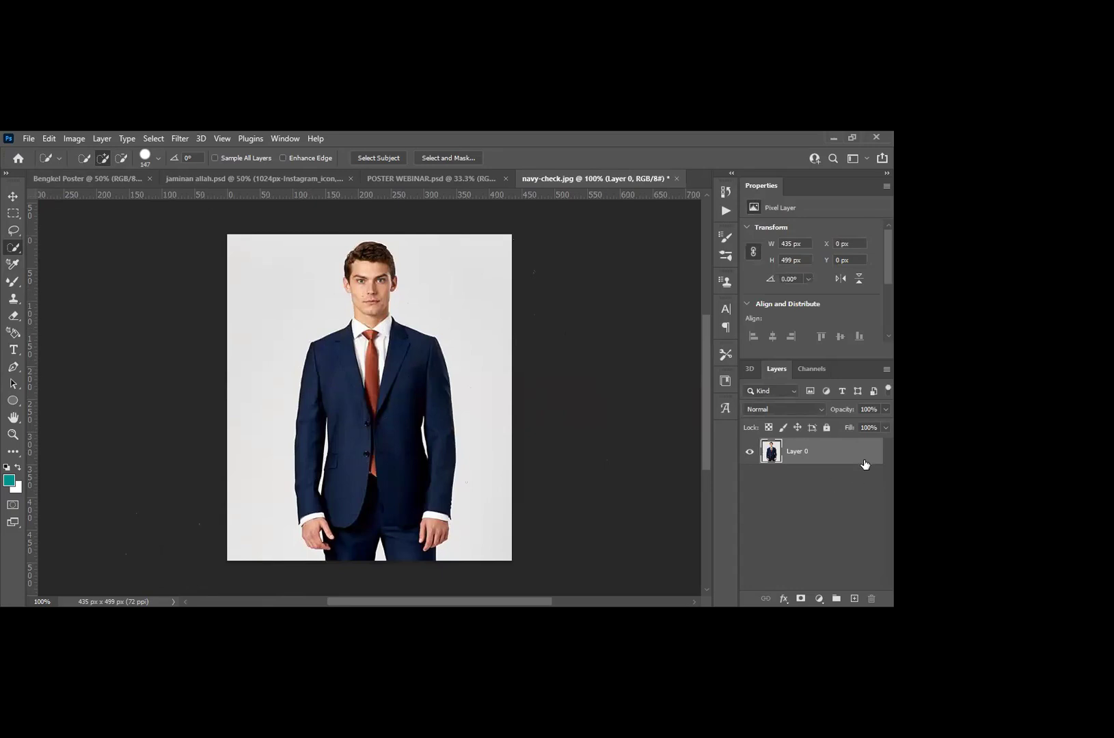
pyautogui.hotkey('ctrl', 'z')
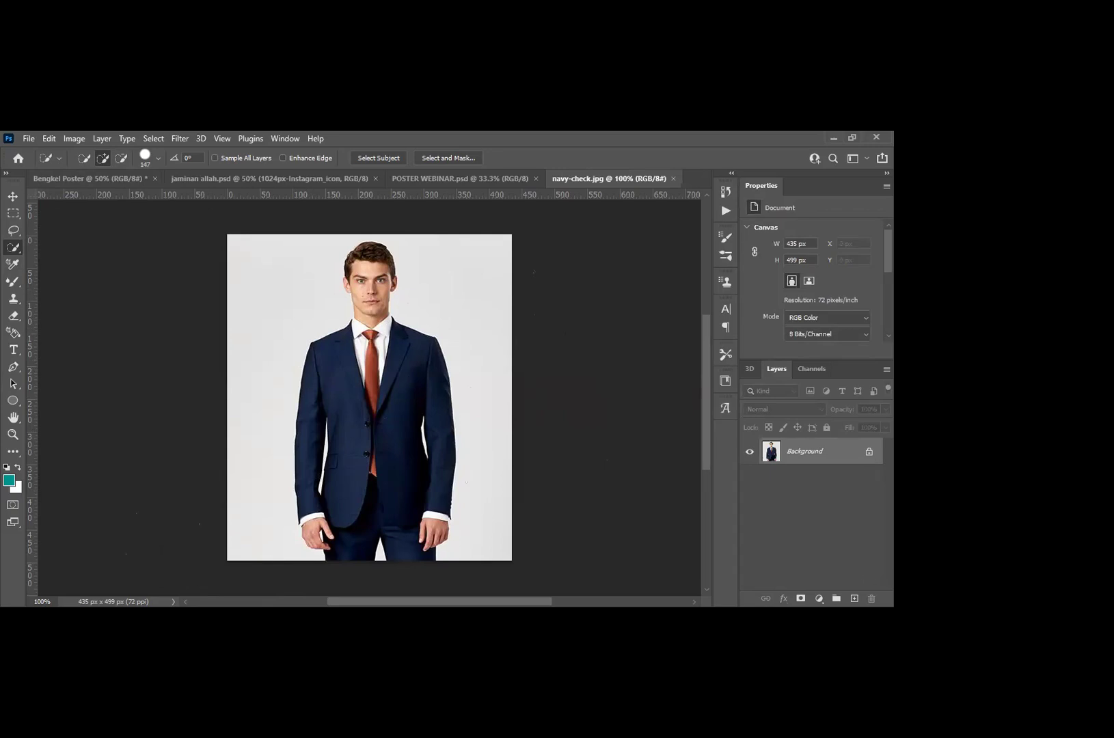
pyautogui.keyDown('alt'); pyautogui.doubleClick(811, 462); pyautogui.keyUp('alt')
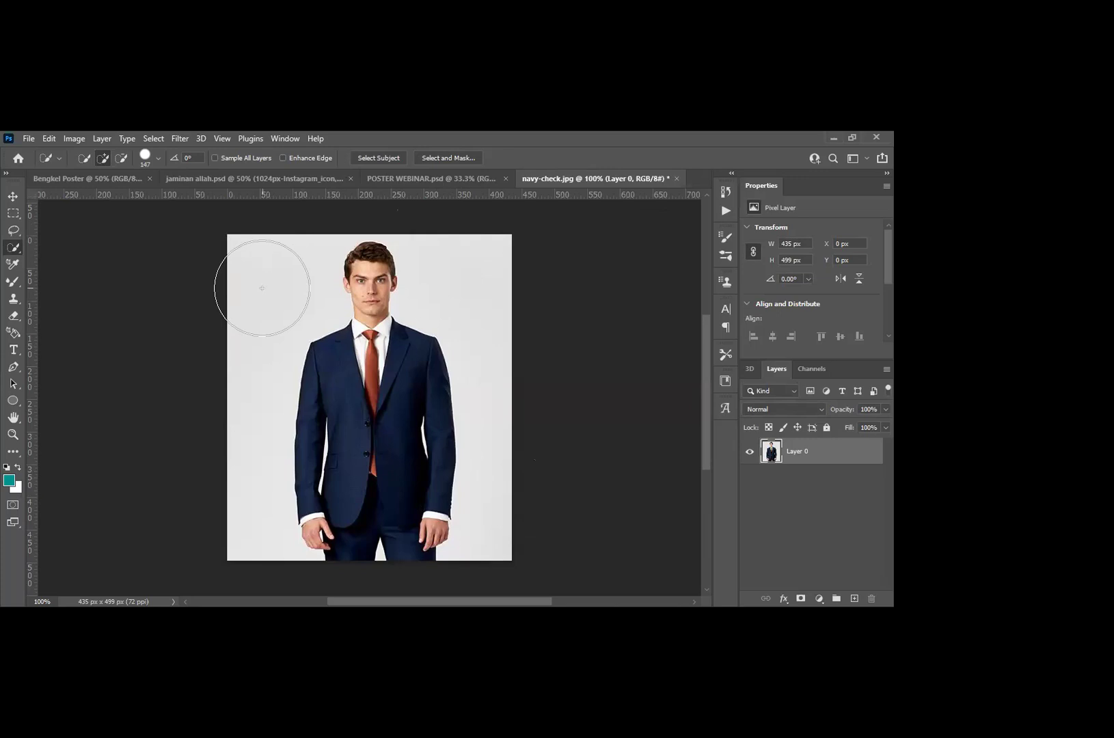
# Step: Select the pale backdrop on both sides of the man with Quick Selection, delete it and deselect
pyautogui.moveTo(262, 290); pyautogui.dragTo(298, 452)
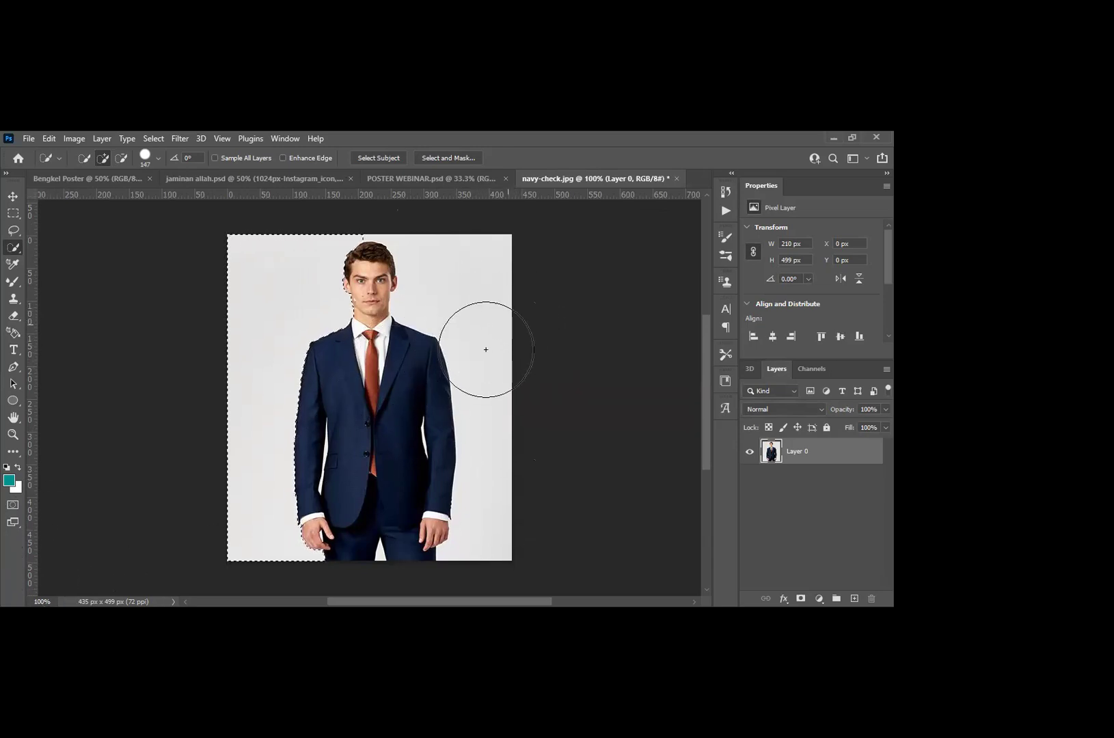
pyautogui.click(479, 286)
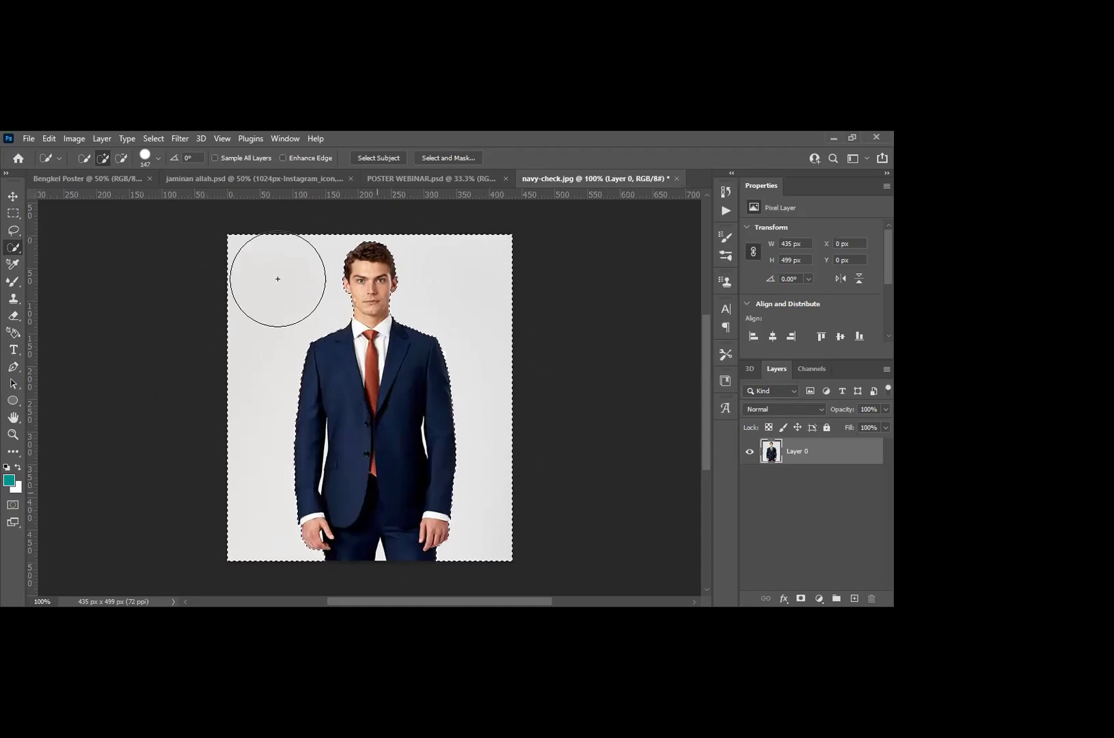
pyautogui.press('Delete')
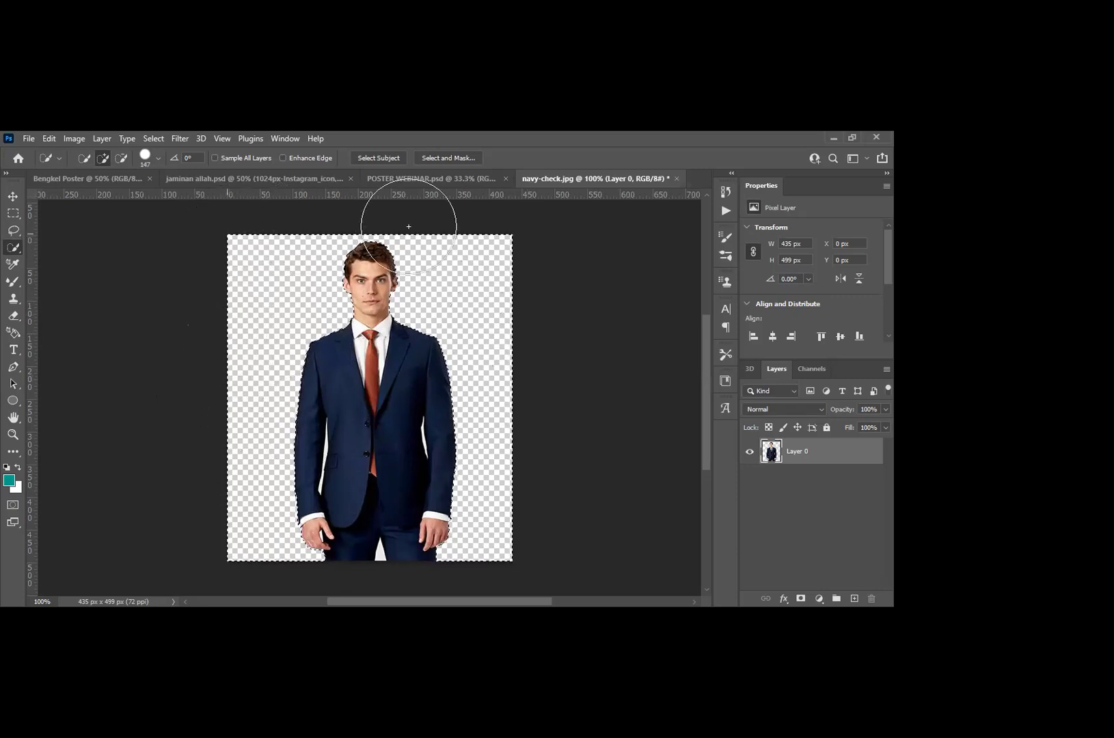
pyautogui.hotkey('ctrl', 'd')
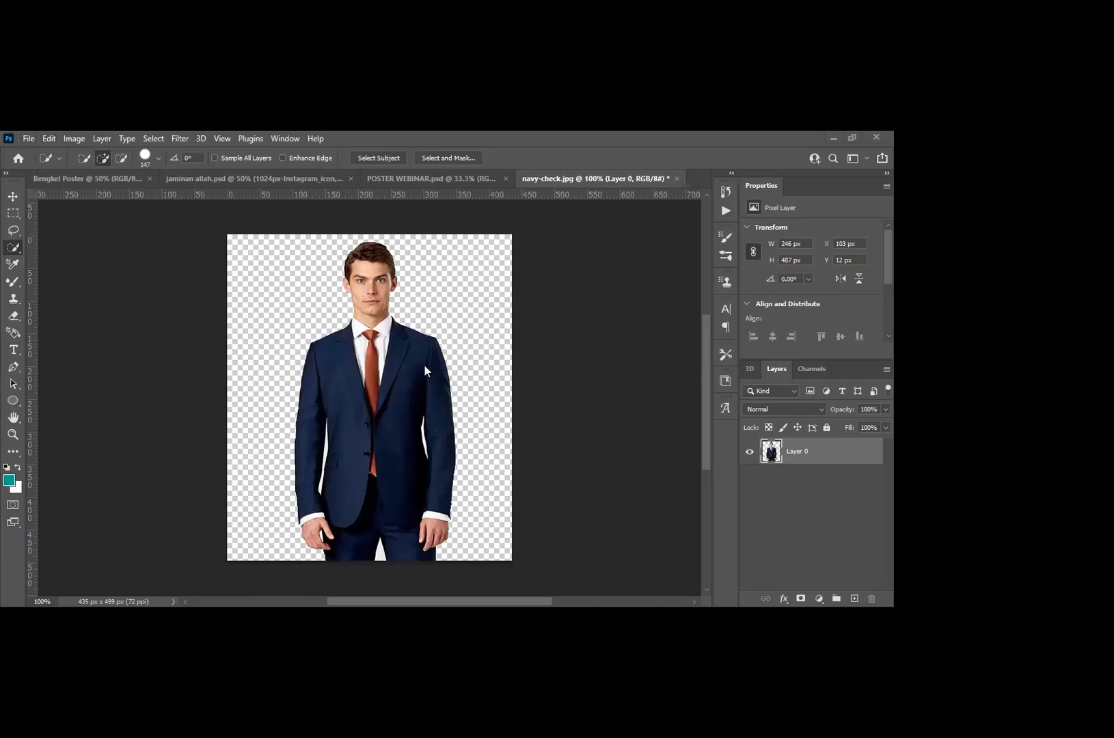
# Step: Undo the backdrop removal and the layer unlocking to return the photo to its locked Background state
pyautogui.click(46, 136)
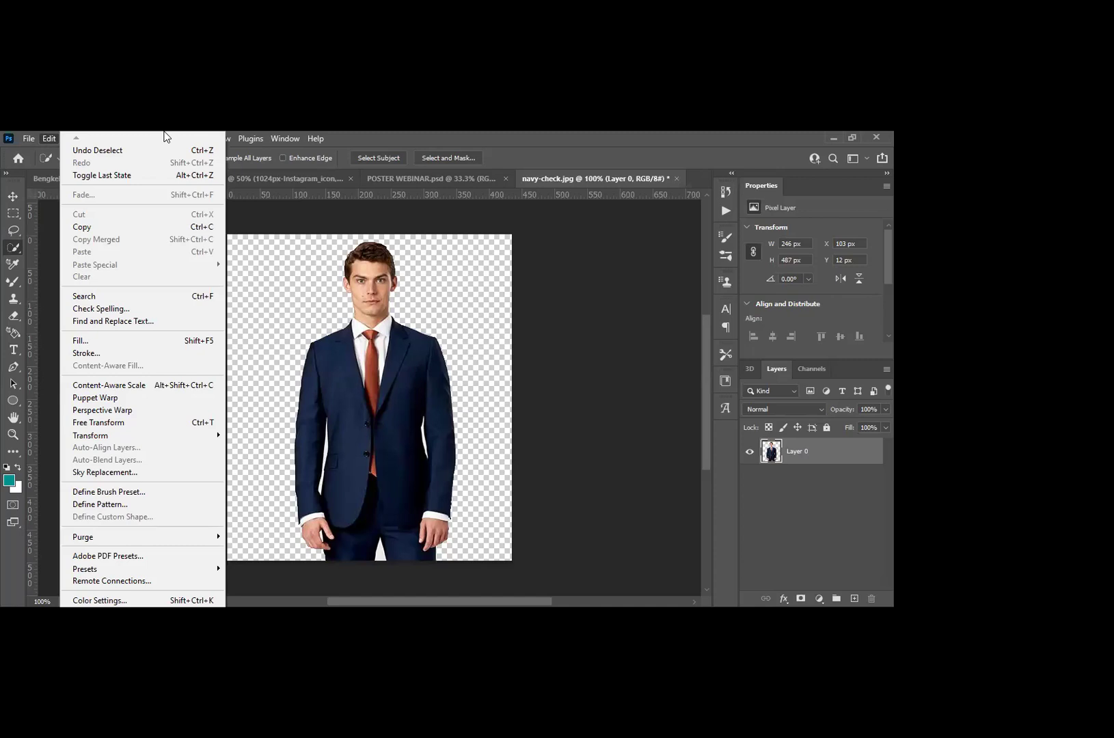
pyautogui.click(51, 138)
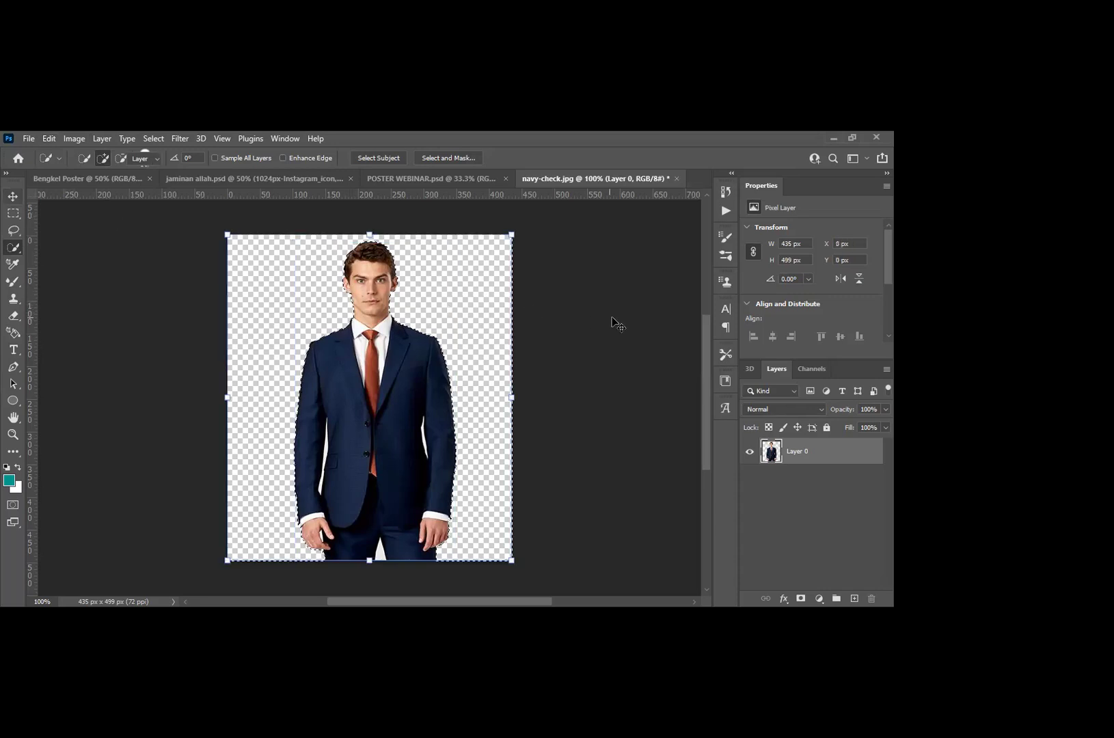
pyautogui.press('v')
pyautogui.hotkey('ctrl', 'd')
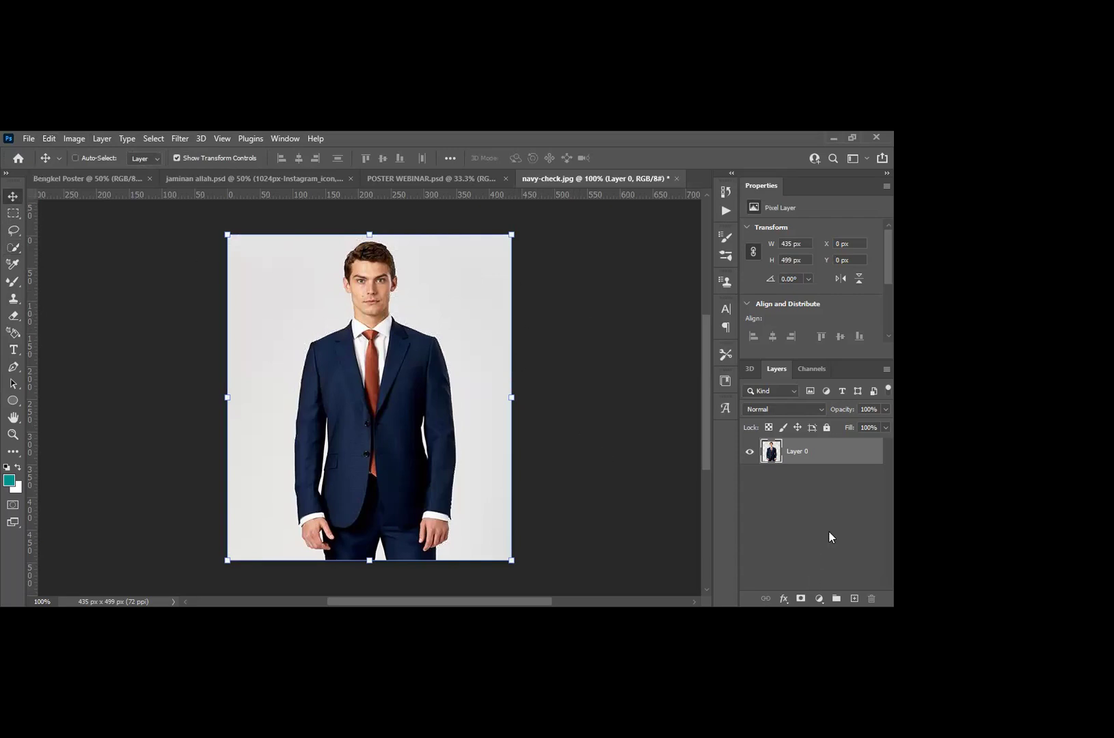
pyautogui.hotkey('ctrl', 'z')
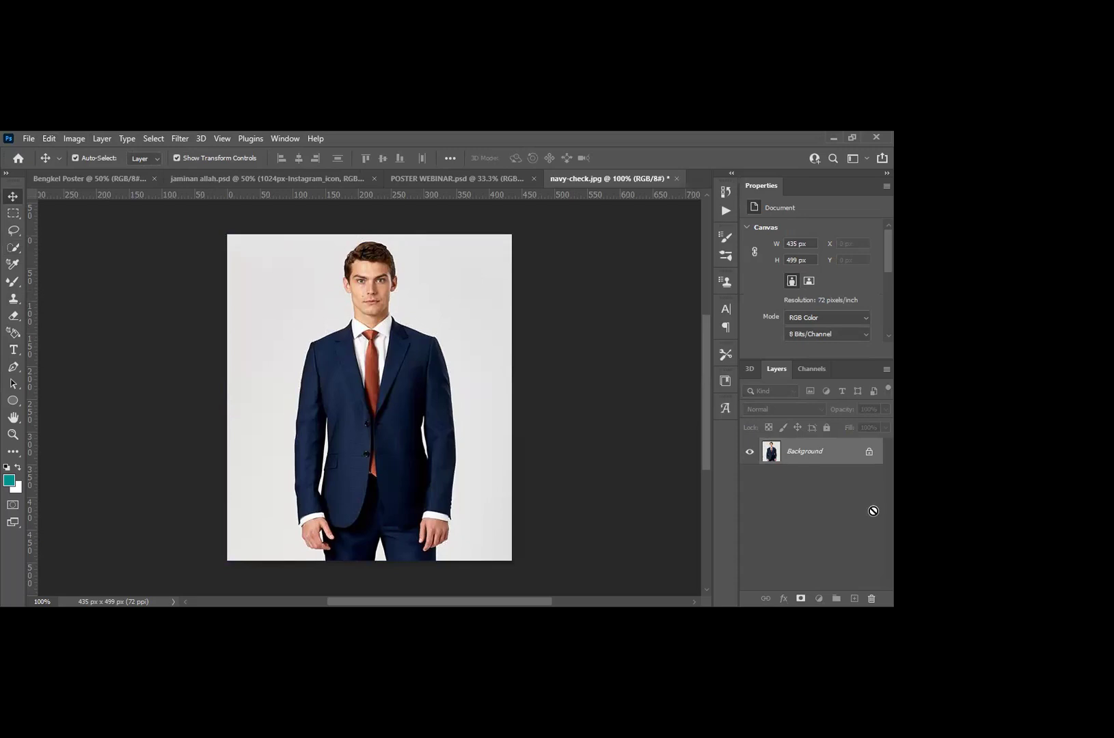
# Step: Try unlocking the Background layer several times, undoing each conversion to a regular layer
pyautogui.click(872, 599)
pyautogui.hotkey('ctrl', 'z')
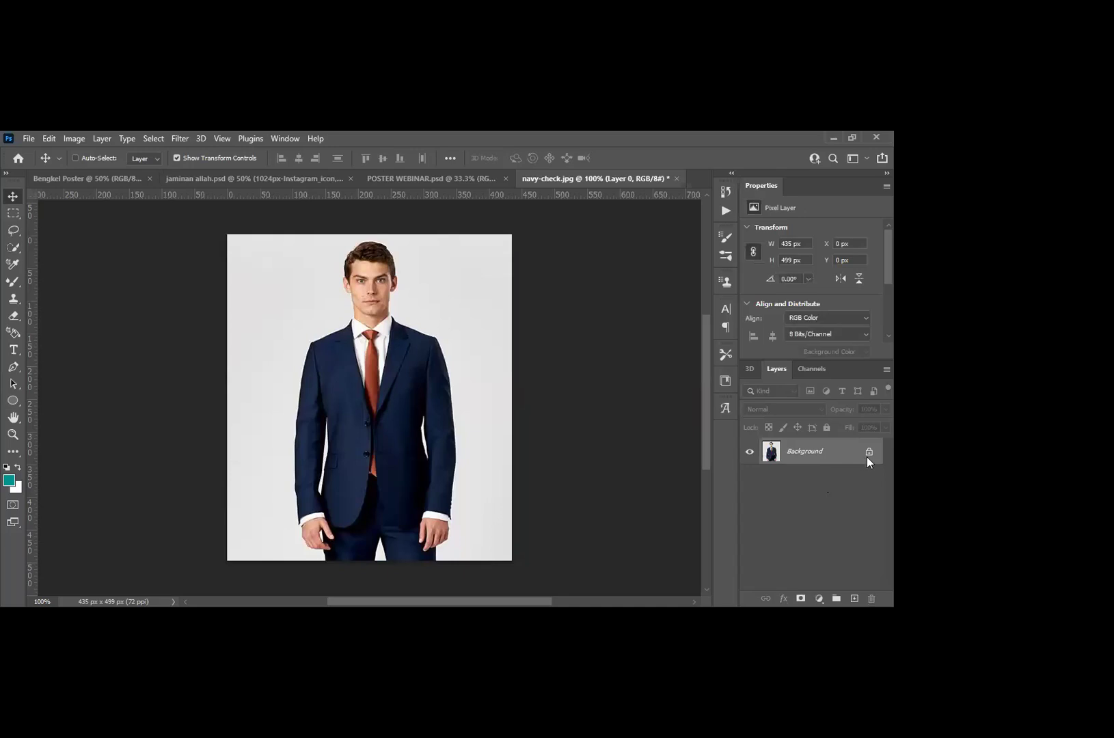
pyautogui.click(868, 452)
pyautogui.hotkey('ctrl', 'z')
pyautogui.click(866, 451)
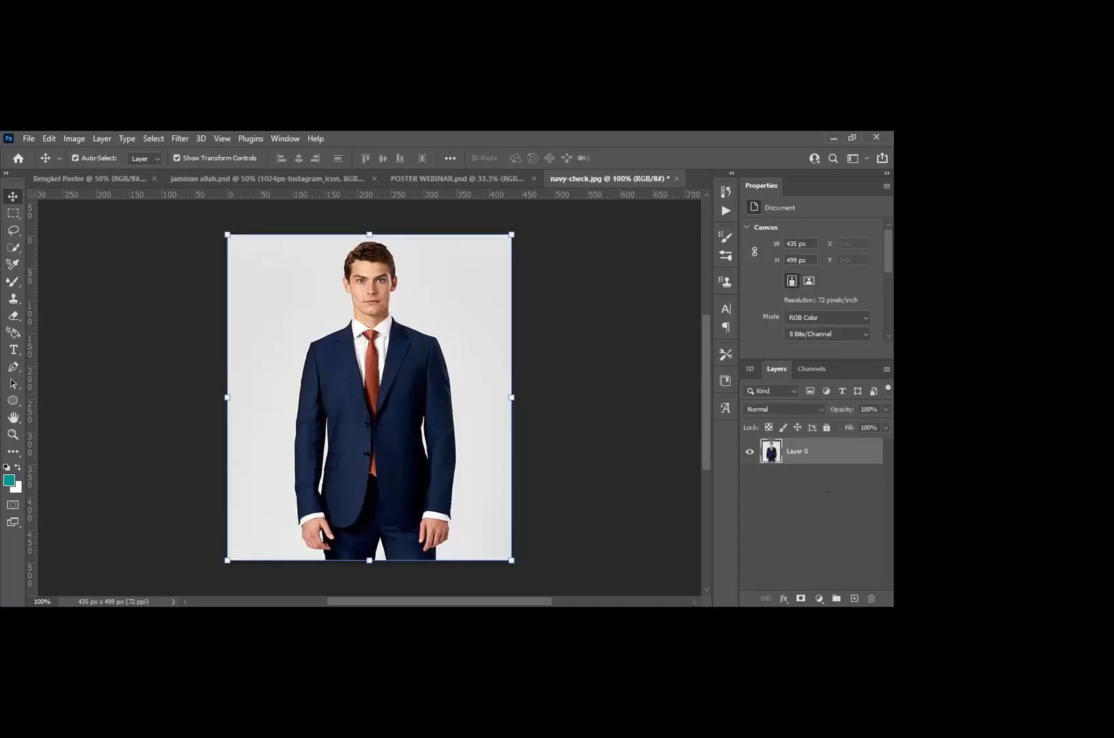
pyautogui.hotkey('ctrl', 'z')
pyautogui.click(868, 452)
pyautogui.hotkey('ctrl', 'z')
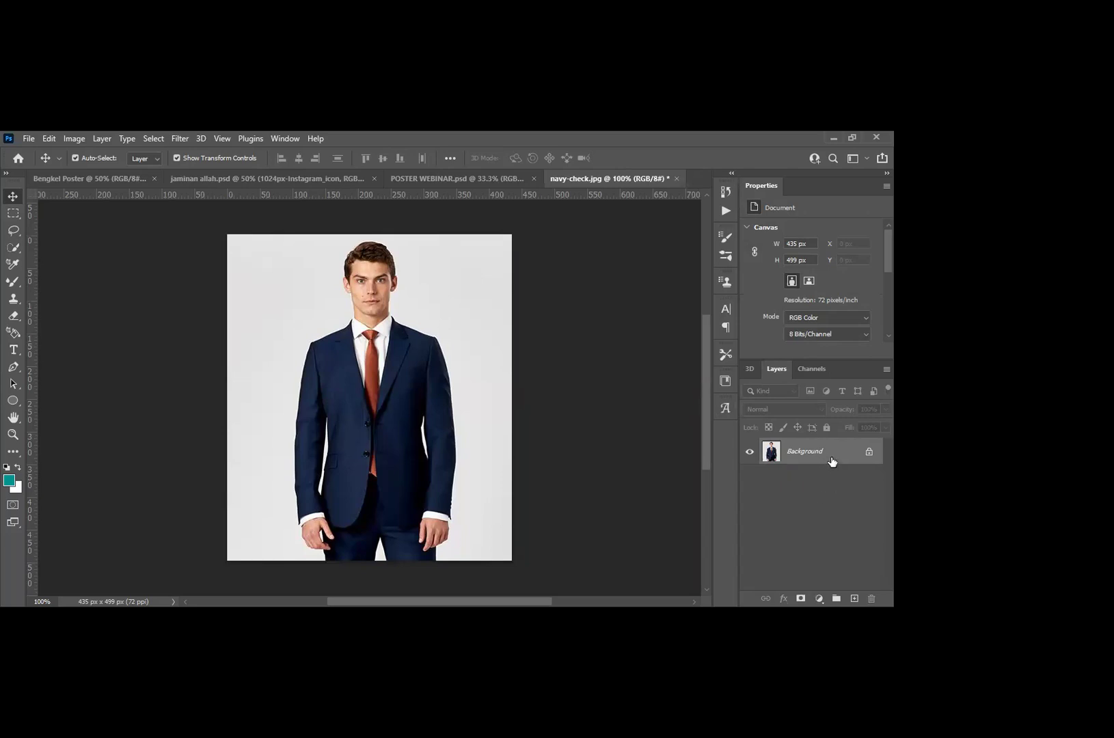
pyautogui.moveTo(868, 451); pyautogui.dragTo(871, 598)
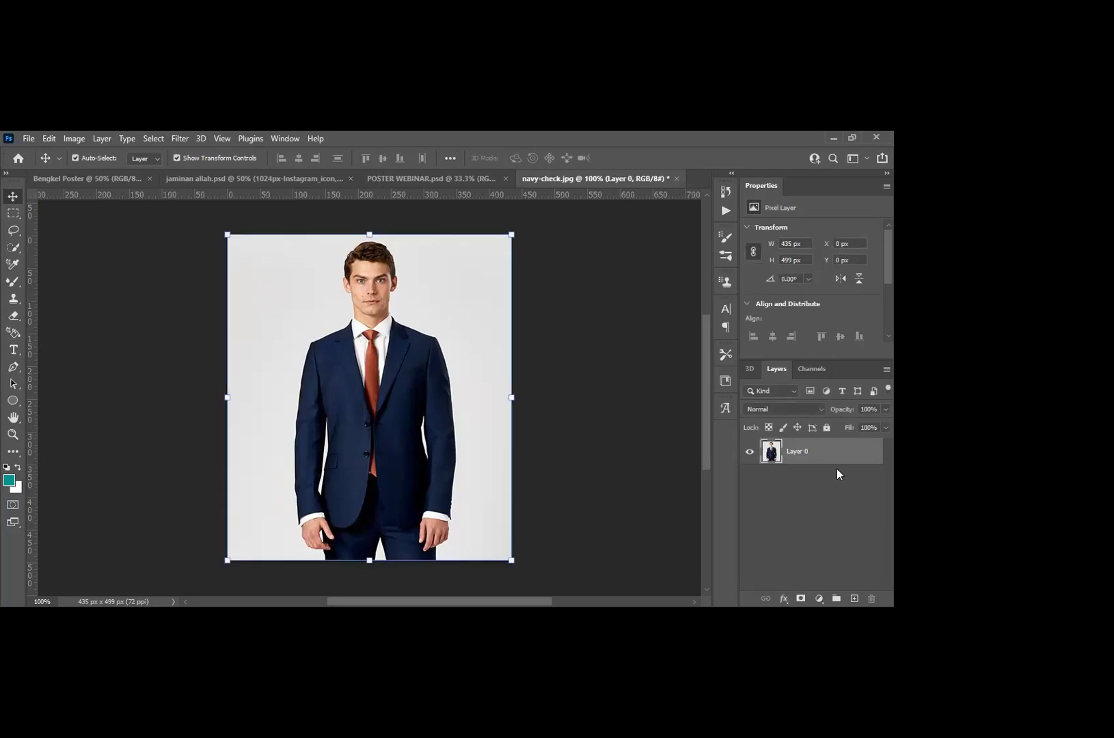
pyautogui.hotkey('ctrl', 'z')
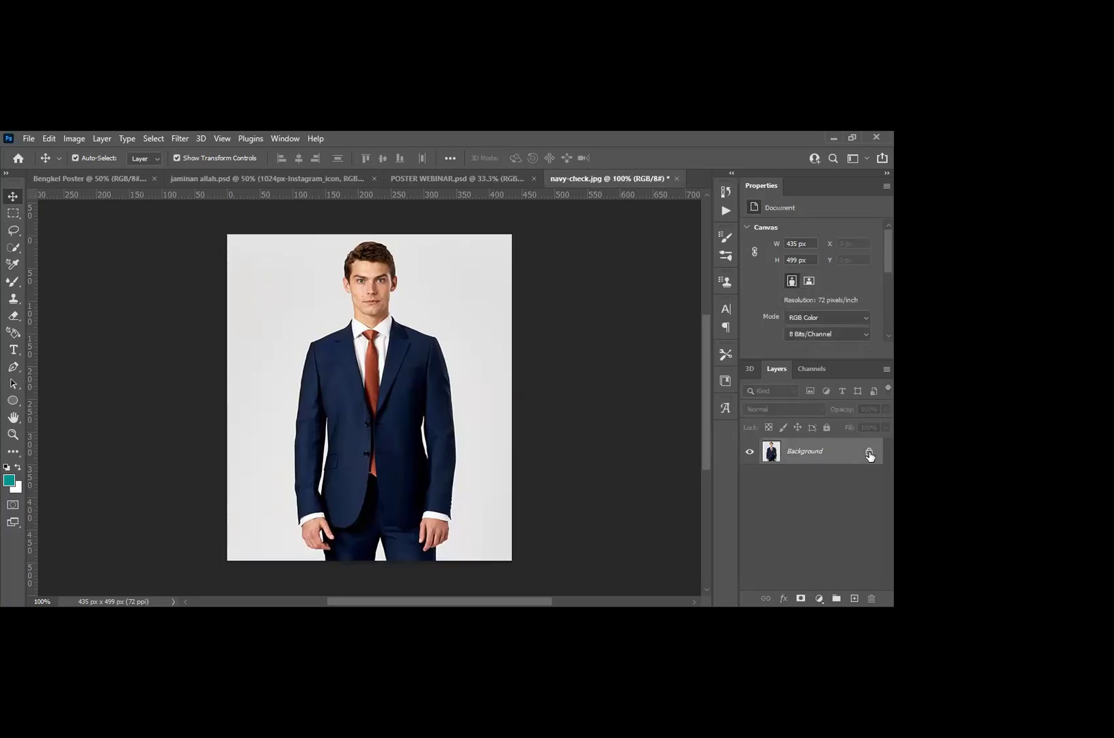
pyautogui.click(869, 454)
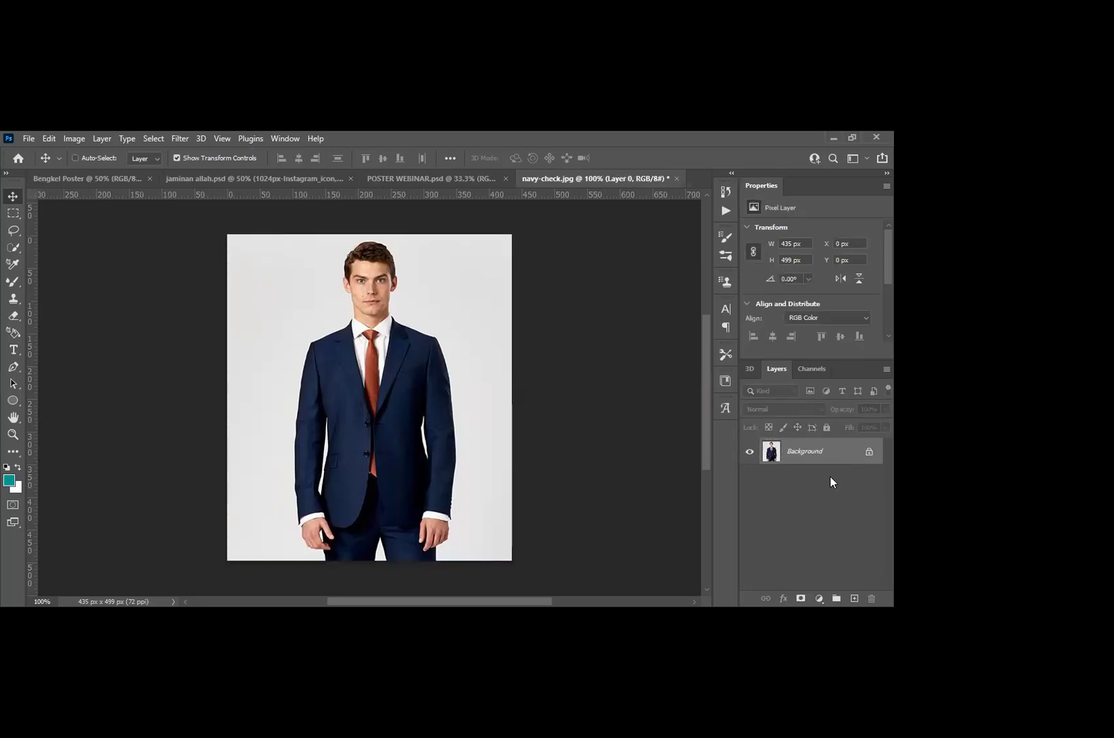
pyautogui.hotkey('ctrl', 'z')
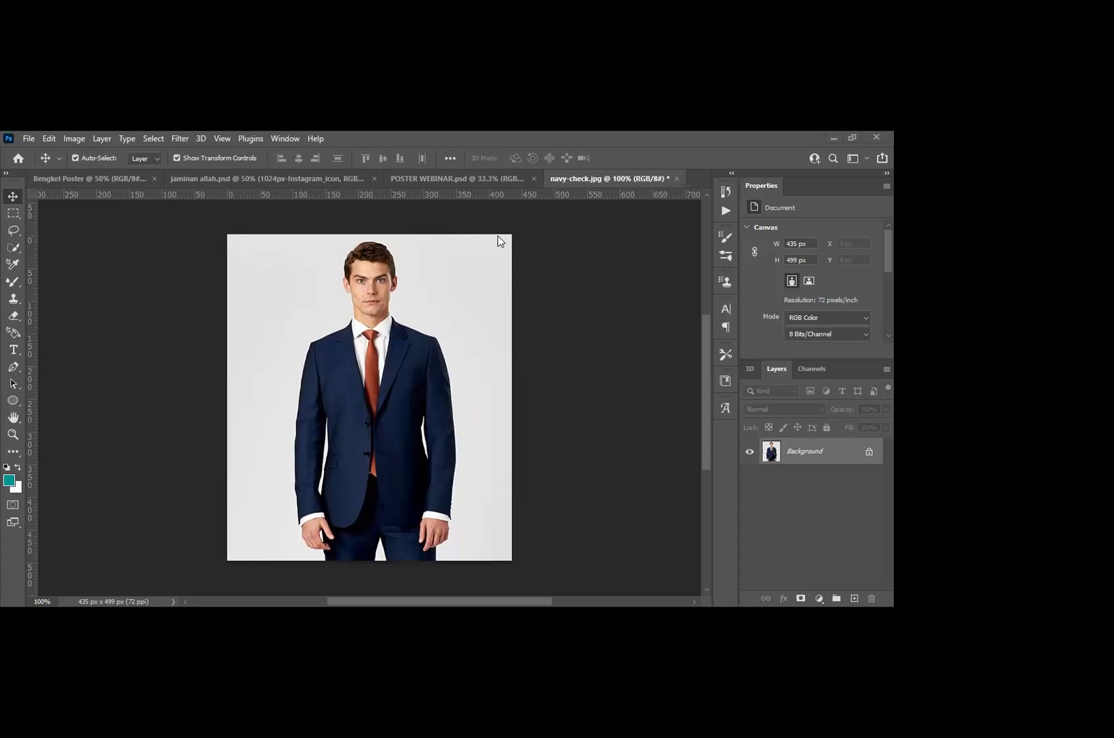
# Step: Unlock the Background layer and select the backdrop on both sides of the man with the Quick Selection tool
pyautogui.click(869, 452)
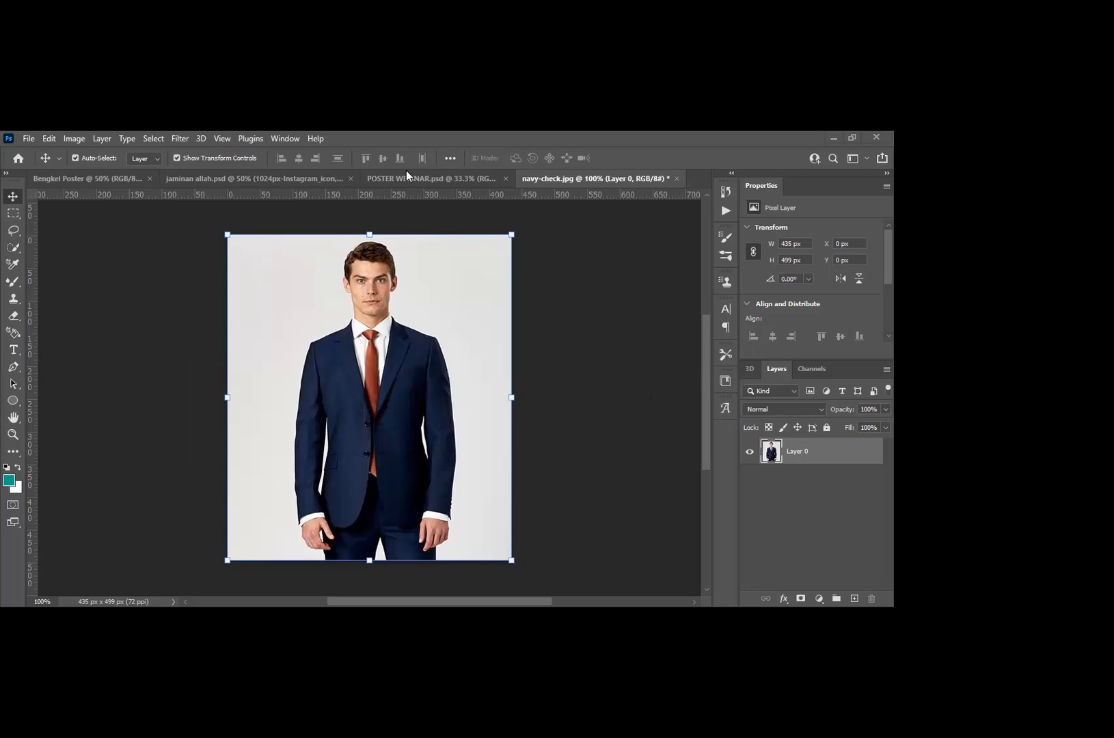
pyautogui.click(15, 248)
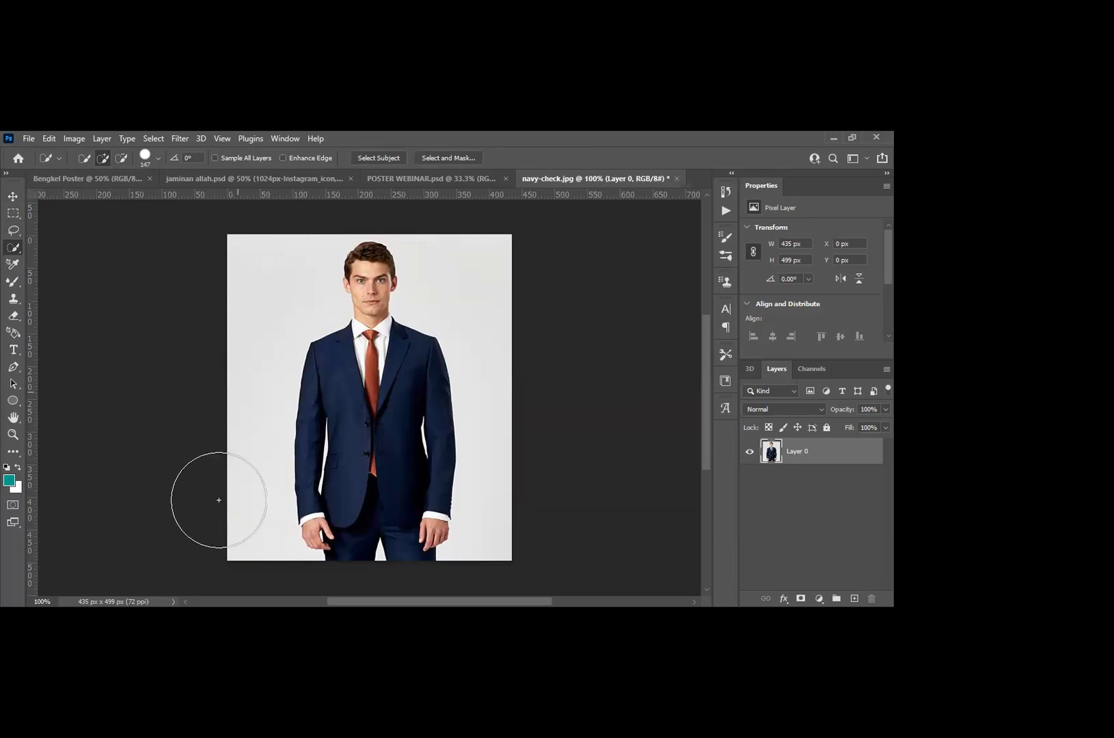
pyautogui.moveTo(278, 282); pyautogui.dragTo(281, 300)
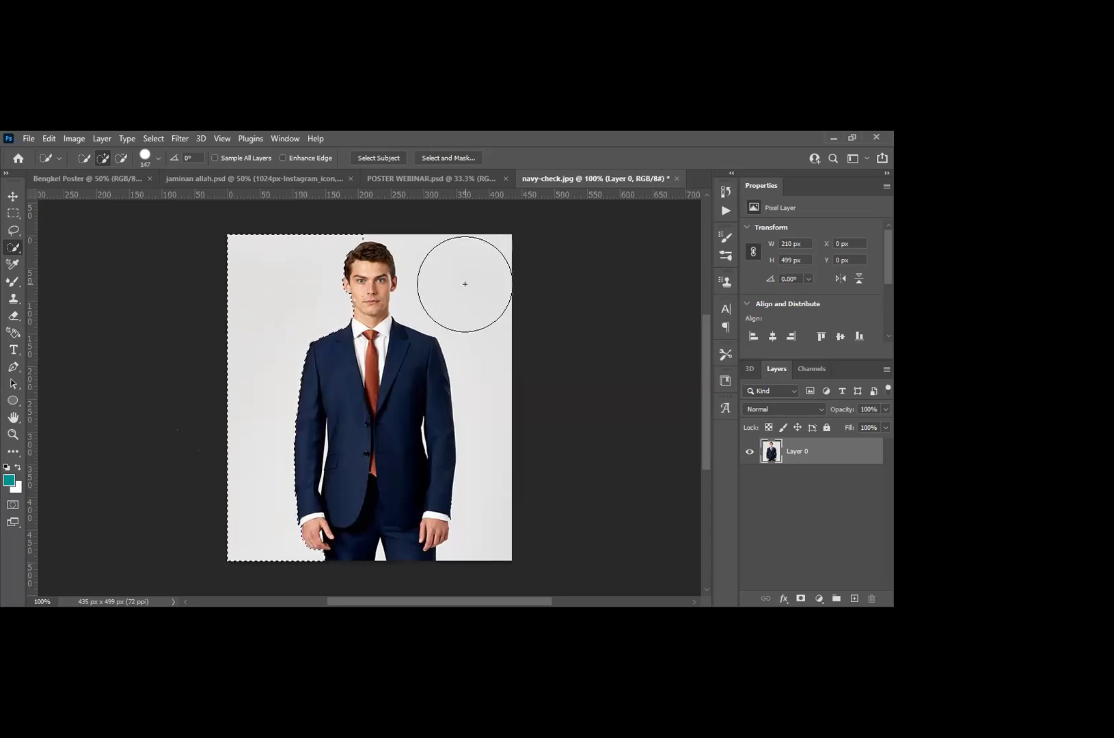
pyautogui.click(465, 284)
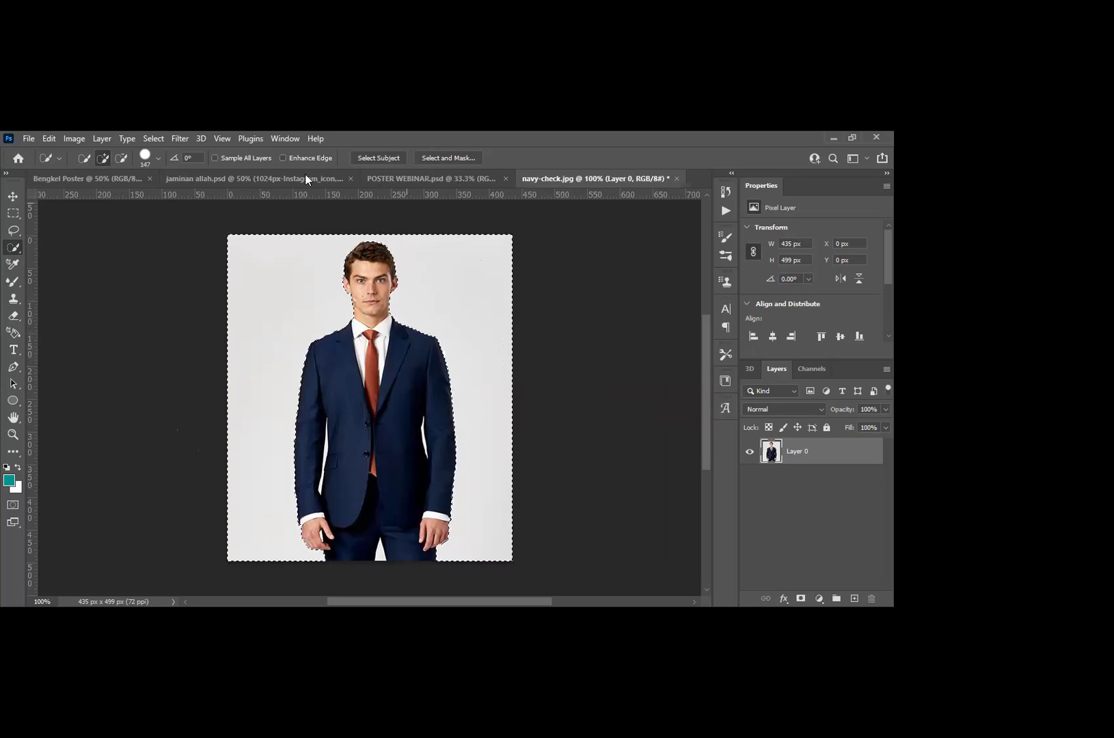
# Step: Delete the selected backdrop around the man and clear the selection
pyautogui.press('Delete')
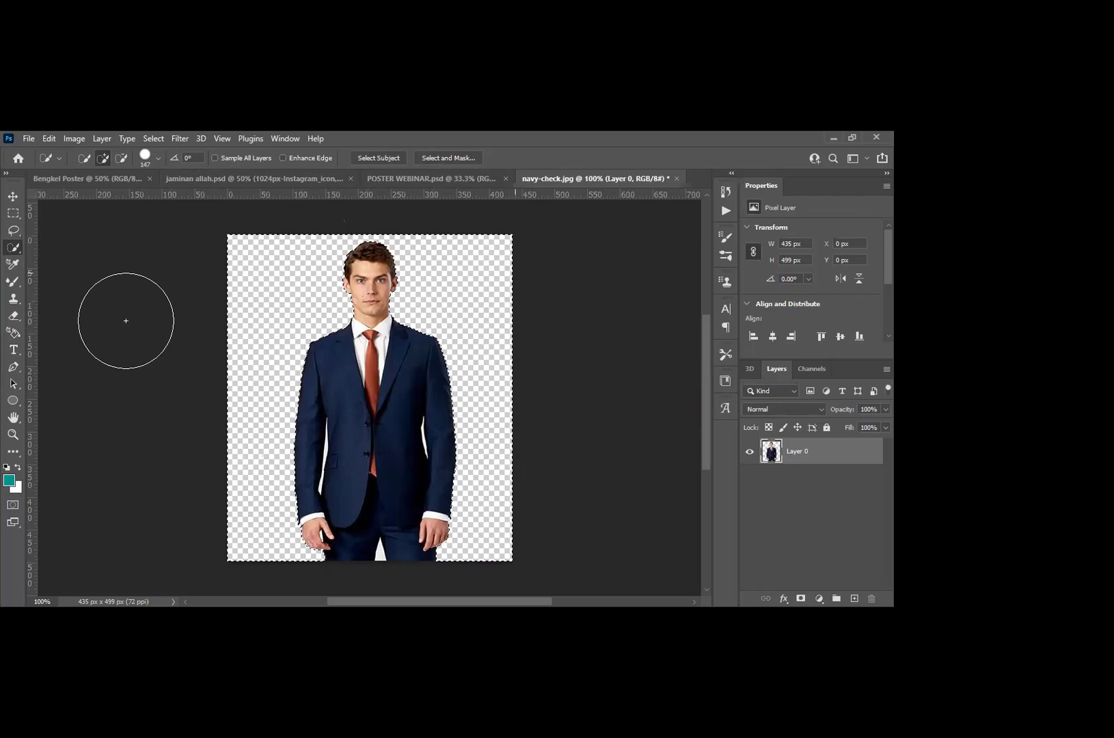
pyautogui.hotkey('ctrl', 'shift', 'i')
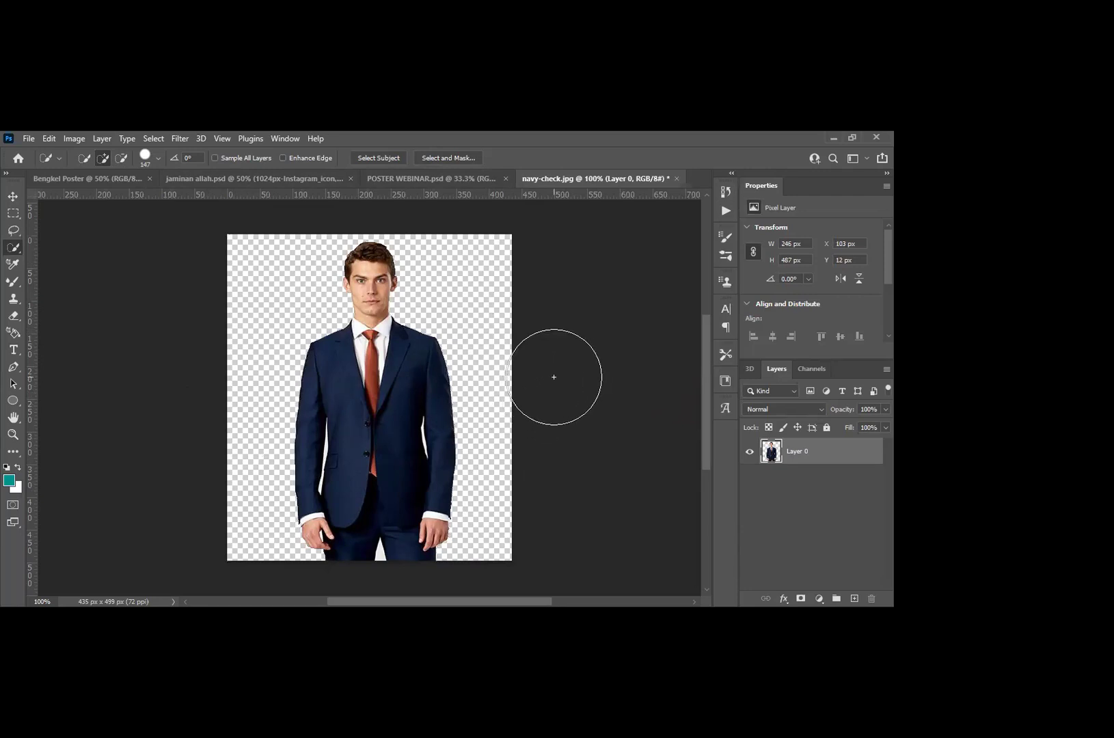
pyautogui.click(13, 197)
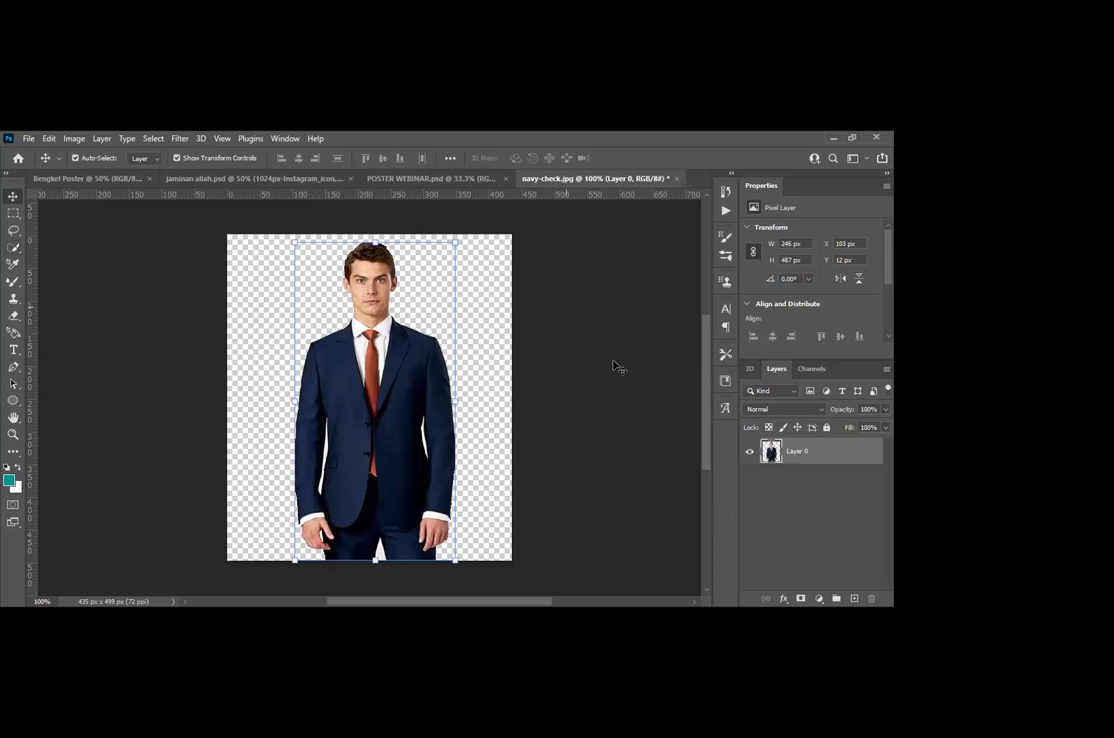
pyautogui.click(527, 276)
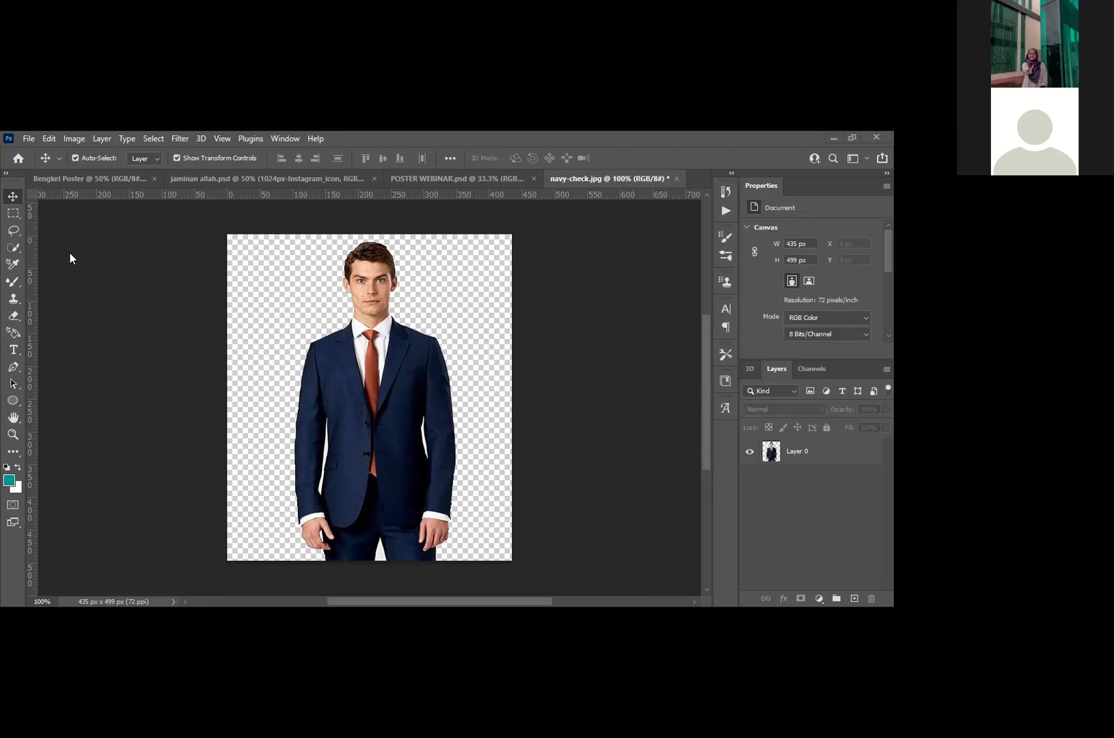
# Step: Switch to the Object Selection tool, undo the backdrop removal and make Layer 0 the active layer
pyautogui.press('w')
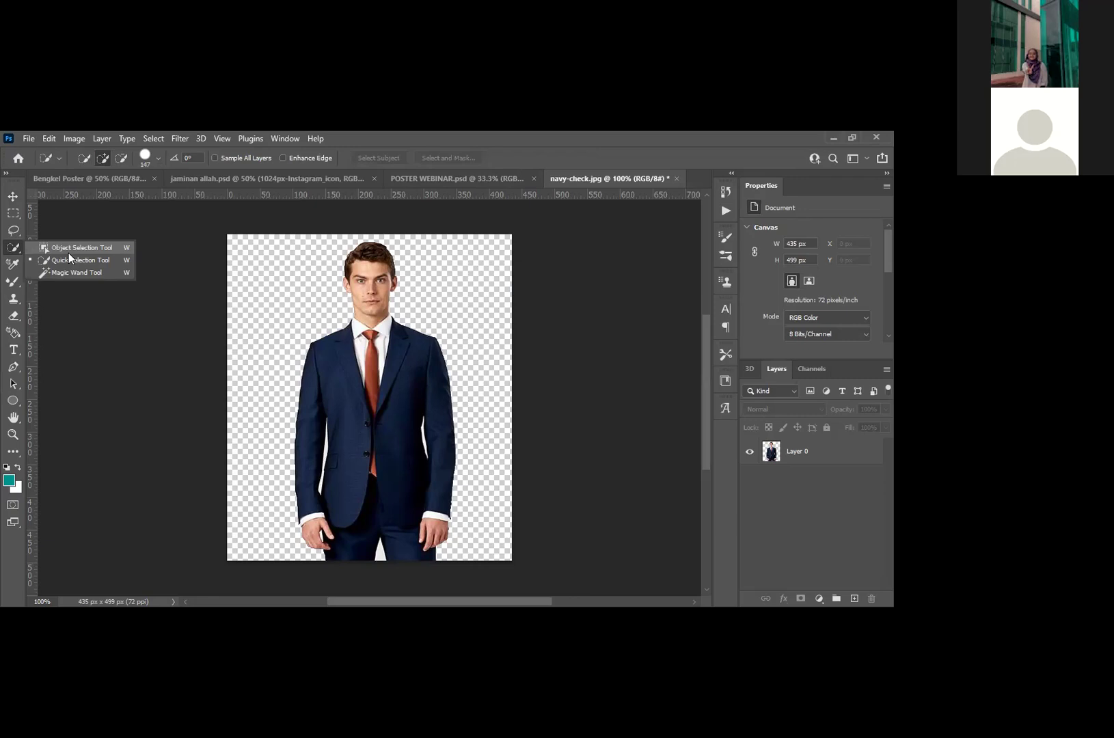
pyautogui.click(69, 249)
pyautogui.hotkey('ctrl', 'z')
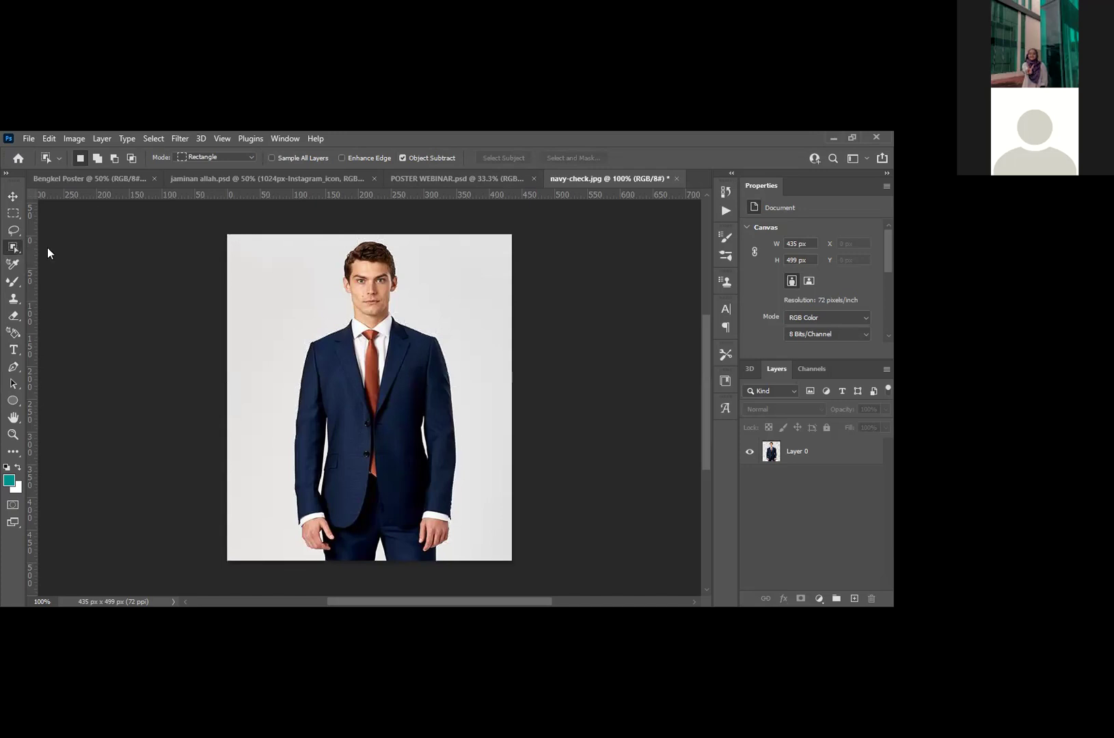
pyautogui.click(806, 454)
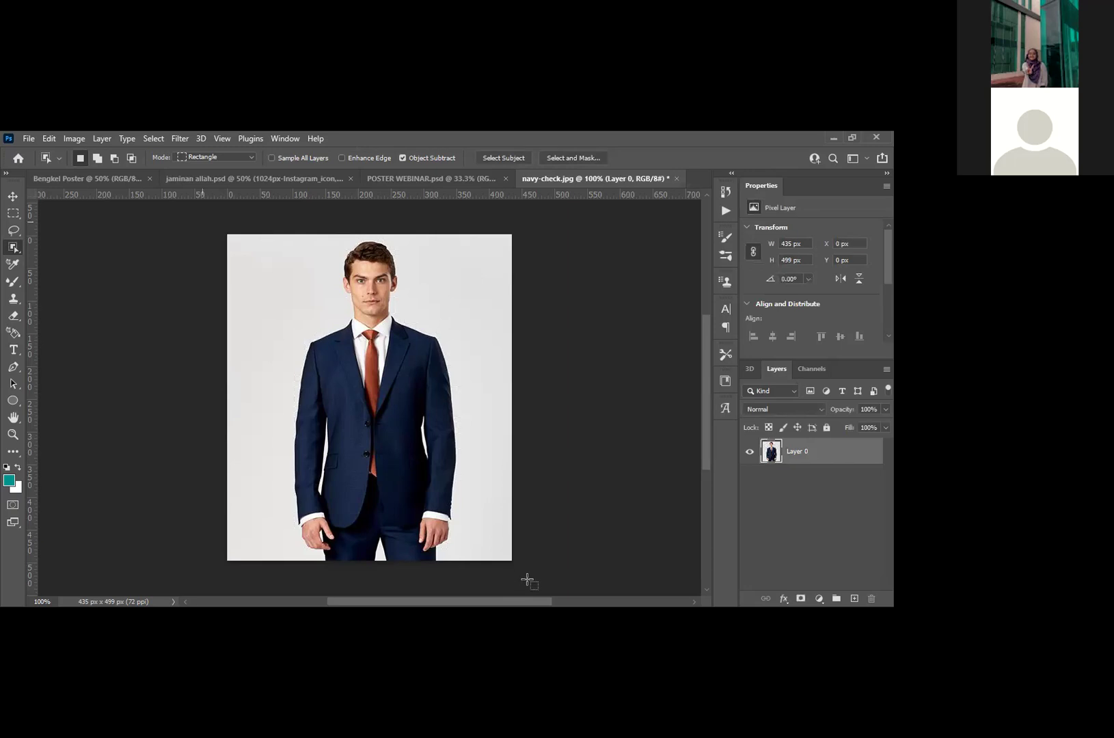
# Step: Select the man by framing the whole photo with a rectangular object selection about 498 × 549 px, and delete the selected area
pyautogui.moveTo(202, 221); pyautogui.dragTo(528, 580)
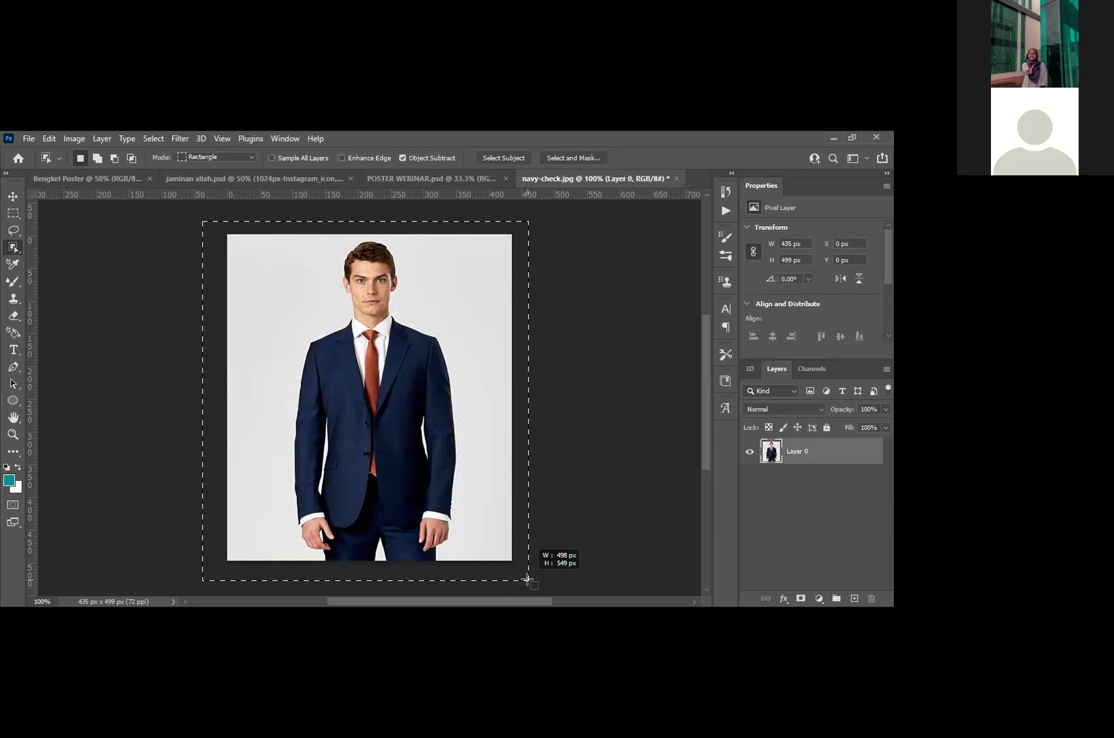
pyautogui.moveTo(527, 578); pyautogui.dragTo(526, 579)
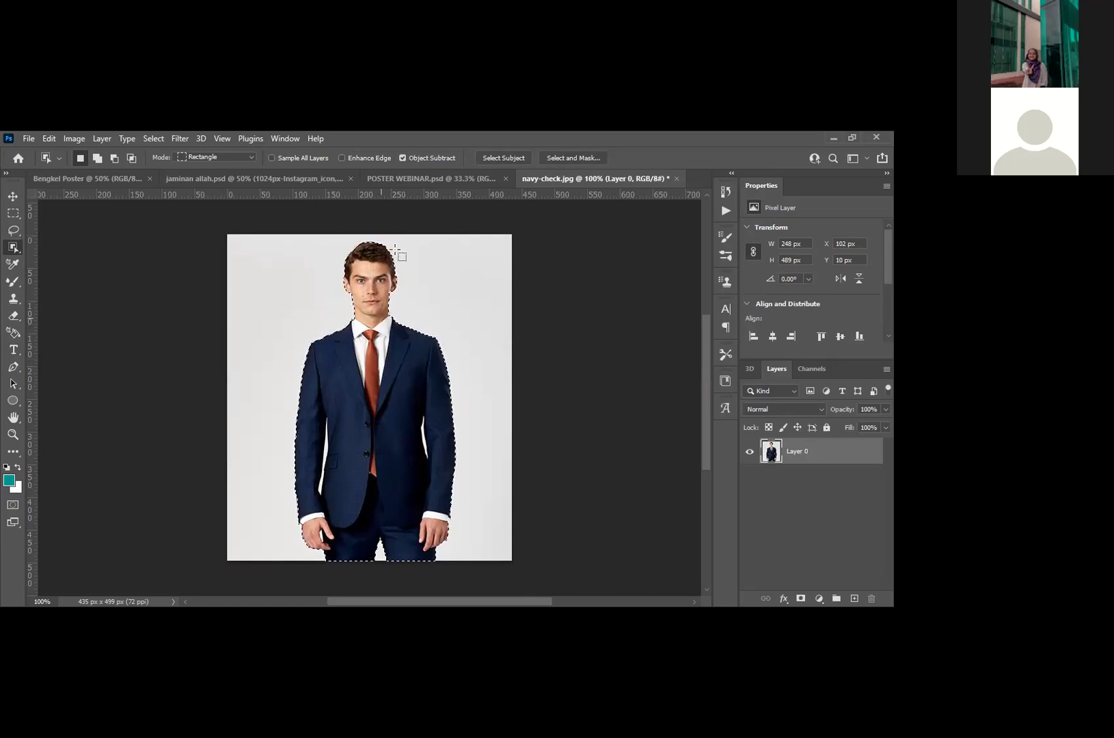
pyautogui.press('Delete')
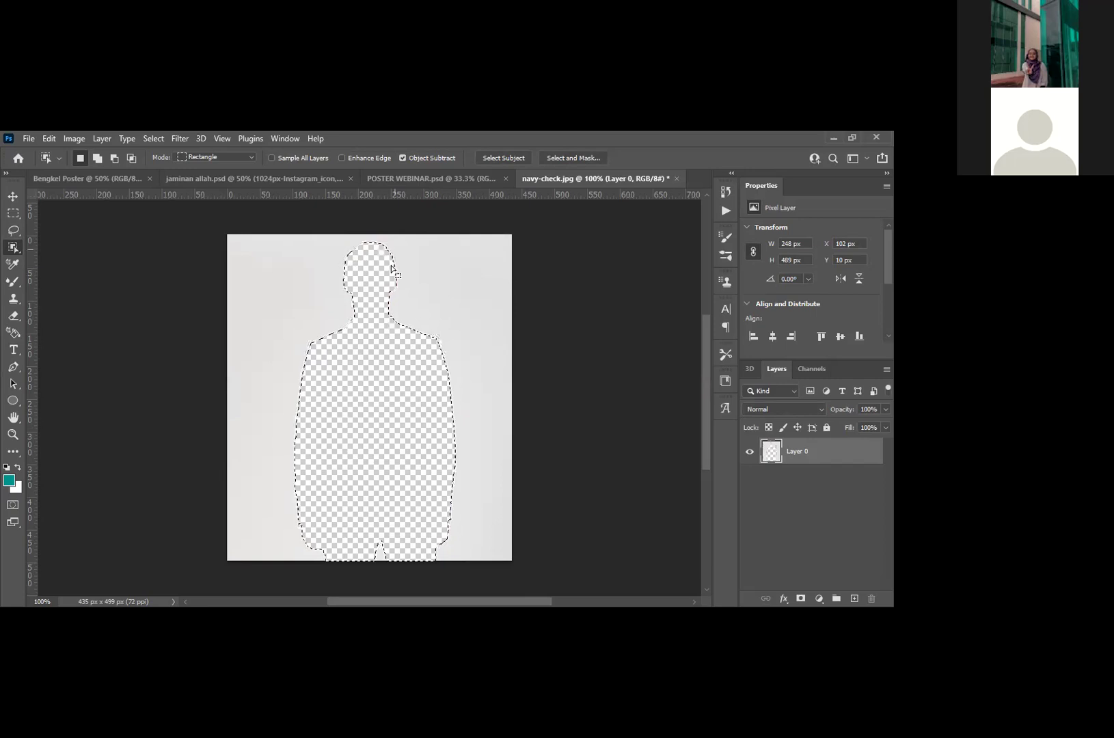
# Step: Undo the man's deletion, invert the selection, delete the backdrop around him and clear the selection
pyautogui.hotkey('ctrl', 'z')
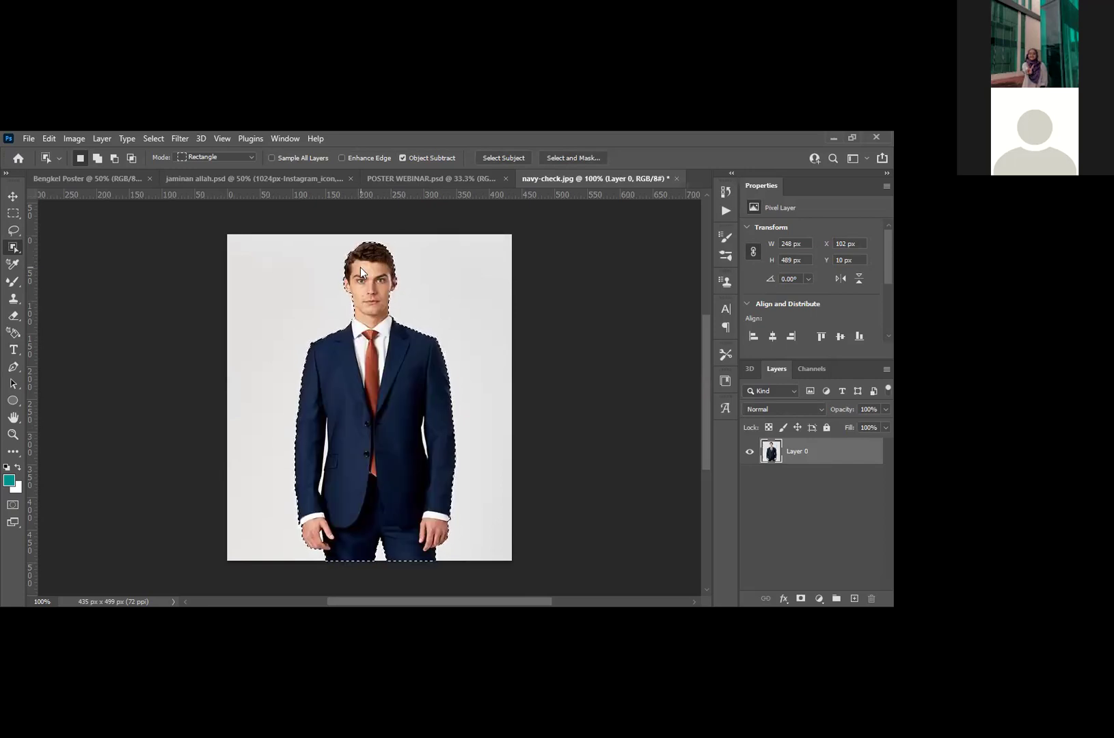
pyautogui.rightClick(361, 268)
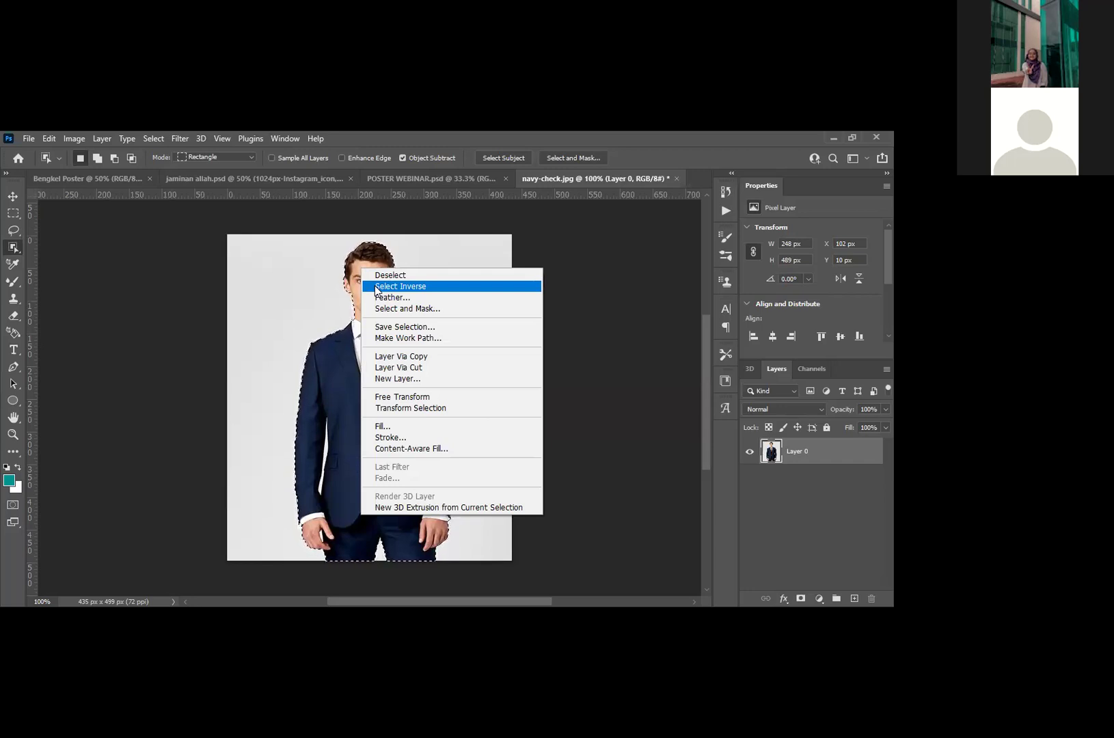
pyautogui.click(393, 286)
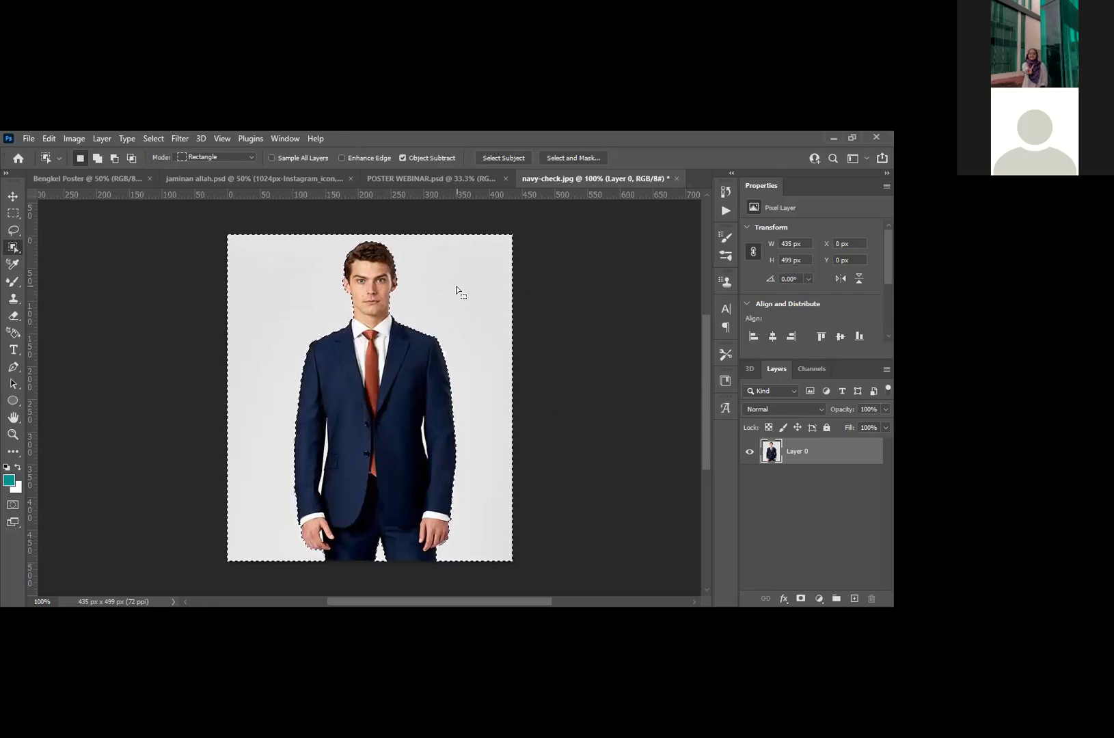
pyautogui.press('Delete')
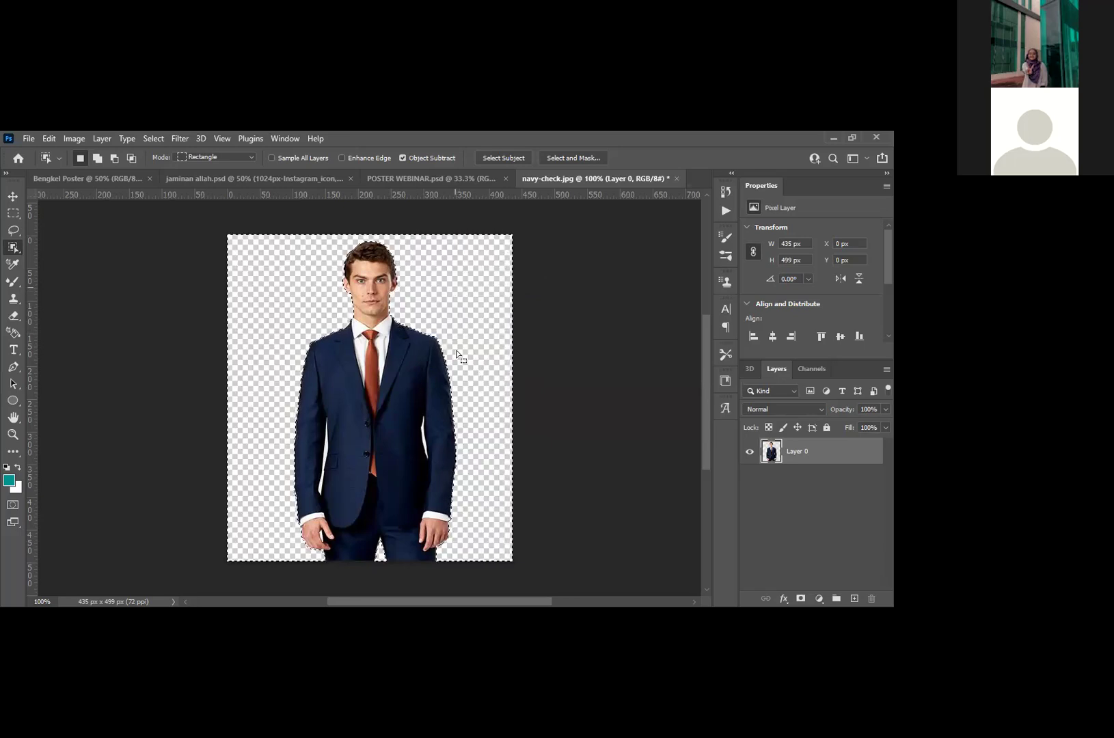
pyautogui.hotkey('ctrl', 'd')
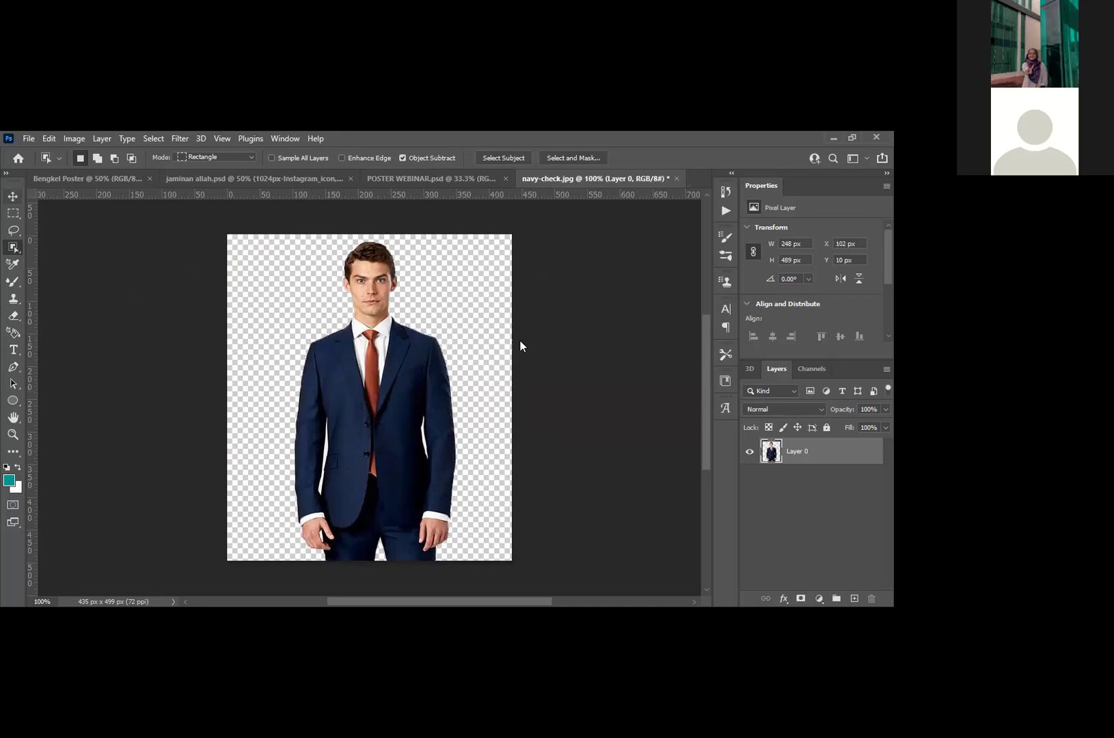
# Step: Return to the Bengkel Poster document with the Move tool, shift the teal blob about 40 px to the right and select its Ellipse 1 layer
pyautogui.press('v')
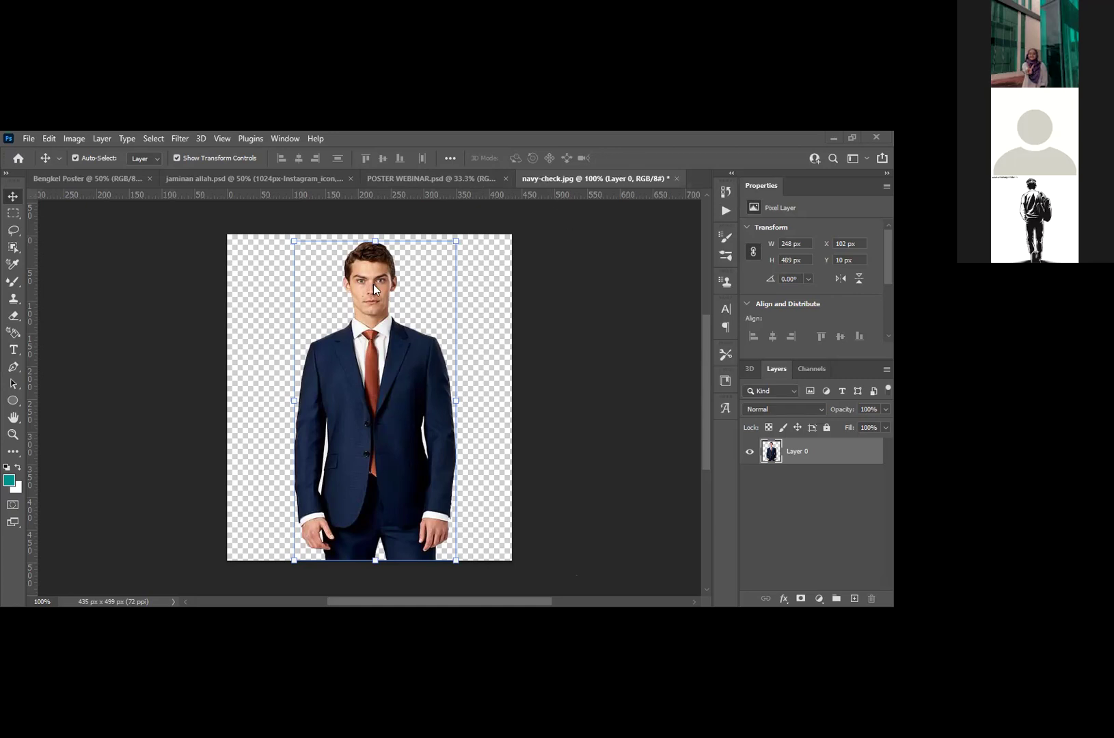
pyautogui.click(73, 177)
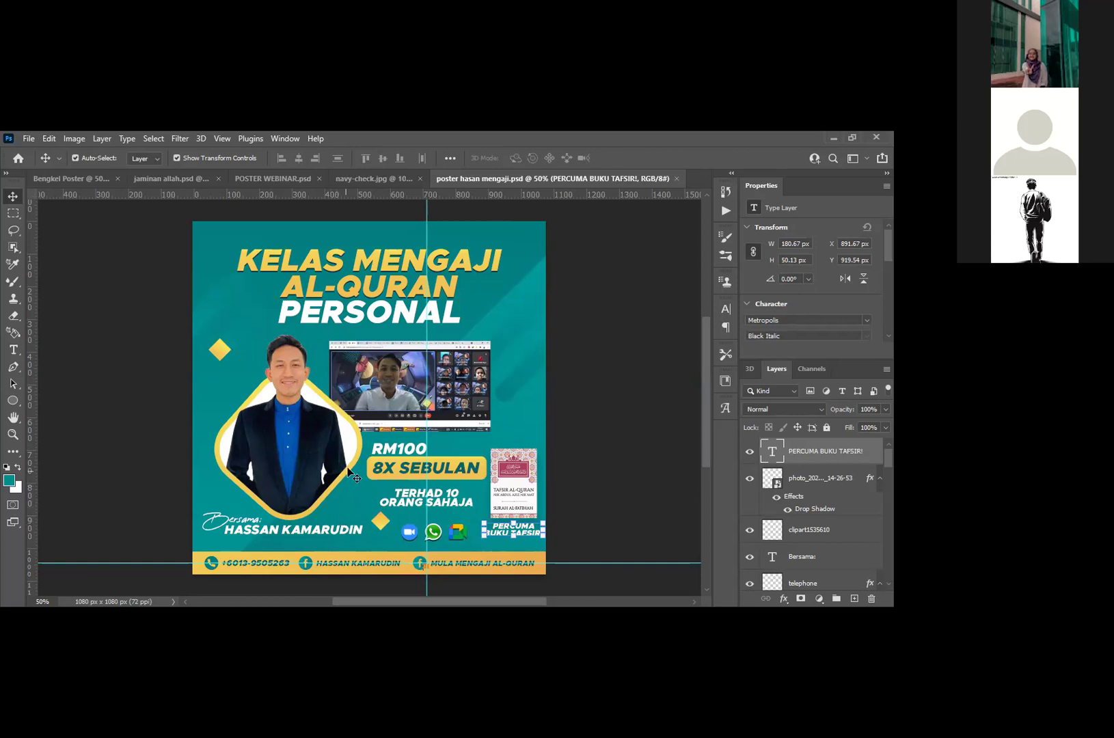
pyautogui.click(66, 180)
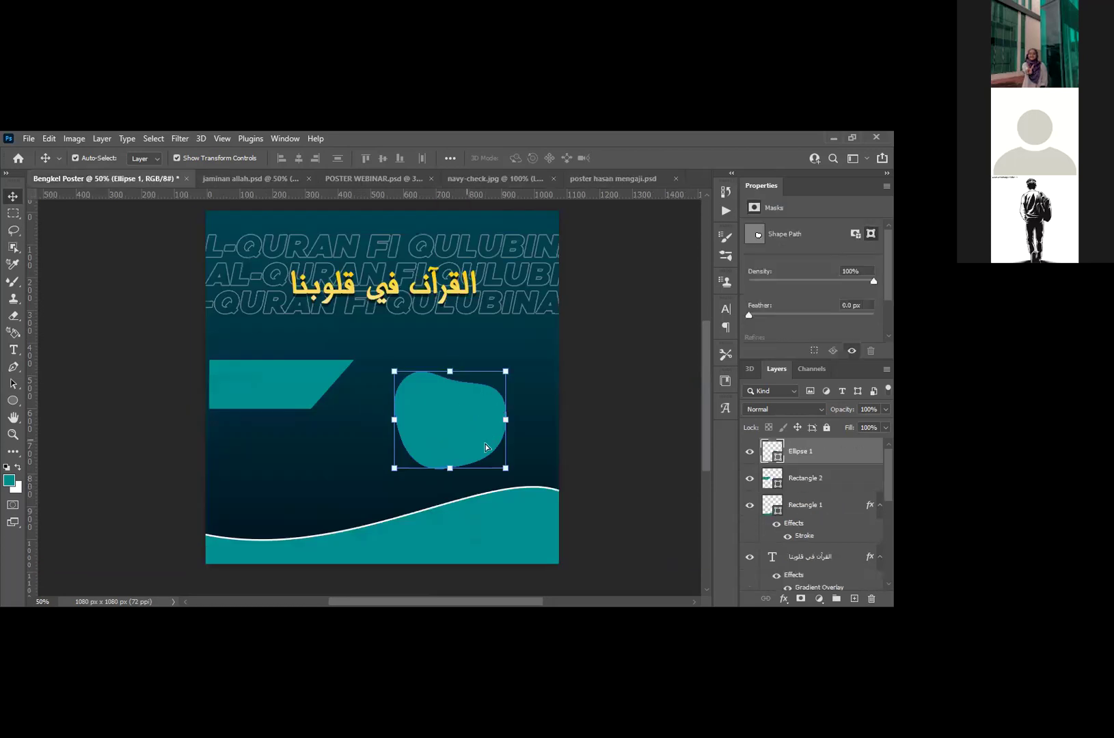
pyautogui.hotkey('shift', 'Right')
pyautogui.hotkey('shift', 'Right')
pyautogui.hotkey('shift', 'Right')
pyautogui.hotkey('shift', 'Right')
pyautogui.hotkey('shift', 'Right')
pyautogui.hotkey('shift', 'Right')
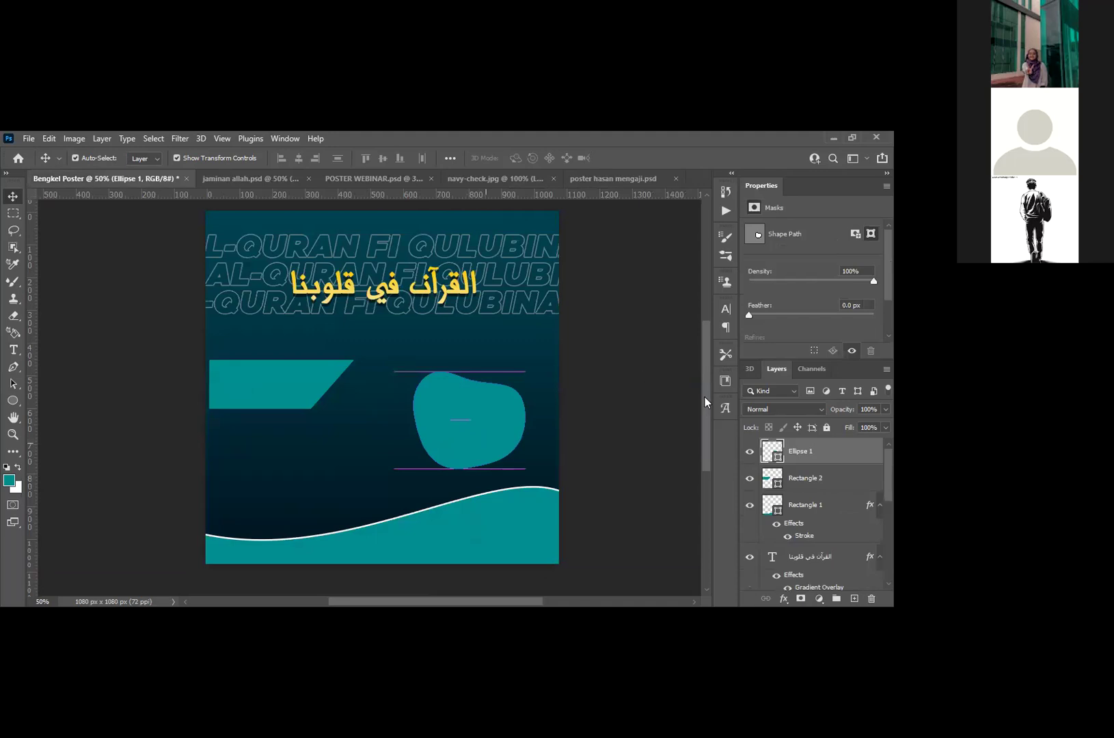
pyautogui.hotkey('shift', 'Left')
pyautogui.hotkey('shift', 'Left')
pyautogui.click(659, 359)
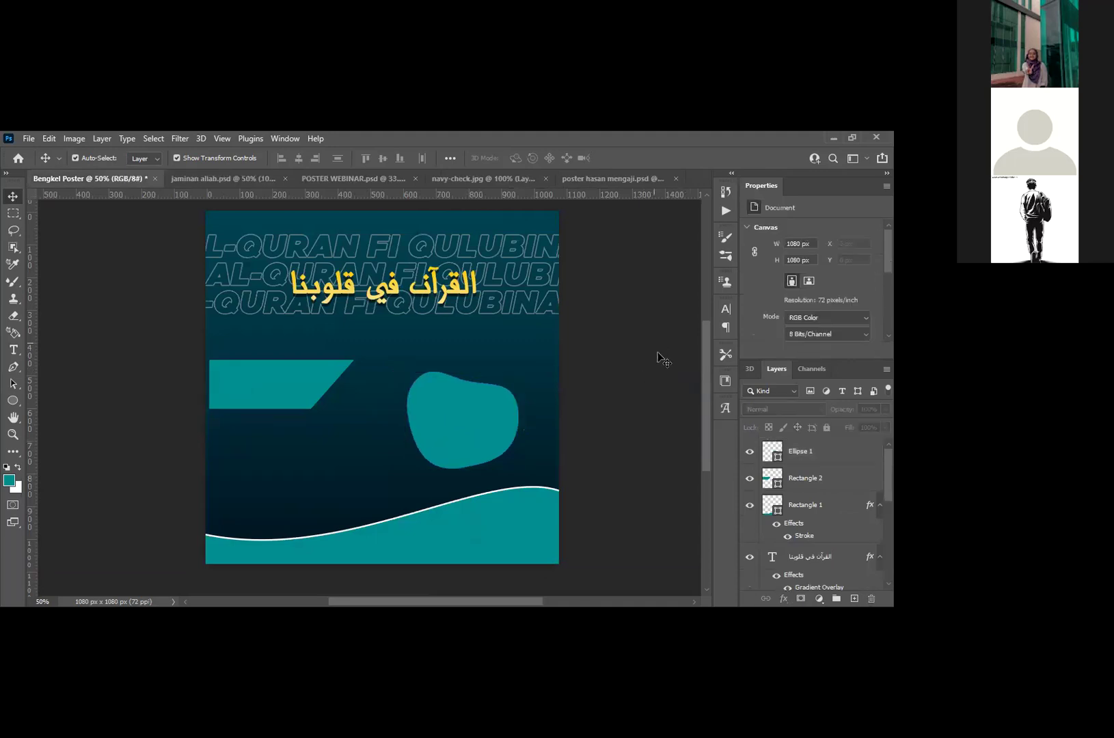
pyautogui.click(813, 455)
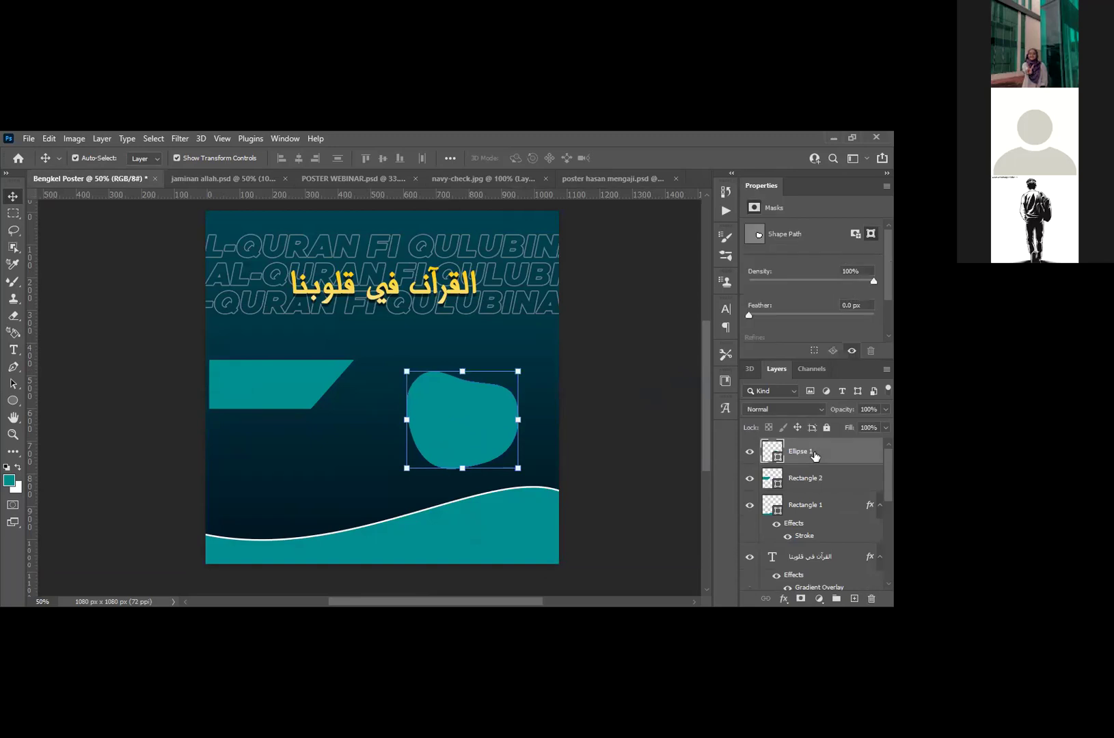
# Step: Copy the cut-out man from navy-check.jpg into the Bengkel Poster and place him over the teal blob at about X 637, Y 358 px
pyautogui.click(477, 180)
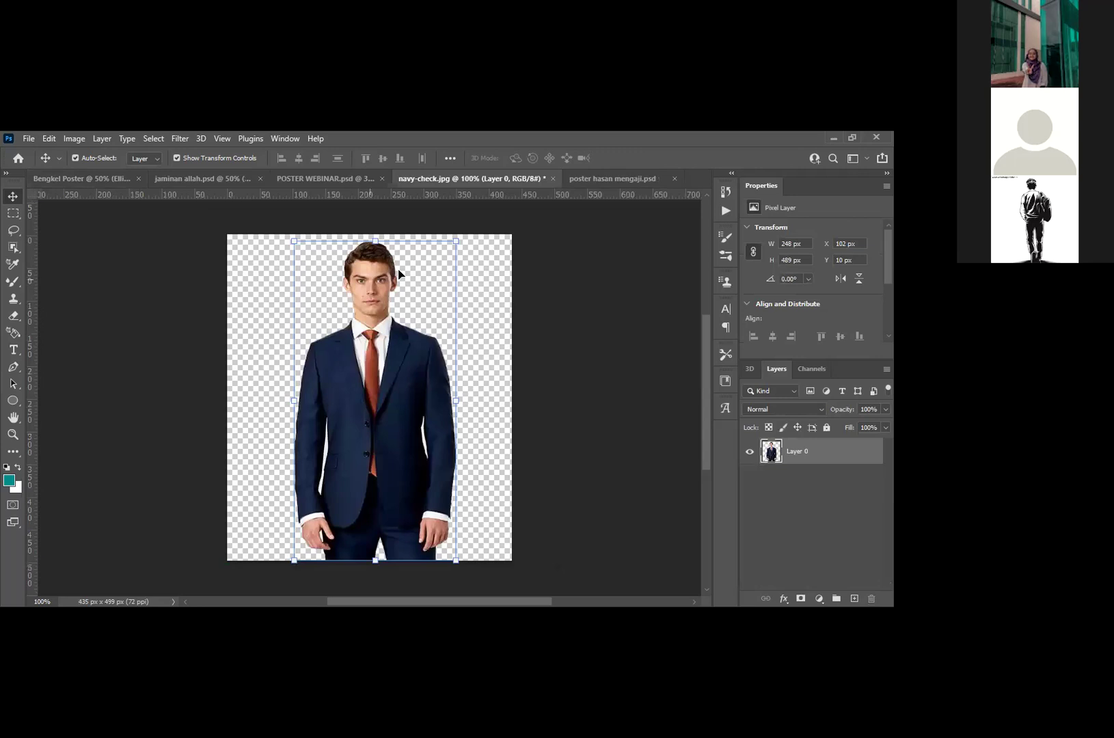
pyautogui.moveTo(314, 308); pyautogui.dragTo(352, 373)
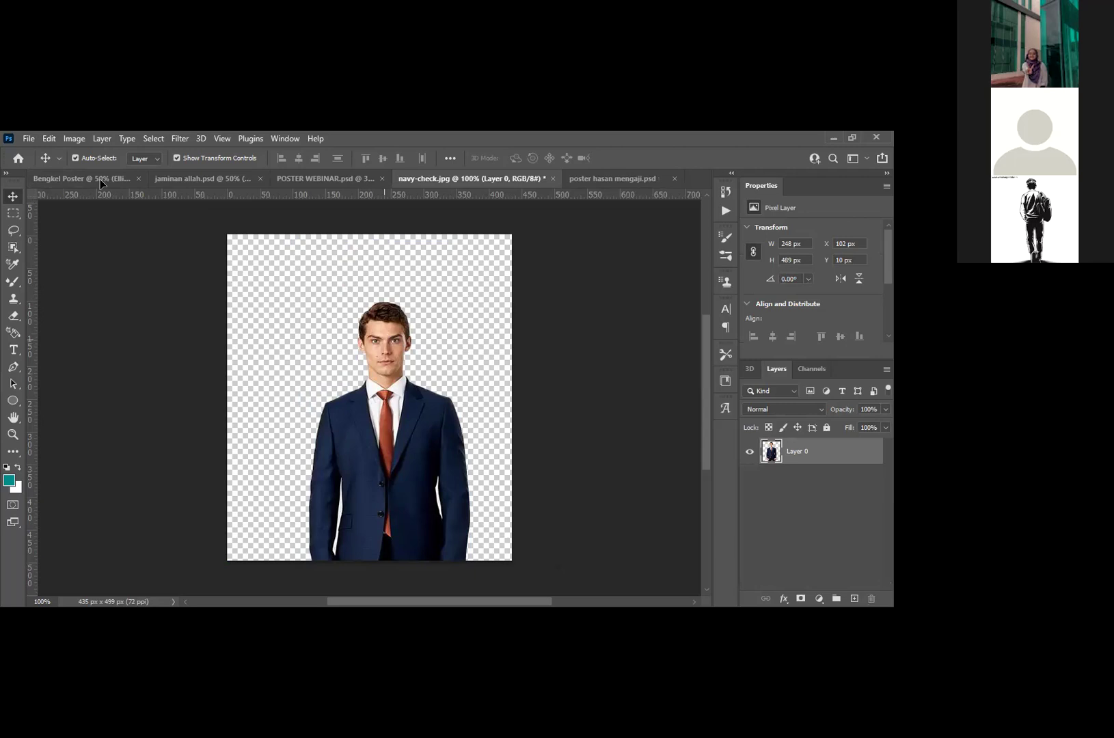
pyautogui.moveTo(205, 240); pyautogui.dragTo(470, 403)
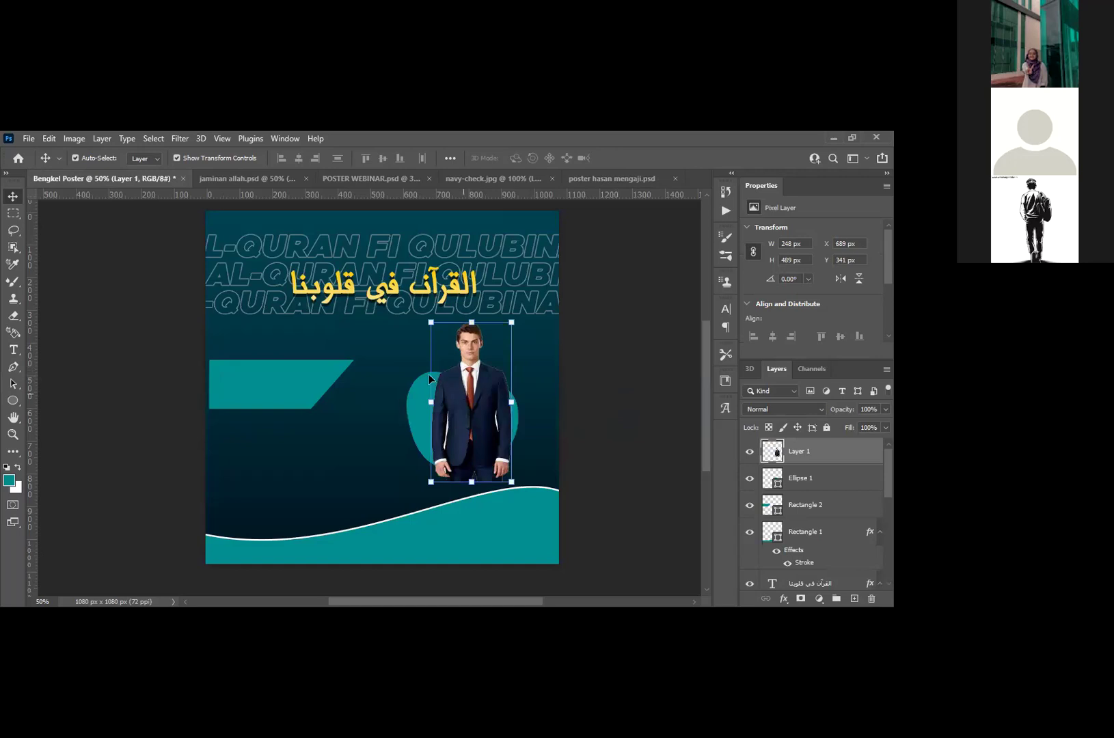
pyautogui.hotkey('ctrl', 't')
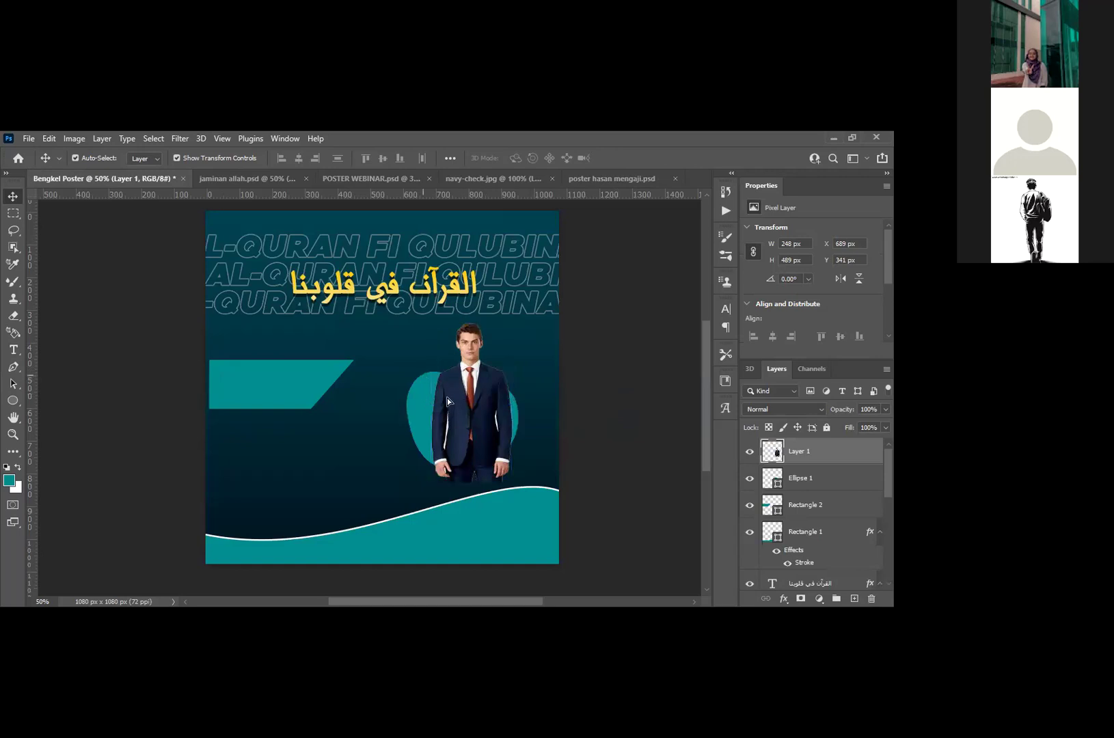
pyautogui.moveTo(446, 400); pyautogui.dragTo(427, 406)
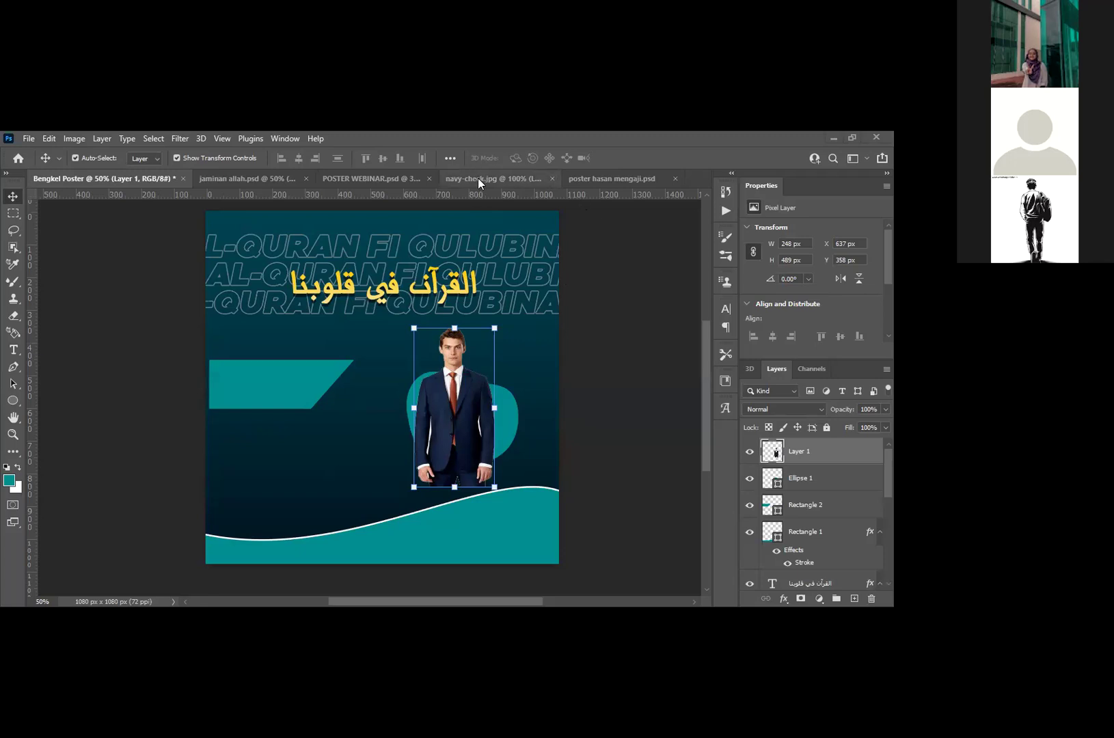
pyautogui.click(497, 183)
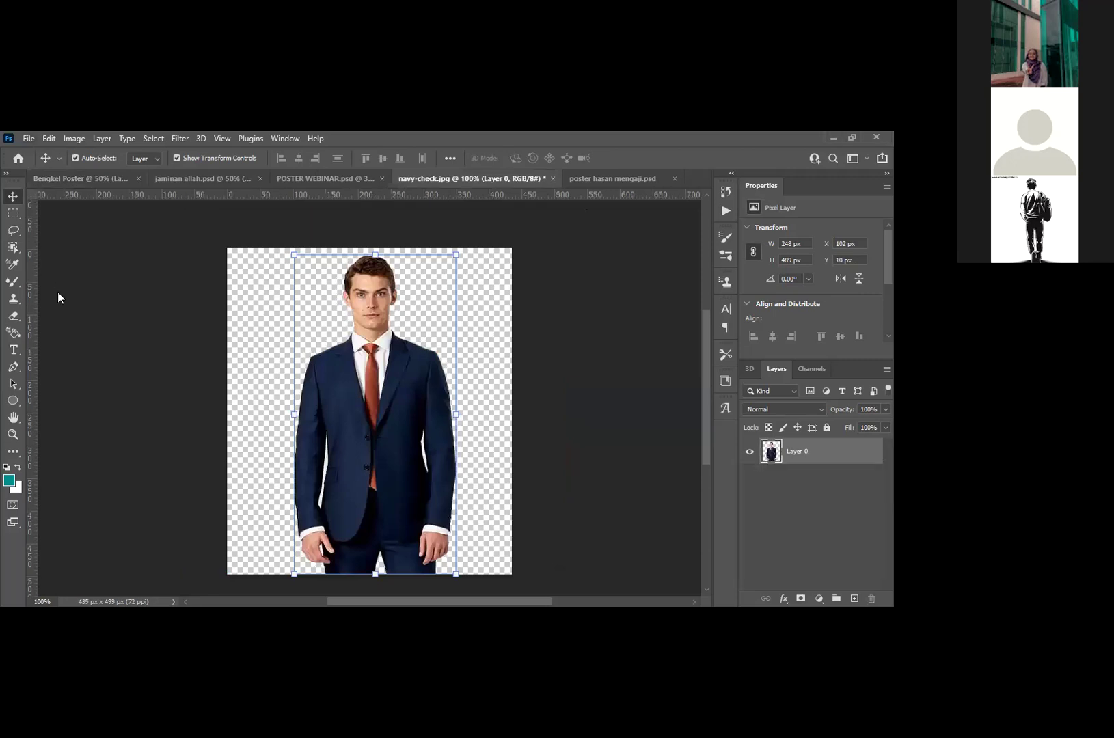
pyautogui.hotkey('alt', 'f')
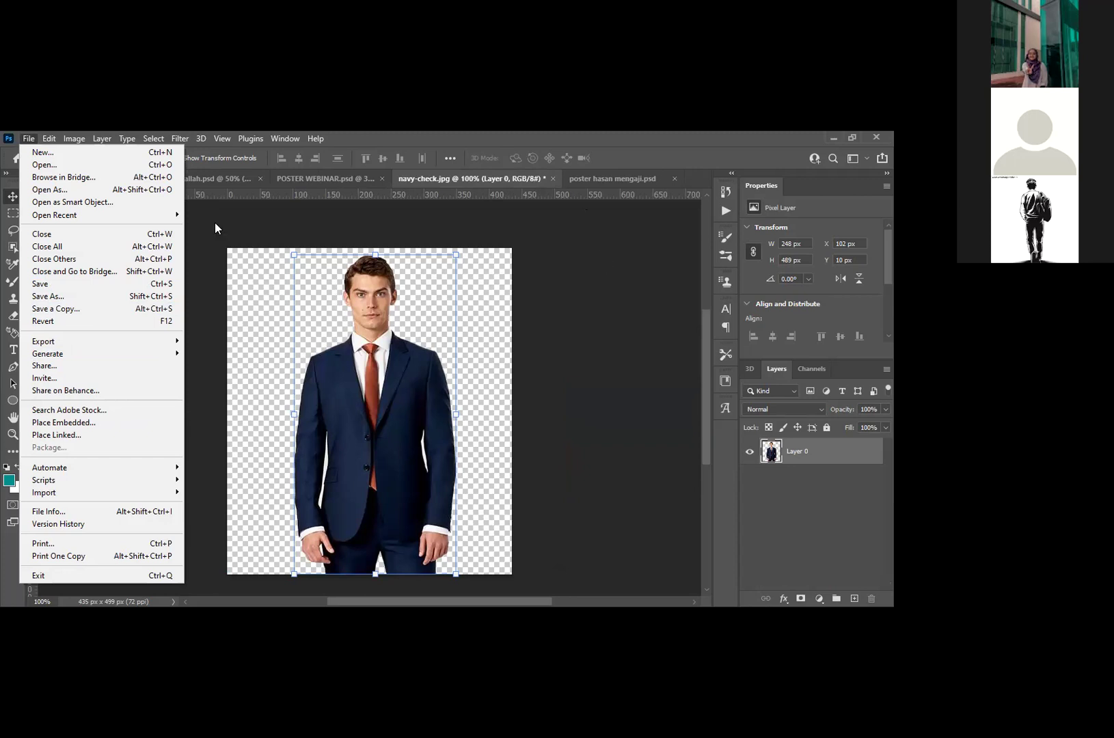
pyautogui.click(69, 178)
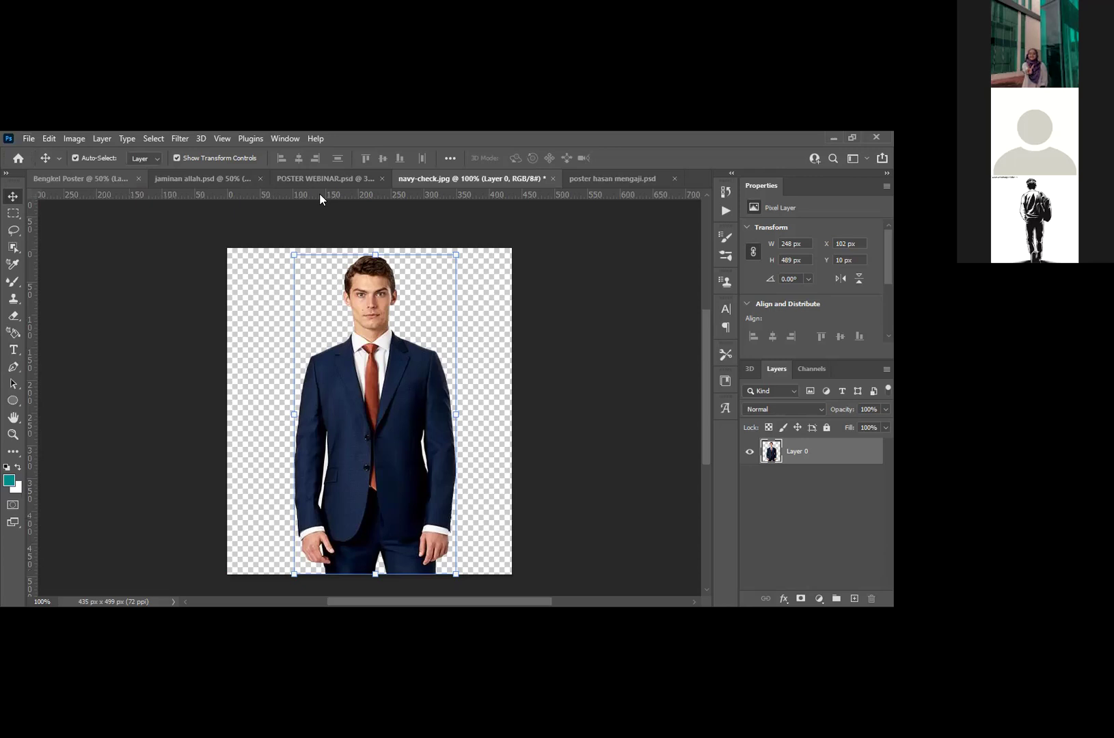
pyautogui.moveTo(319, 194); pyautogui.dragTo(566, 438)
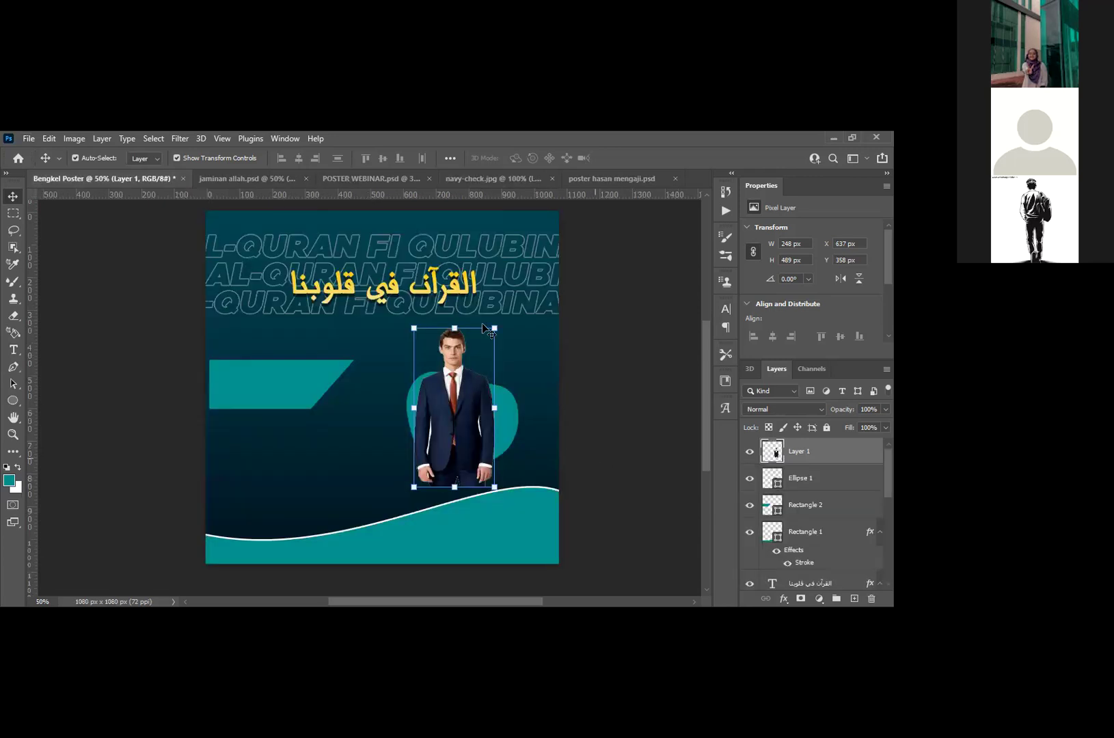
pyautogui.click(266, 179)
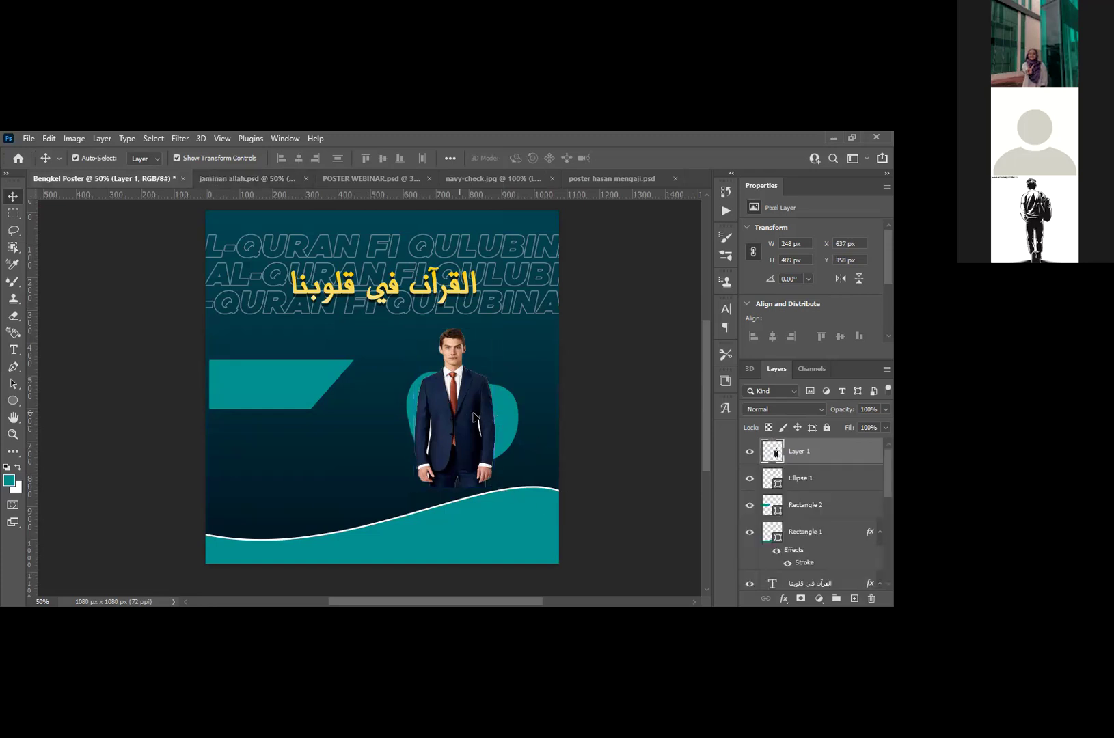
# Step: Try shifting the man over the blob and resizing him with and without fixed proportions, and cancel the transform
pyautogui.moveTo(466, 410); pyautogui.dragTo(473, 415)
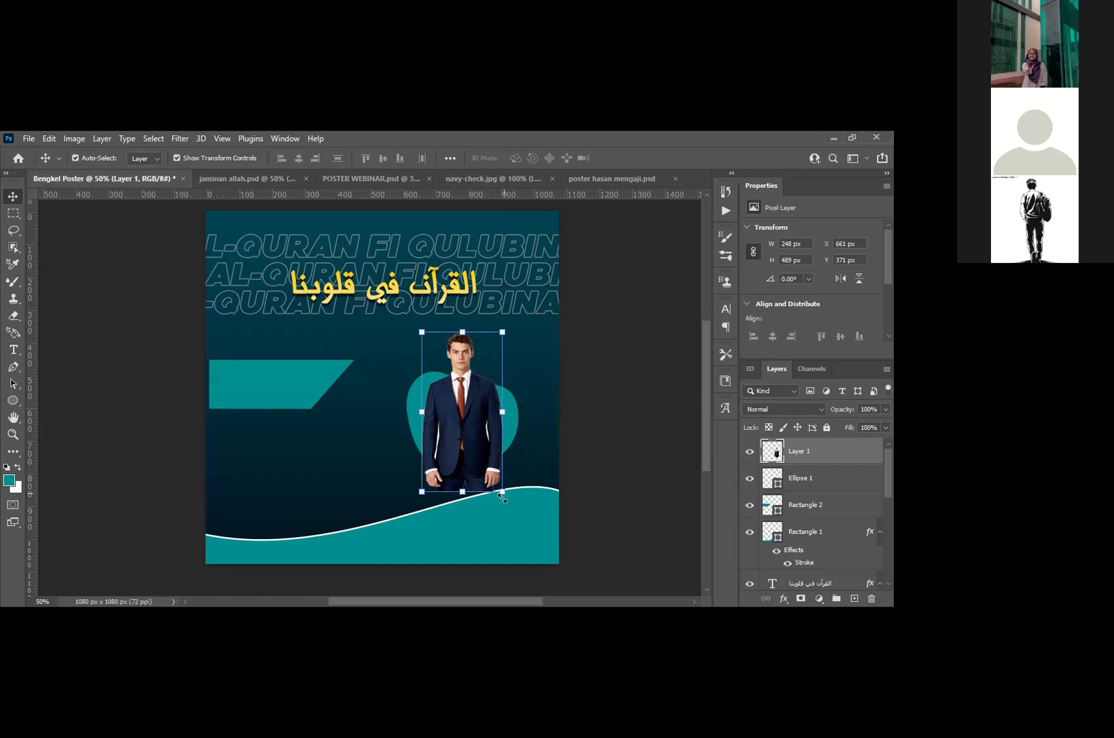
pyautogui.hotkey('ctrl', 't')
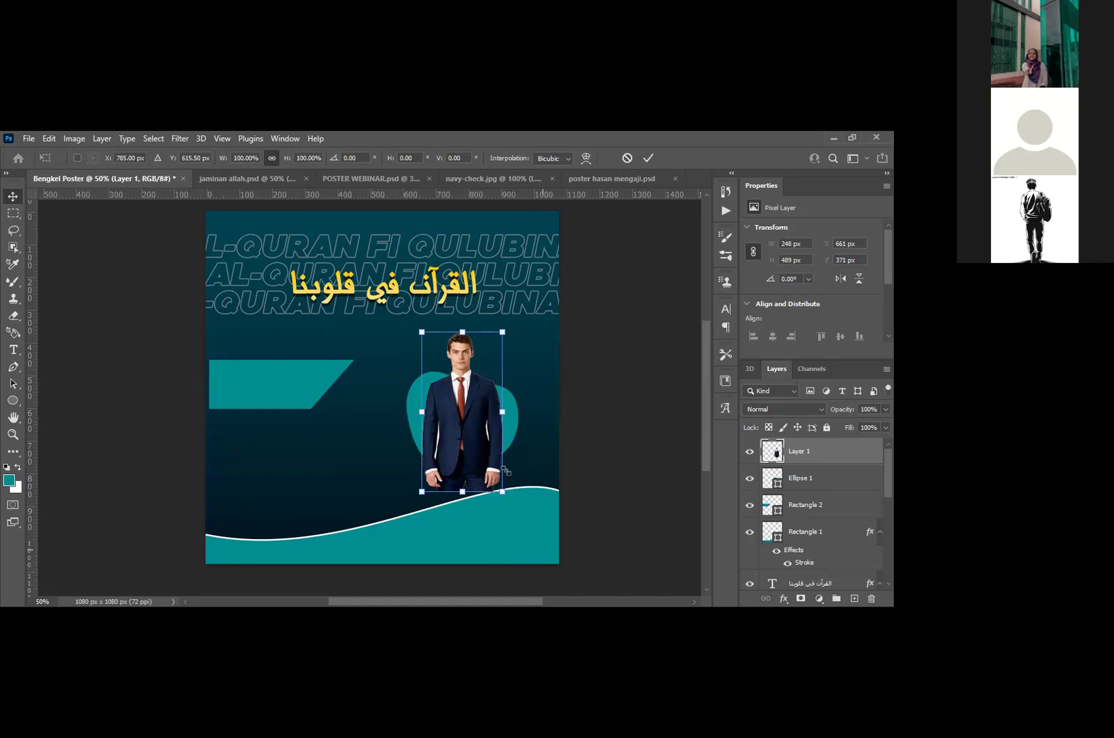
pyautogui.scroll(-1, 516, 454)
pyautogui.moveTo(504, 470); pyautogui.dragTo(509, 478)
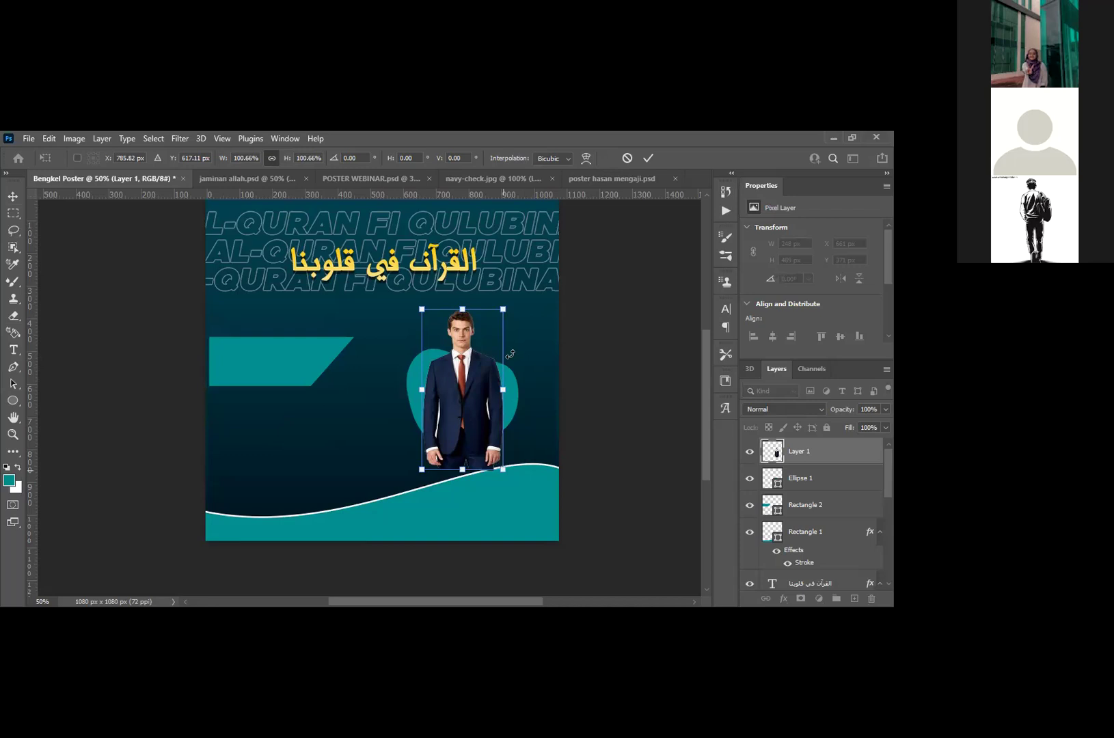
pyautogui.scroll(-3, 509, 354)
pyautogui.scroll(1, 506, 350)
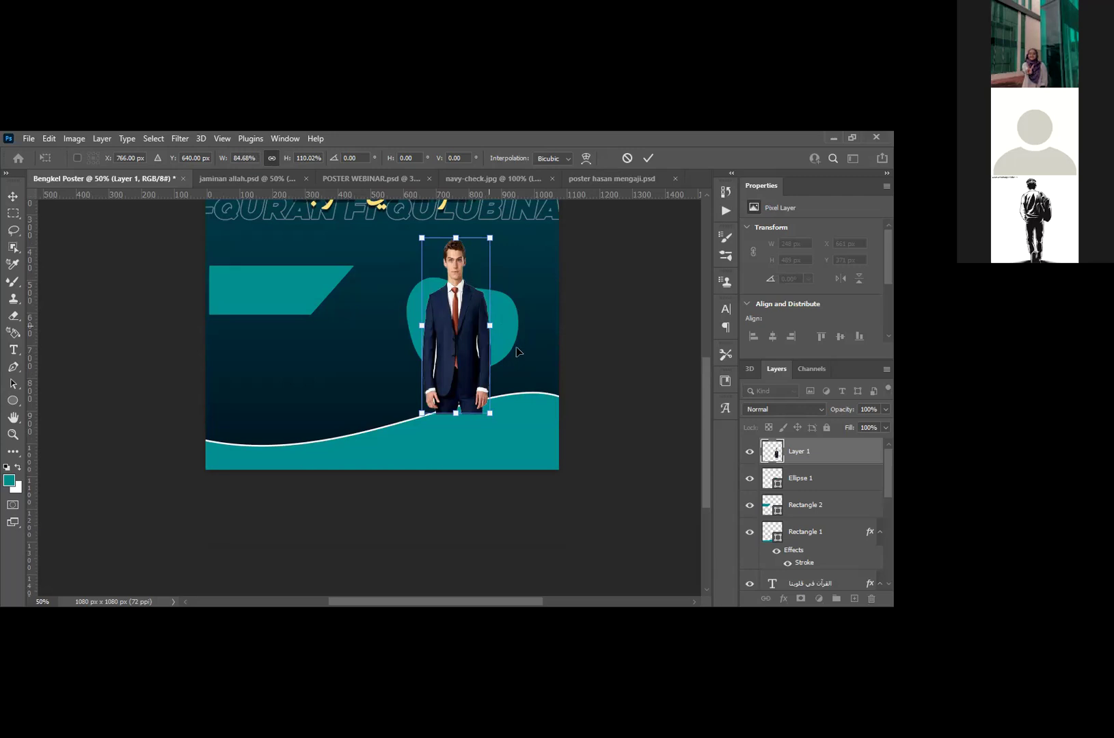
pyautogui.moveTo(490, 325); pyautogui.dragTo(524, 325)
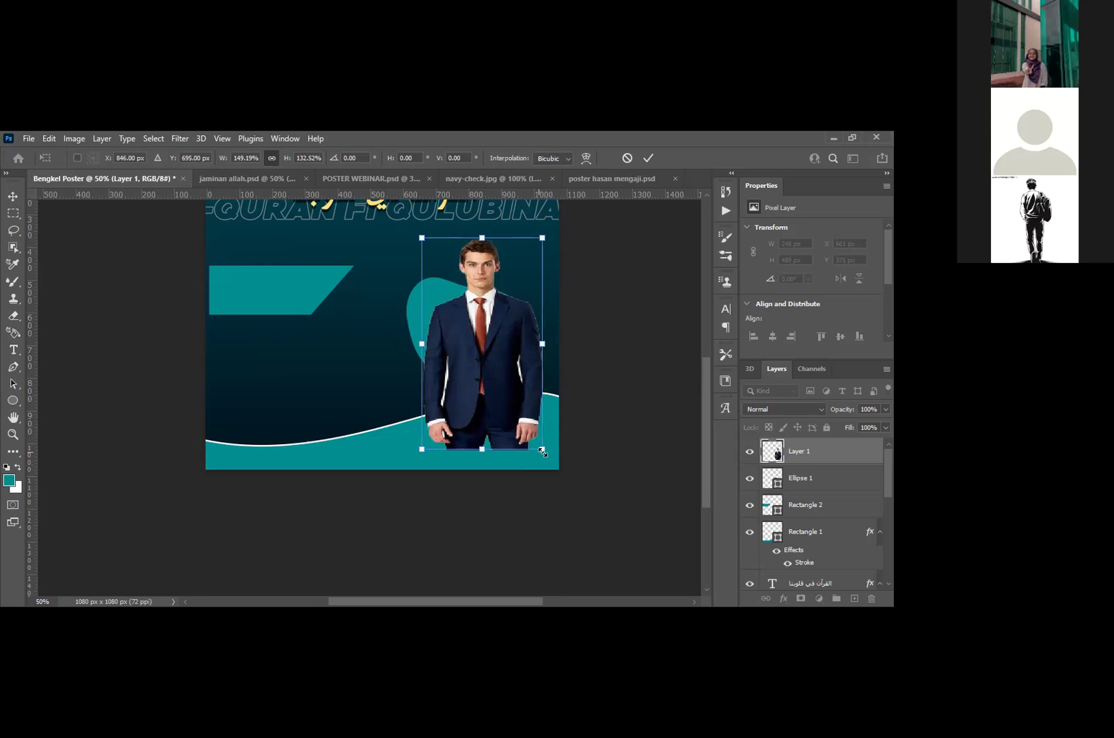
pyautogui.moveTo(472, 266); pyautogui.dragTo(632, 464)
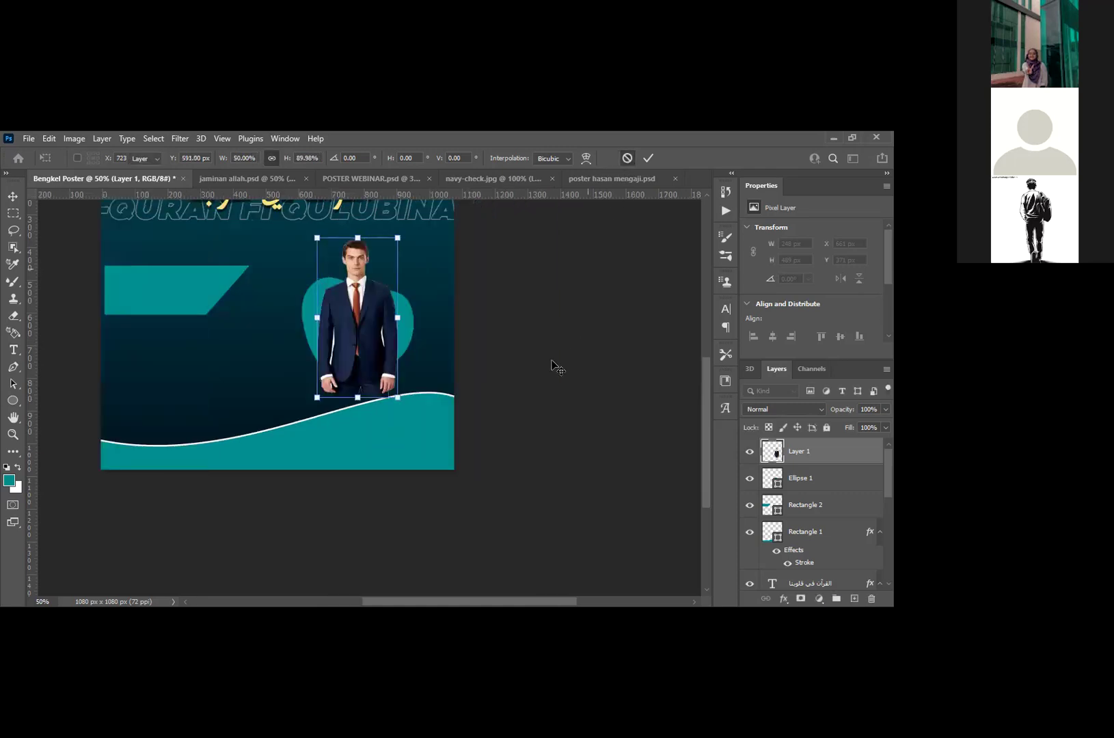
pyautogui.press('Escape')
# Step: Scale the man proportionally to about 135% and position him in front of the blob at about X 618, Y 339 px
pyautogui.scroll(2, 421, 290)
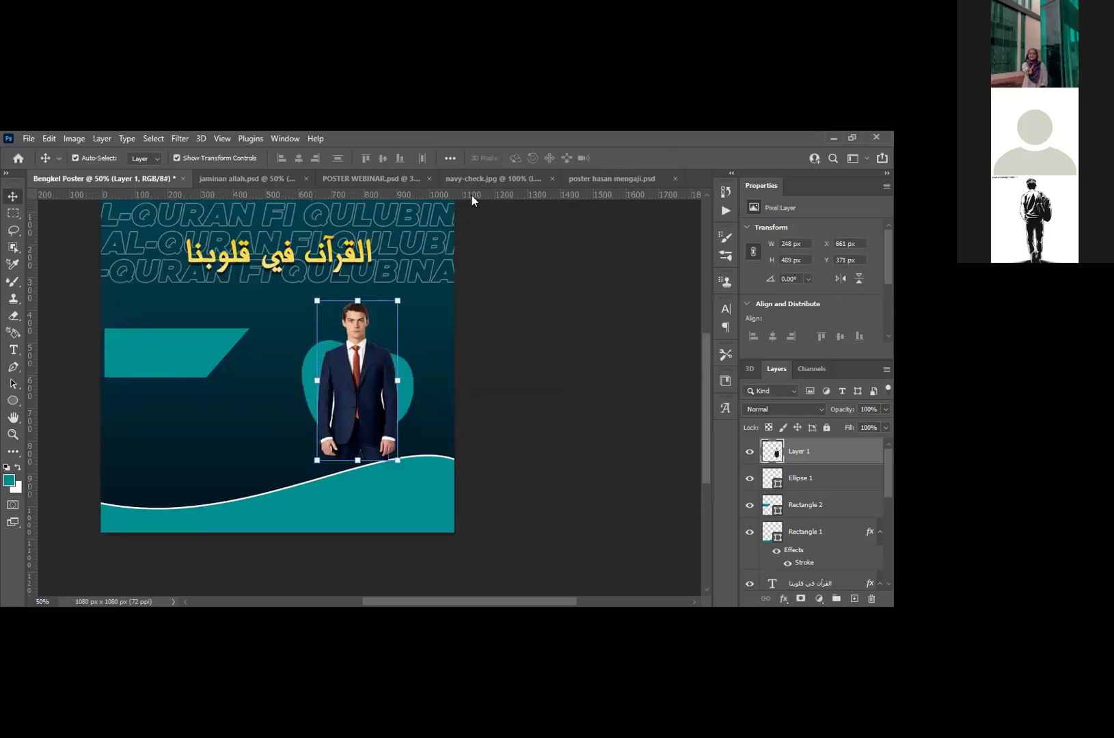
pyautogui.click(398, 462)
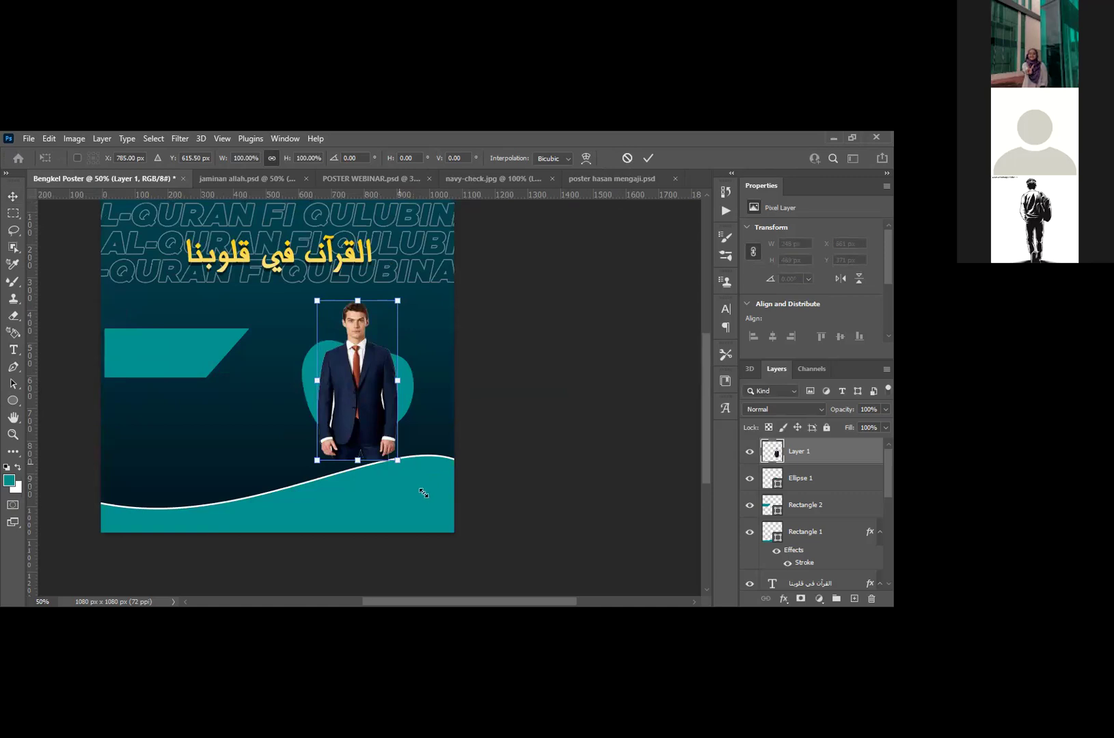
pyautogui.moveTo(433, 504); pyautogui.dragTo(440, 514)
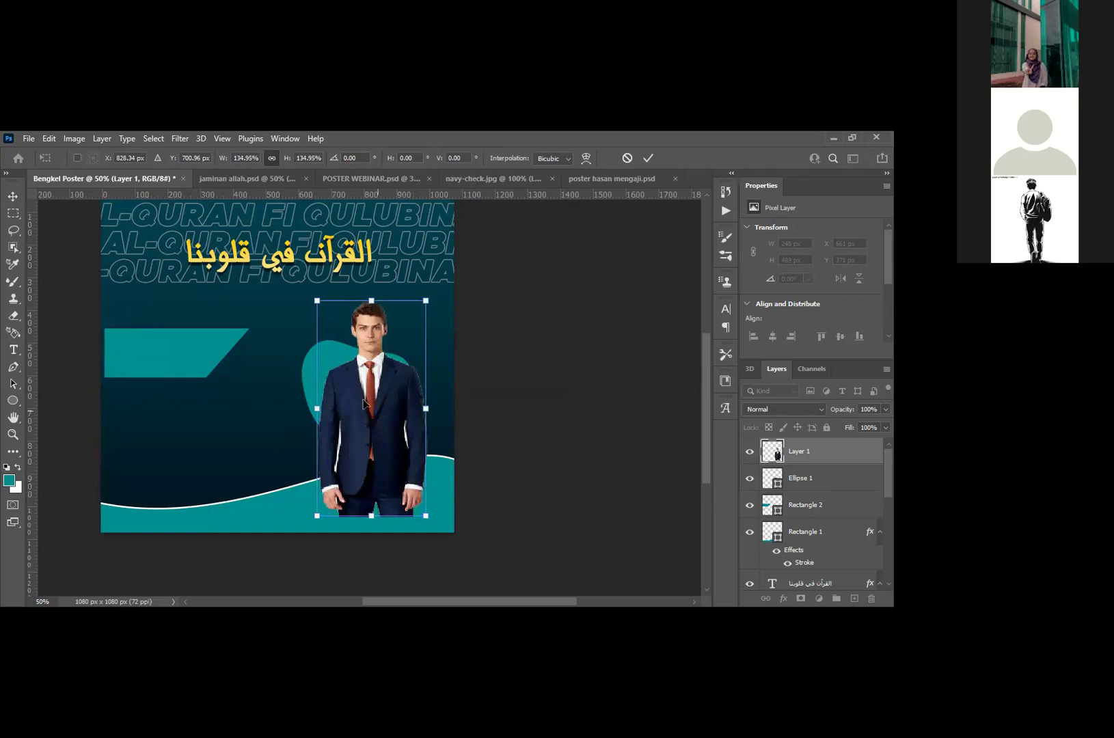
pyautogui.moveTo(366, 400); pyautogui.dragTo(352, 389)
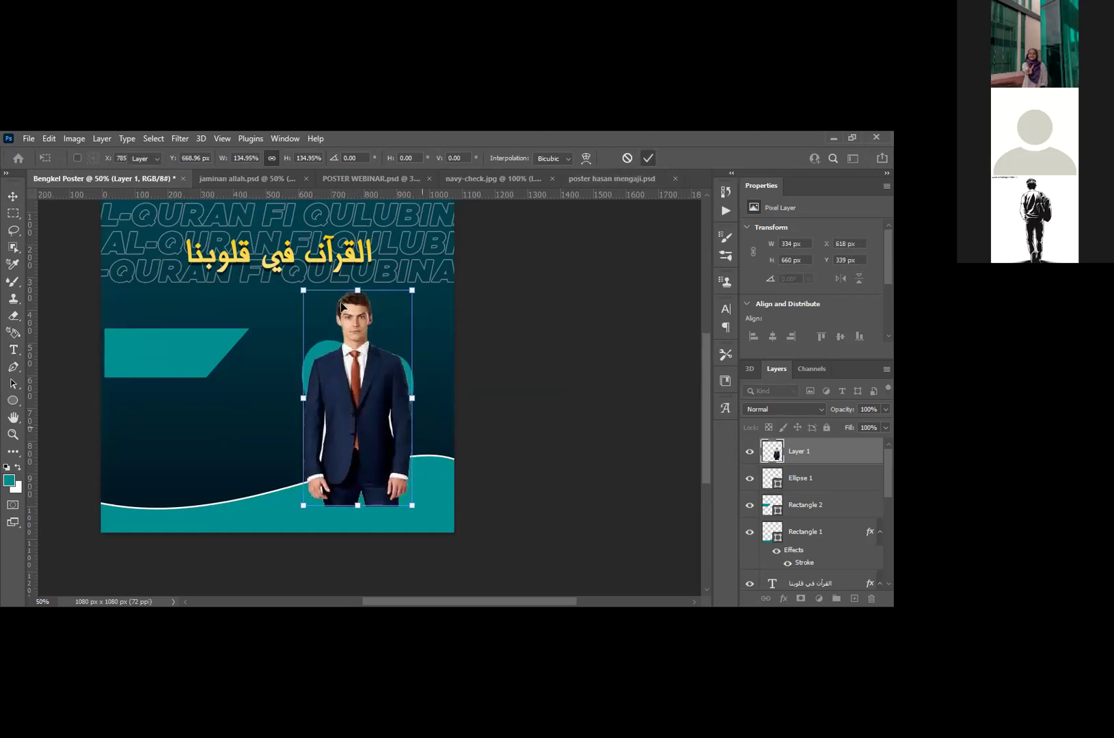
pyautogui.press('Return')
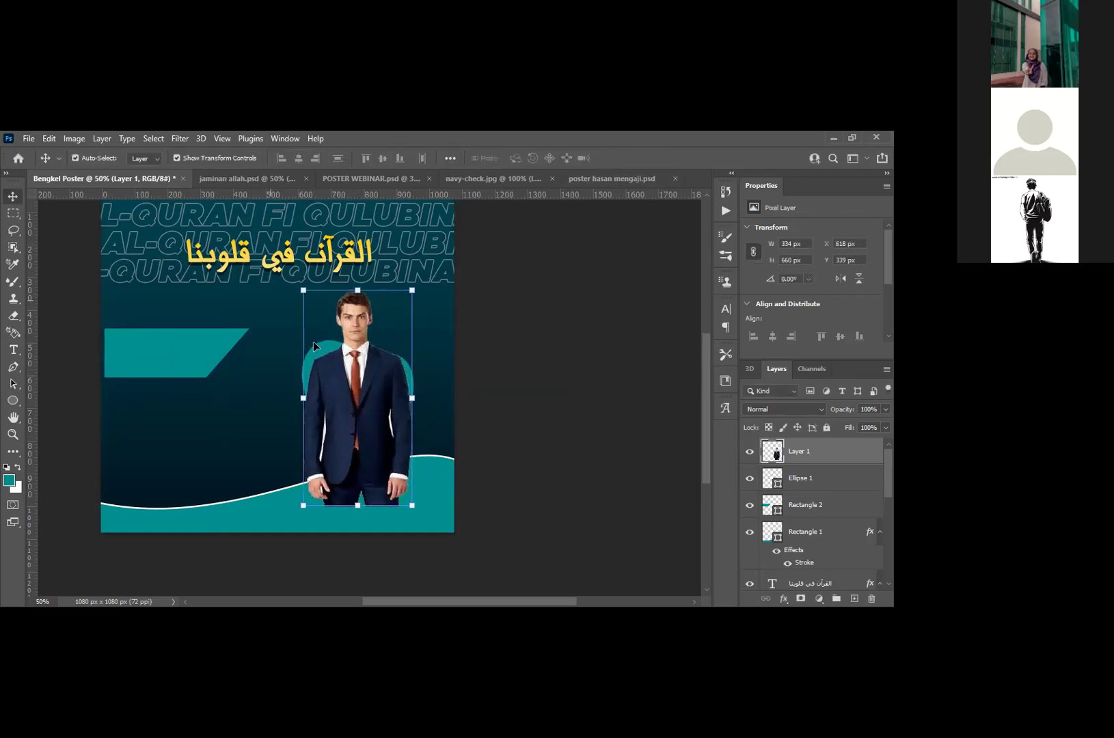
# Step: Clip the man's Layer 1 to the Ellipse 1 blob with a clipping mask and duplicate the clipped layer above it
pyautogui.click(845, 485)
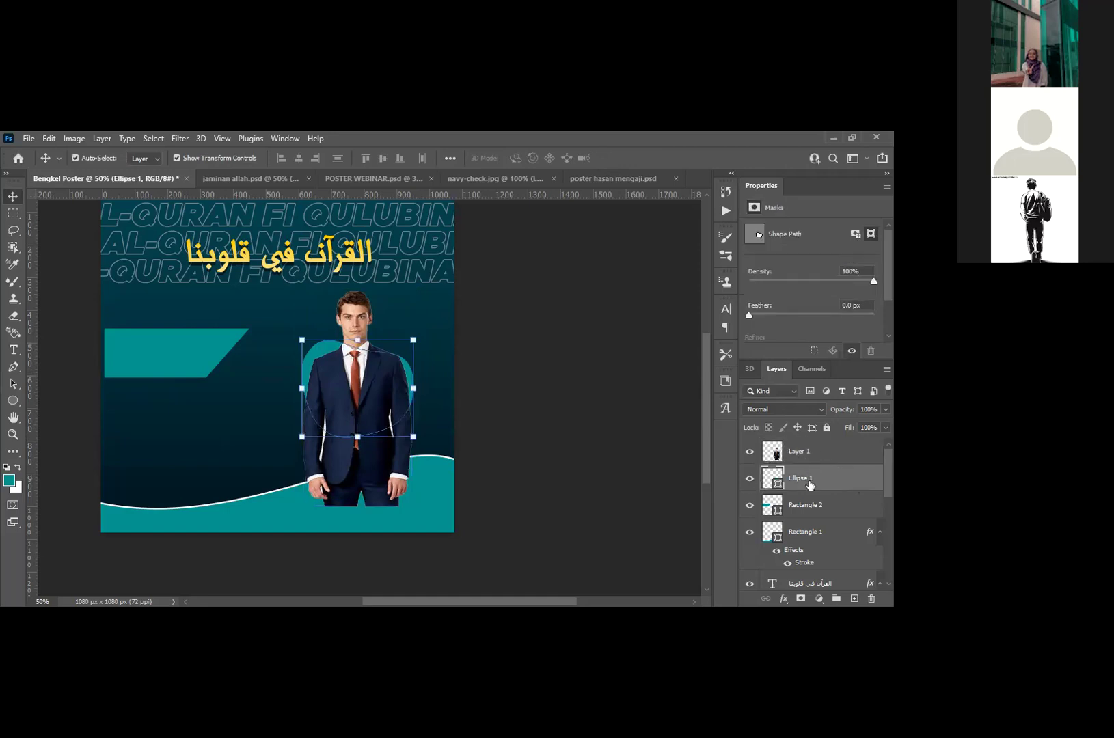
pyautogui.click(799, 457)
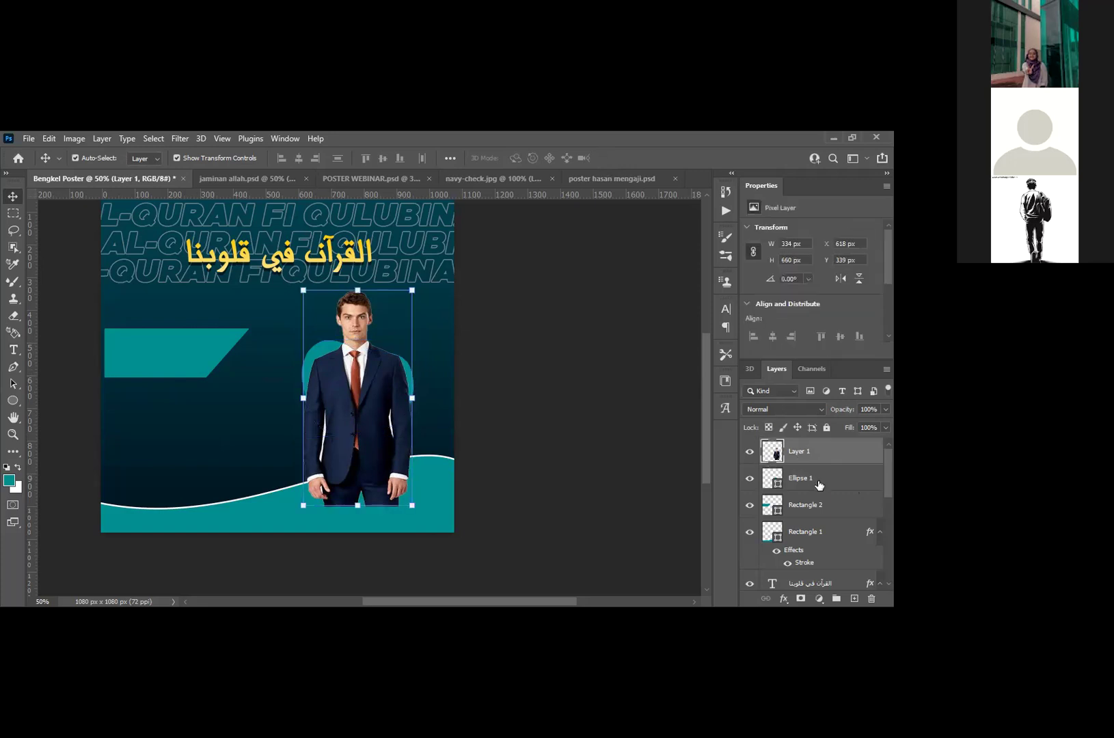
pyautogui.click(819, 481)
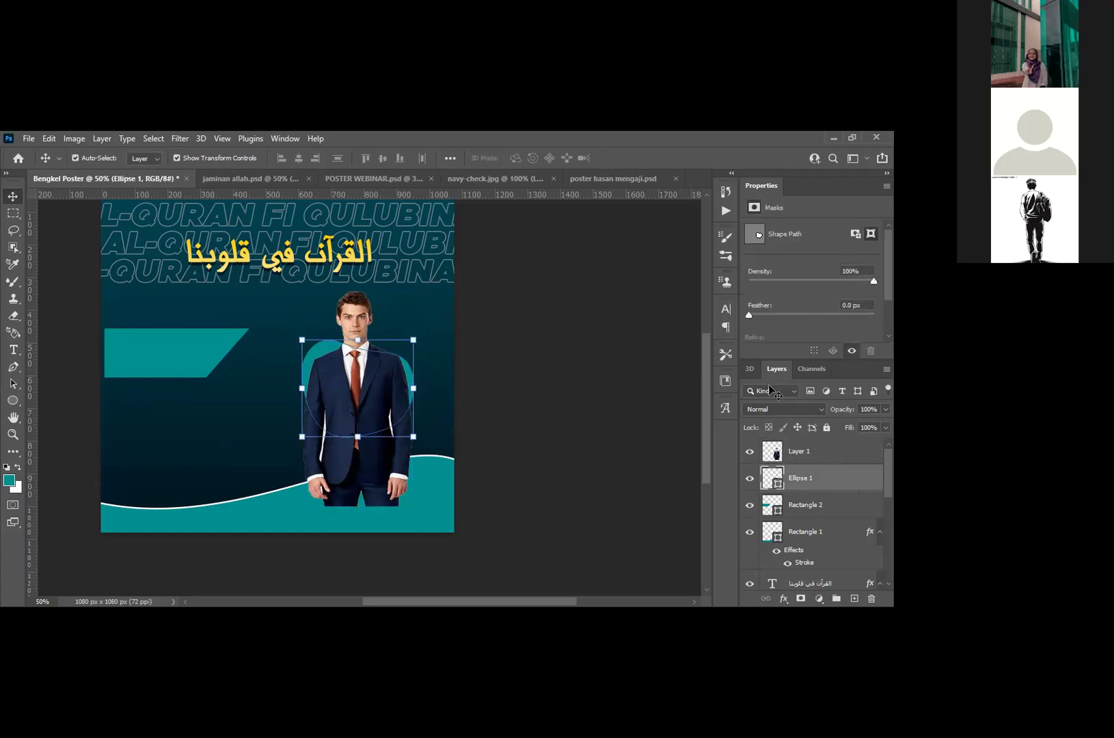
pyautogui.click(809, 456)
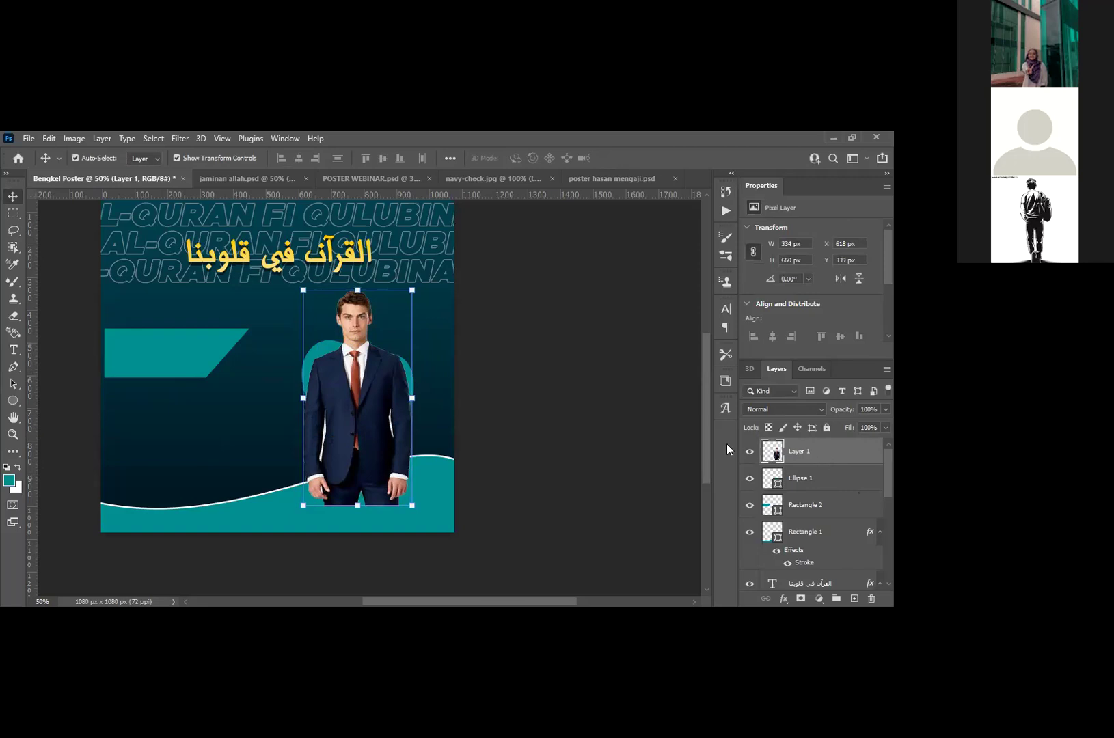
pyautogui.rightClick(819, 451)
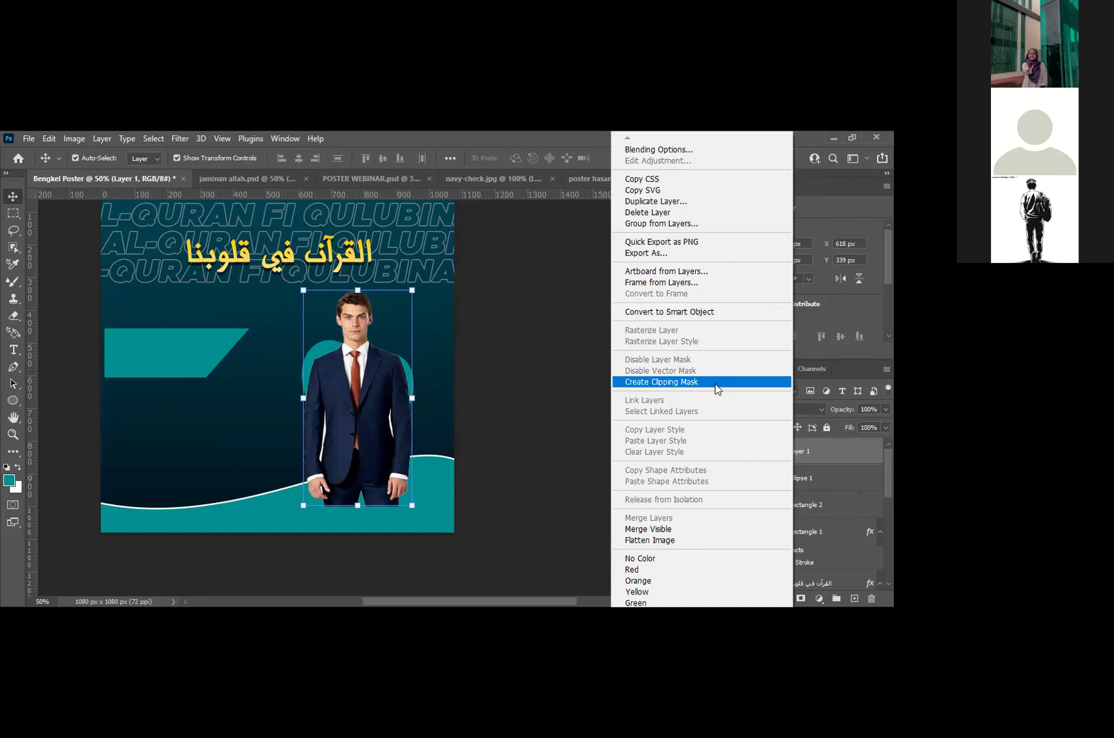
pyautogui.click(715, 384)
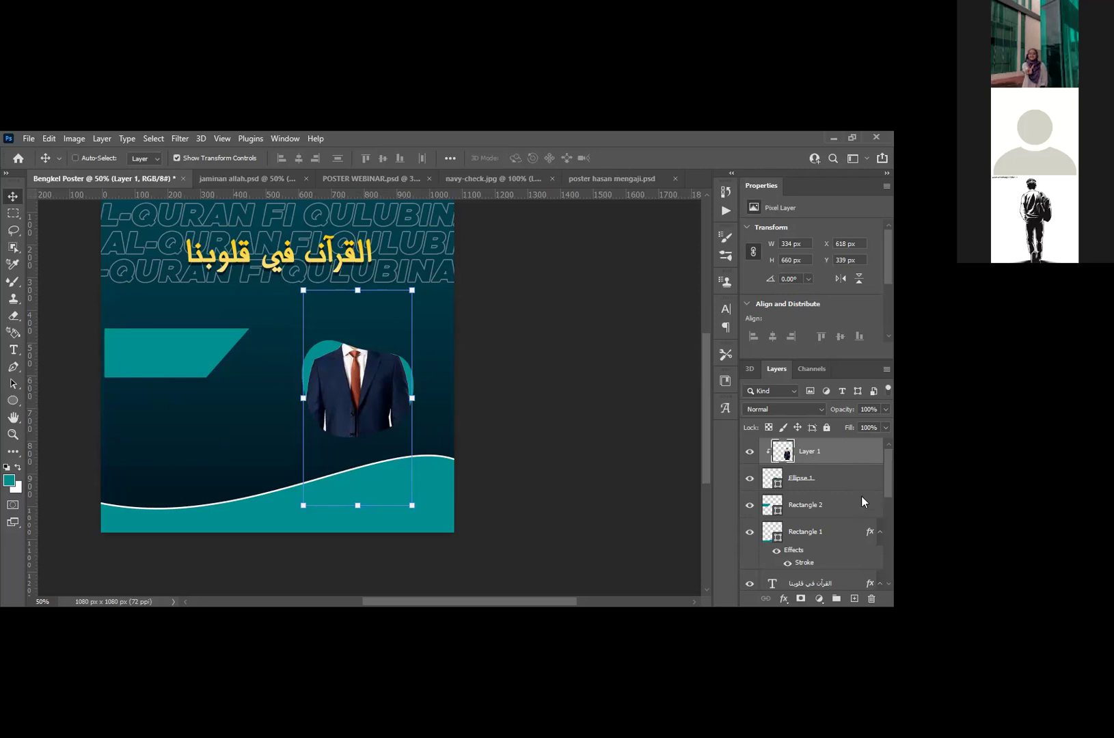
pyautogui.hotkey('ctrl', 'j')
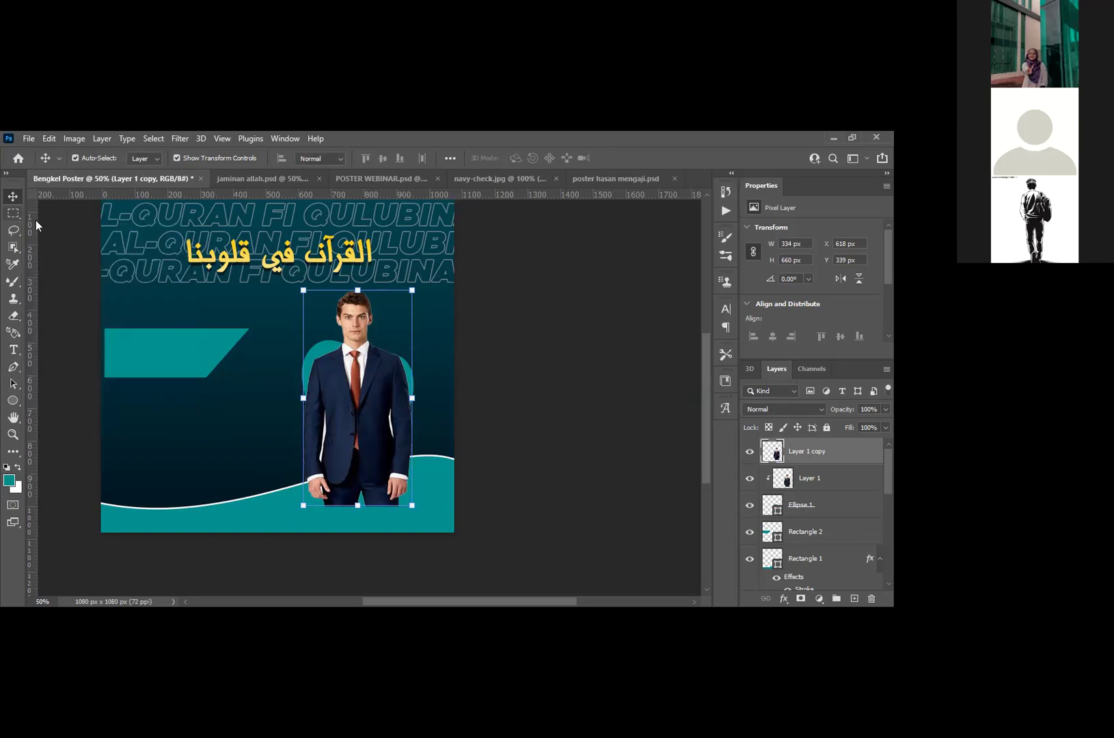
# Step: Delete everything outside a circle about 390 px wide around the man's head and chest from the copied layer, then deselect
pyautogui.rightClick(13, 213)
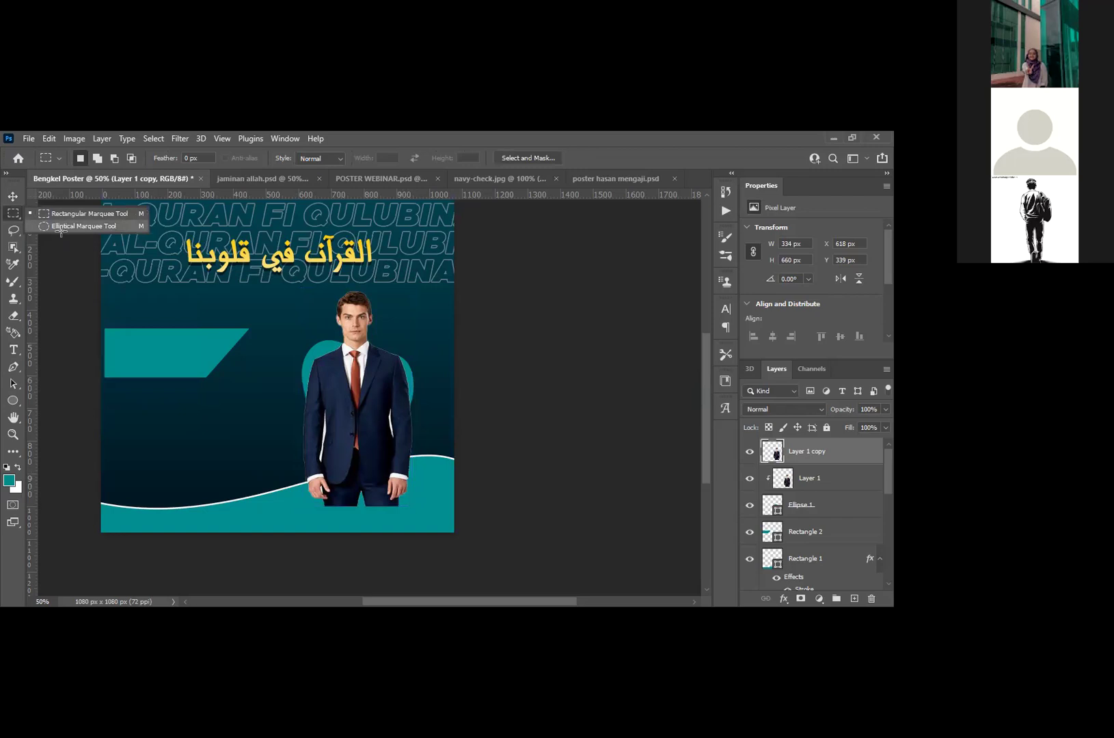
pyautogui.hotkey('shift', 'm')
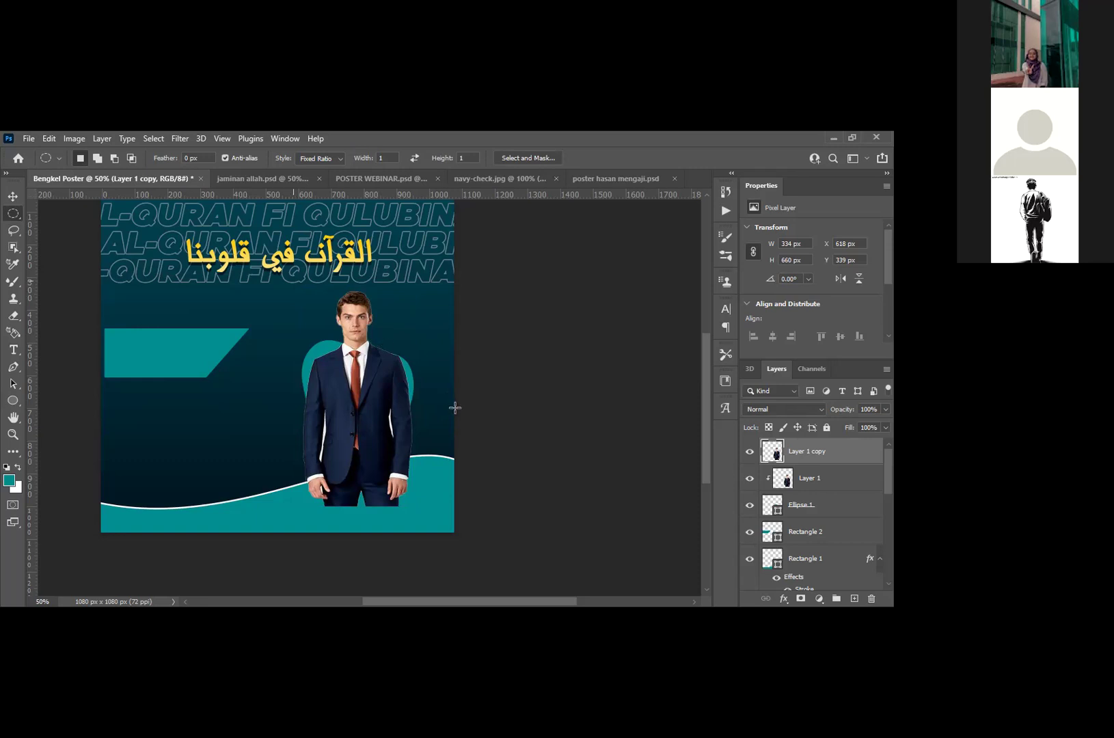
pyautogui.moveTo(294, 280); pyautogui.dragTo(453, 407)
pyautogui.rightClick(380, 374)
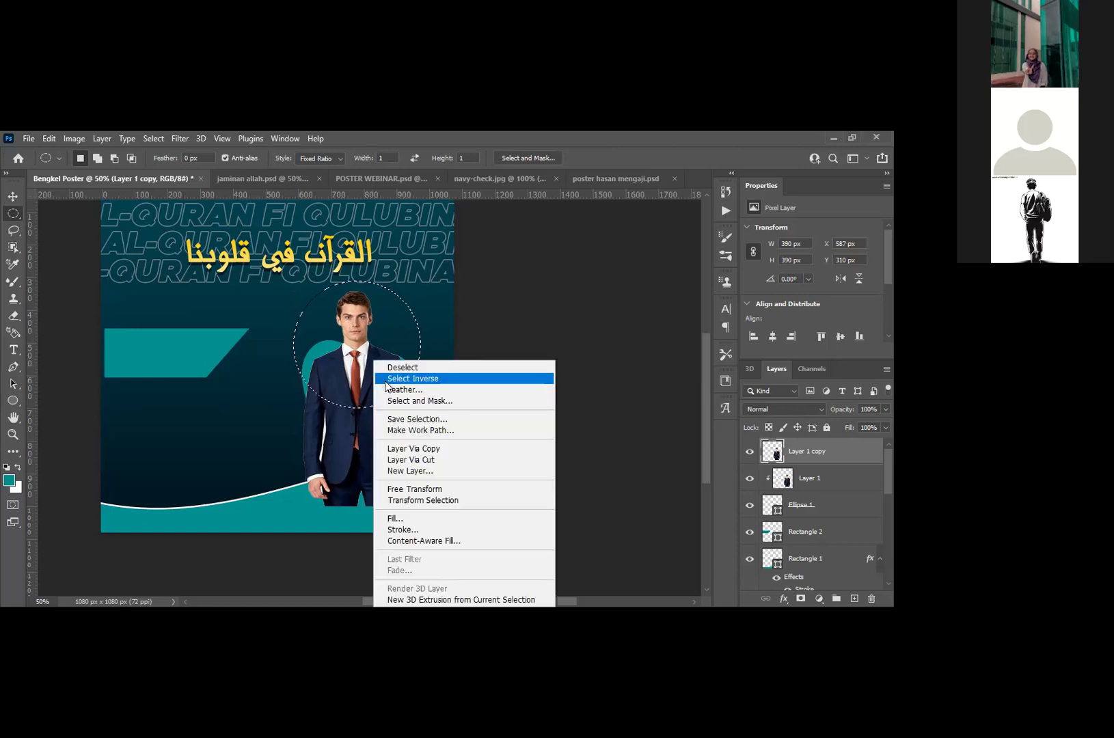
pyautogui.click(387, 380)
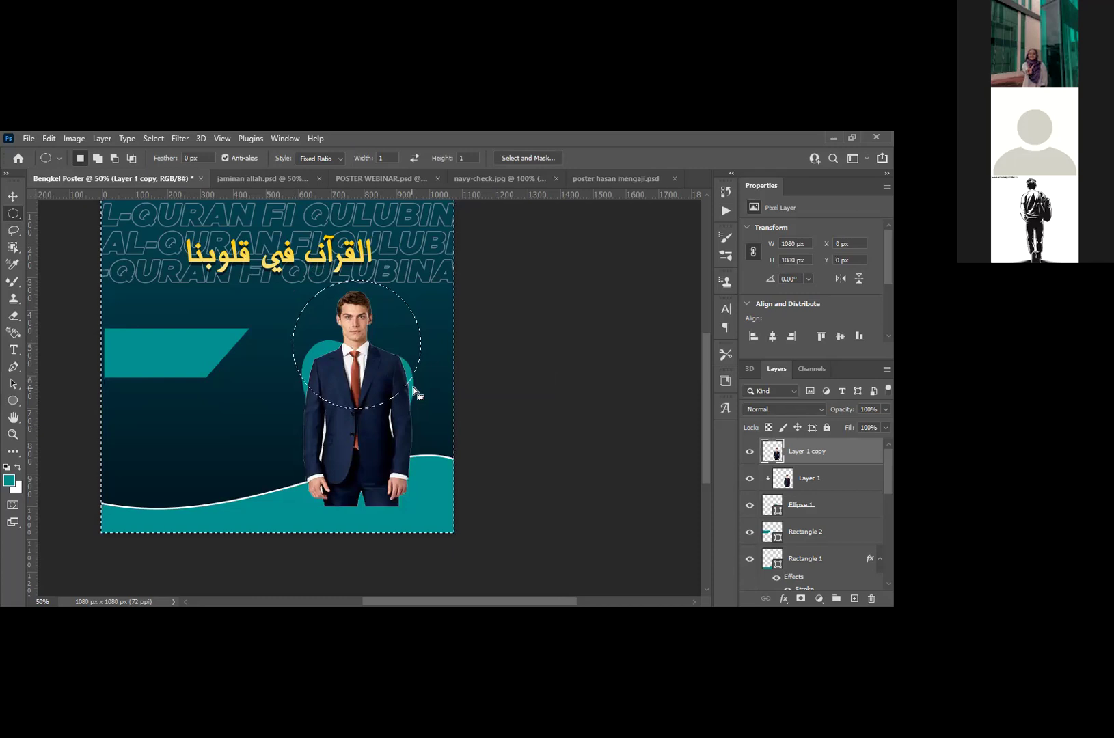
pyautogui.press('Delete')
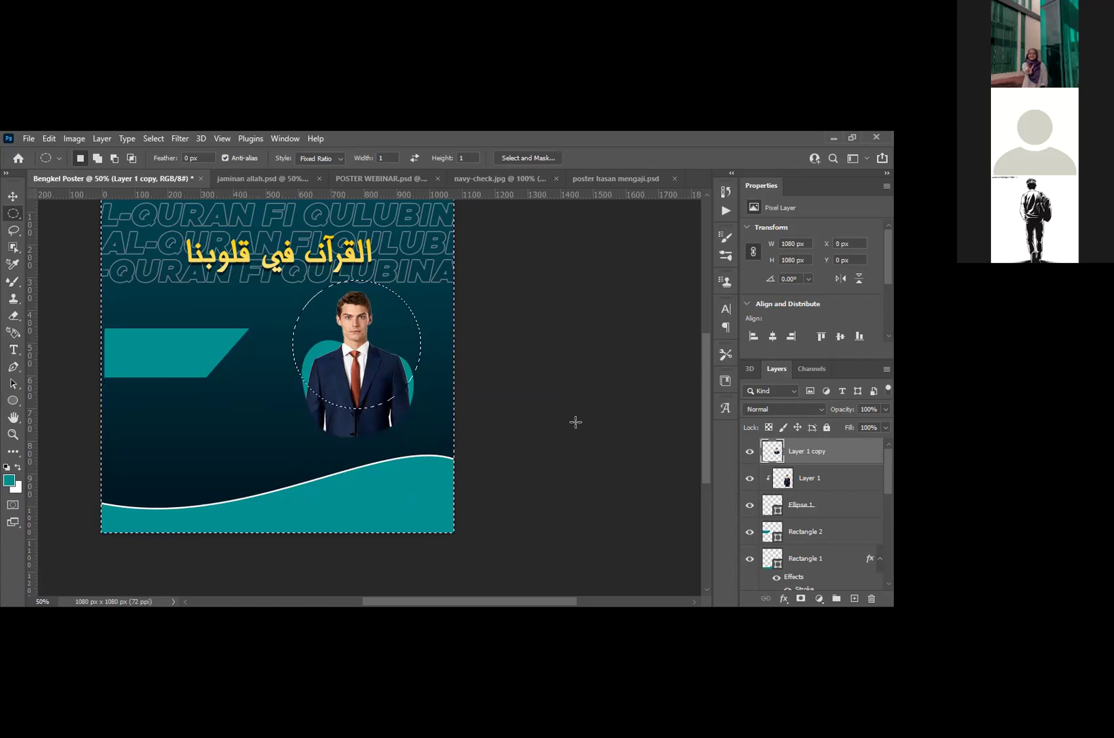
pyautogui.click(550, 326)
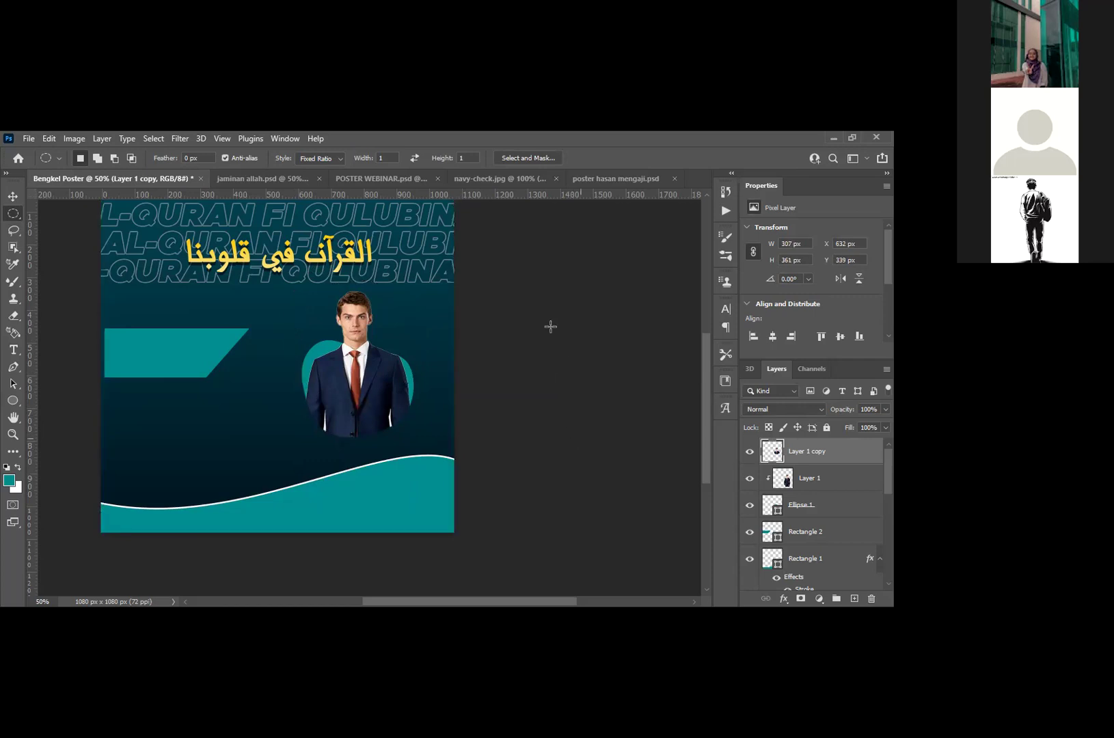
# Step: Undo the circular crop, the duplicated layer and the clipping mask so that the full man is back on Layer 1
pyautogui.scroll(2, 550, 327)
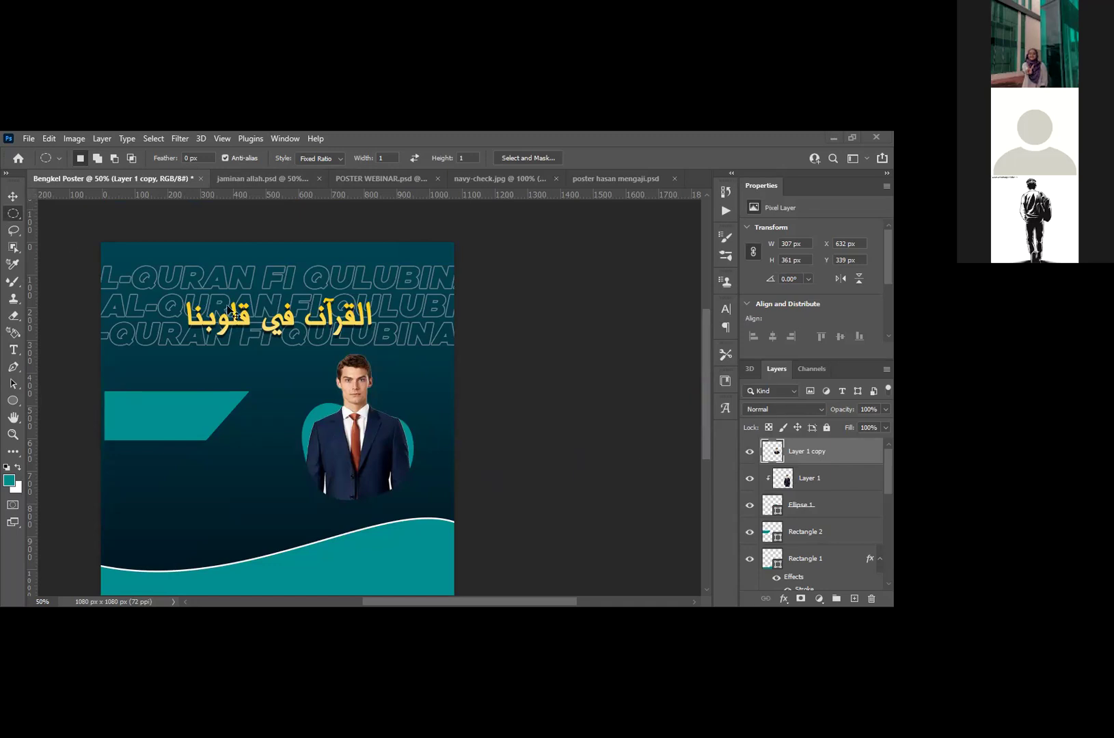
pyautogui.press('ctrl')
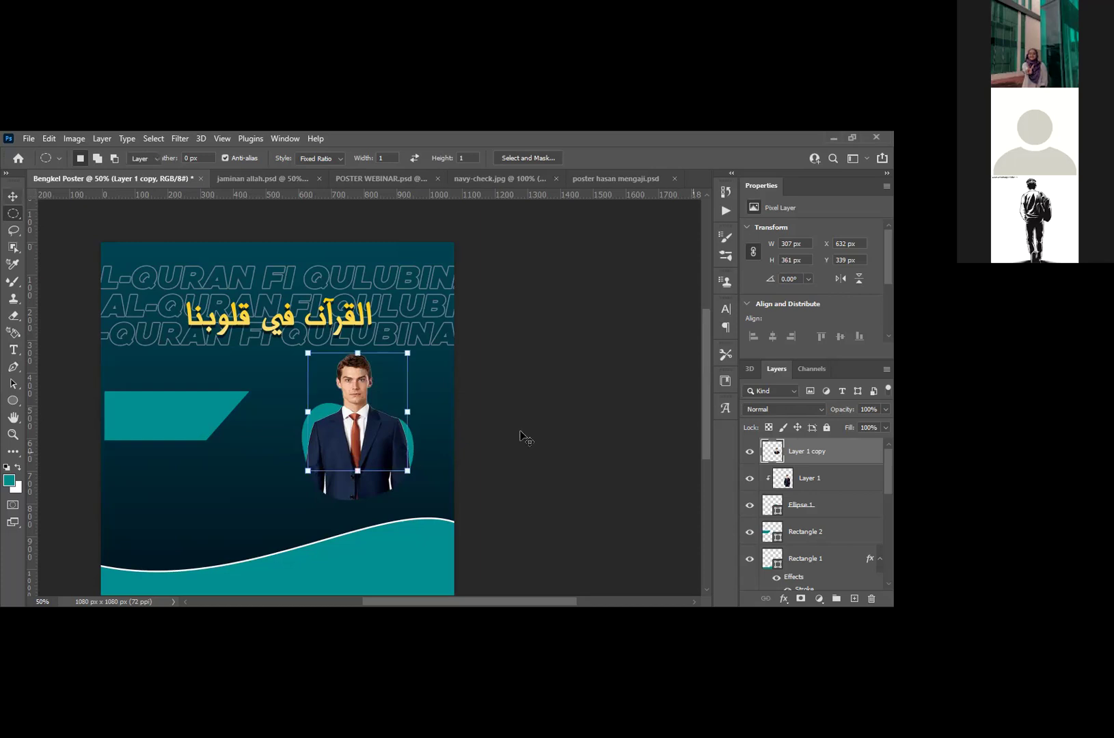
pyautogui.press('v')
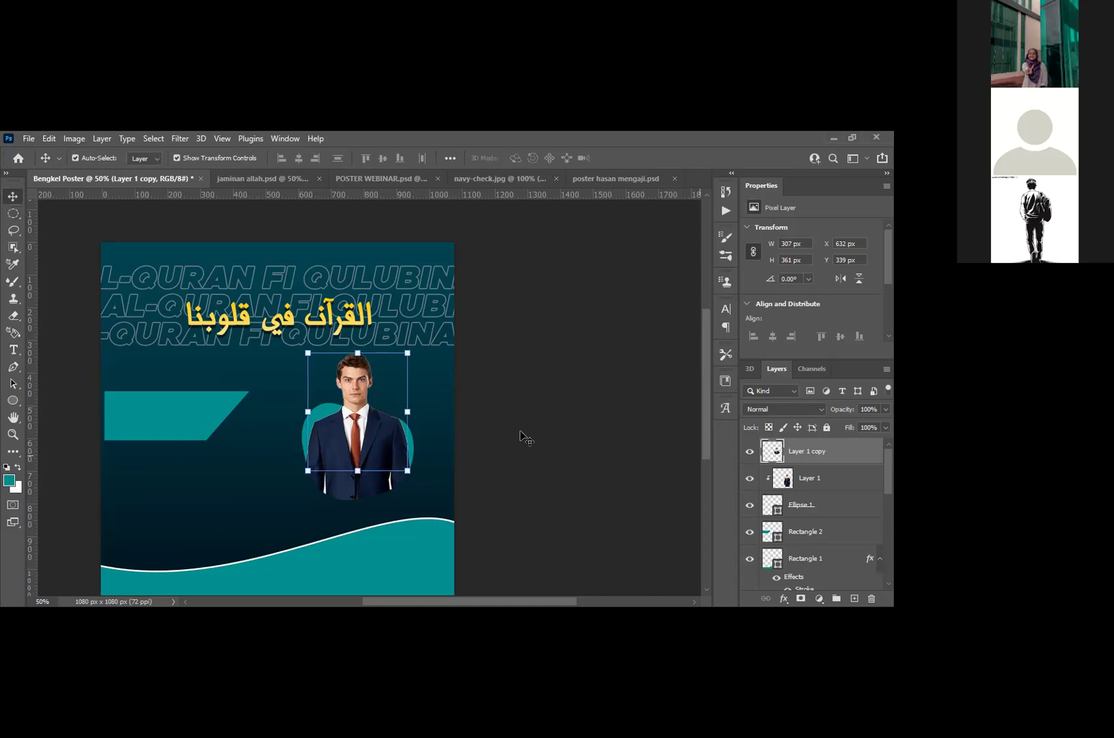
pyautogui.hotkey('ctrl', 'a')
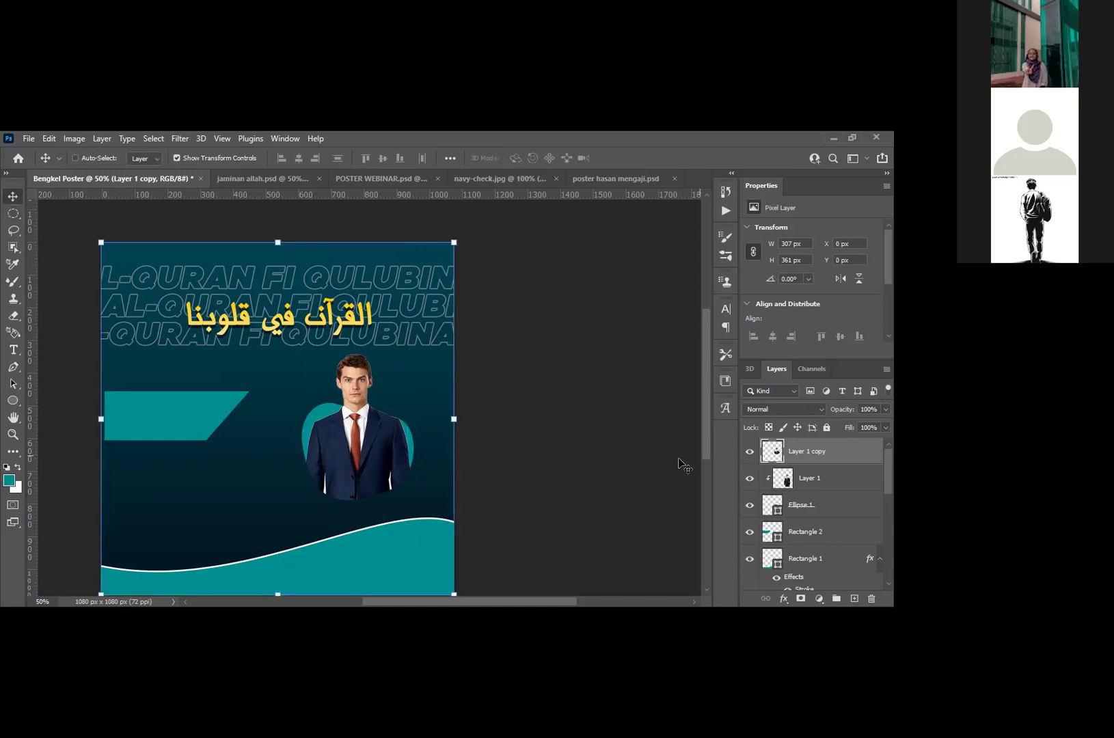
pyautogui.hotkey('ctrl', 'z')
pyautogui.hotkey('ctrl', 'z')
pyautogui.hotkey('ctrl', 'z')
pyautogui.hotkey('ctrl', 'z')
pyautogui.hotkey('ctrl', 'z')
pyautogui.hotkey('ctrl', 'z')
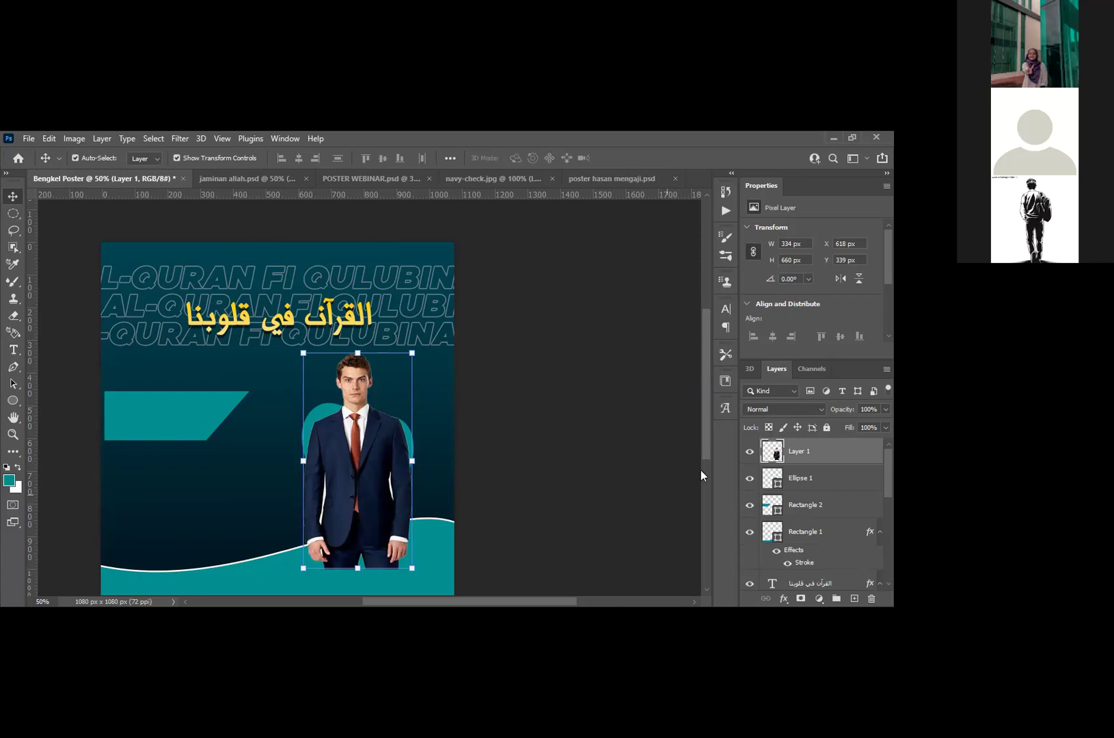
# Step: Create a clipping mask of Layer 1 on the Ellipse 1 blob, duplicate Layer 1 and select the copy
pyautogui.click(804, 479)
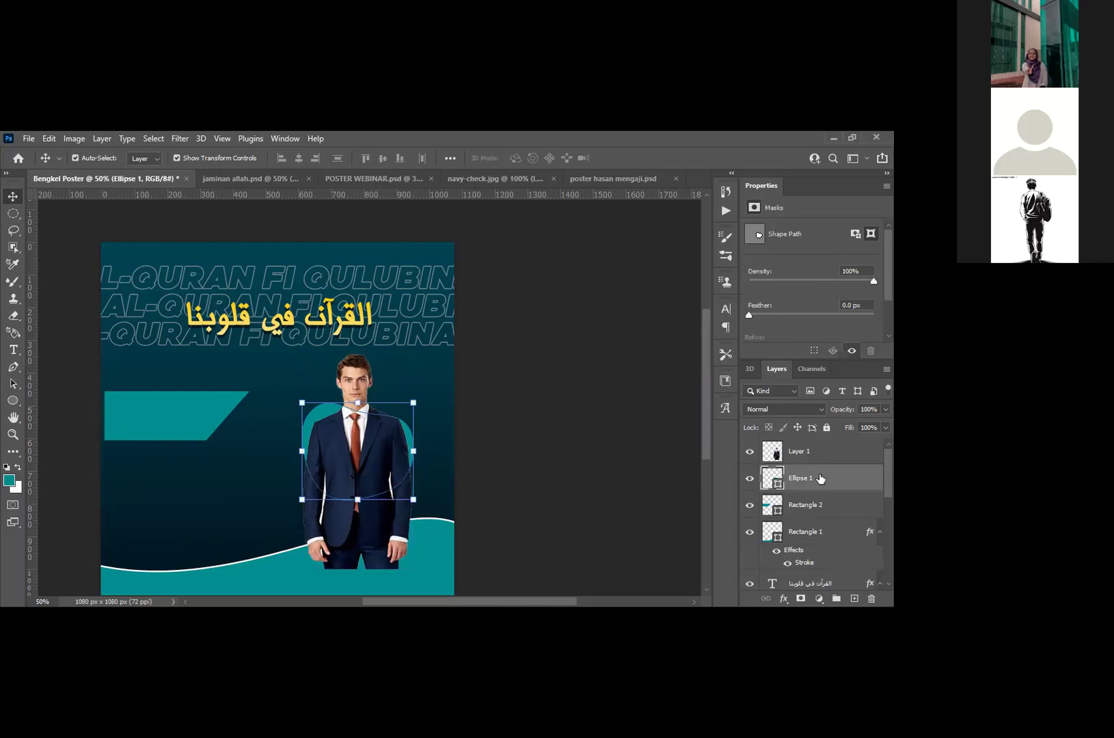
pyautogui.click(807, 446)
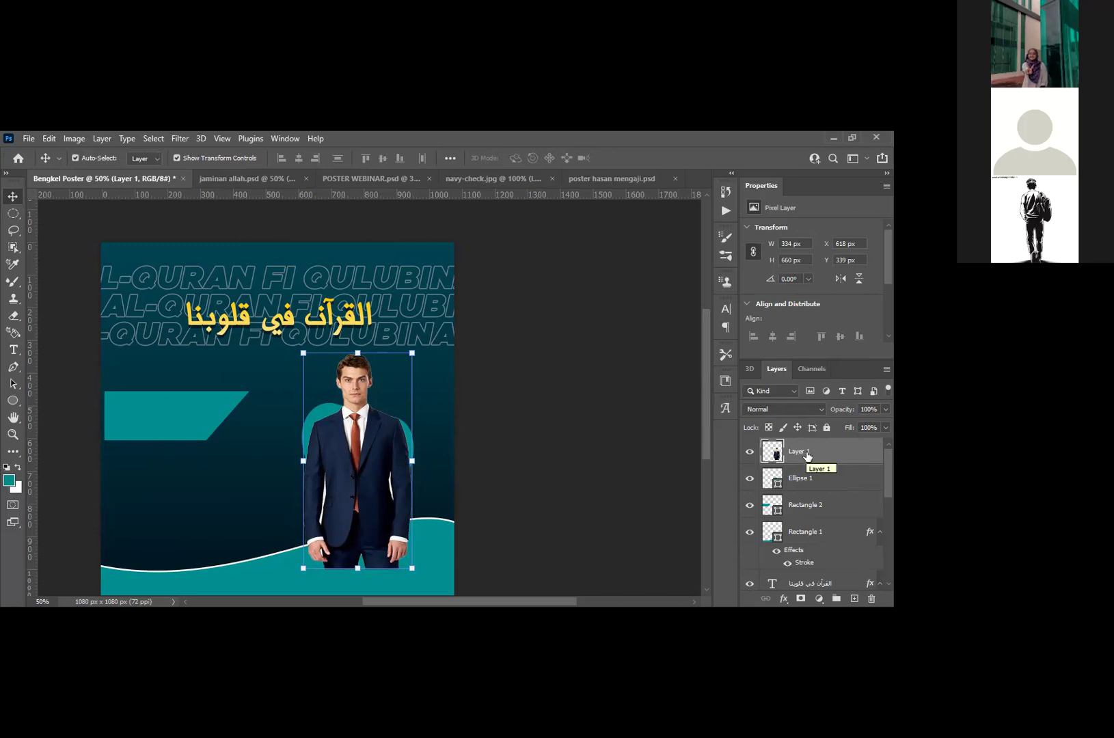
pyautogui.rightClick(806, 452)
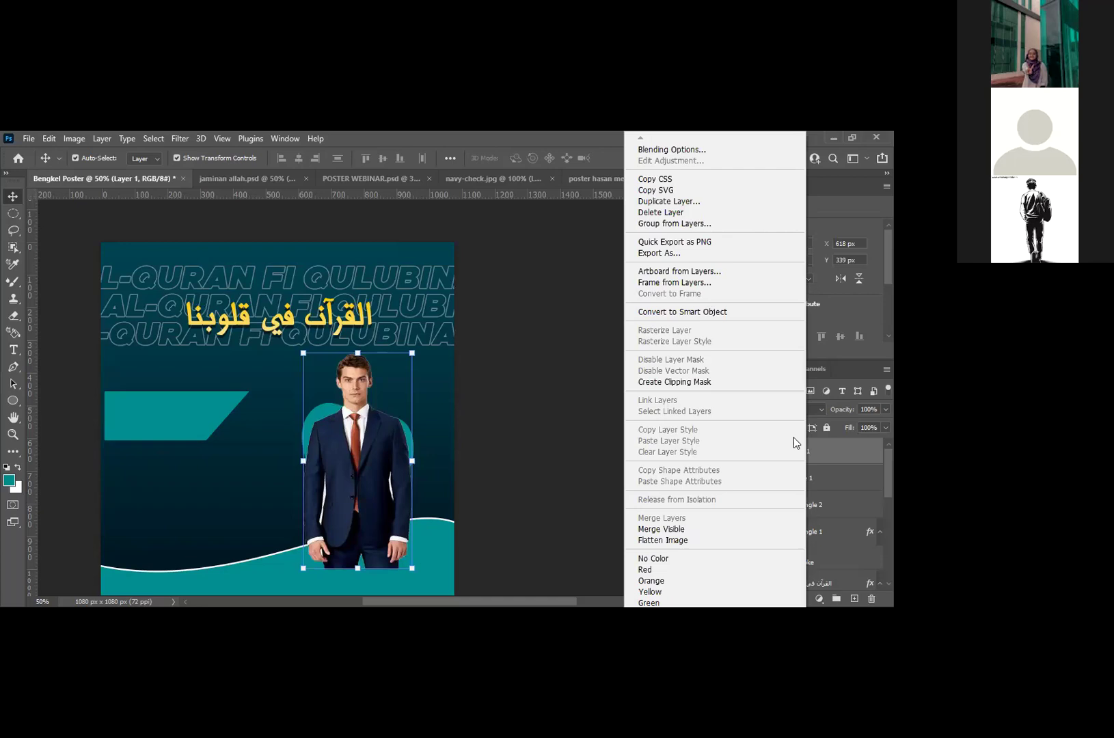
pyautogui.click(668, 382)
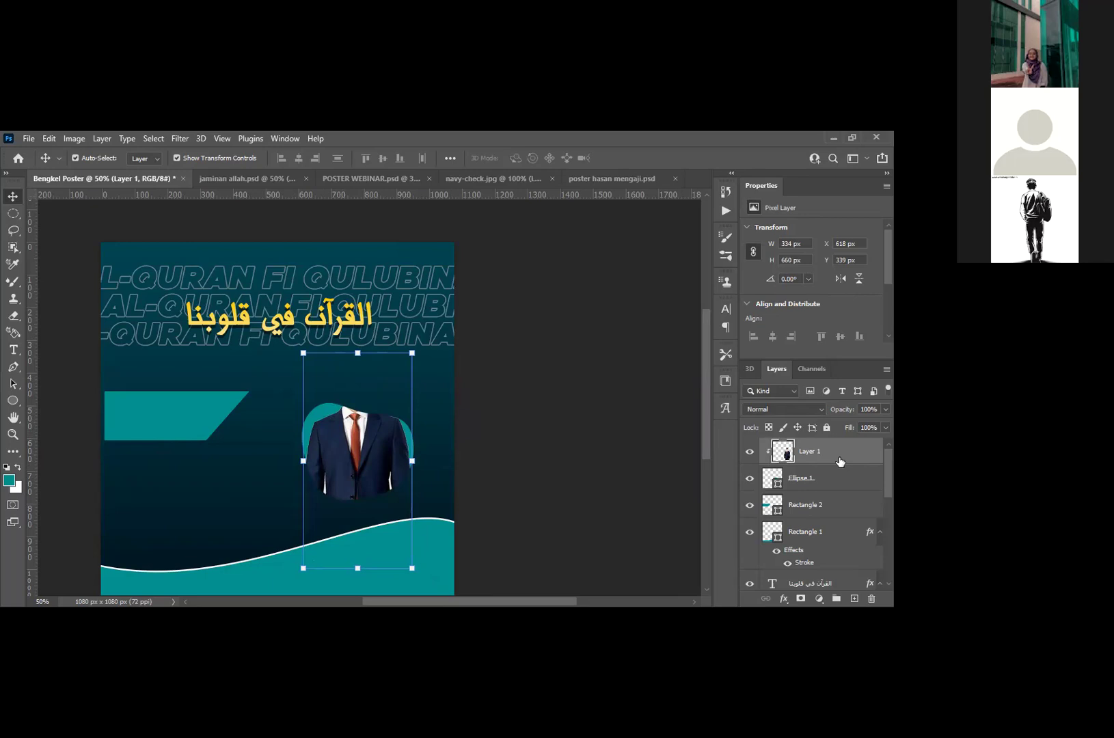
pyautogui.press('ctrl')
pyautogui.hotkey('ctrl', 'j')
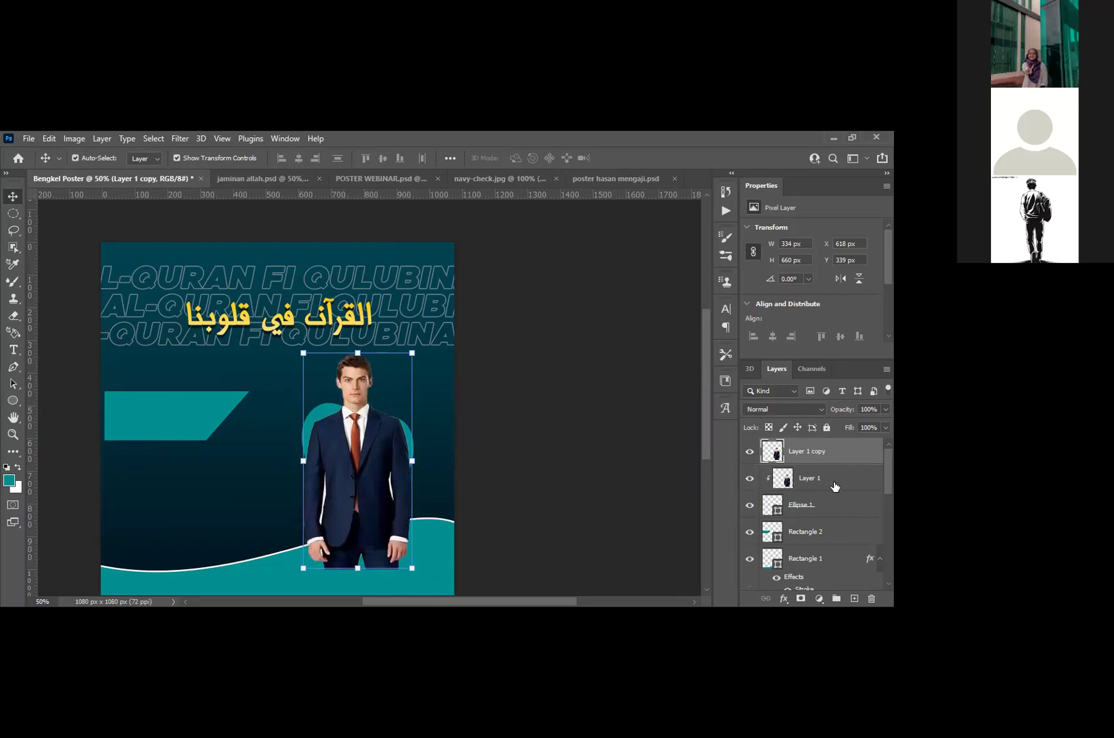
pyautogui.click(835, 486)
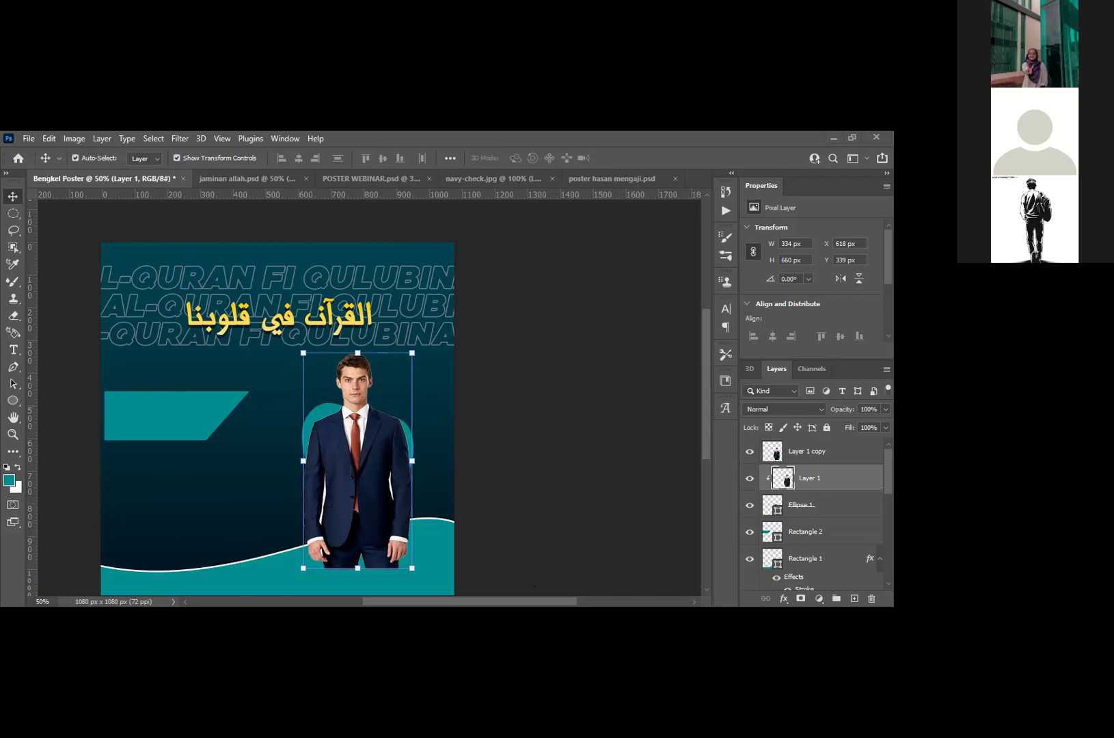
pyautogui.click(816, 452)
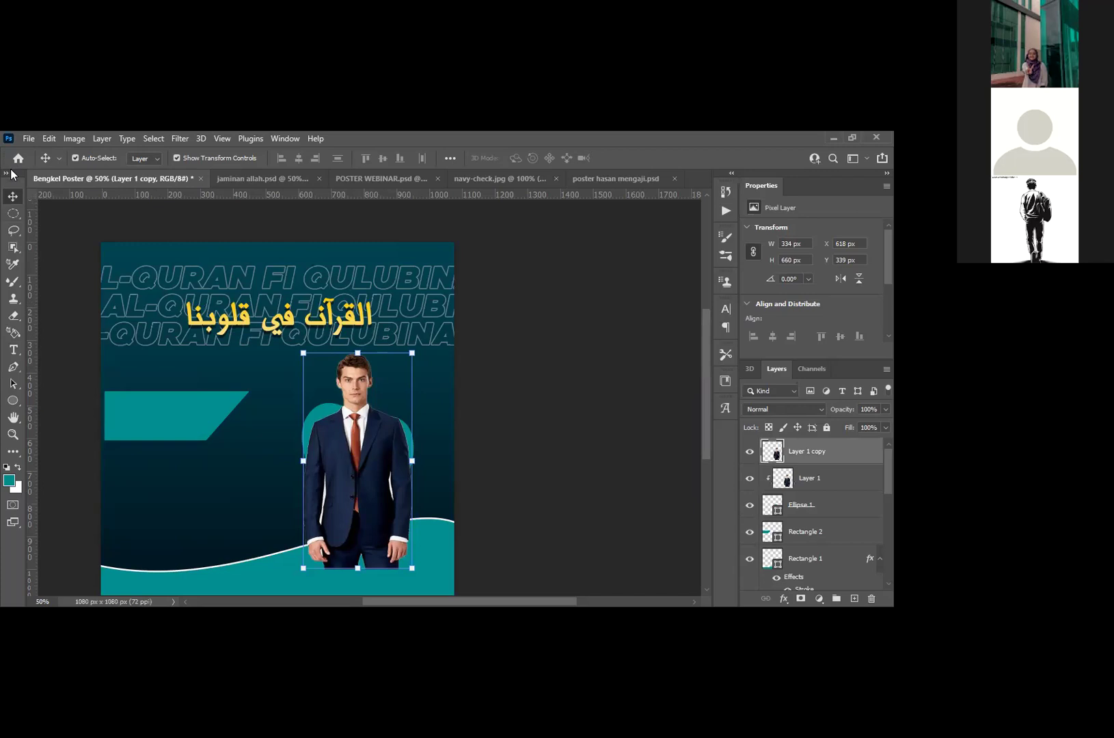
# Step: Draw a 1:1 elliptical selection about 336 px wide around the man's head and chest at about X 617, Y 322 px
pyautogui.click(15, 214)
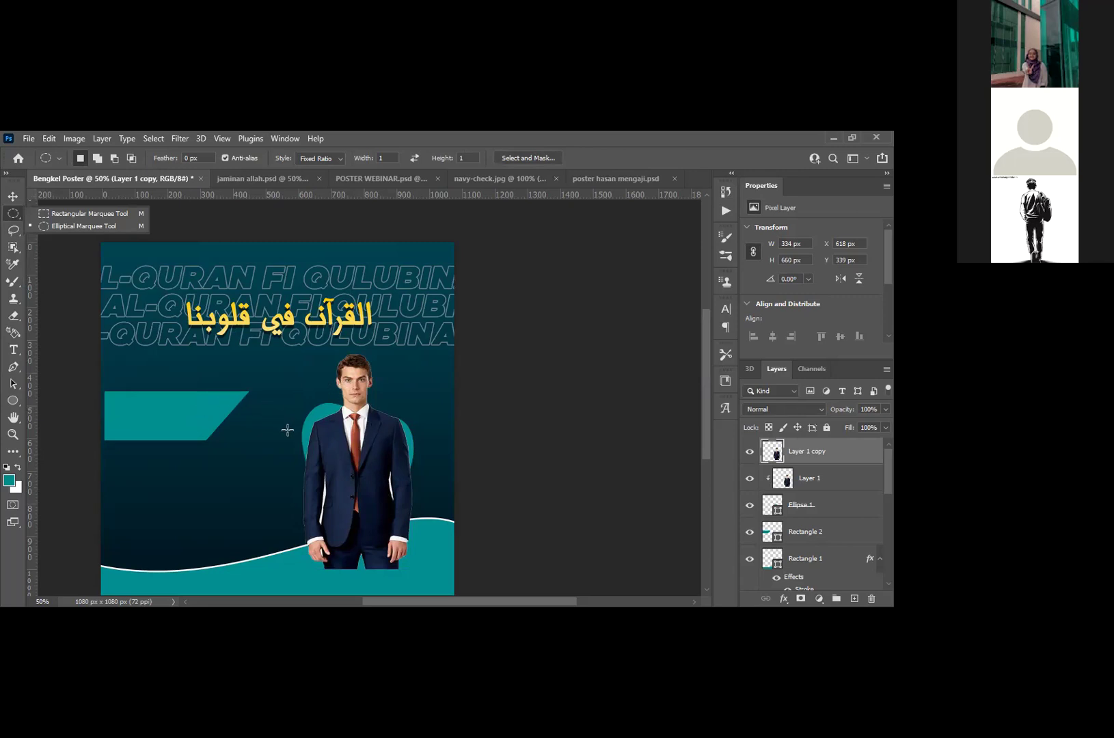
pyautogui.click(318, 374)
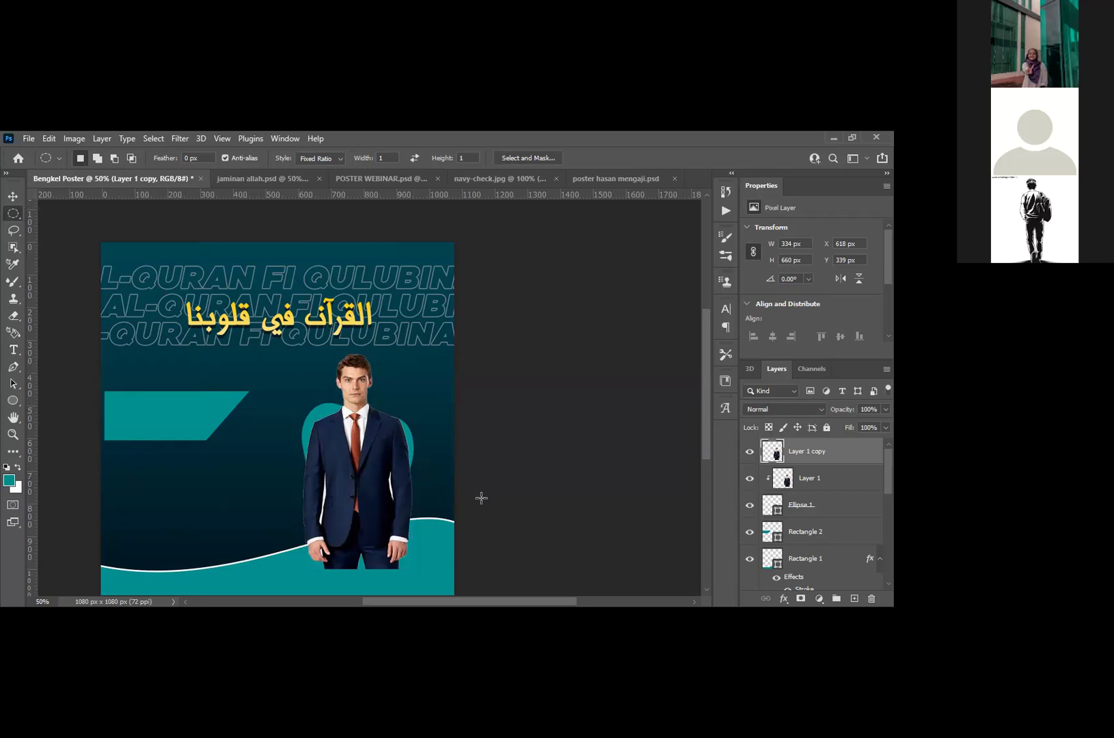
pyautogui.moveTo(302, 347); pyautogui.dragTo(428, 466)
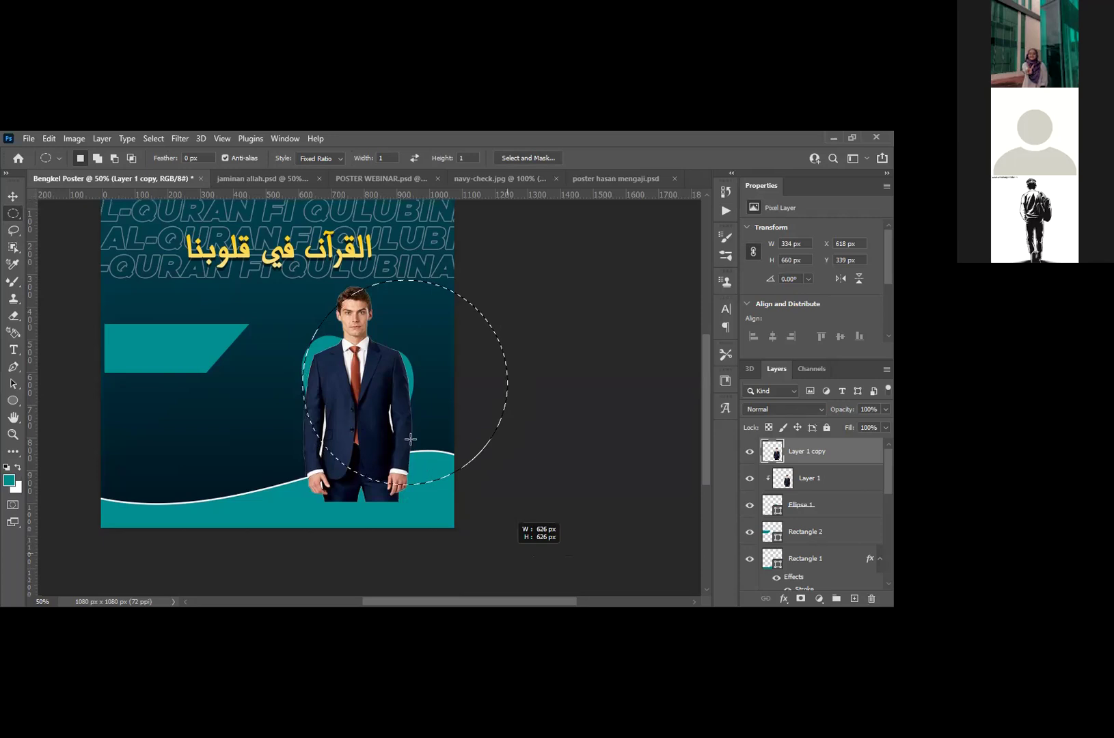
pyautogui.moveTo(421, 448); pyautogui.dragTo(303, 280)
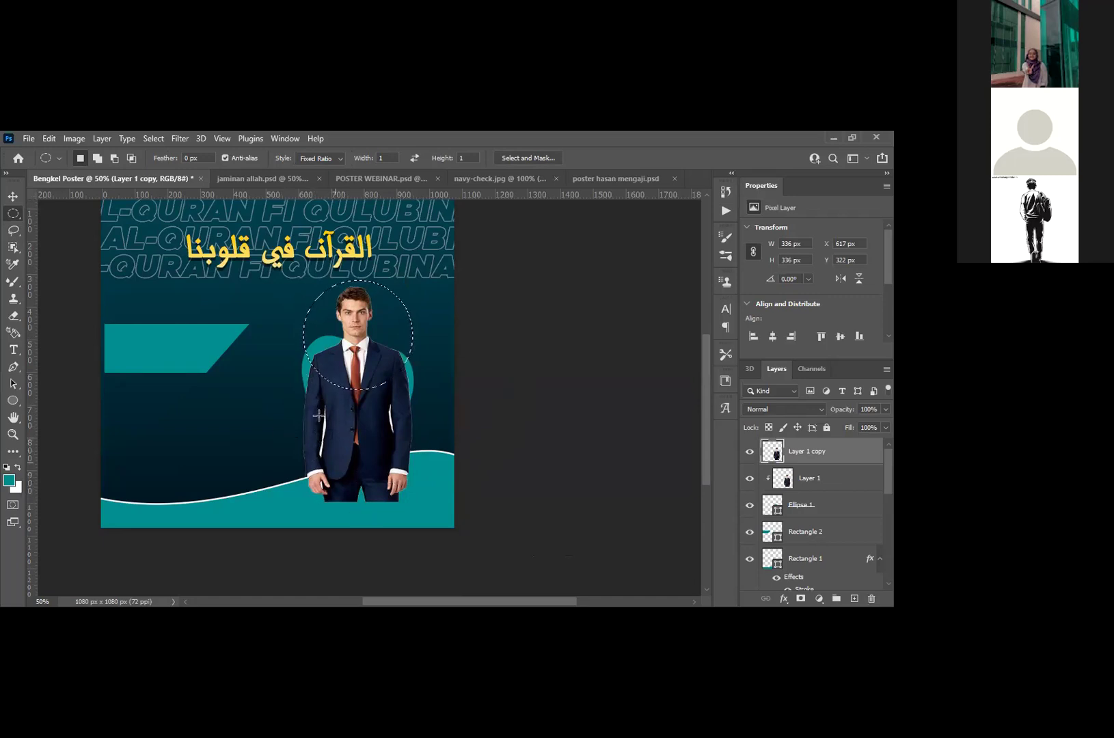
# Step: Invert the circular selection, delete the rest of the man from Layer 1 copy and deselect
pyautogui.rightClick(378, 351)
pyautogui.click(380, 354)
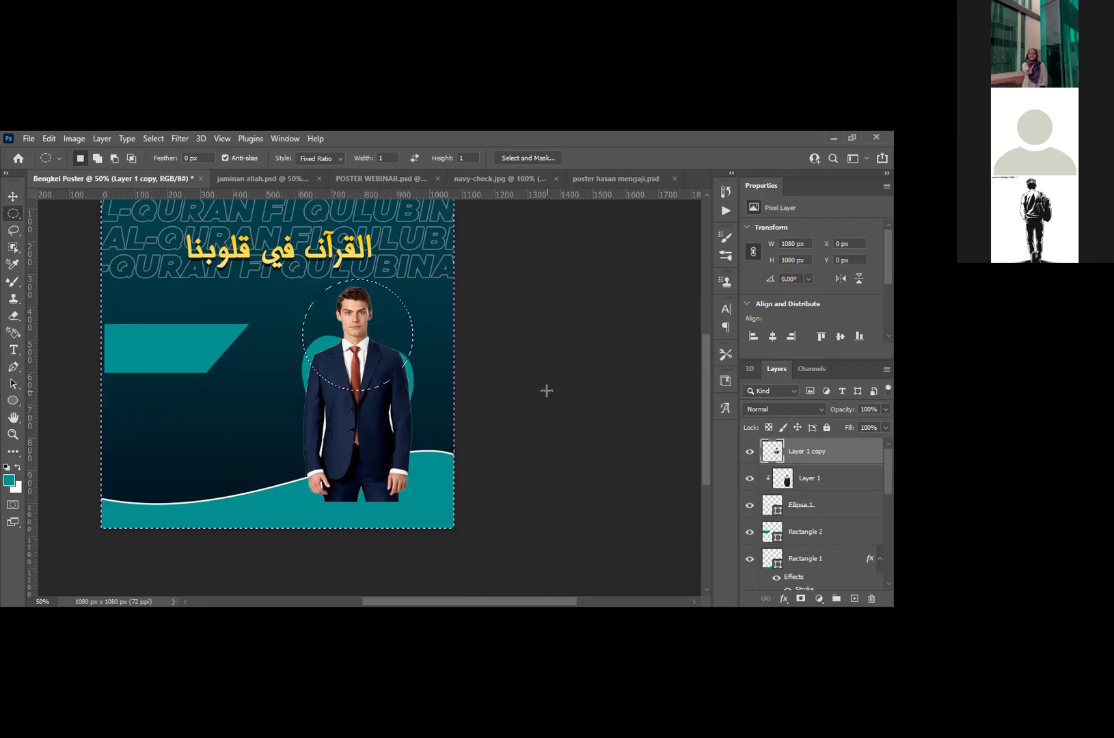
pyautogui.press('Delete')
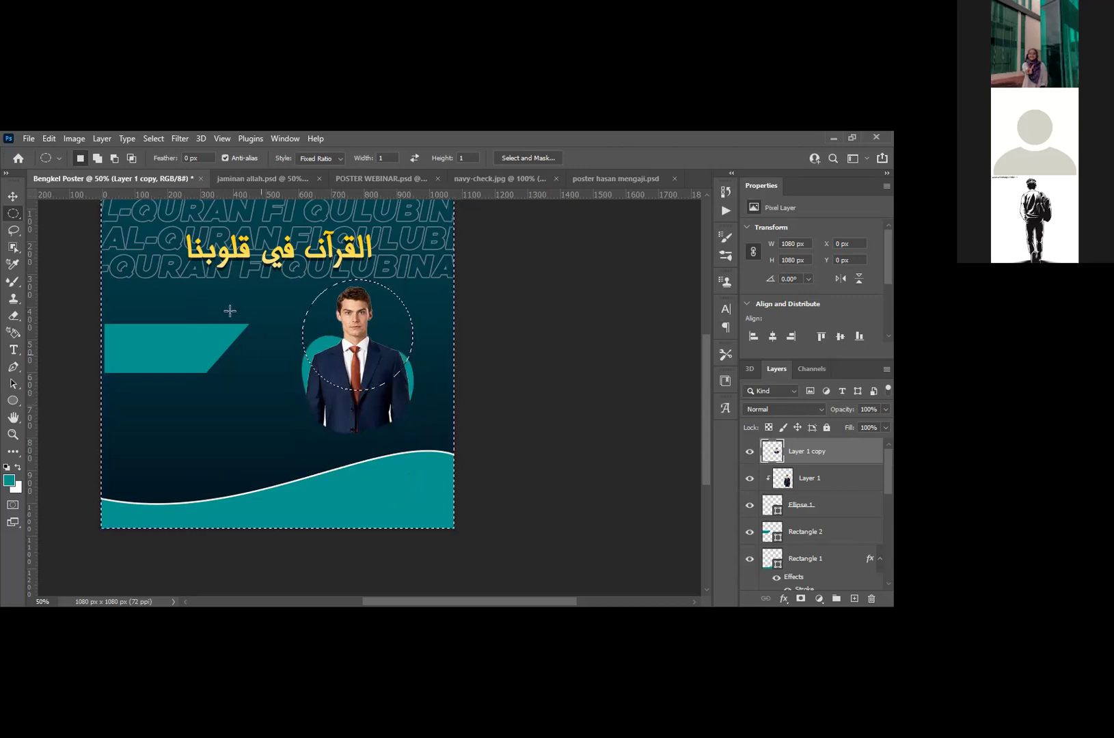
pyautogui.hotkey('ctrl', 'd')
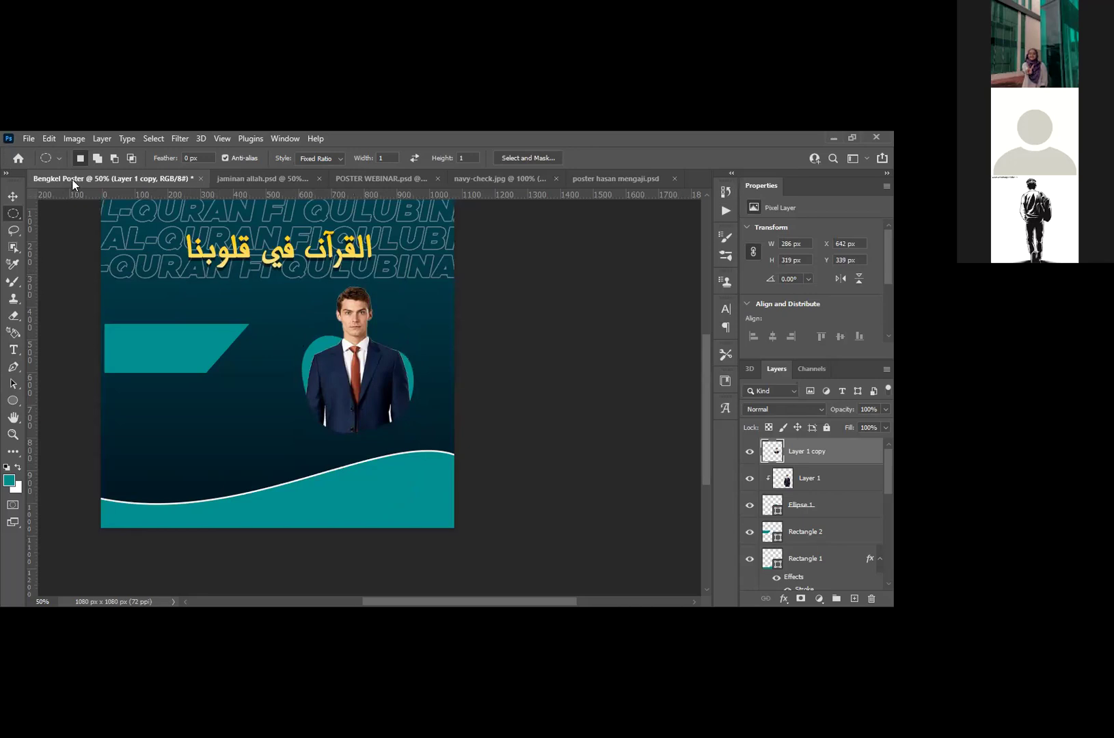
# Step: Return to the Move tool and temporarily hide the transform controls to view the man emerging from the blob
pyautogui.click(14, 197)
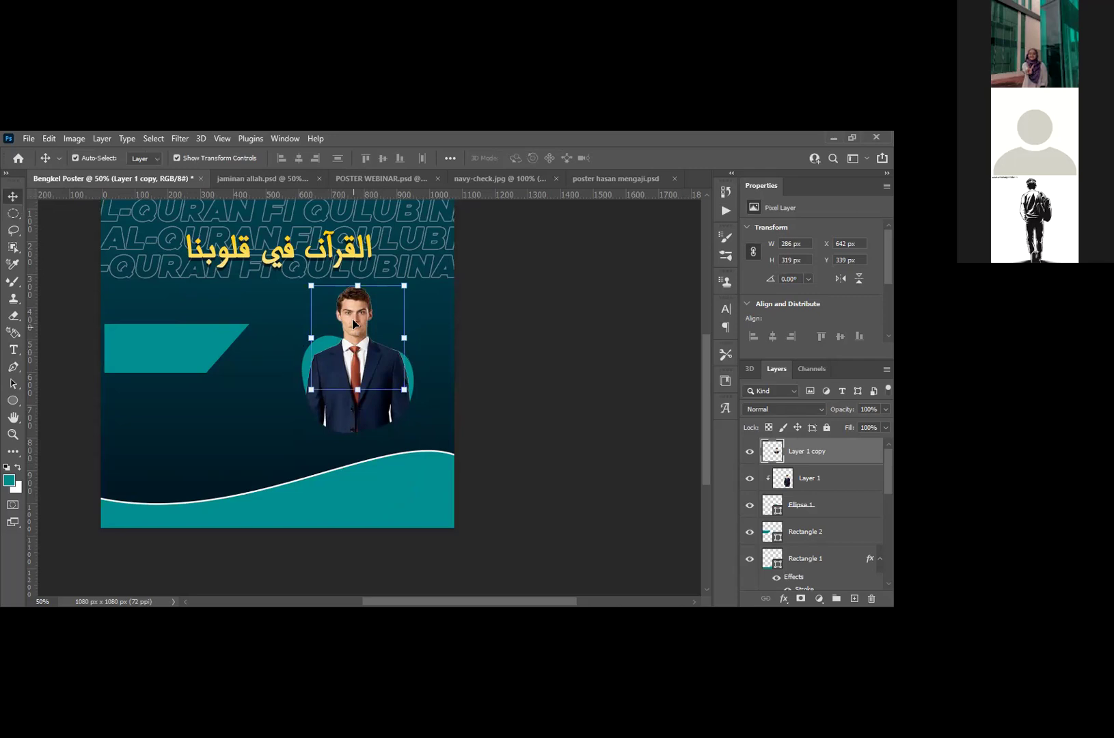
pyautogui.hotkey('ctrl', 'h')
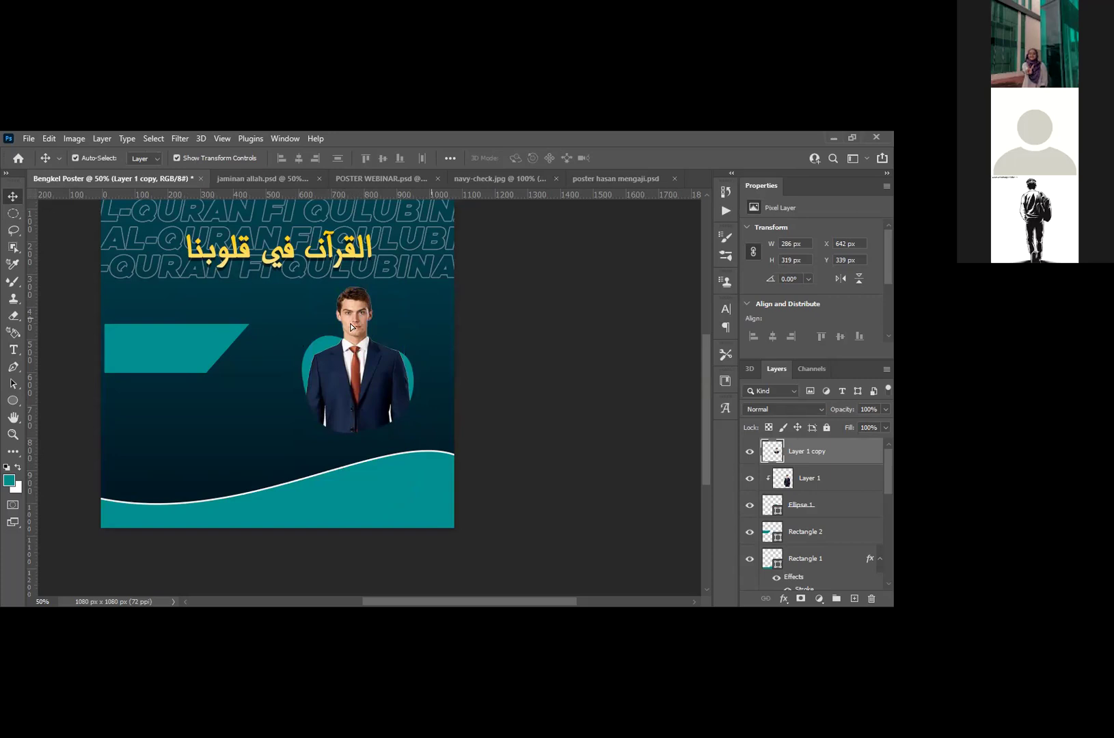
pyautogui.hotkey('ctrl', 'h')
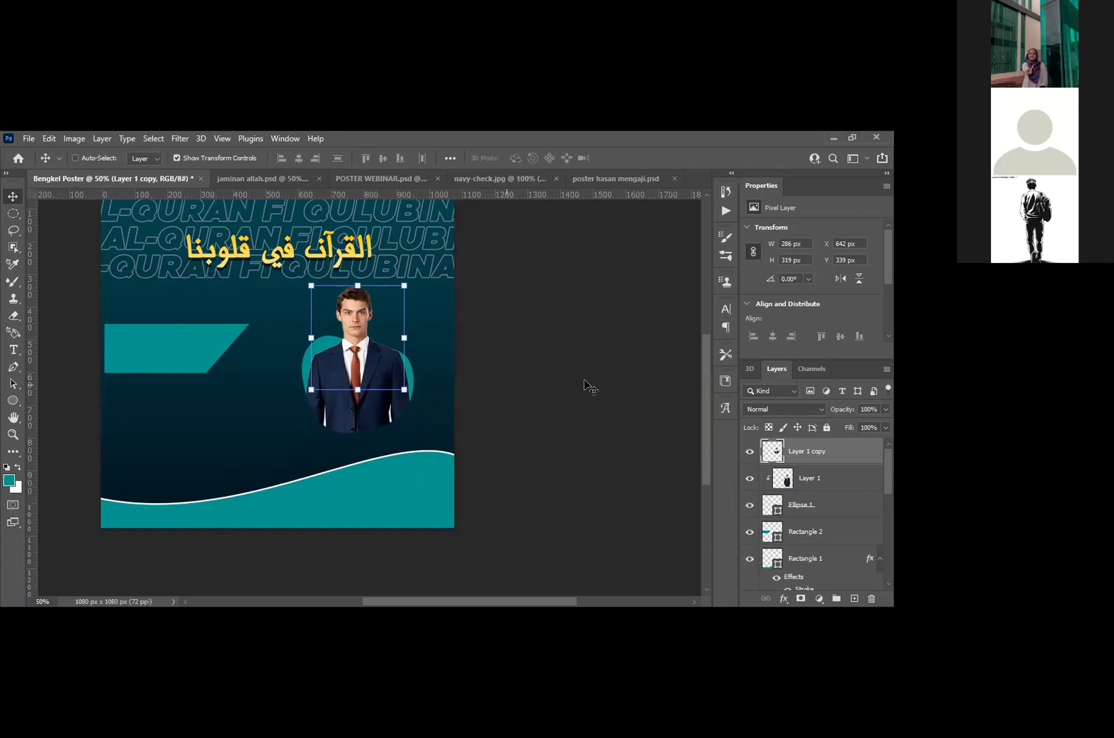
pyautogui.hotkey('ctrl', 'a')
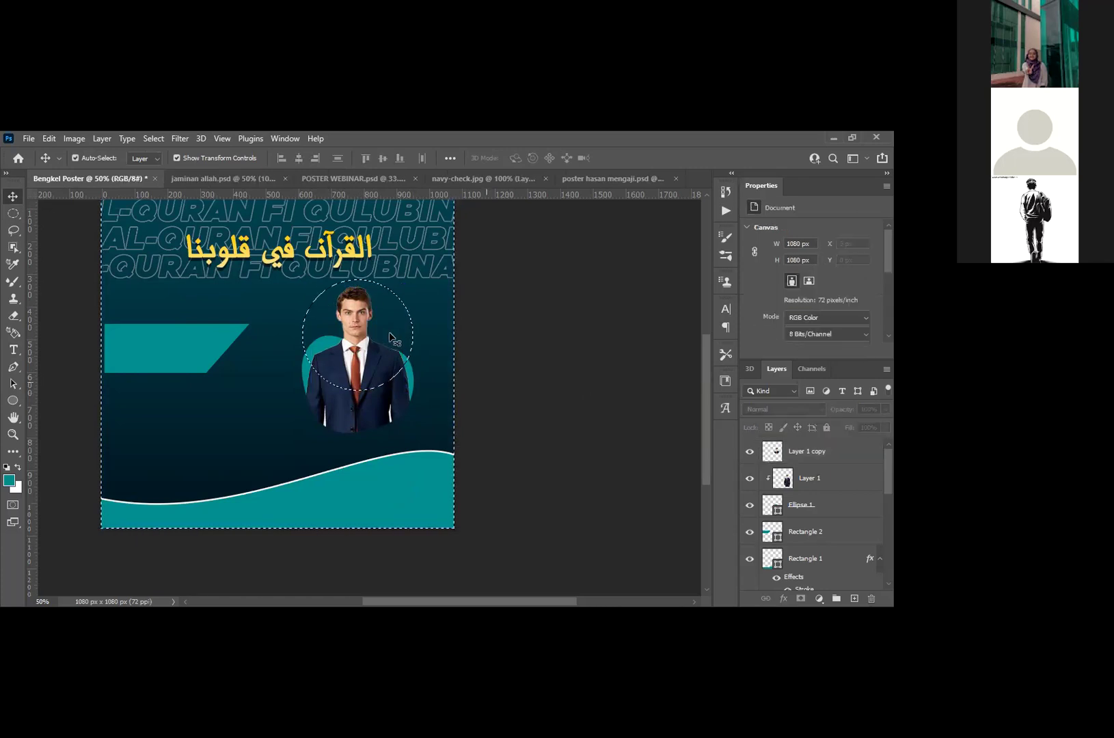
pyautogui.hotkey('ctrl', 'd')
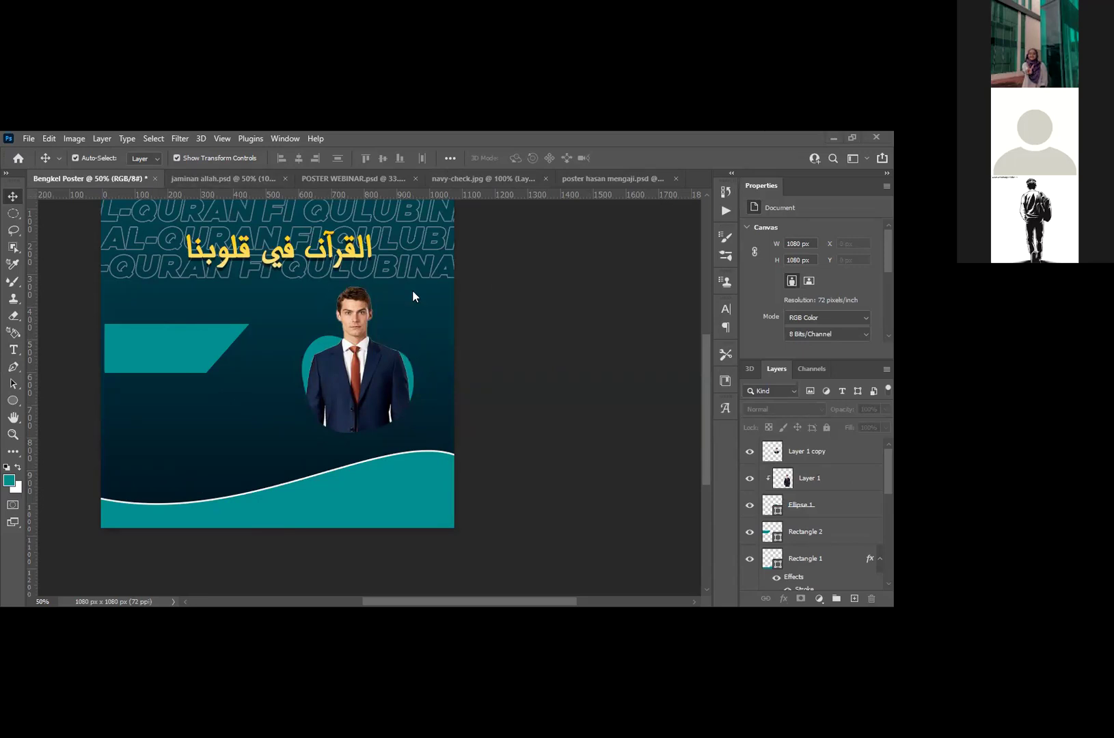
pyautogui.scroll(3, 451, 322)
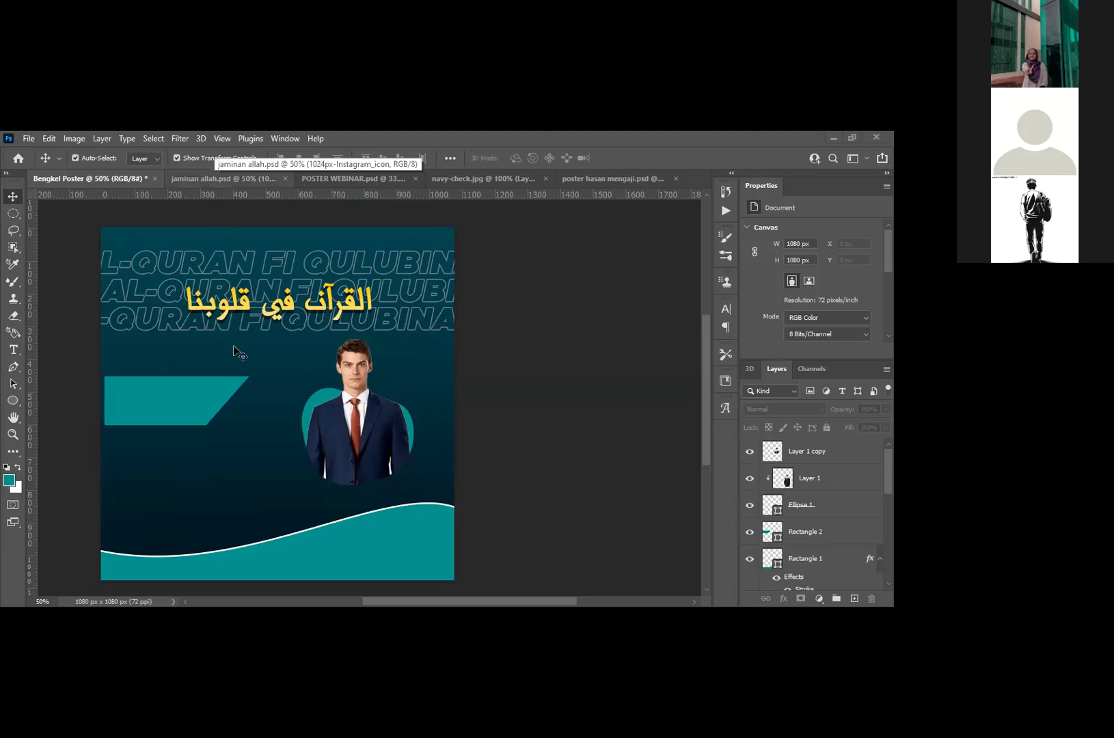
pyautogui.hotkey('ctrl', 'Tab')
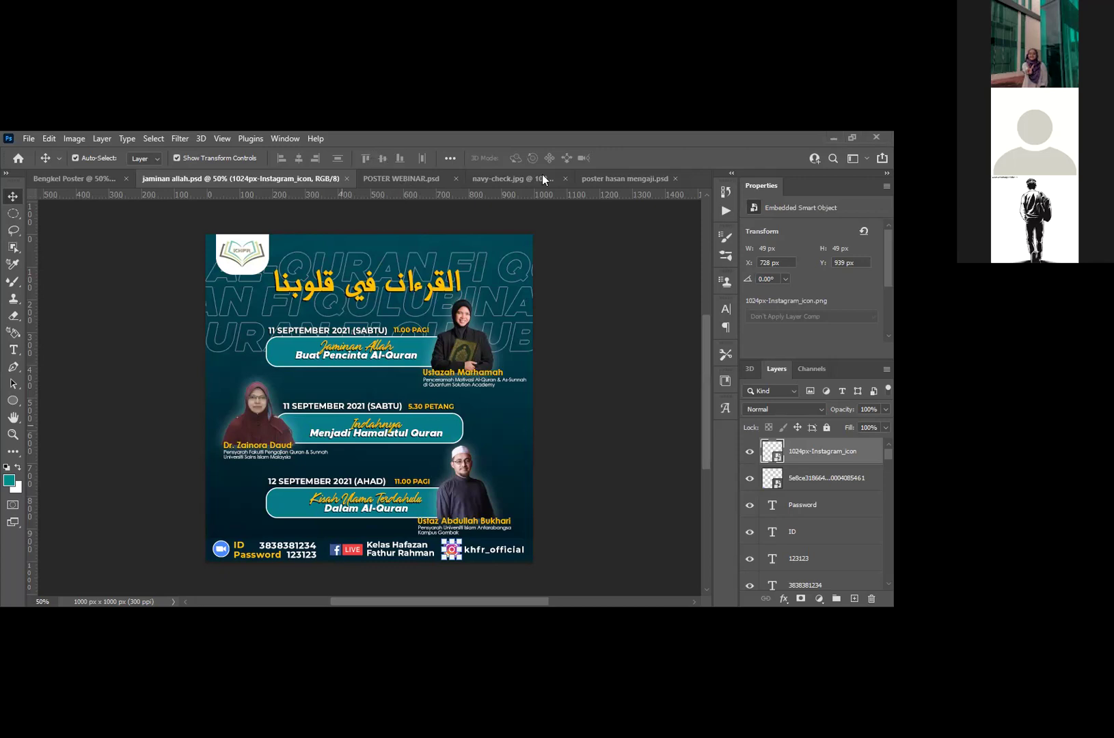
pyautogui.hotkey('ctrl', 't')
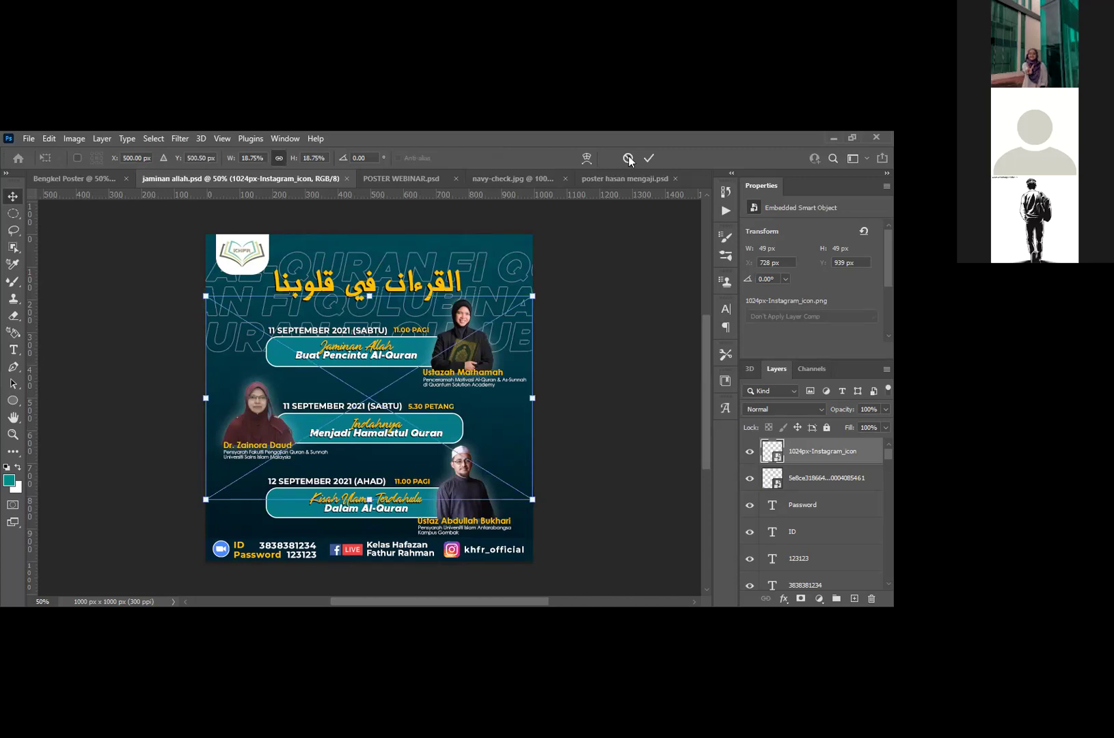
pyautogui.moveTo(95, 198); pyautogui.dragTo(474, 311)
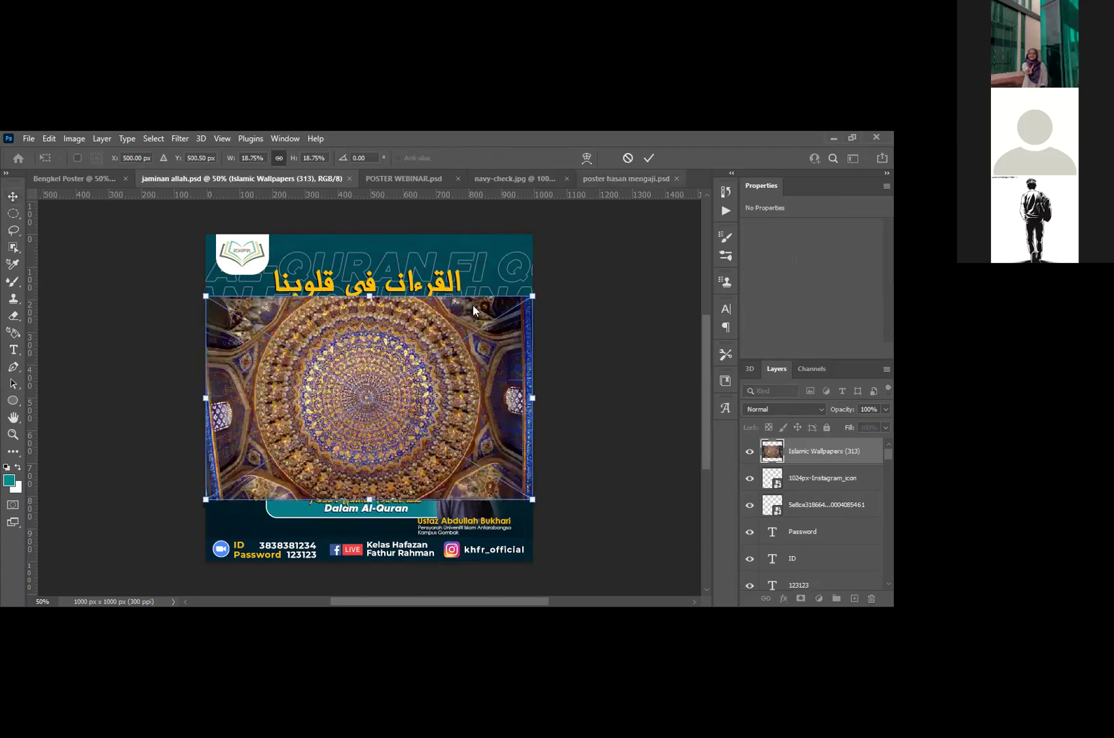
pyautogui.press('Escape')
pyautogui.hotkey('ctrl', 'shift', 'Tab')
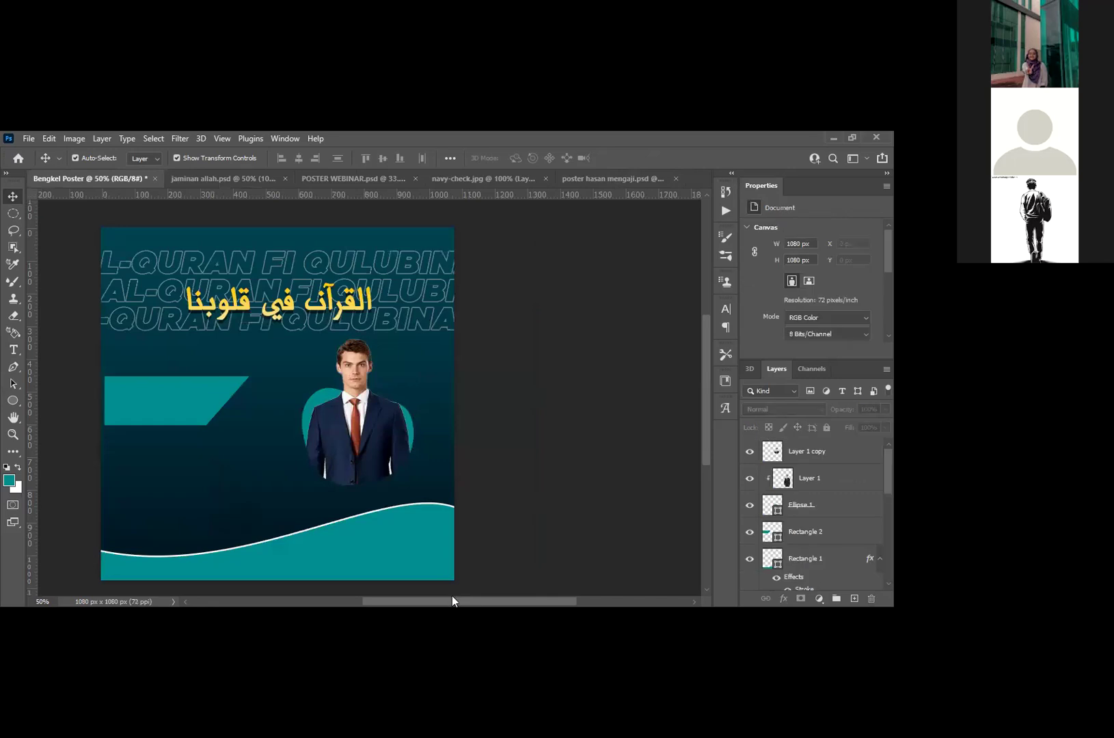
# Step: Place the Islamic Wallpapers (313) image into the Bengkel Poster document at its default full-width fit
pyautogui.hscroll(1, 472, 403)
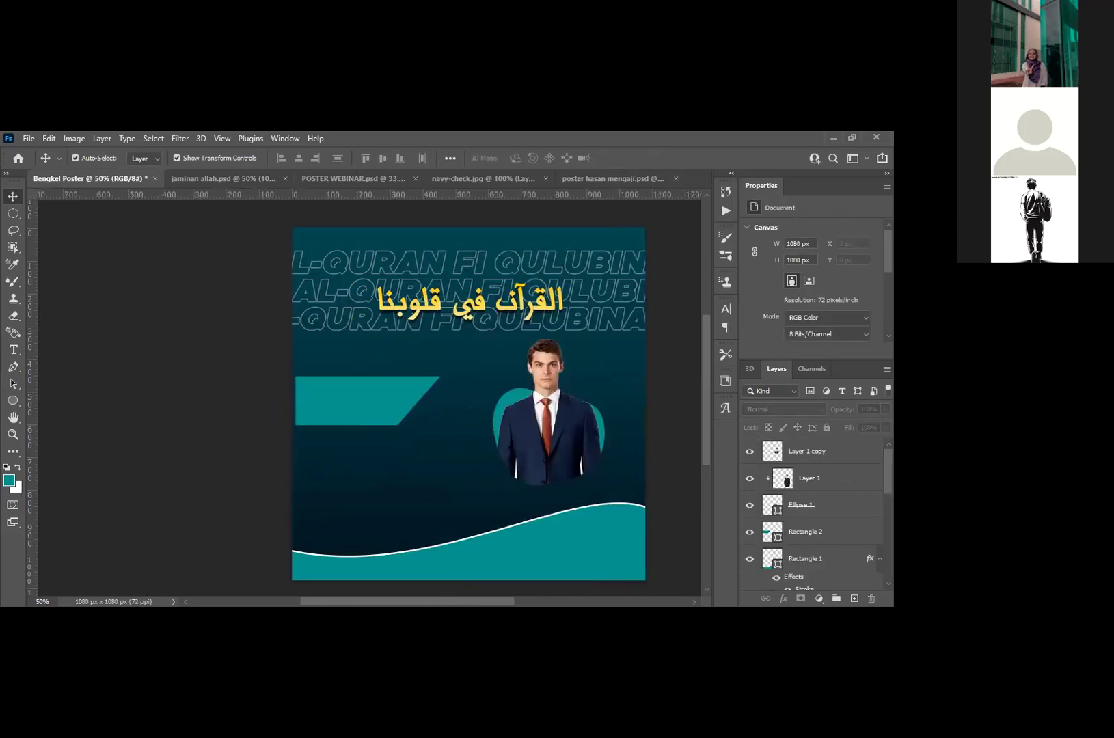
pyautogui.moveTo(410, 495); pyautogui.dragTo(429, 473)
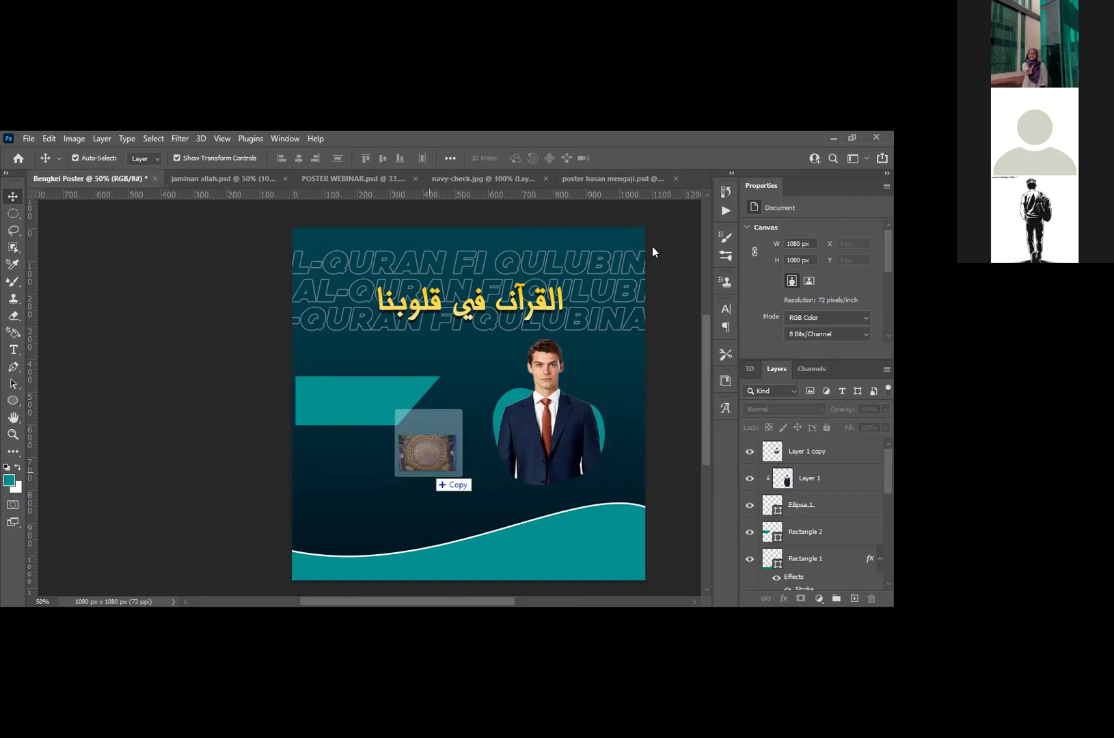
pyautogui.moveTo(438, 422); pyautogui.dragTo(653, 154)
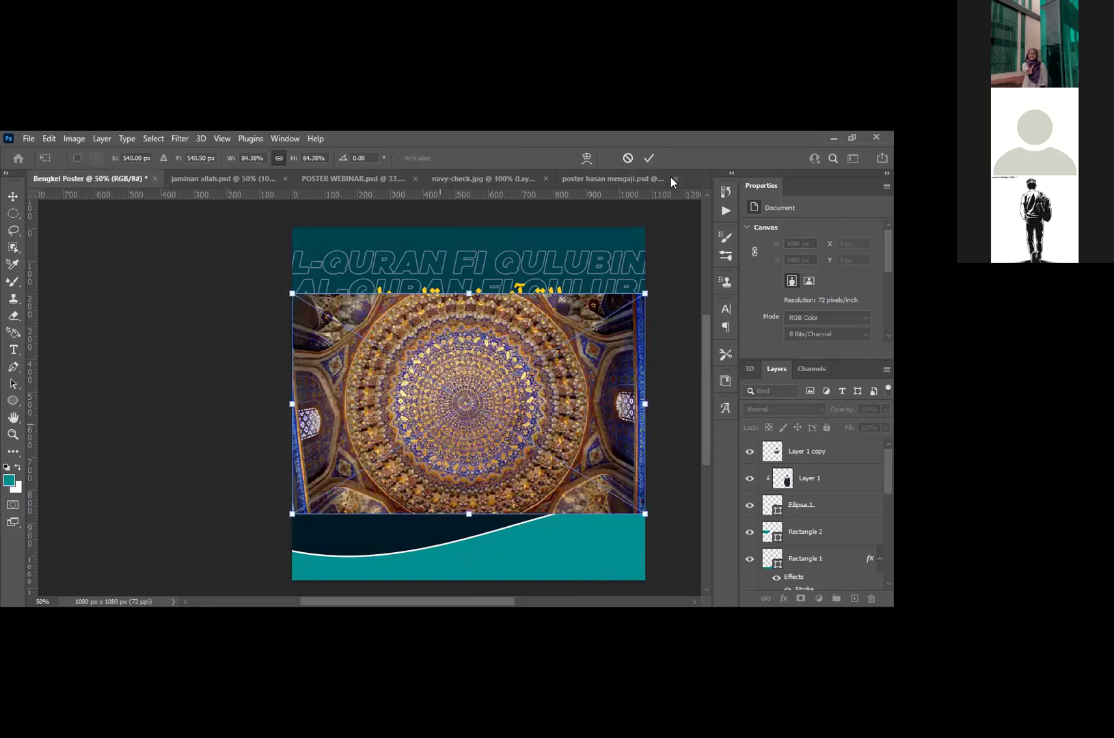
pyautogui.press('Return')
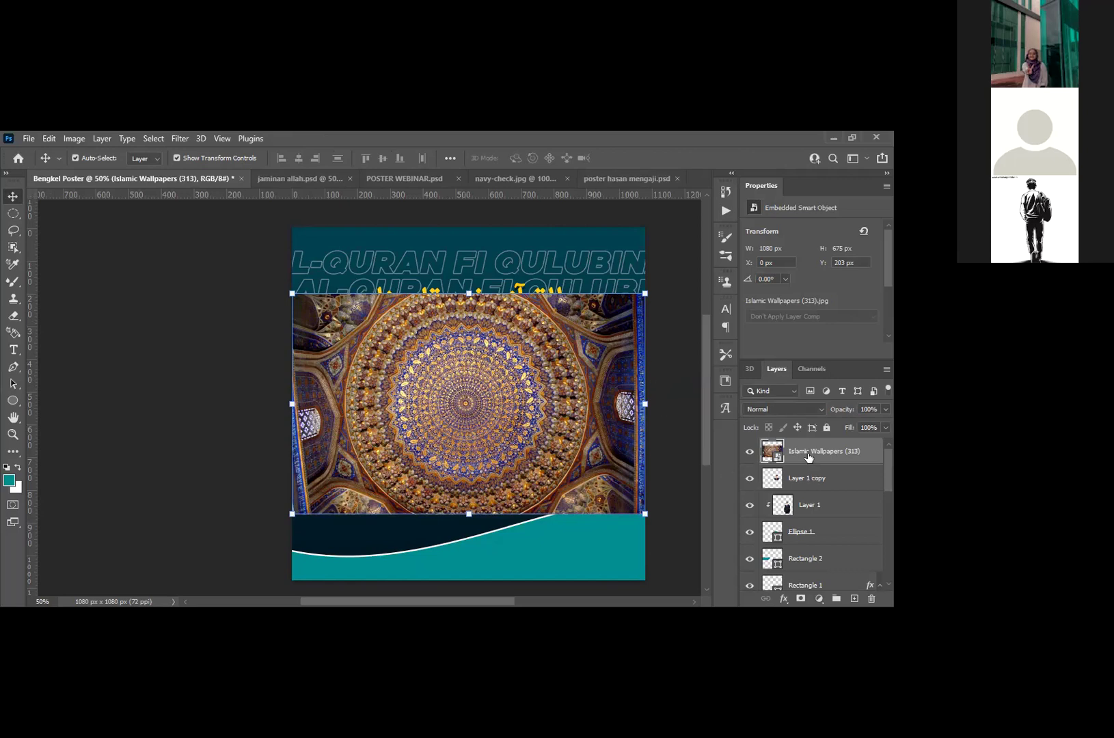
# Step: Move the Islamic Wallpapers (313) layer down the stack to just above Gradient Fill 1
pyautogui.moveTo(825, 453)
pyautogui.mouseDown()
pyautogui.moveTo(819, 526)
pyautogui.moveTo(829, 506)
pyautogui.moveTo(821, 467)
pyautogui.moveTo(839, 455)
pyautogui.mouseUp()
pyautogui.moveTo(852, 456); pyautogui.dragTo(841, 573)
pyautogui.moveTo(845, 560)
pyautogui.mouseDown()
pyautogui.moveTo(851, 531)
pyautogui.moveTo(853, 570)
pyautogui.moveTo(857, 540)
pyautogui.mouseUp()
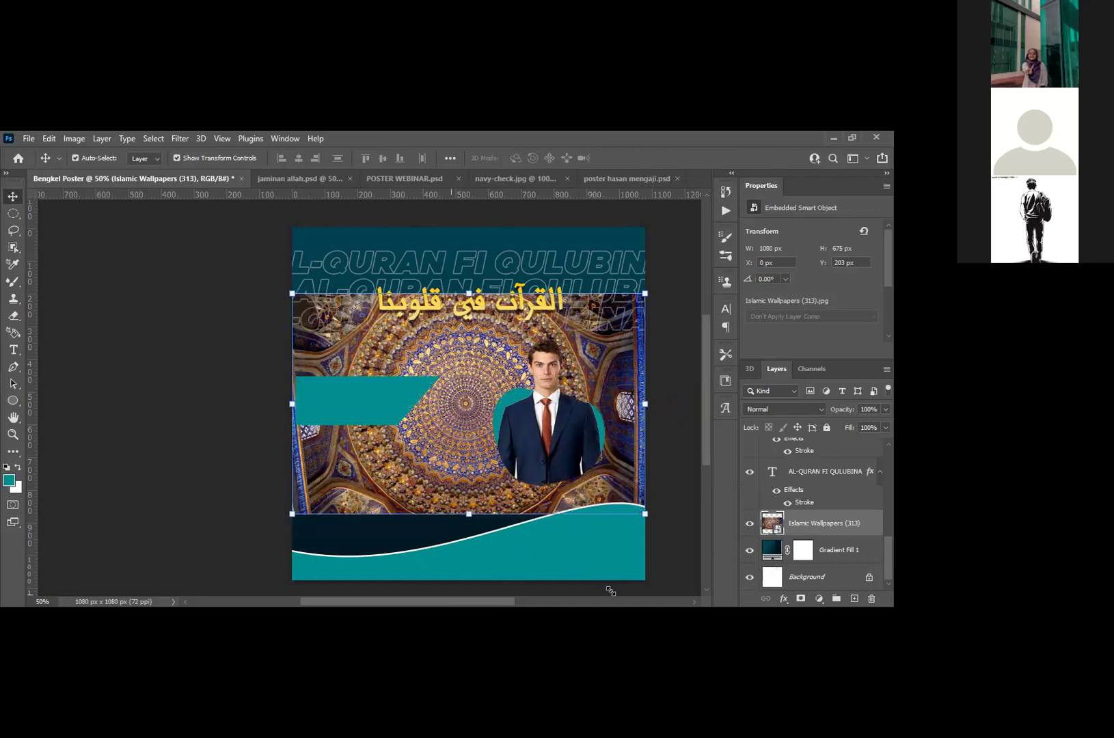
# Step: Enlarge the wallpaper to about 1694 × 1058 px, centred horizontally on the poster and aligned with its top edge
pyautogui.hscroll(5, 605, 581)
pyautogui.hotkey('ctrl', 't')
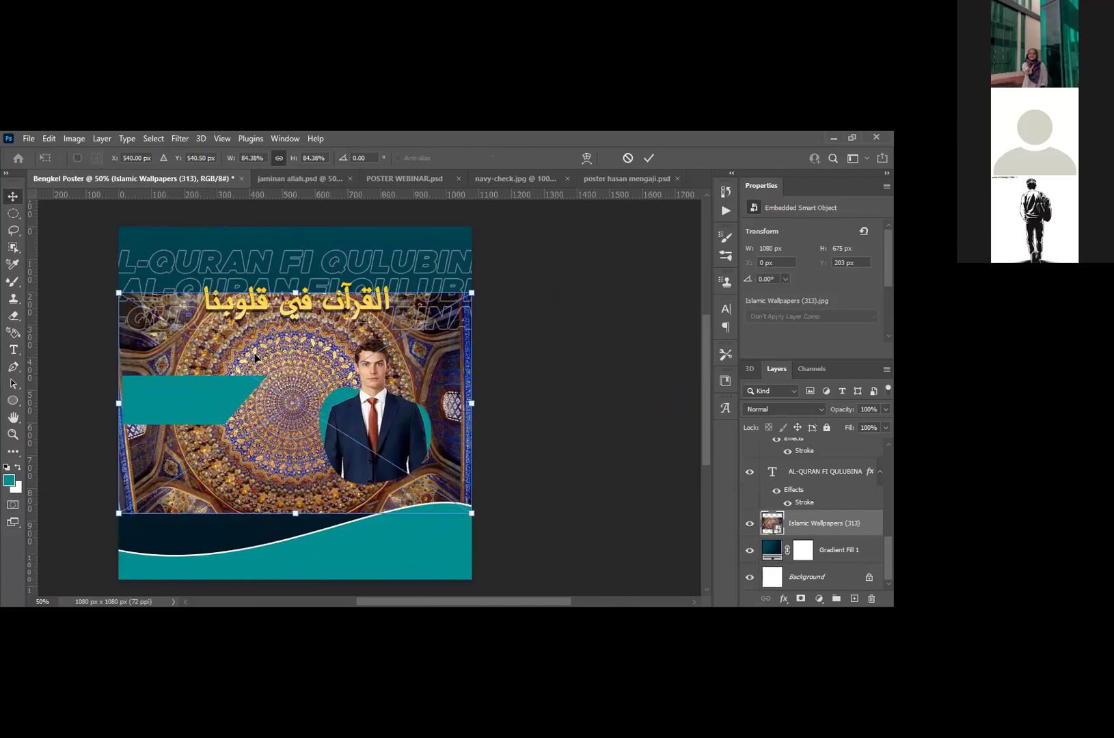
pyautogui.moveTo(472, 512); pyautogui.dragTo(610, 595)
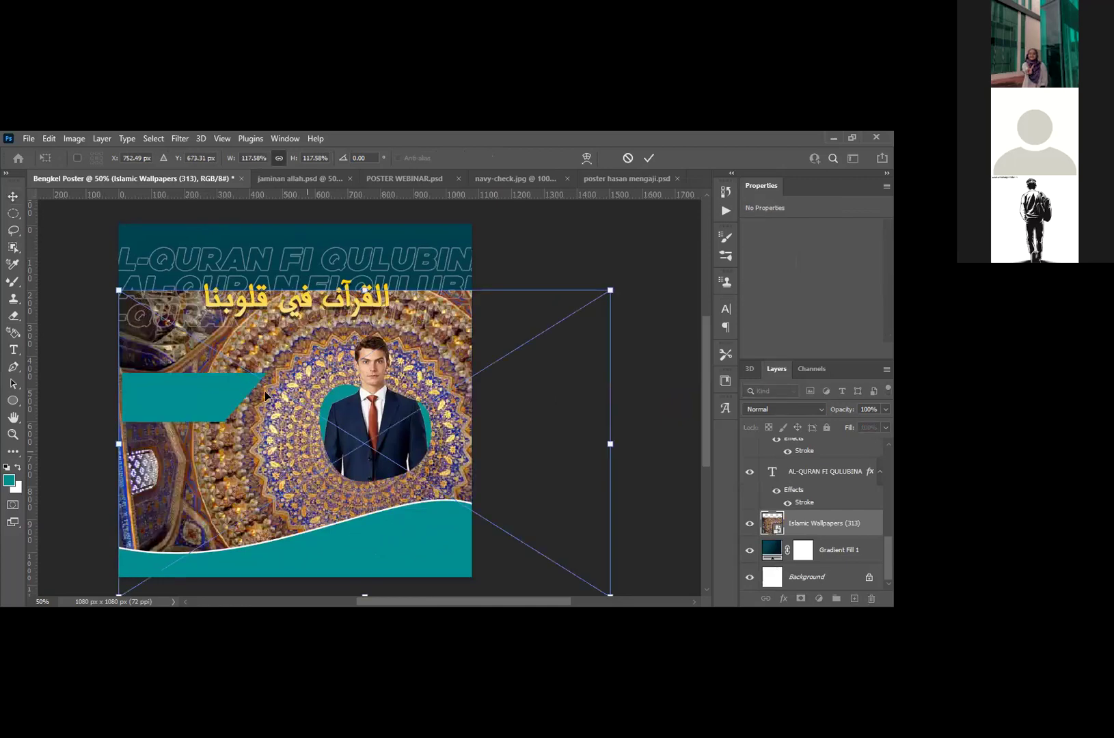
pyautogui.moveTo(547, 538); pyautogui.dragTo(590, 570)
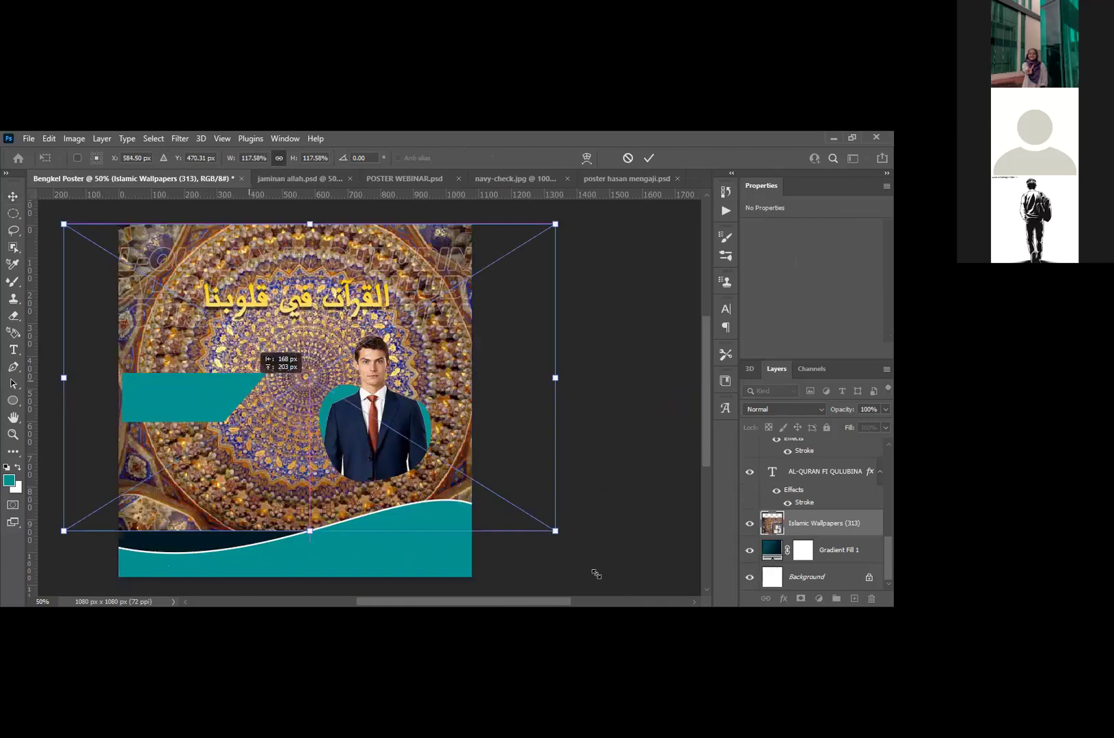
pyautogui.moveTo(414, 366); pyautogui.dragTo(408, 368)
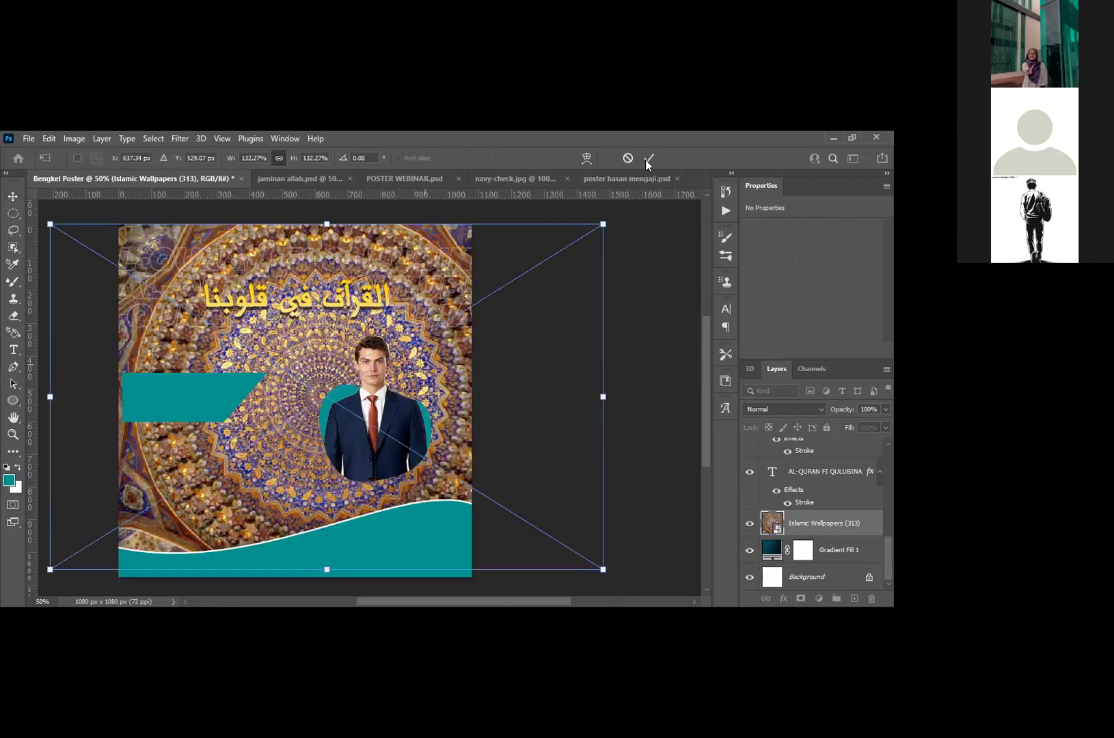
pyautogui.moveTo(529, 266); pyautogui.dragTo(497, 266)
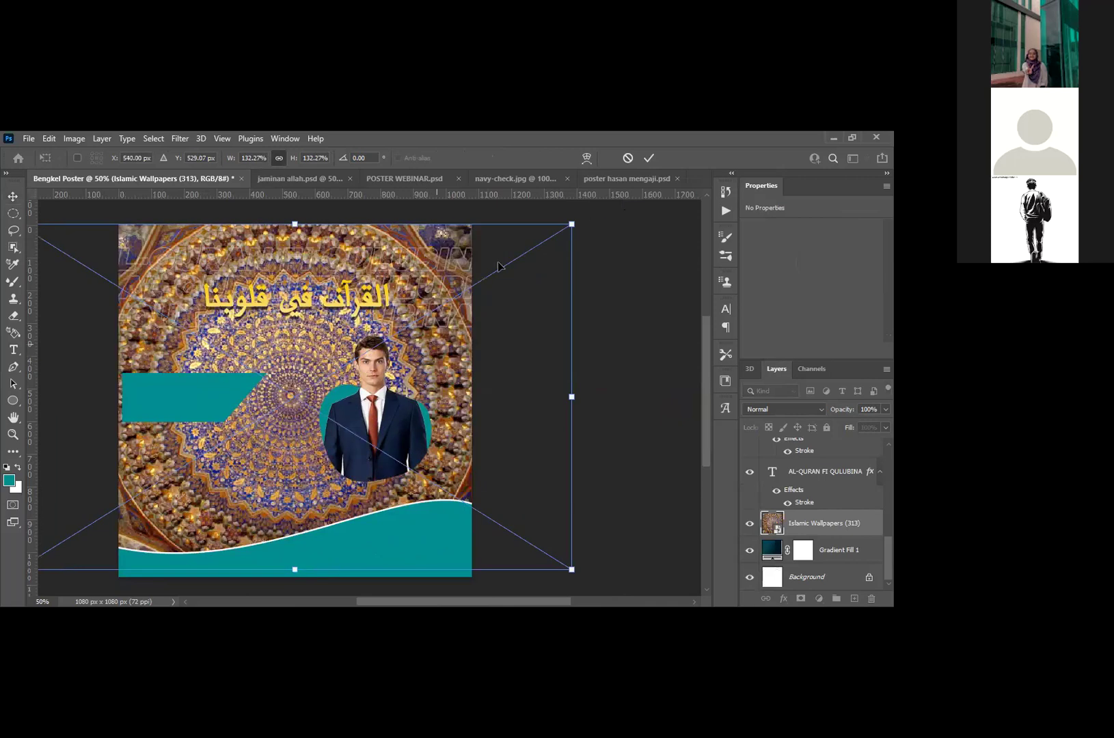
pyautogui.doubleClick(308, 423)
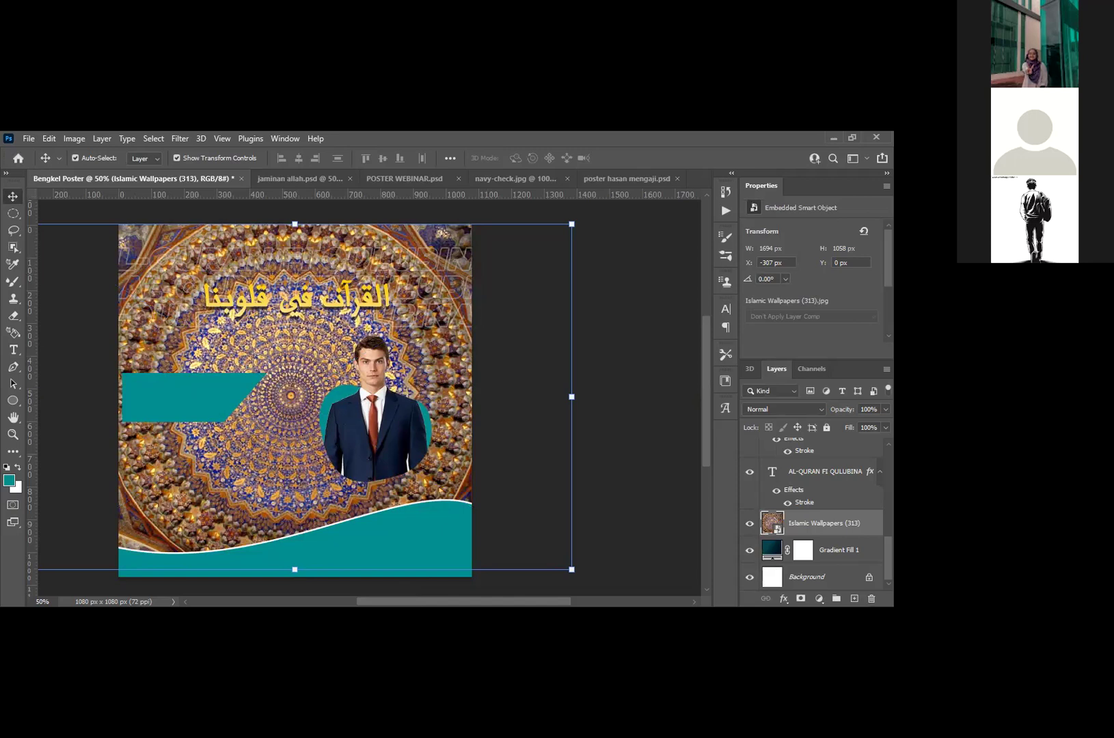
pyautogui.moveTo(885, 409); pyautogui.dragTo(859, 425)
pyautogui.press('0')
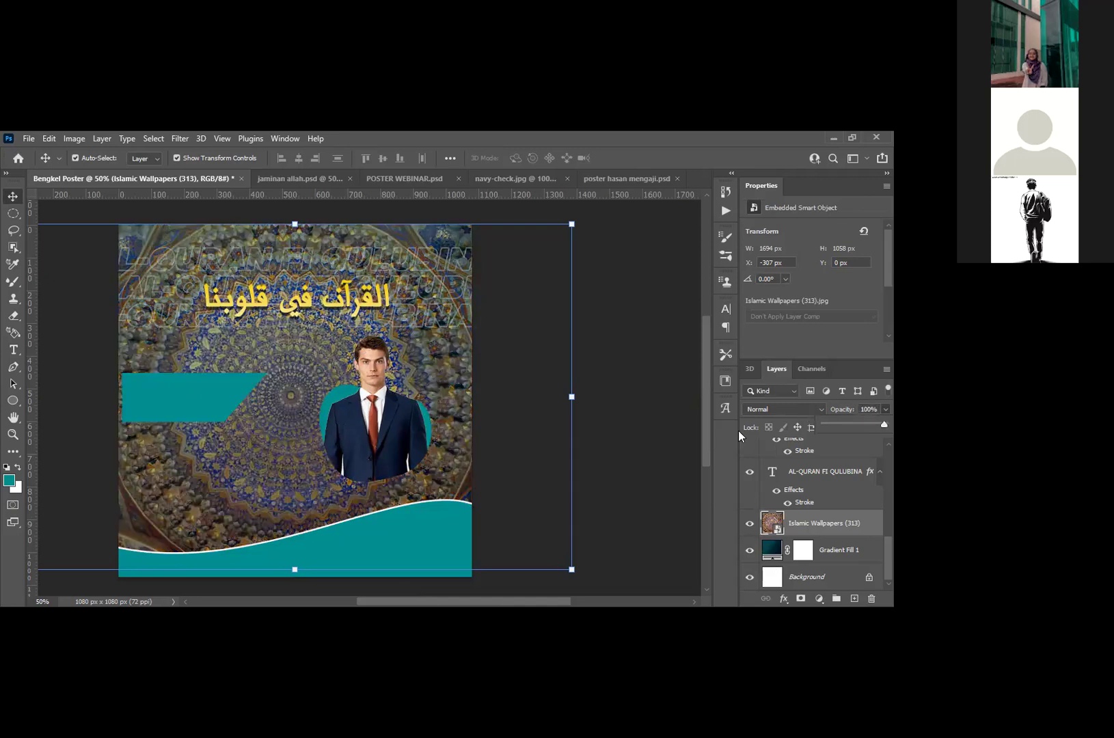
pyautogui.click(779, 409)
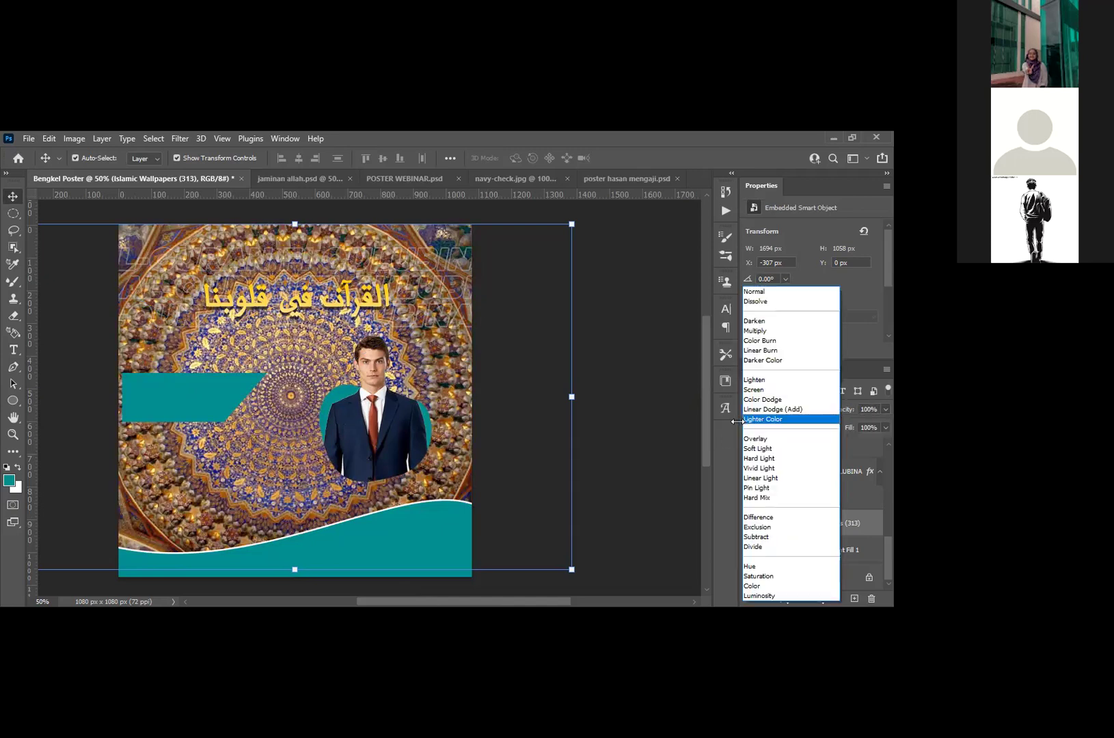
pyautogui.press('Escape')
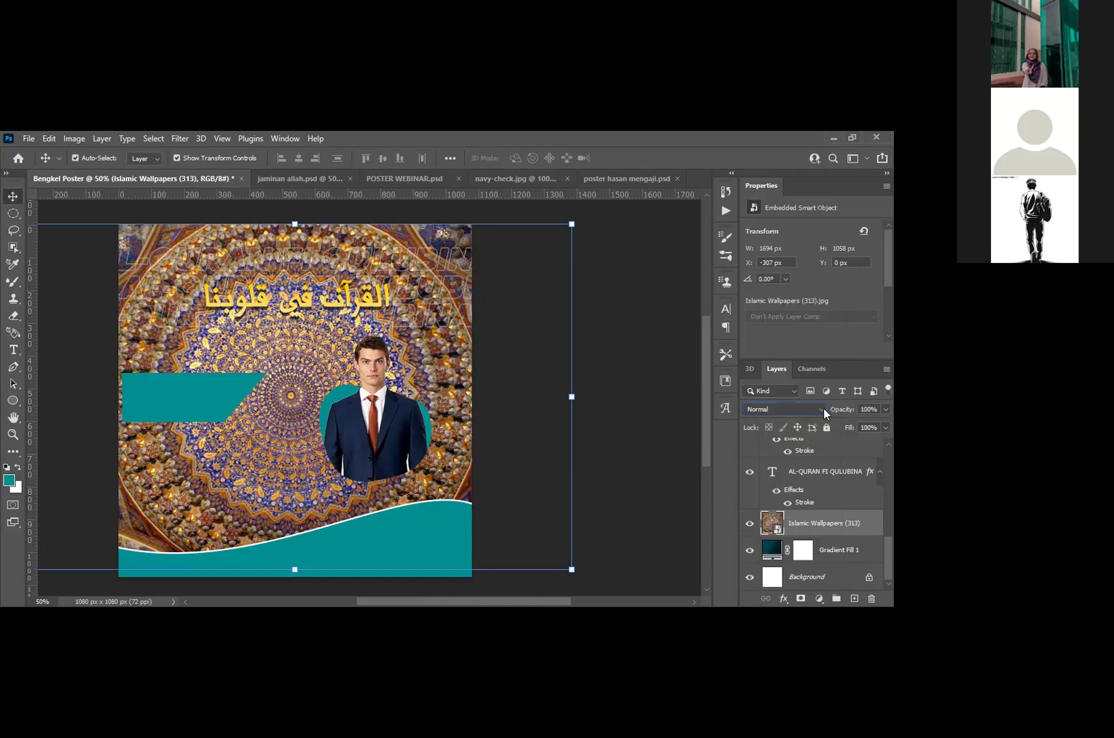
# Step: Set the Islamic Wallpapers (313) layer's blend mode to Color Dodge and its opacity to 25%
pyautogui.click(813, 407)
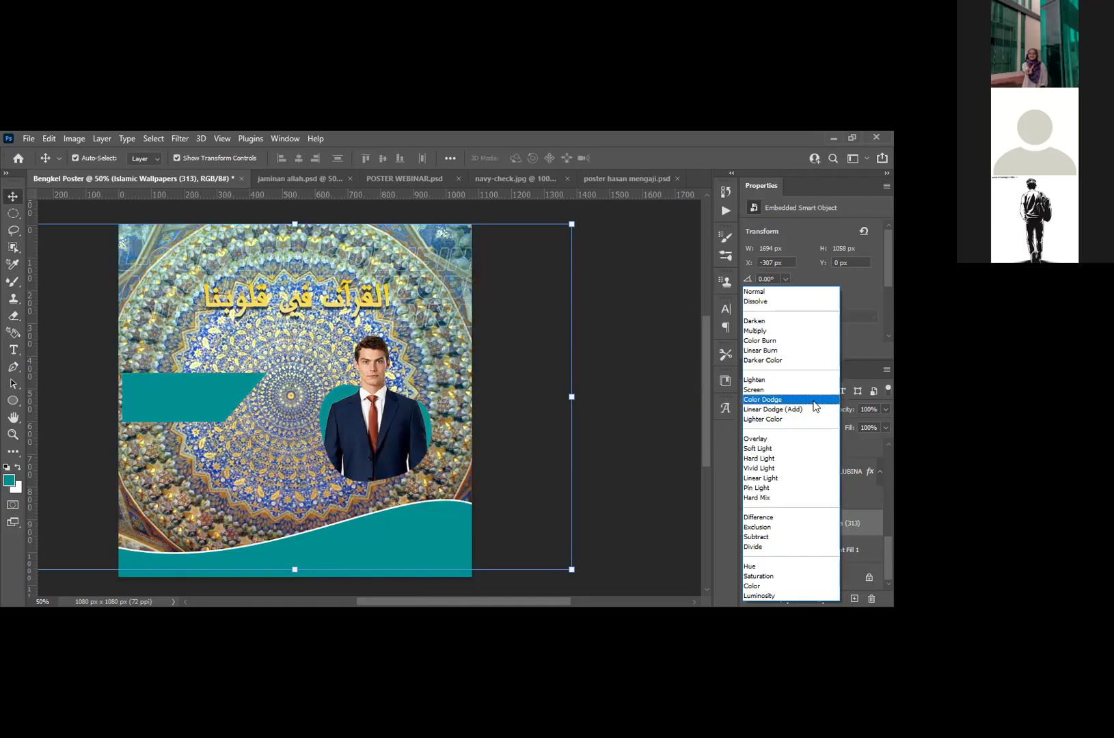
pyautogui.click(813, 400)
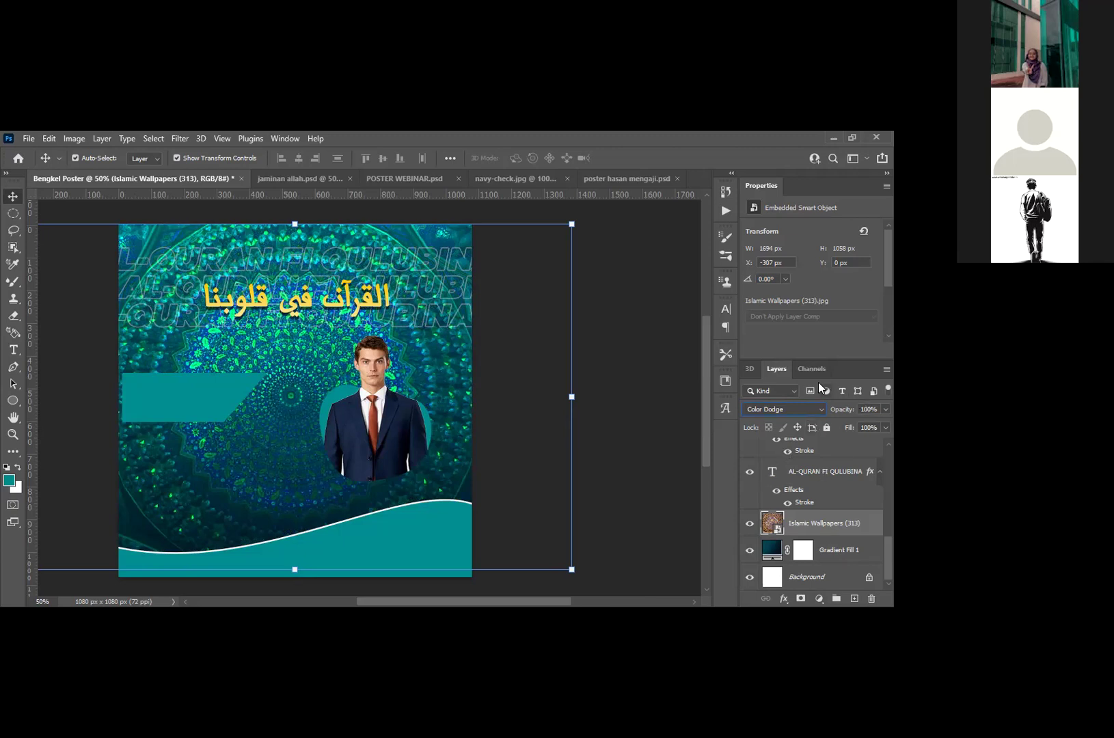
pyautogui.click(885, 409)
pyautogui.moveTo(853, 424); pyautogui.dragTo(838, 424)
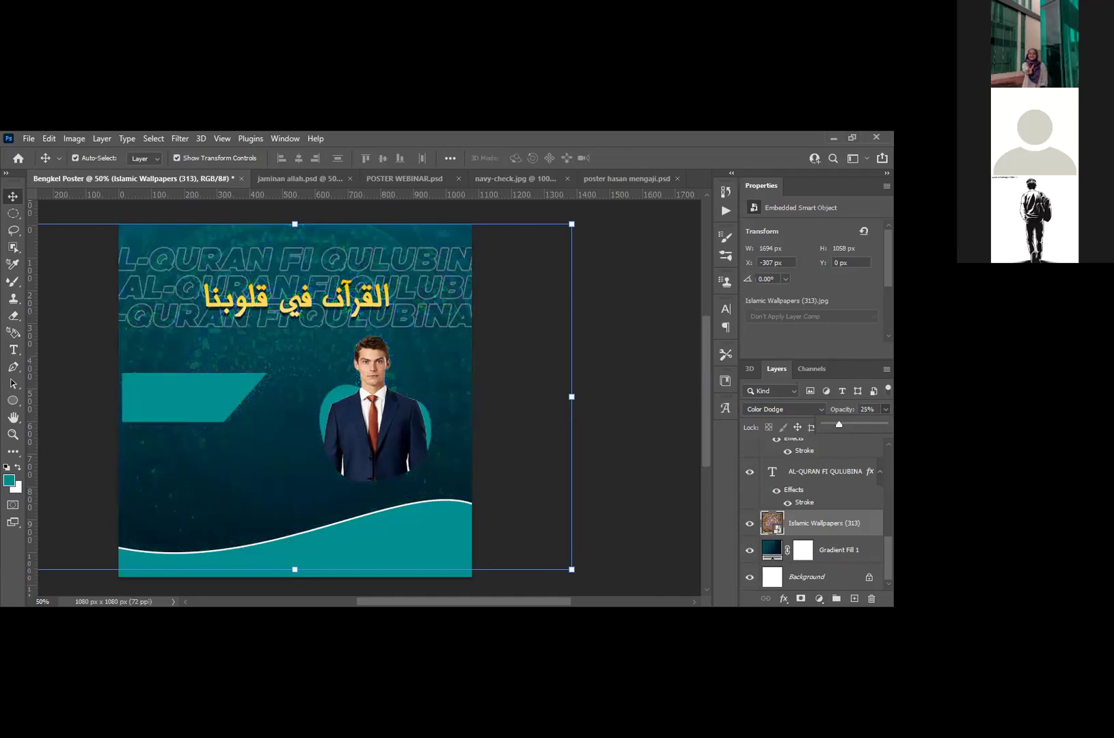
# Step: Reduce the wallpaper layer's fill to 58% and deselect the layer
pyautogui.click(885, 427)
pyautogui.click(858, 444)
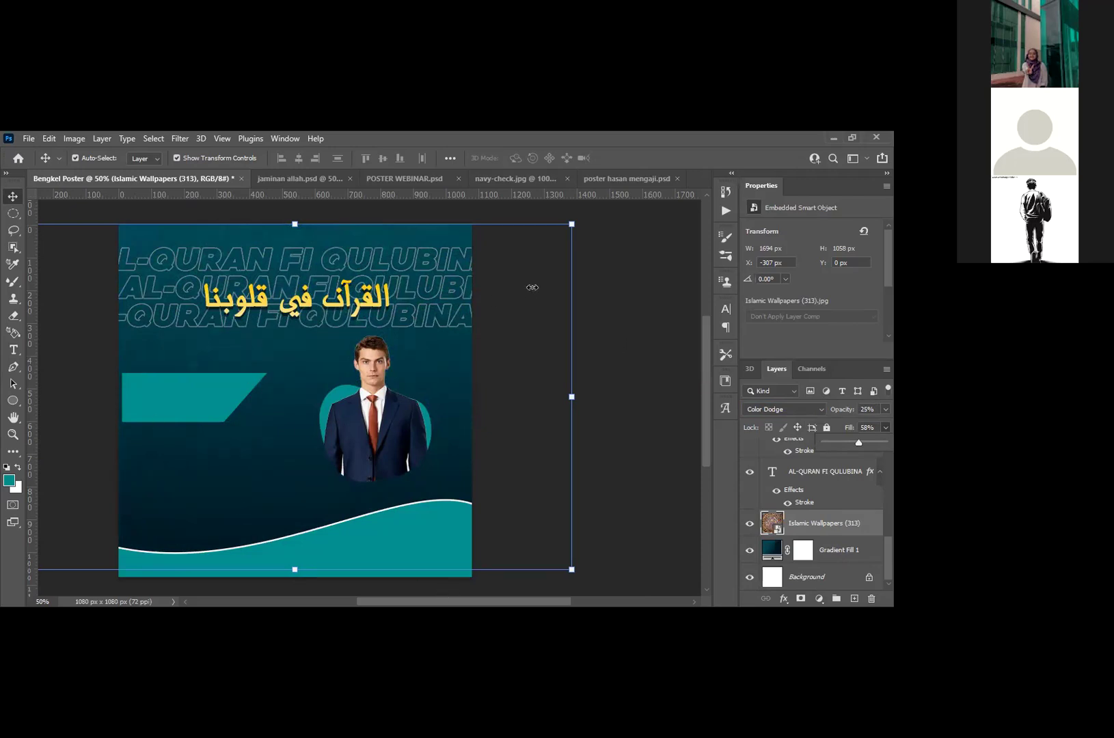
pyautogui.click(609, 310)
pyautogui.scroll(1, 514, 595)
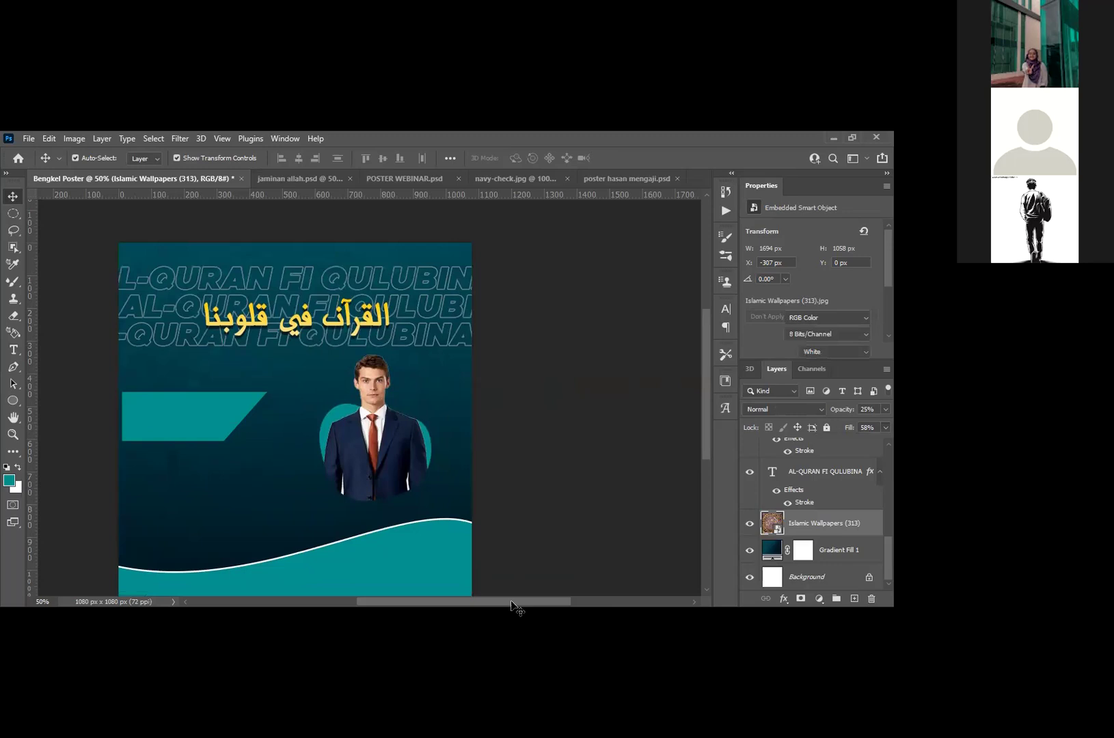
pyautogui.click(593, 440)
pyautogui.moveTo(554, 602); pyautogui.dragTo(528, 605)
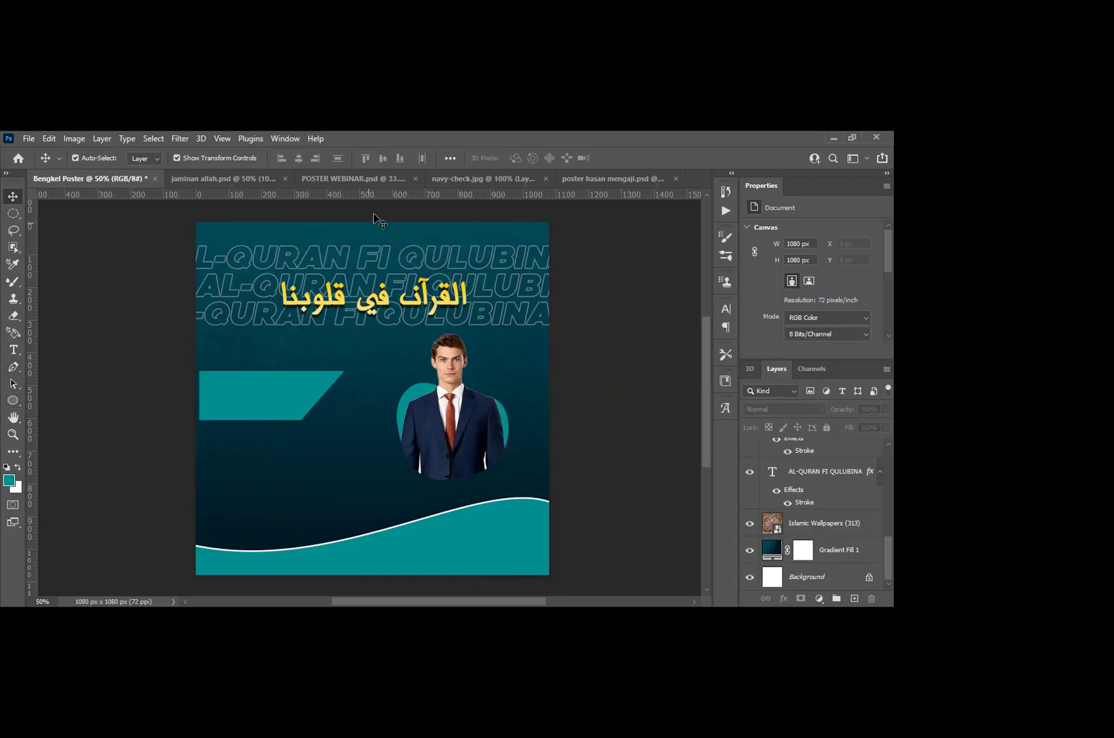
# Step: Place a vertical guide at the poster's horizontal centre, about X 540 px
pyautogui.click(425, 303)
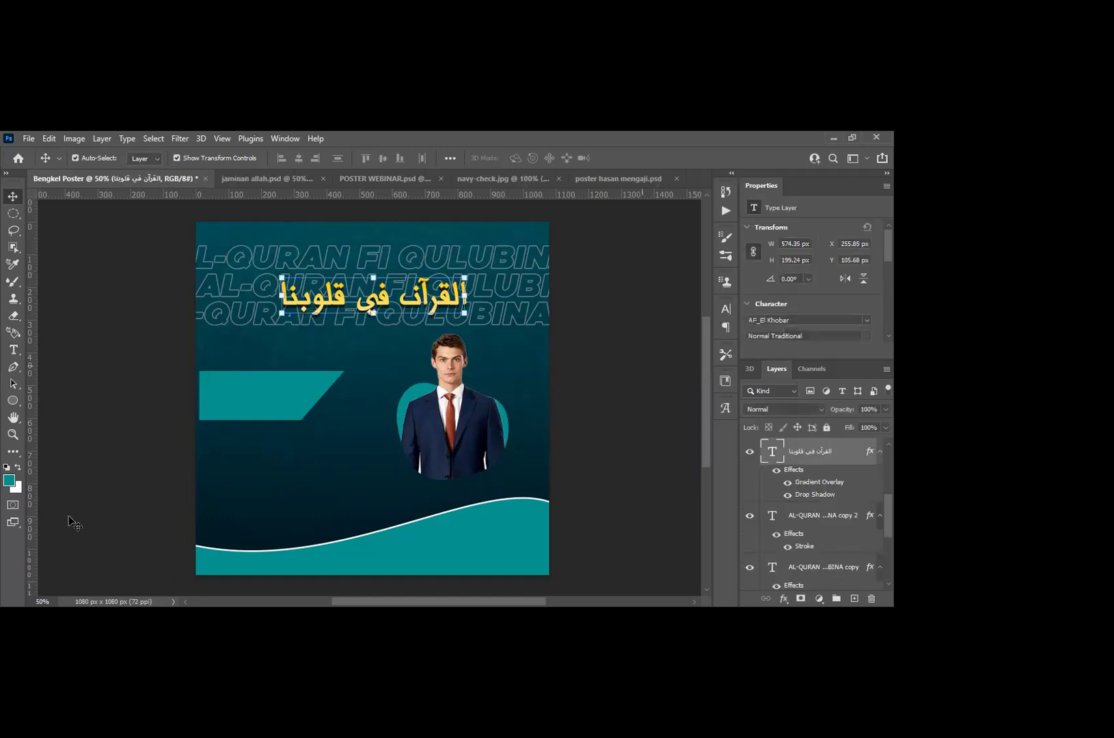
pyautogui.click(31, 203)
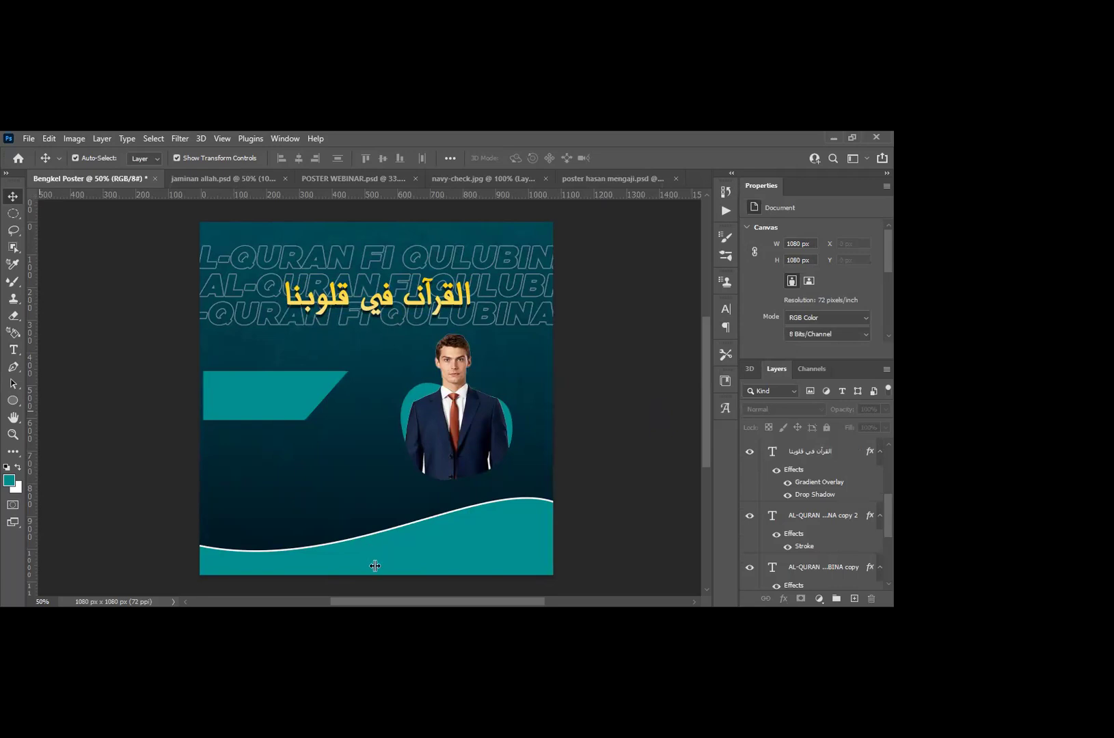
pyautogui.moveTo(375, 566); pyautogui.dragTo(376, 564)
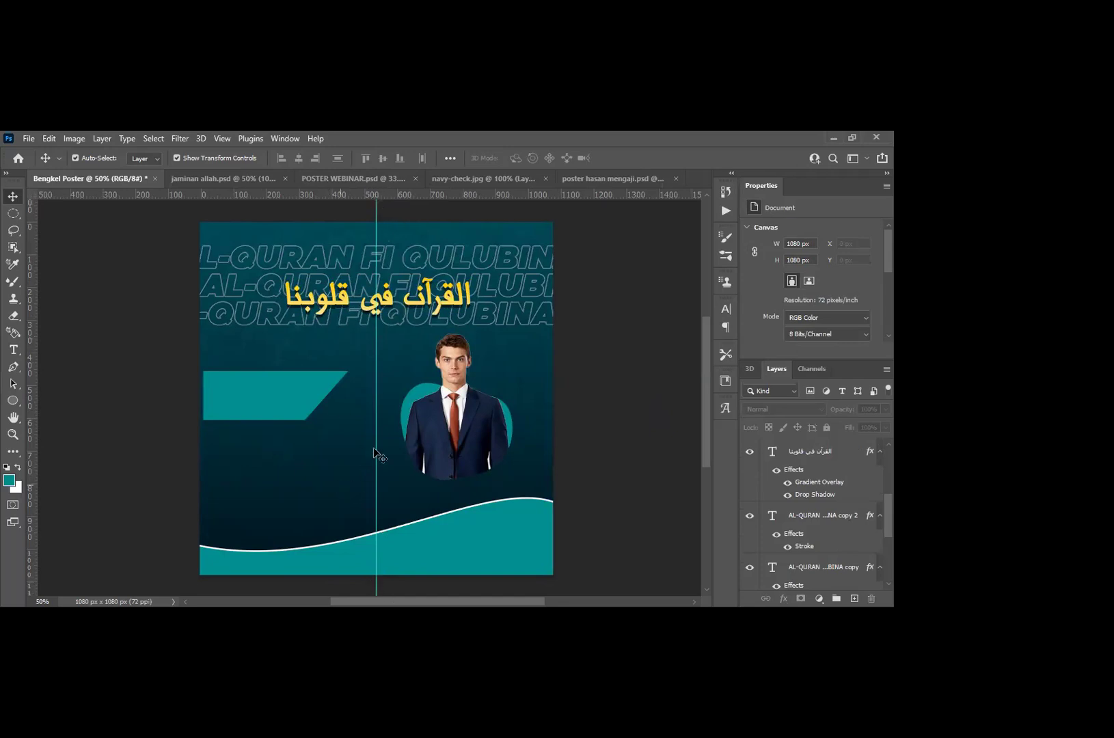
# Step: Nudge the yellow Arabic title left and down to X 251.85, Y 109.68 px, centring it on the vertical guide
pyautogui.click(458, 301)
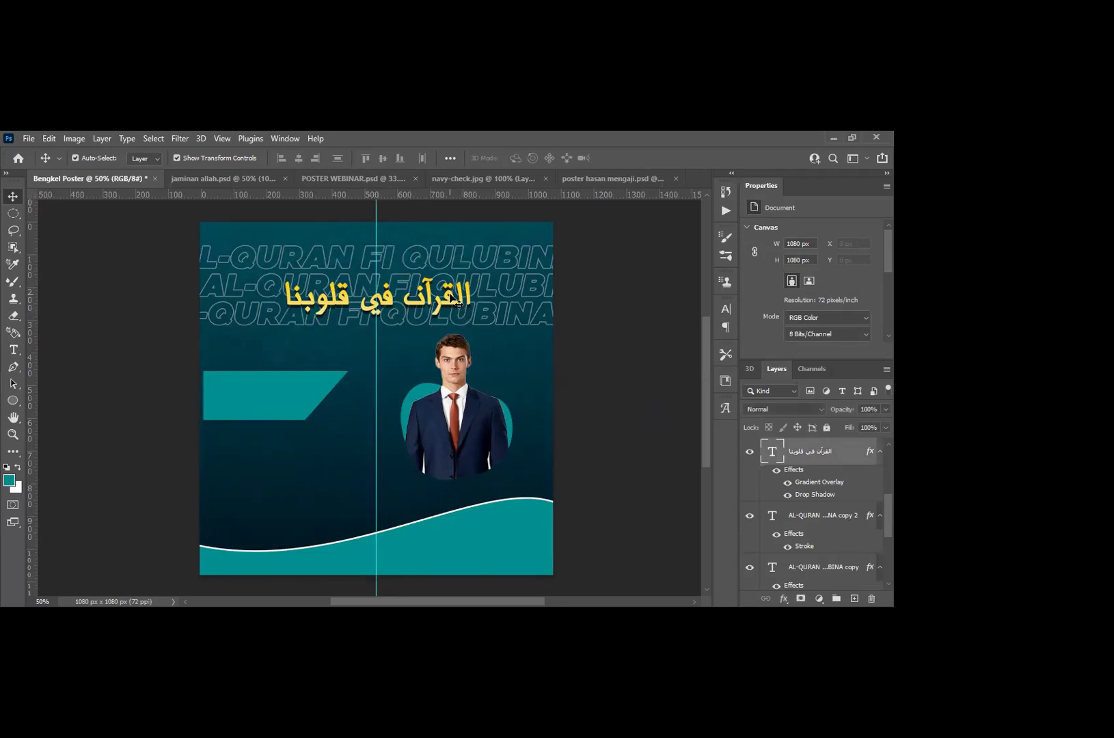
pyautogui.click(457, 301)
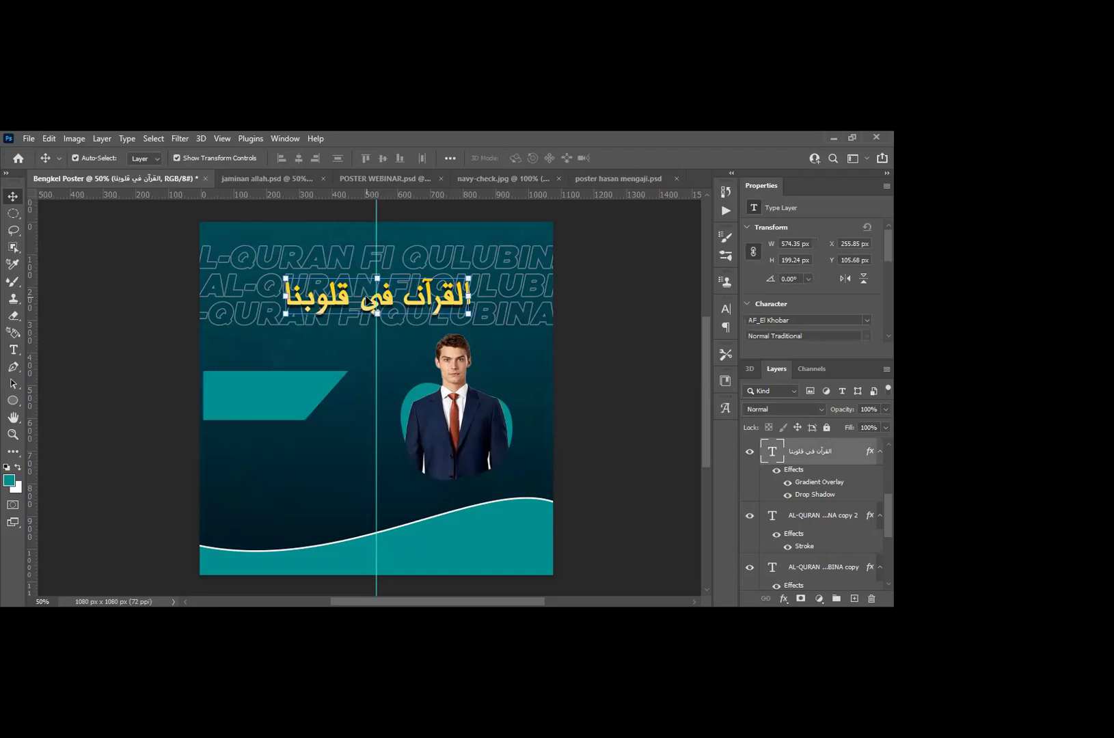
pyautogui.press('Left')
pyautogui.press('Left')
pyautogui.press('Down')
pyautogui.press('Down')
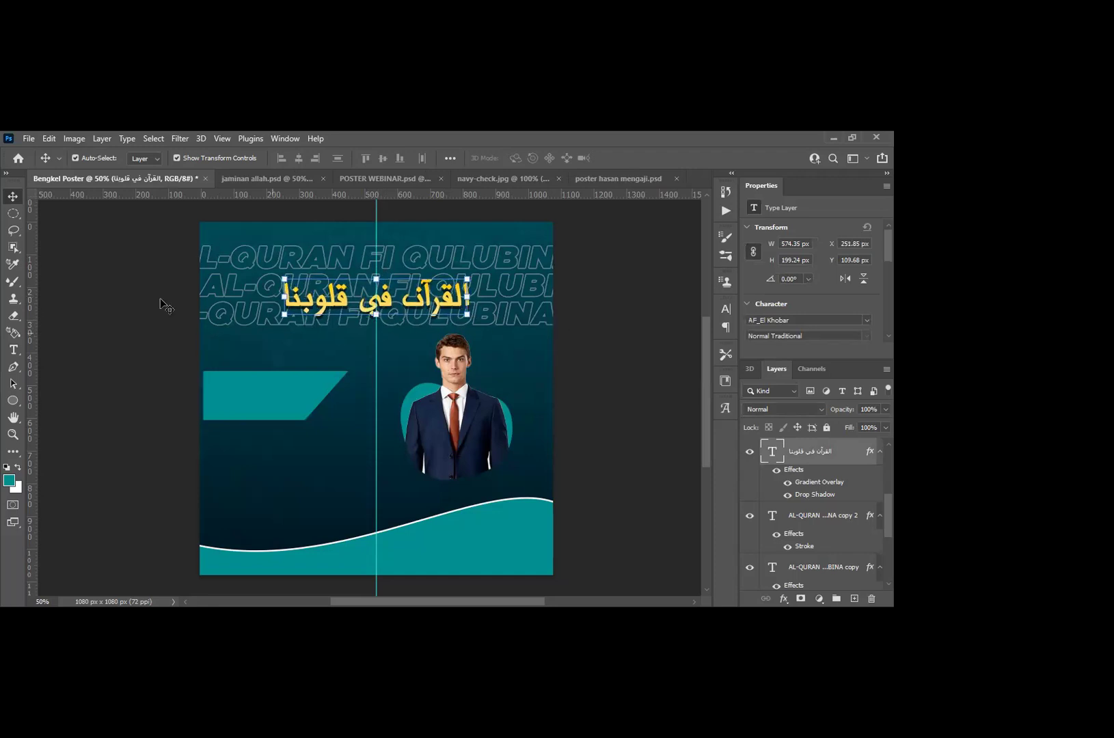
pyautogui.press('Down')
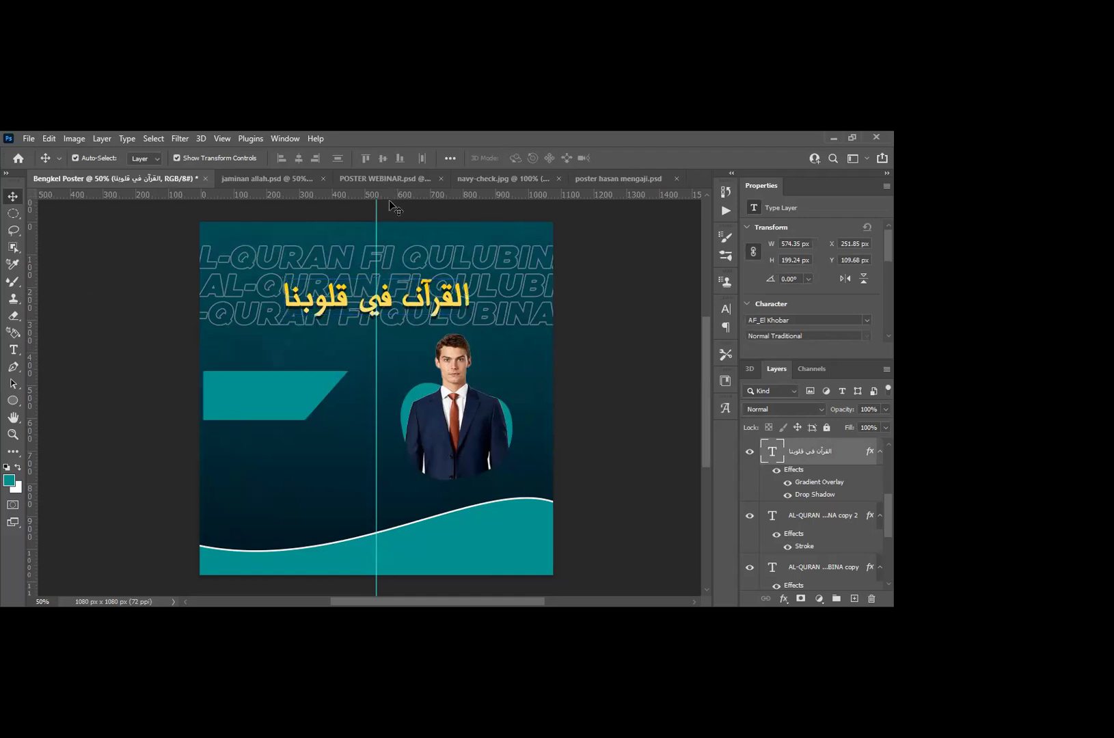
pyautogui.moveTo(382, 212); pyautogui.dragTo(363, 196)
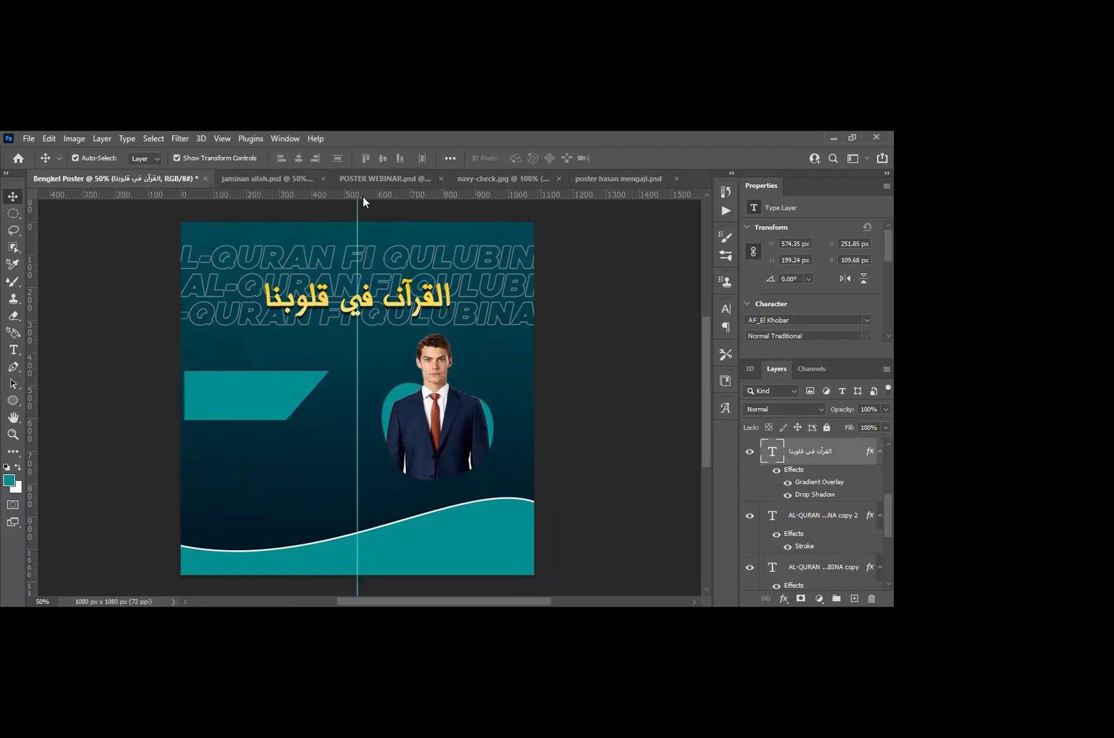
# Step: Deselect the Arabic title and place a horizontal guide at the poster's vertical centre, about Y 540 px
pyautogui.click(363, 197)
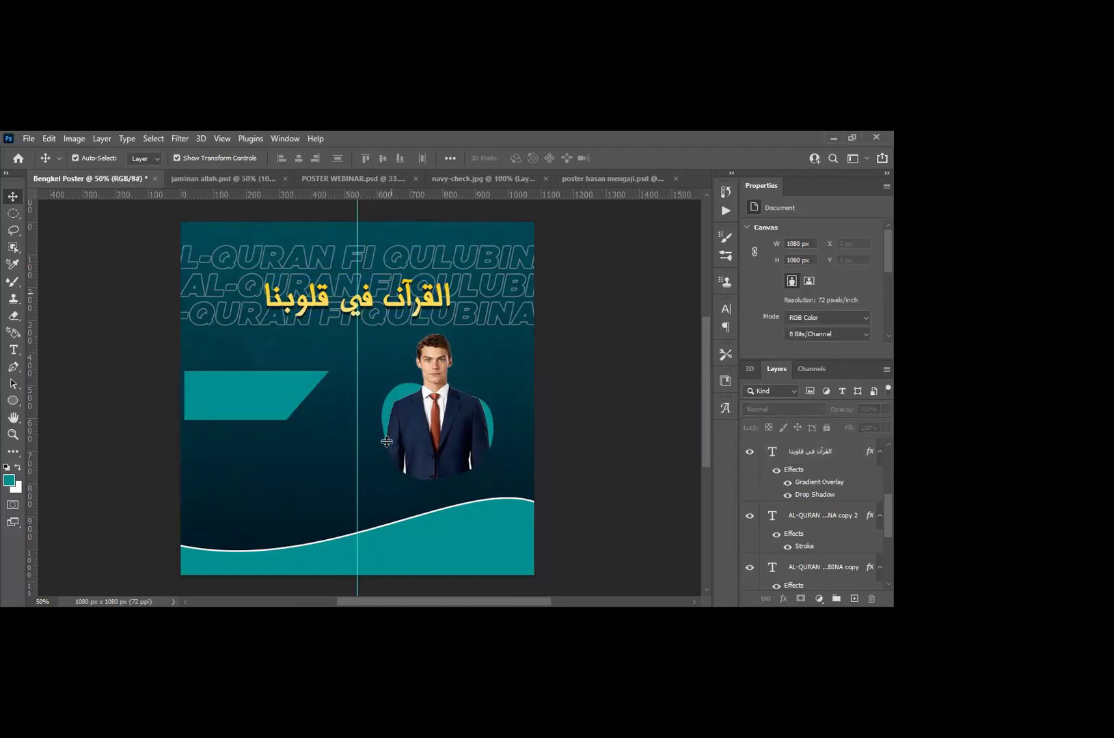
pyautogui.moveTo(380, 408); pyautogui.dragTo(358, 402)
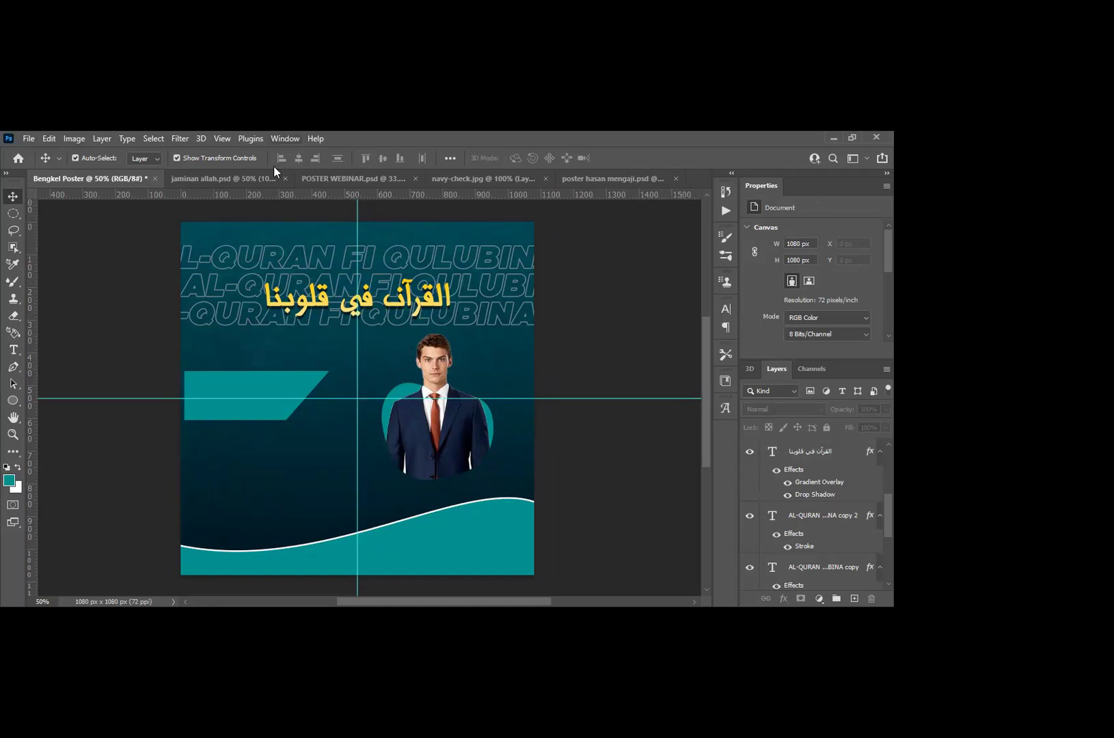
pyautogui.hotkey('alt', 'w')
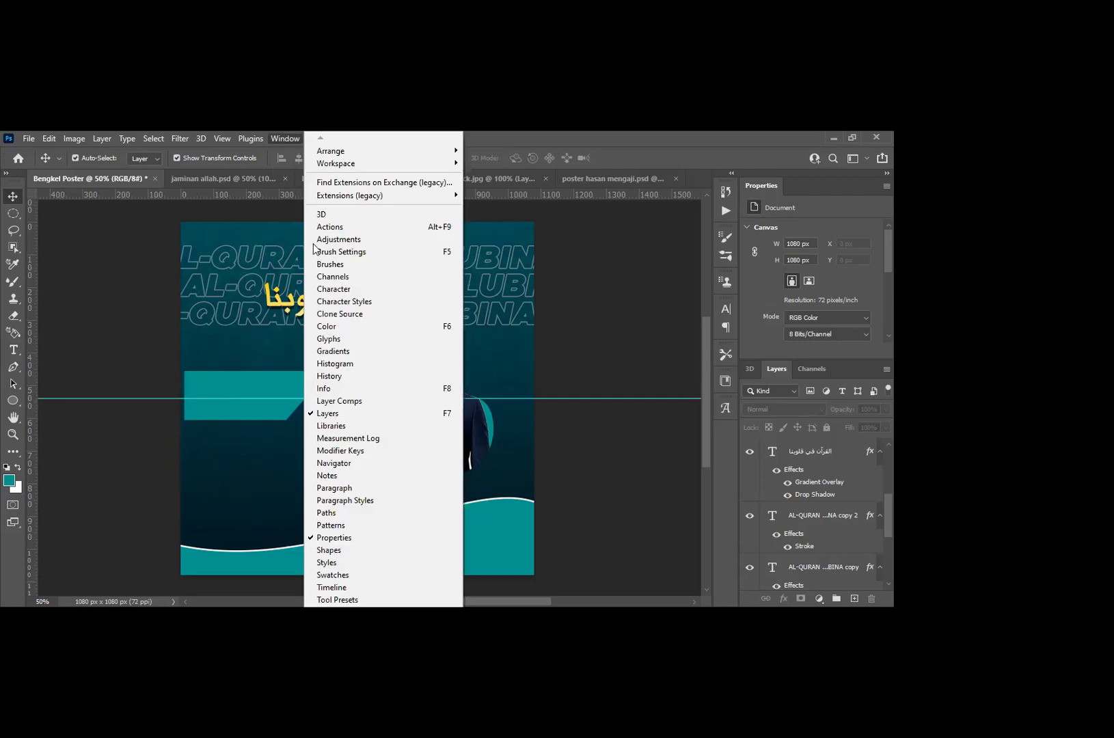
pyautogui.scroll(-1, 384, 376)
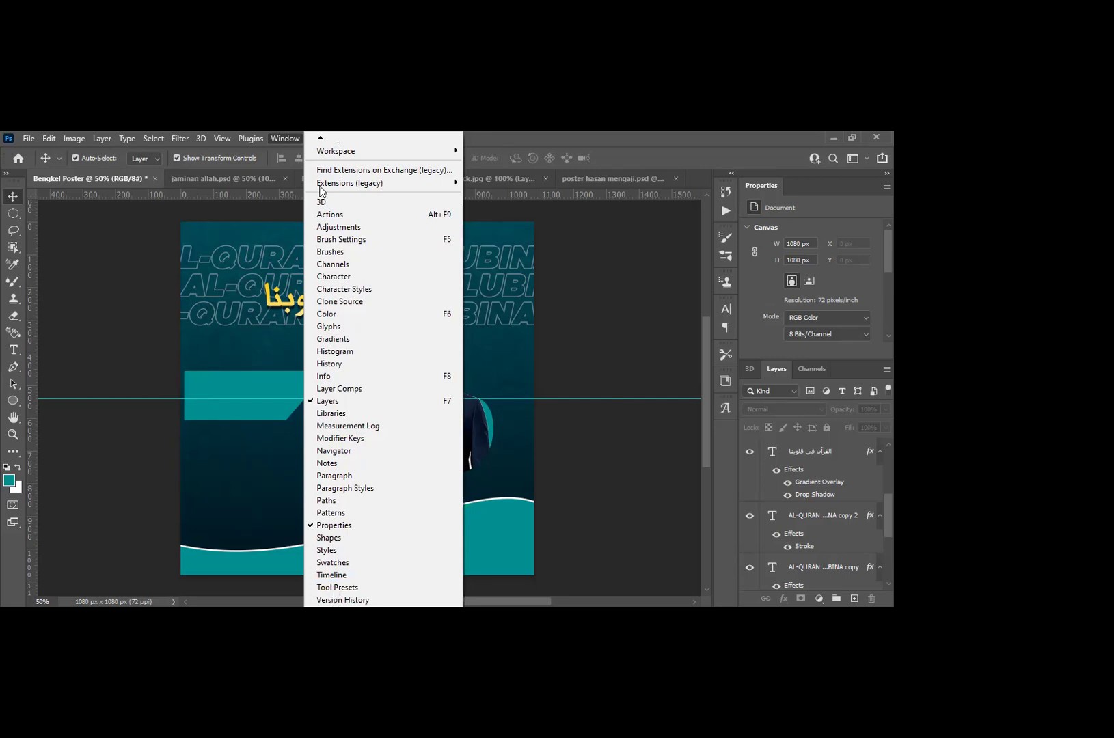
pyautogui.scroll(-1, 315, 189)
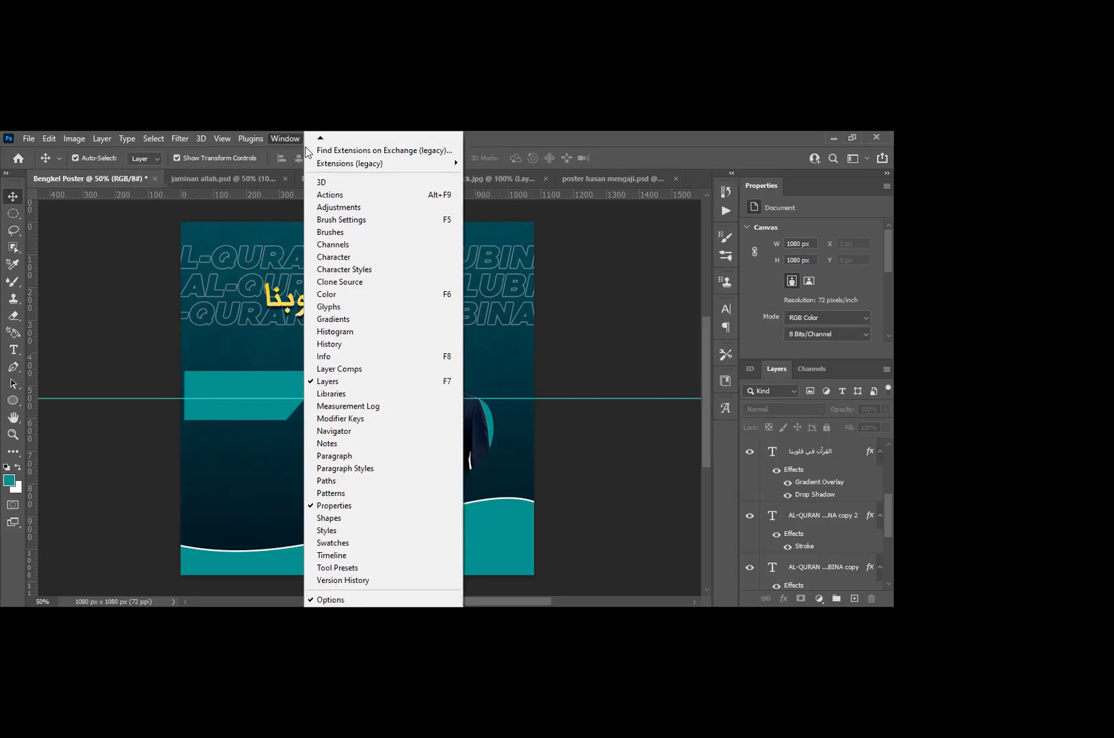
pyautogui.click(222, 138)
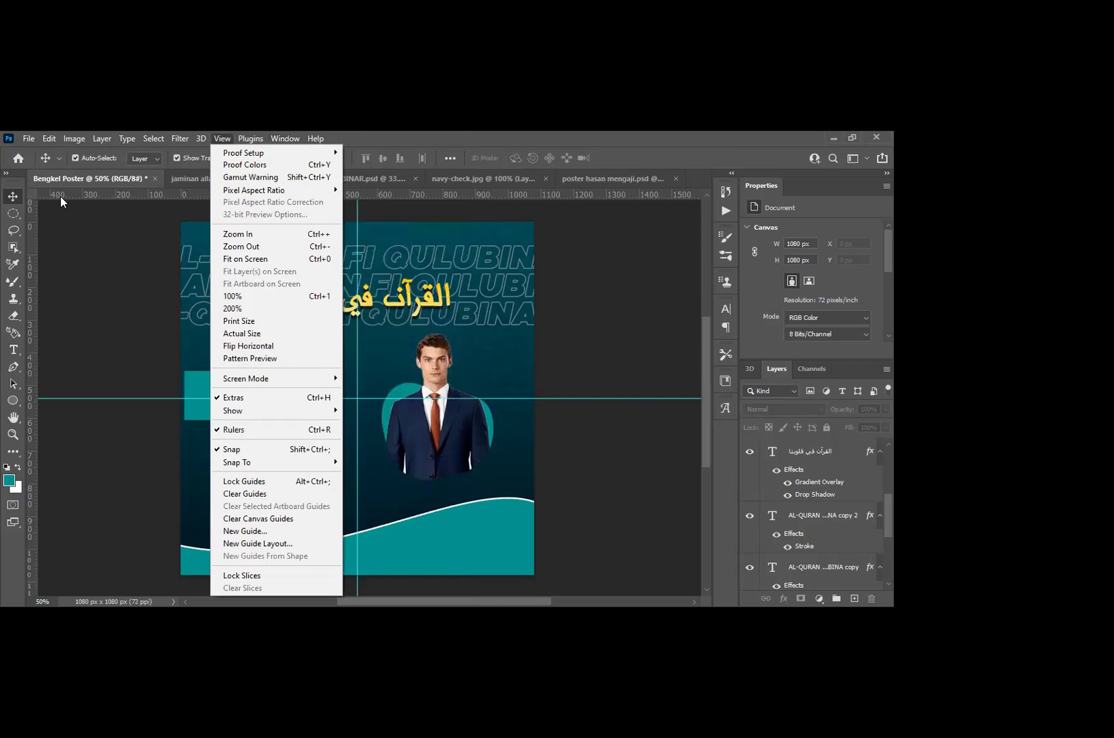
pyautogui.press('Escape')
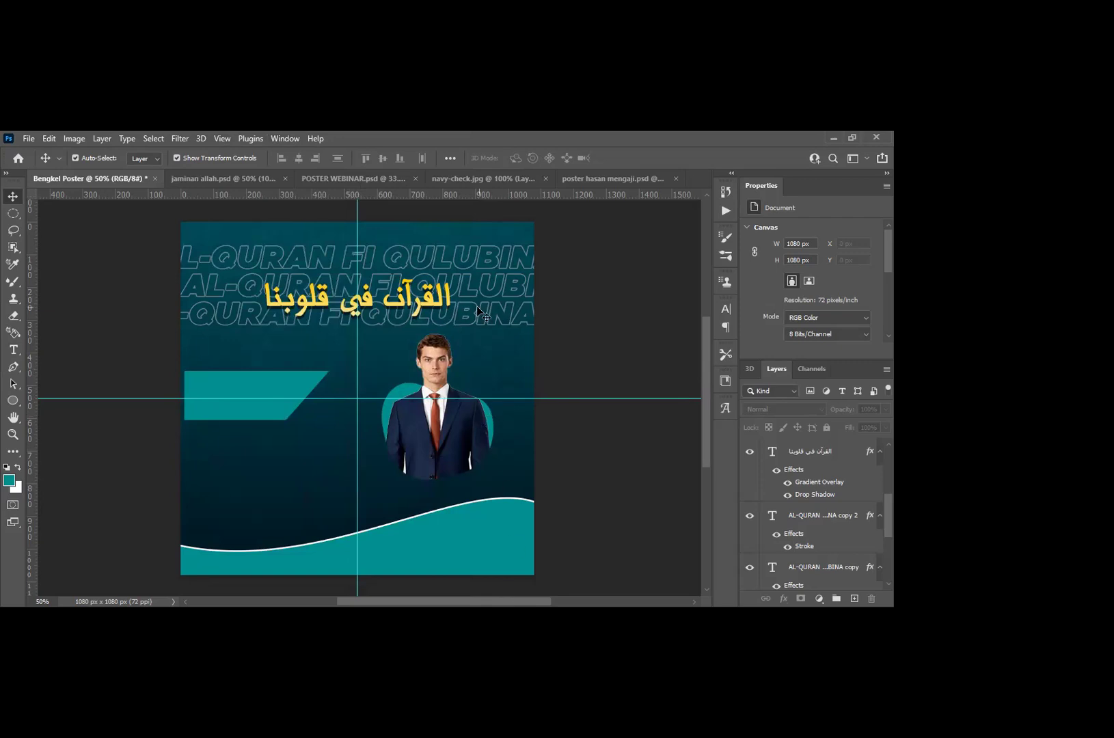
# Step: Switch to POSTER WEBINAR.psd and add two horizontal guides, one at the TEMA heading and one across the 1 NOVEMBER 2021 row
pyautogui.click(249, 181)
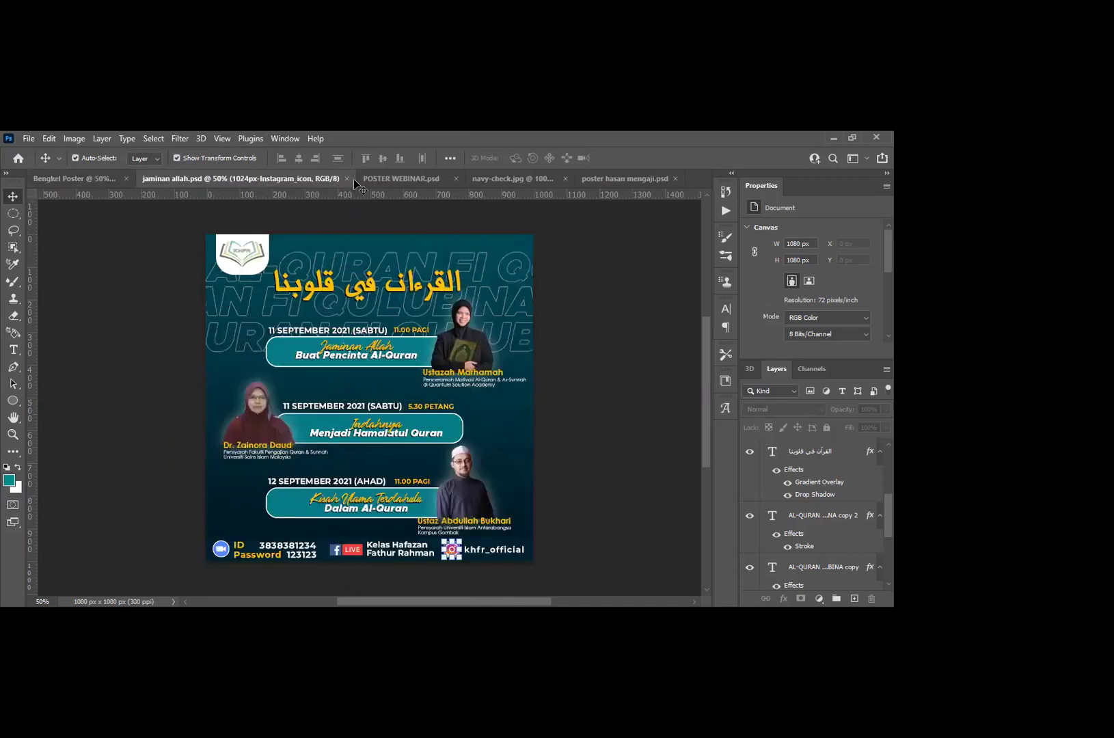
pyautogui.click(390, 179)
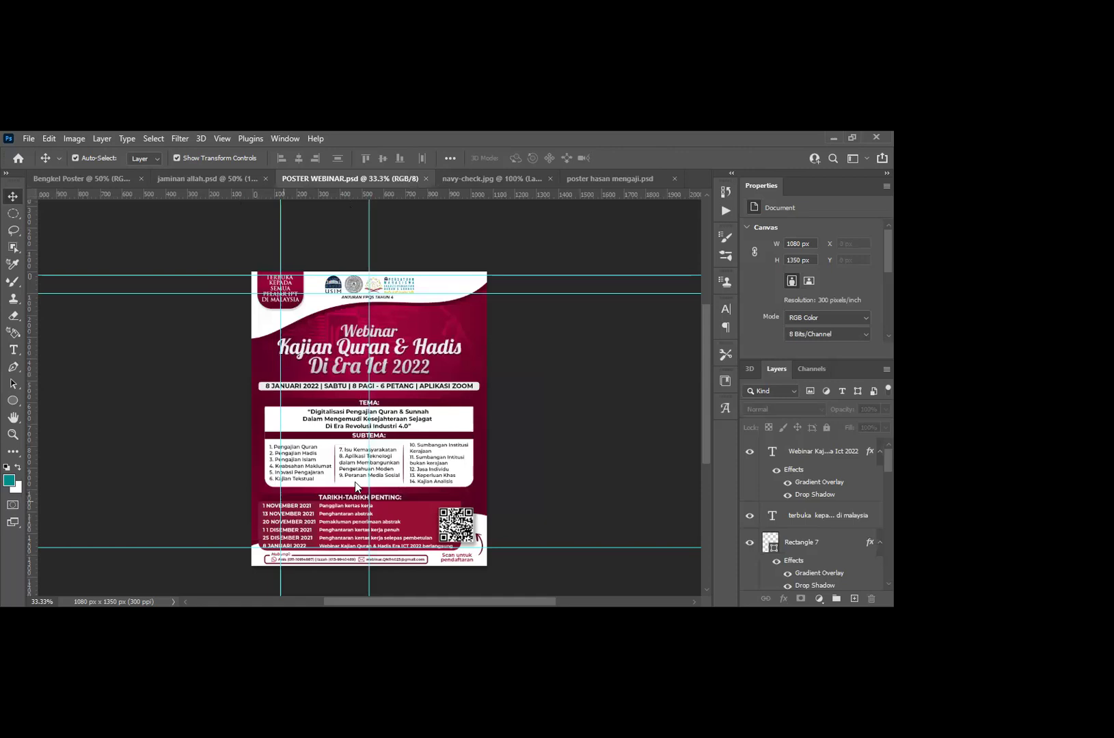
pyautogui.scroll(3, 356, 481)
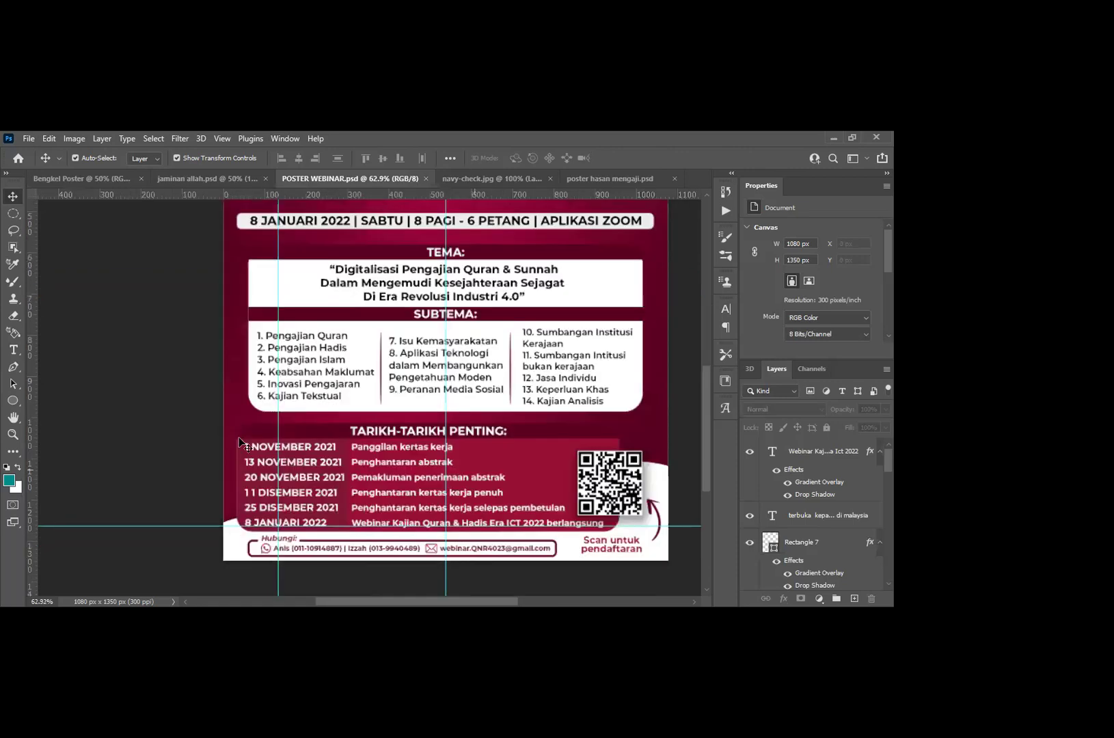
pyautogui.scroll(1, 273, 444)
pyautogui.moveTo(342, 195); pyautogui.dragTo(342, 200)
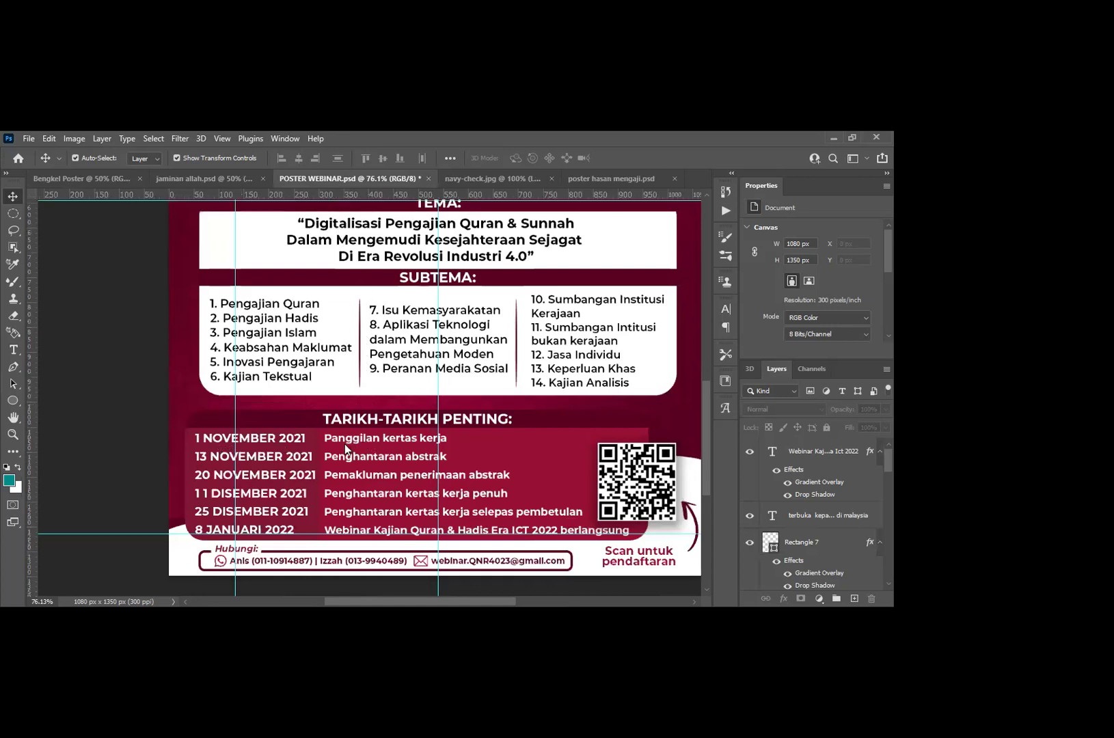
pyautogui.moveTo(321, 442); pyautogui.dragTo(321, 442)
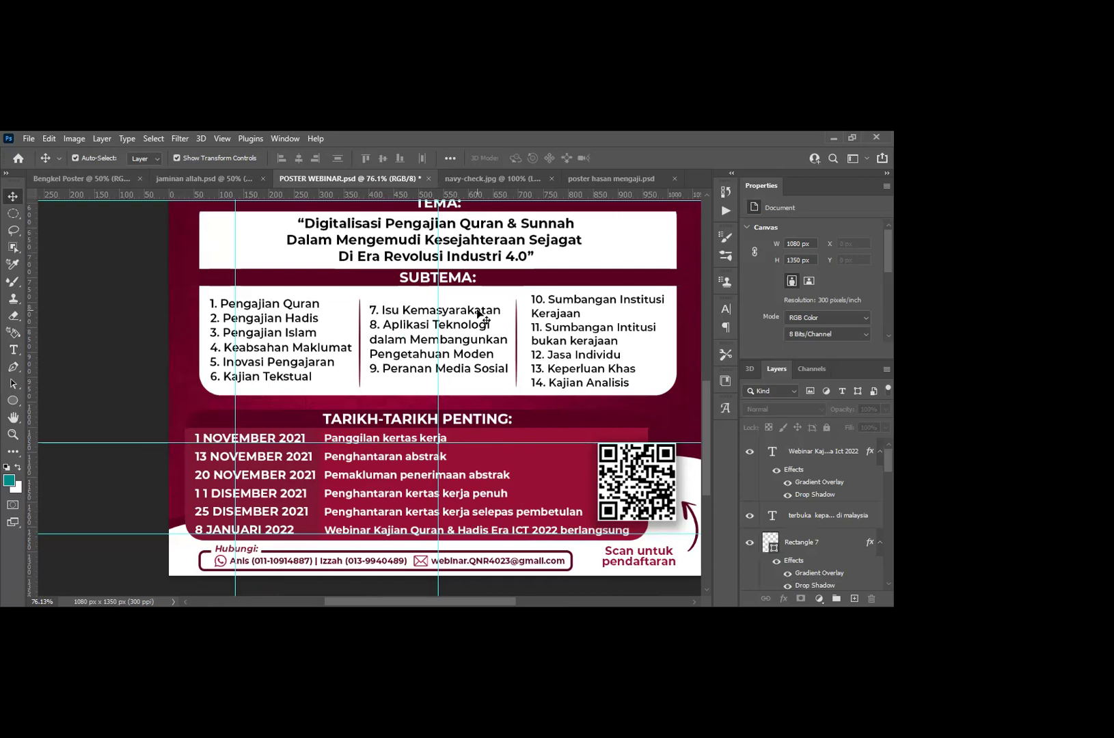
pyautogui.scroll(-1, 482, 318)
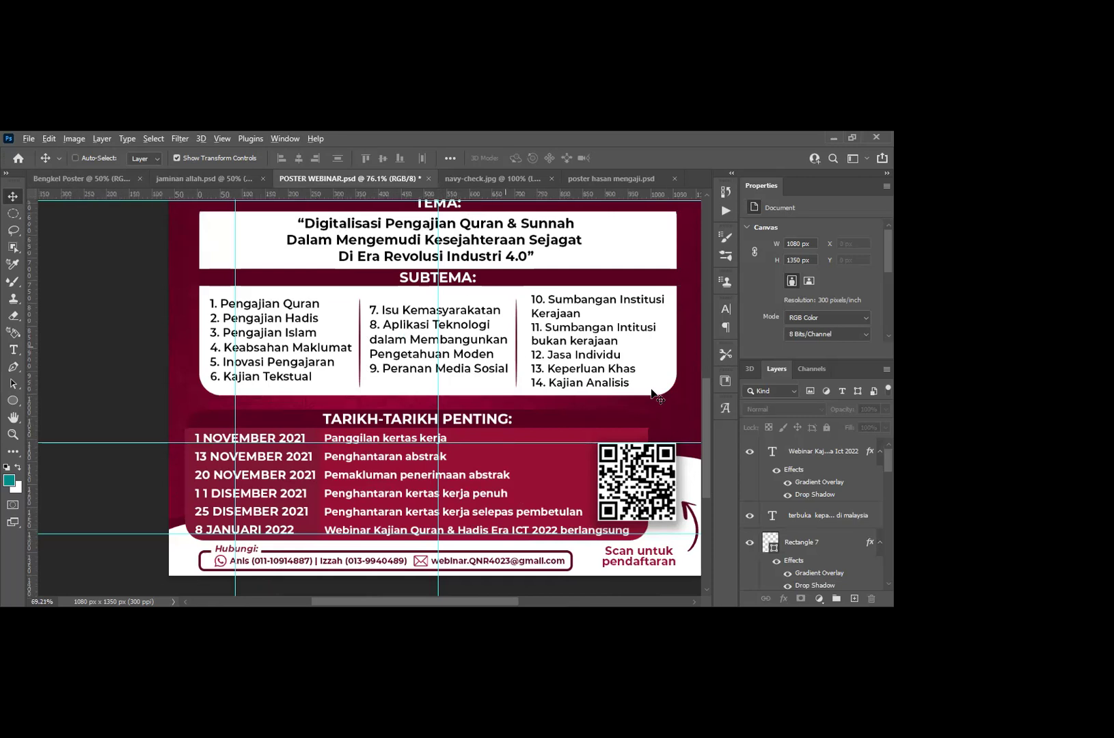
pyautogui.scroll(-1, 667, 424)
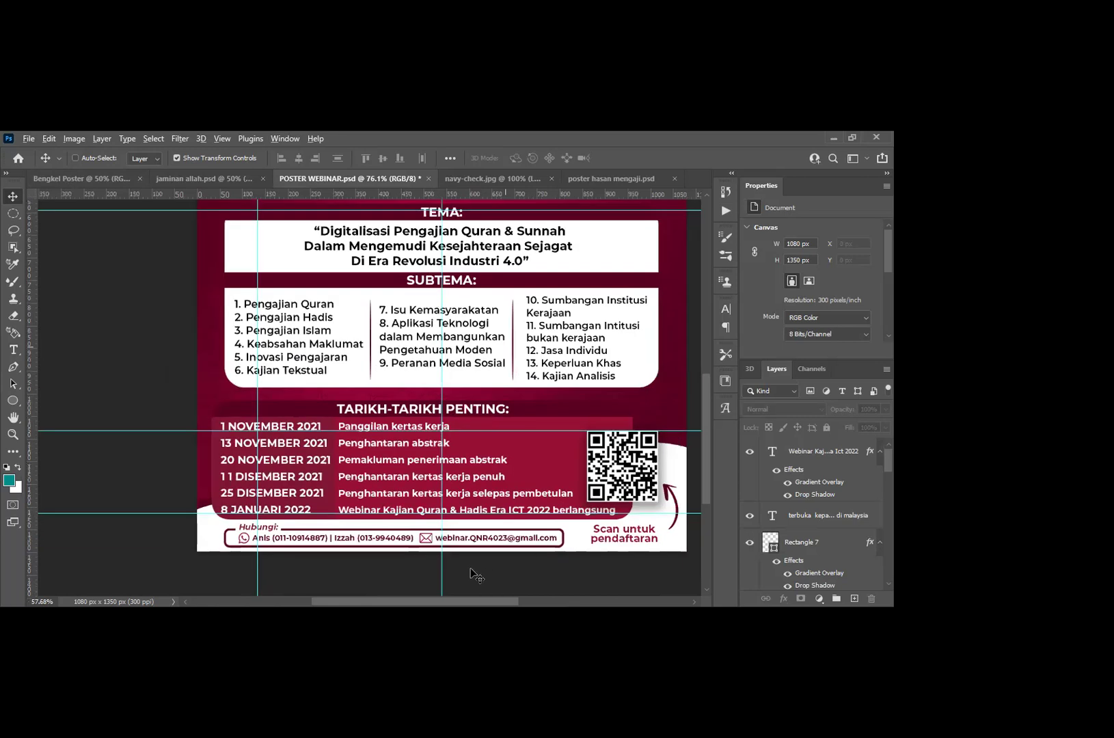
pyautogui.scroll(-1, 478, 604)
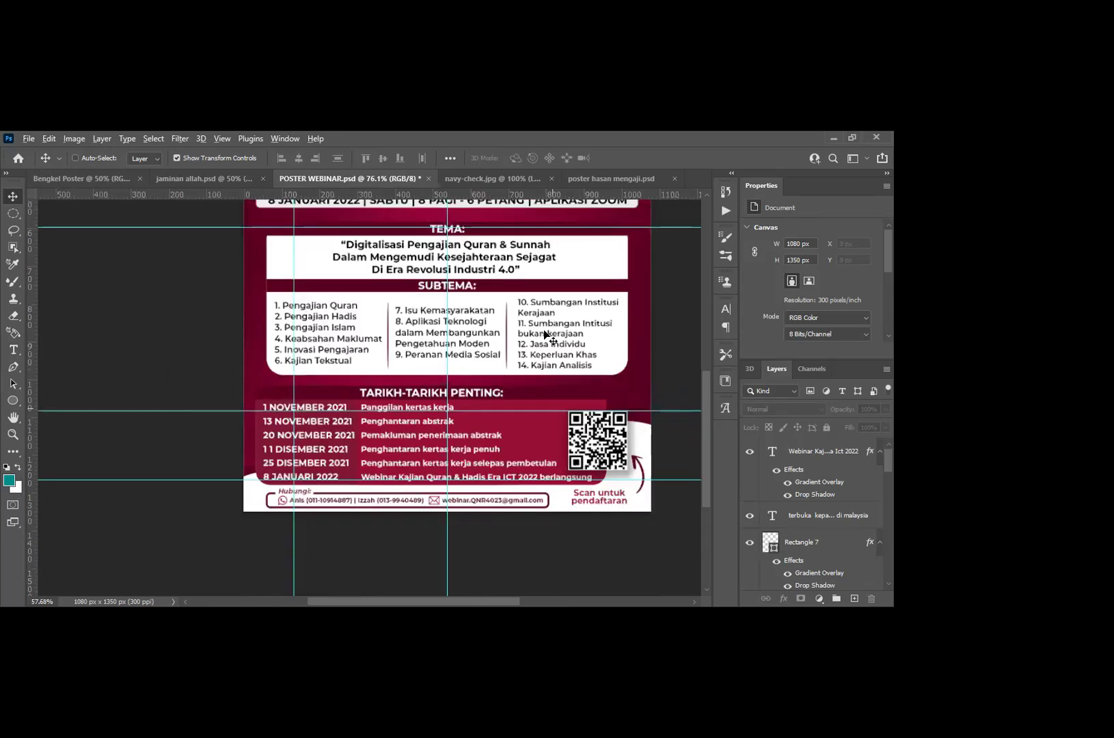
pyautogui.scroll(-2, 546, 335)
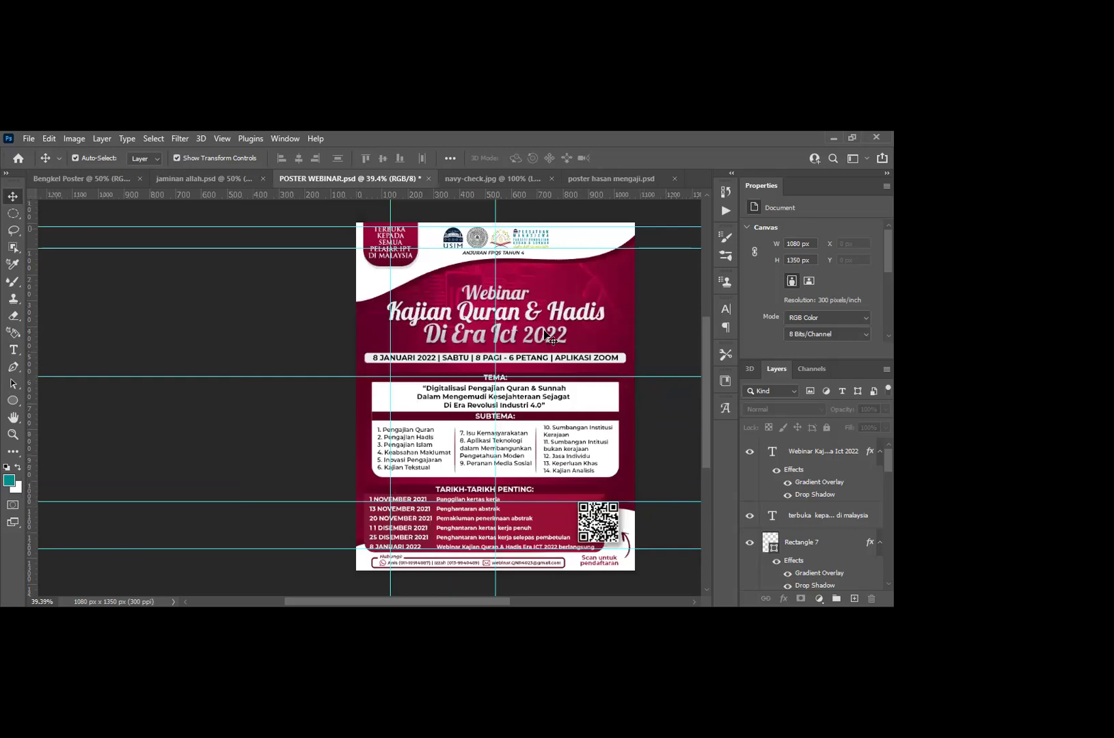
# Step: Return to the Bengkel Poster document and examine the layout against the centre guides
pyautogui.click(59, 179)
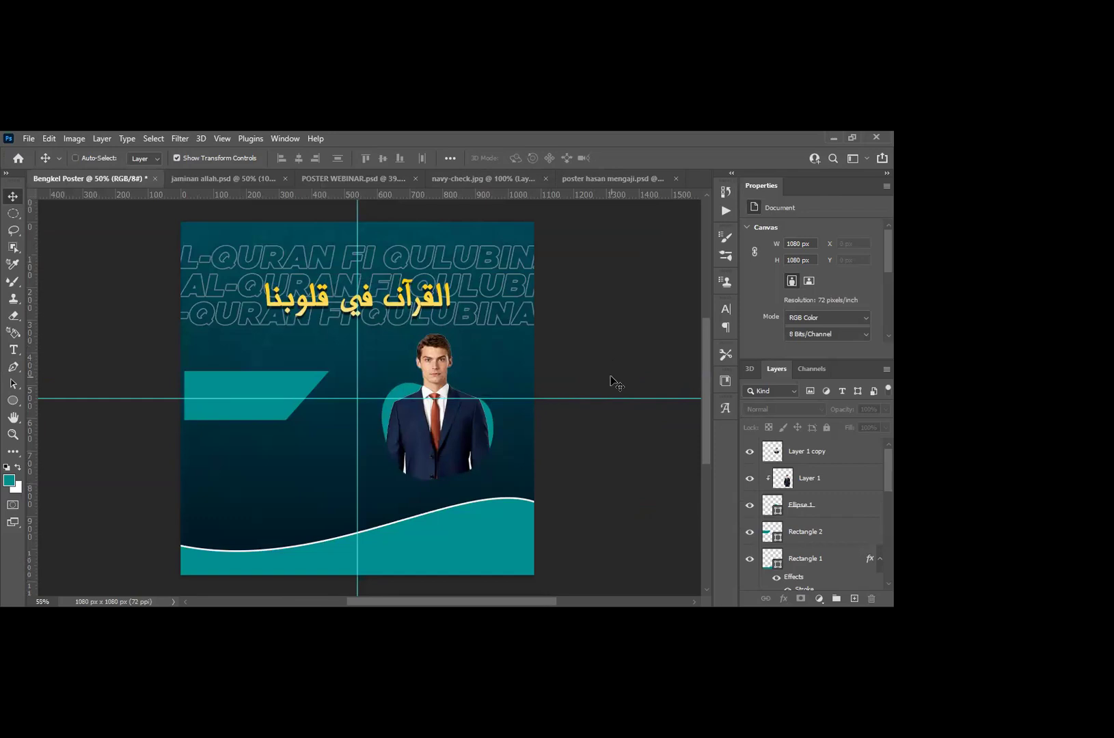
pyautogui.scroll(2, 610, 381)
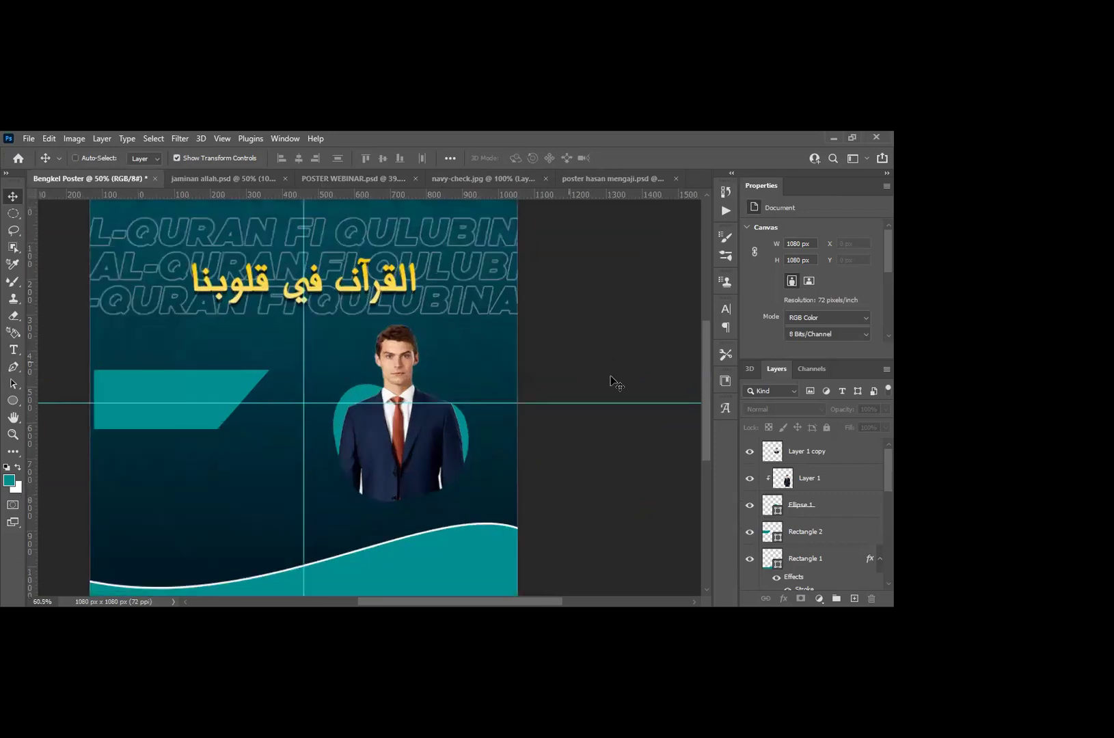
pyautogui.scroll(-2, 610, 381)
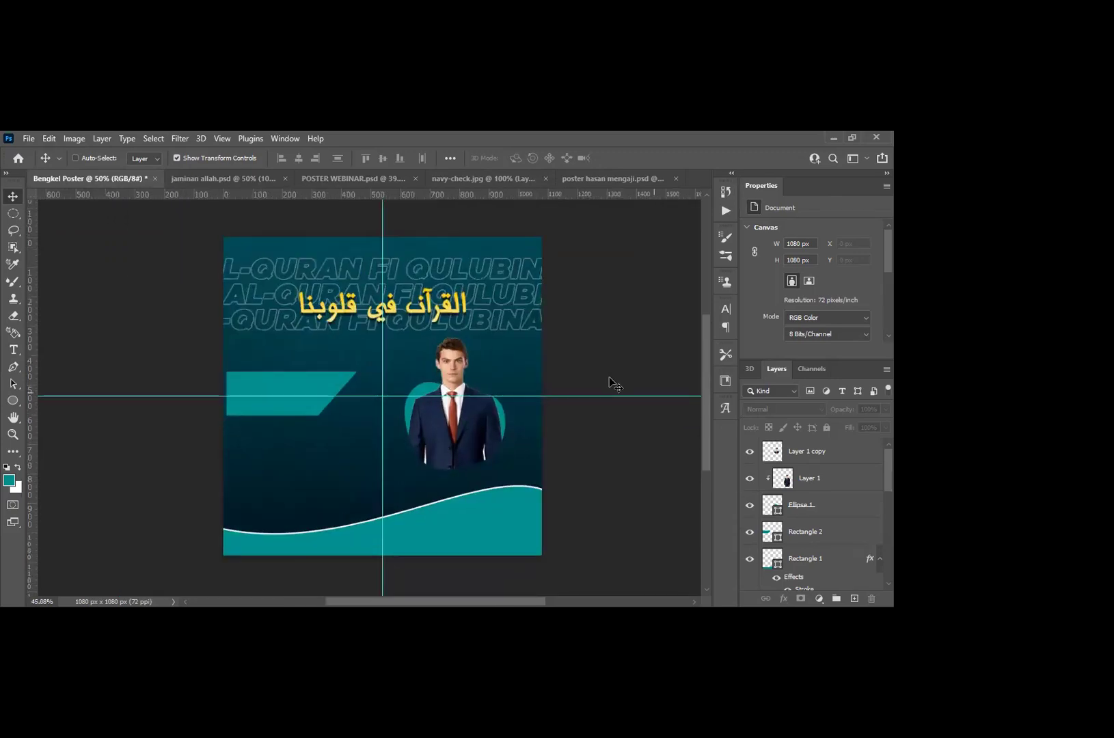
pyautogui.scroll(2, 602, 413)
pyautogui.scroll(-2, 601, 420)
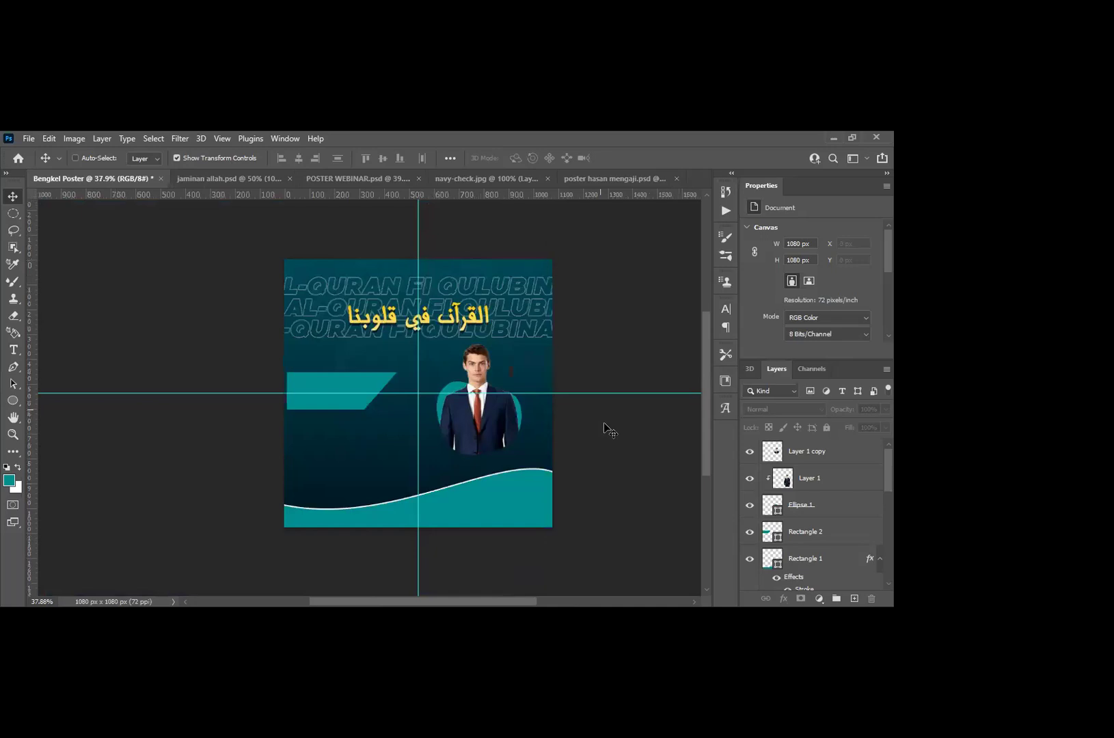
pyautogui.press('ctrl')
pyautogui.scroll(-1, 439, 236)
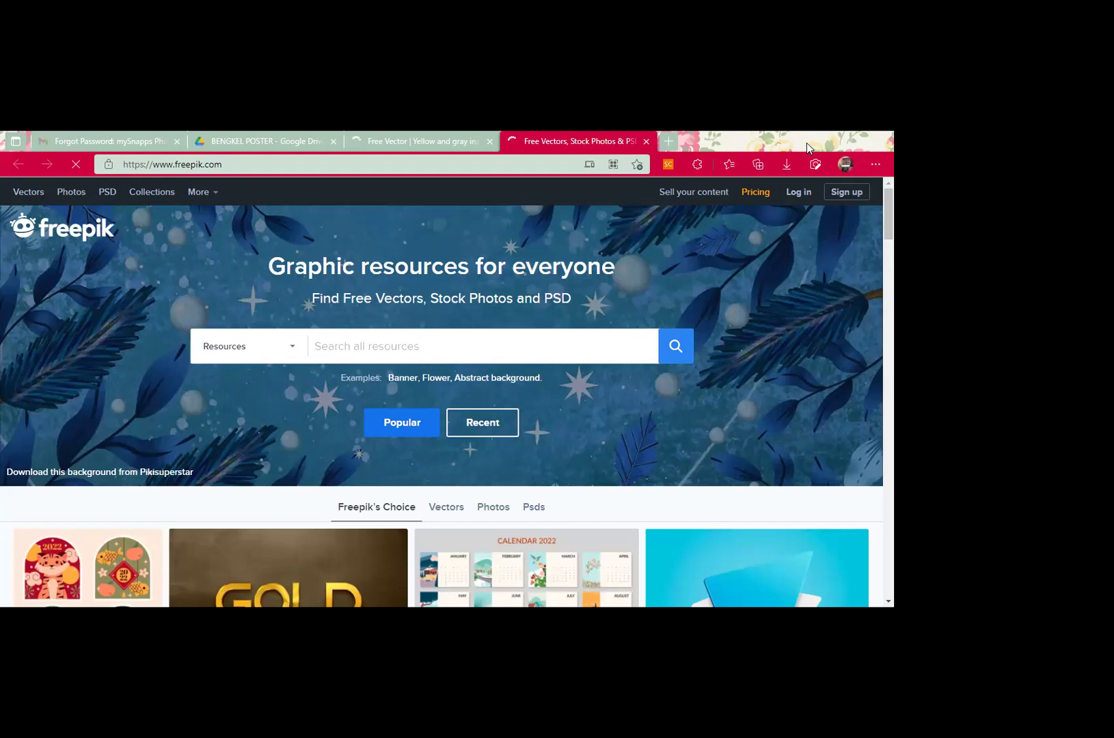
# Step: Browse the Freepik home page in the browser and search all resources for "social media"
pyautogui.click(806, 143)
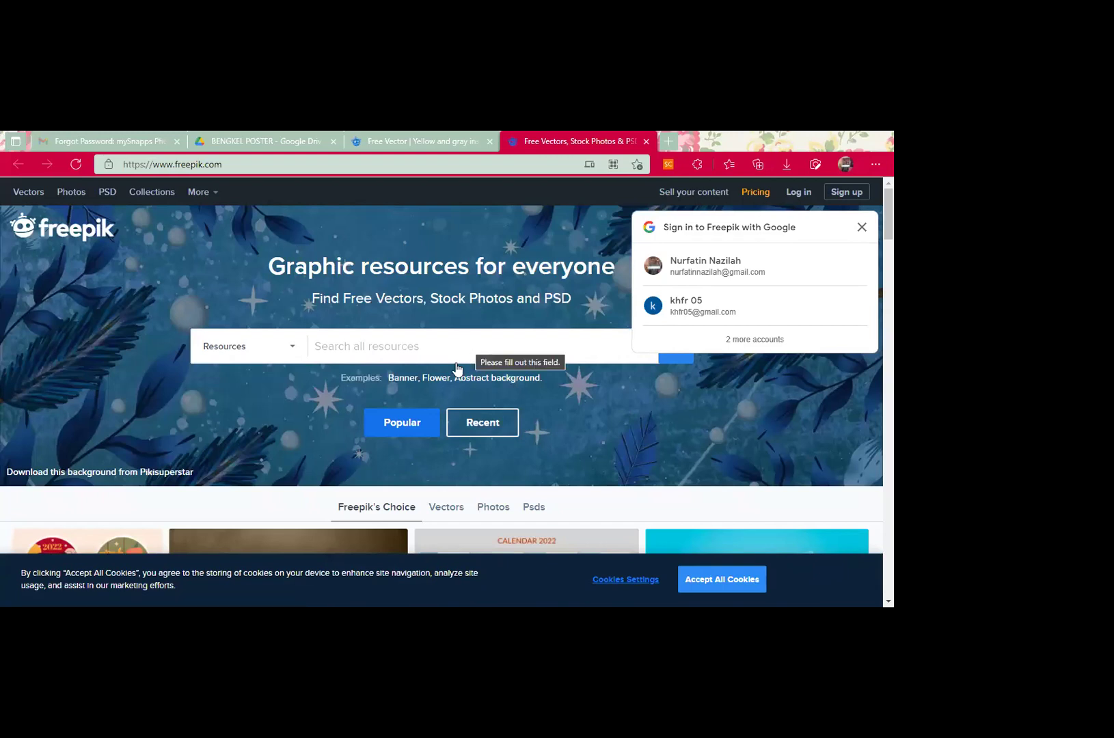
pyautogui.scroll(-5, 457, 369)
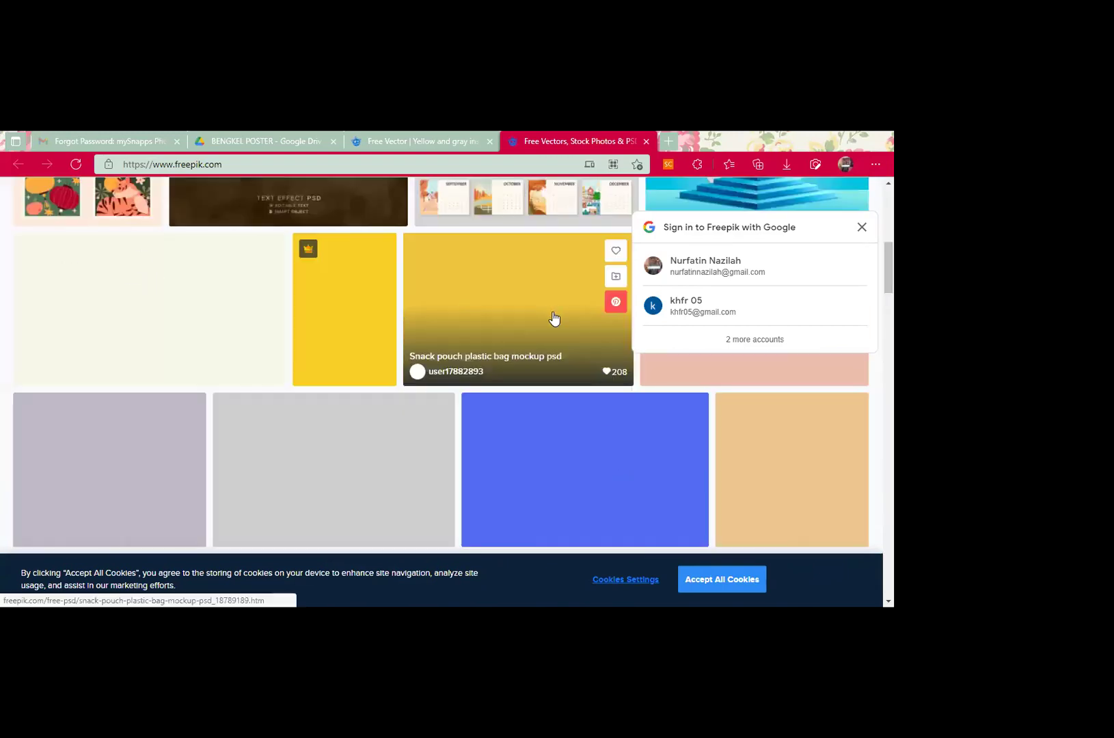
pyautogui.scroll(2, 554, 318)
pyautogui.scroll(-2, 442, 331)
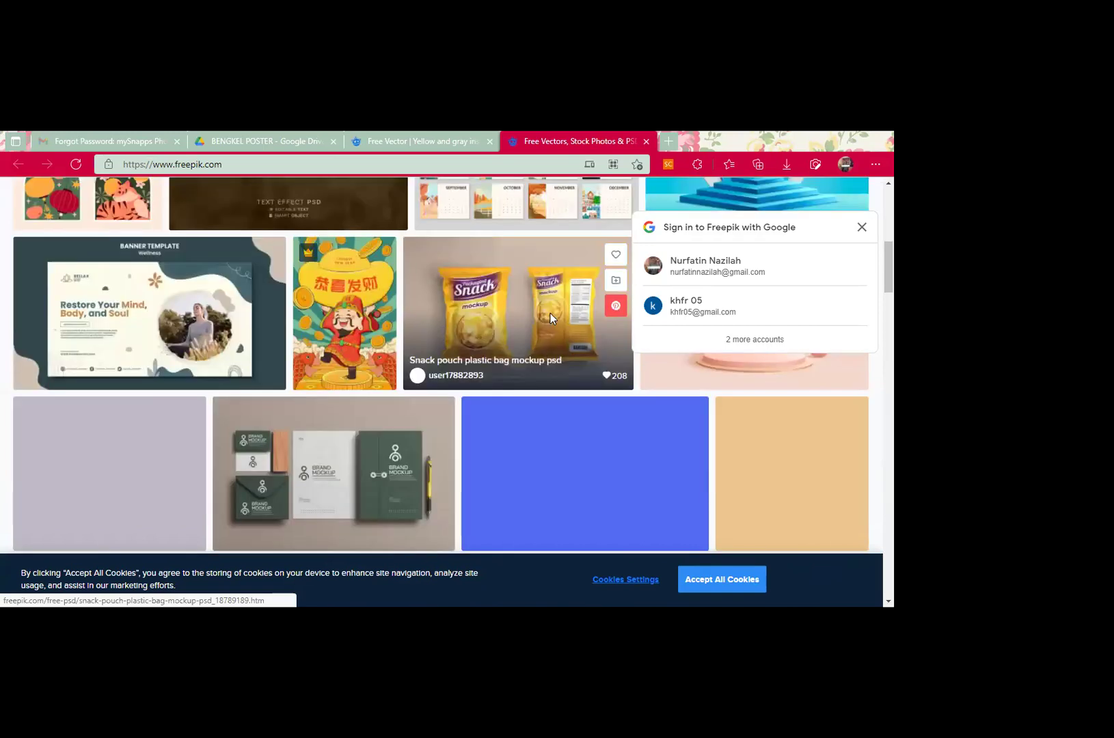
pyautogui.scroll(5, 447, 334)
pyautogui.click(449, 342)
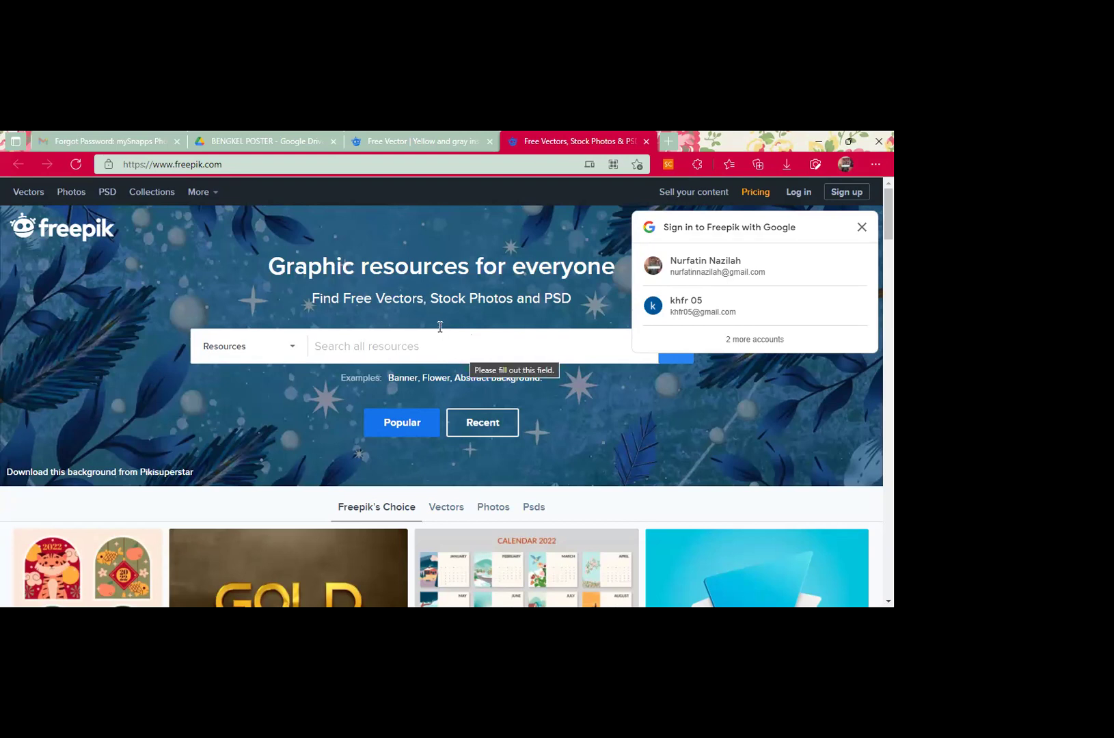
pyautogui.scroll(-5, 442, 332)
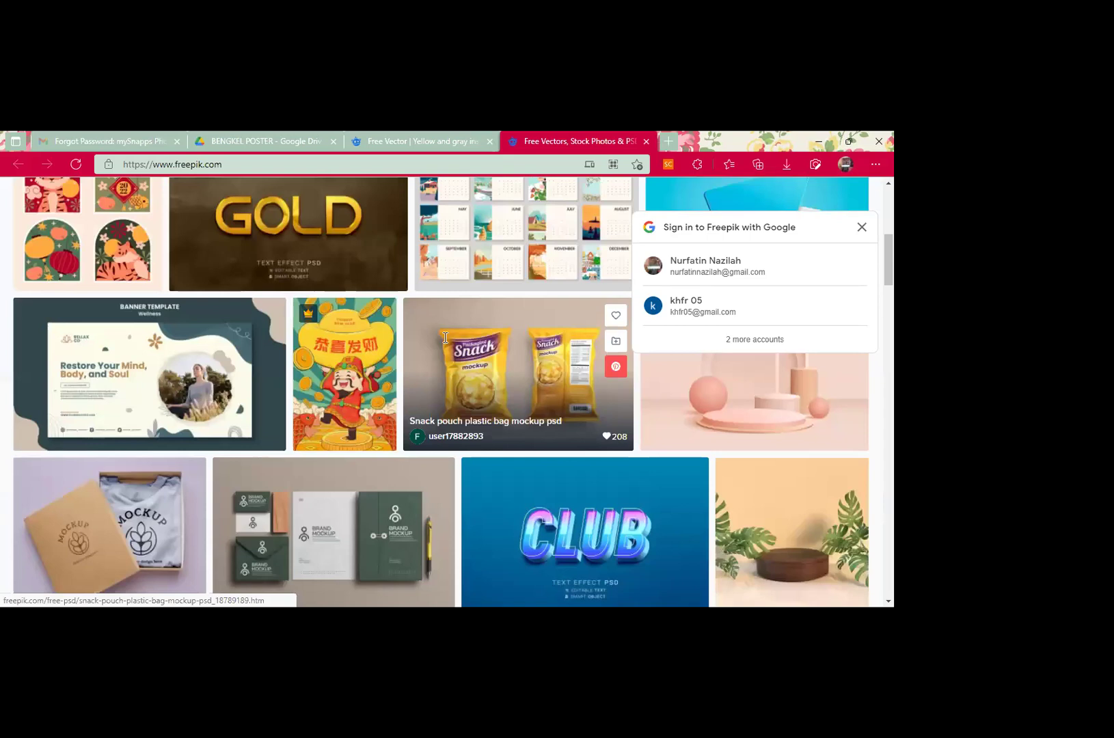
pyautogui.write('social media')
pyautogui.press('Return')
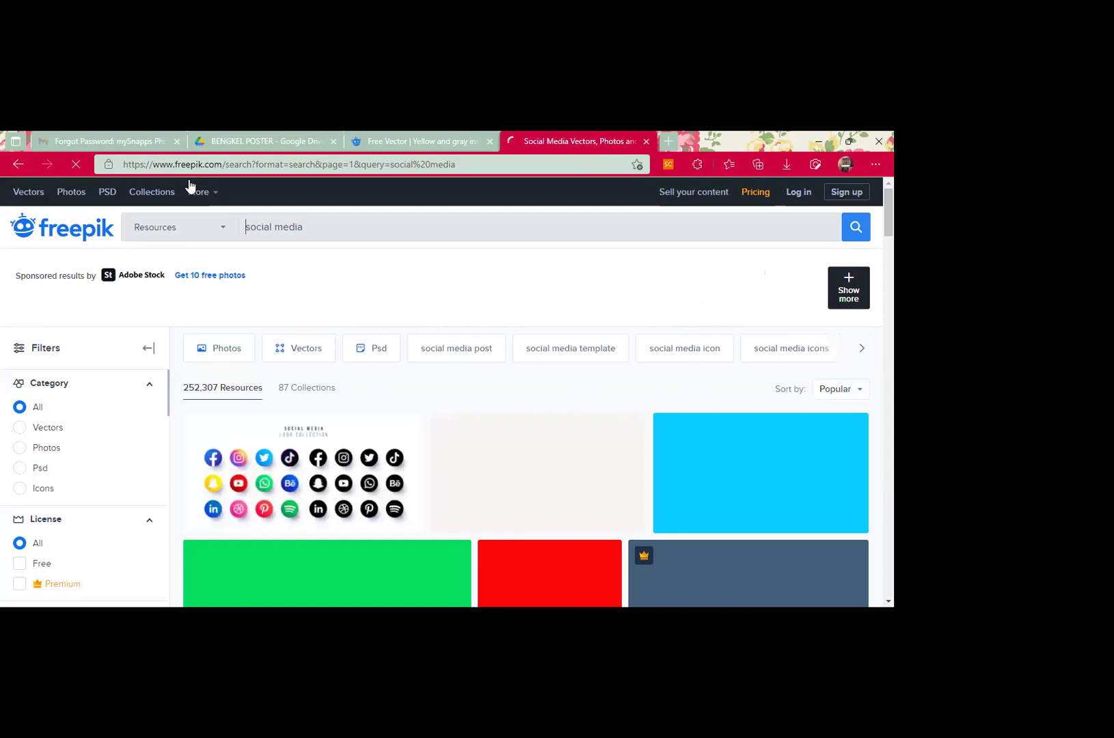
# Step: Refine the Freepik search to "social media template"
pyautogui.scroll(-2, 585, 339)
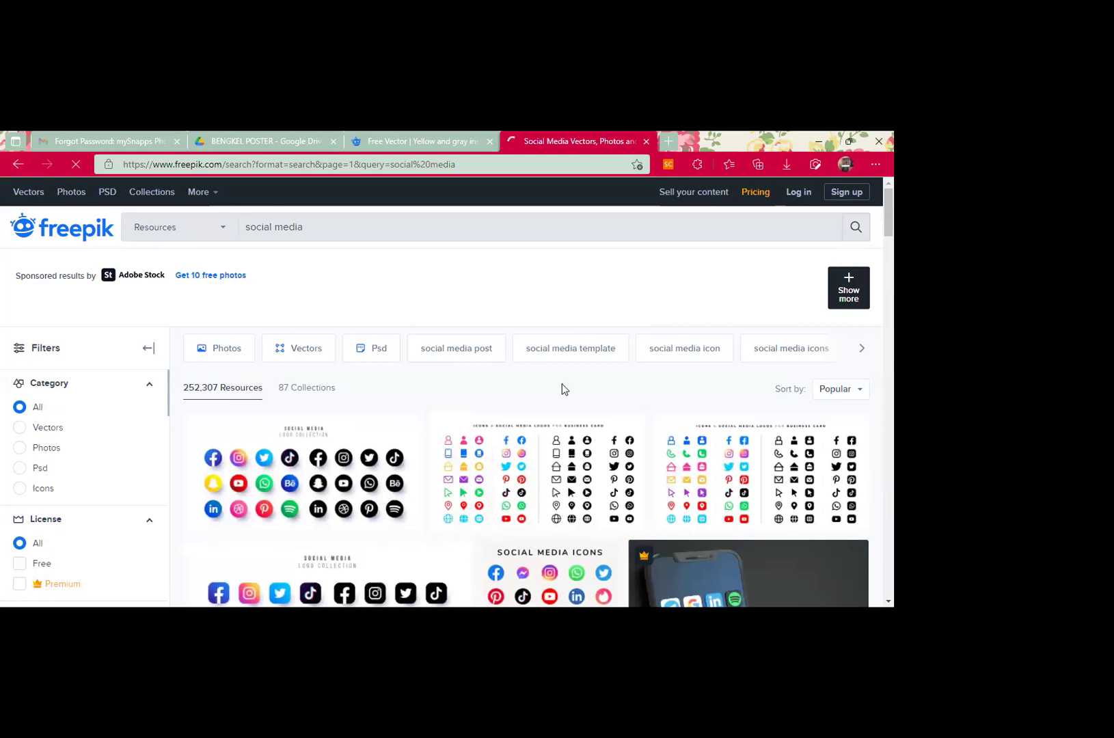
pyautogui.click(356, 231)
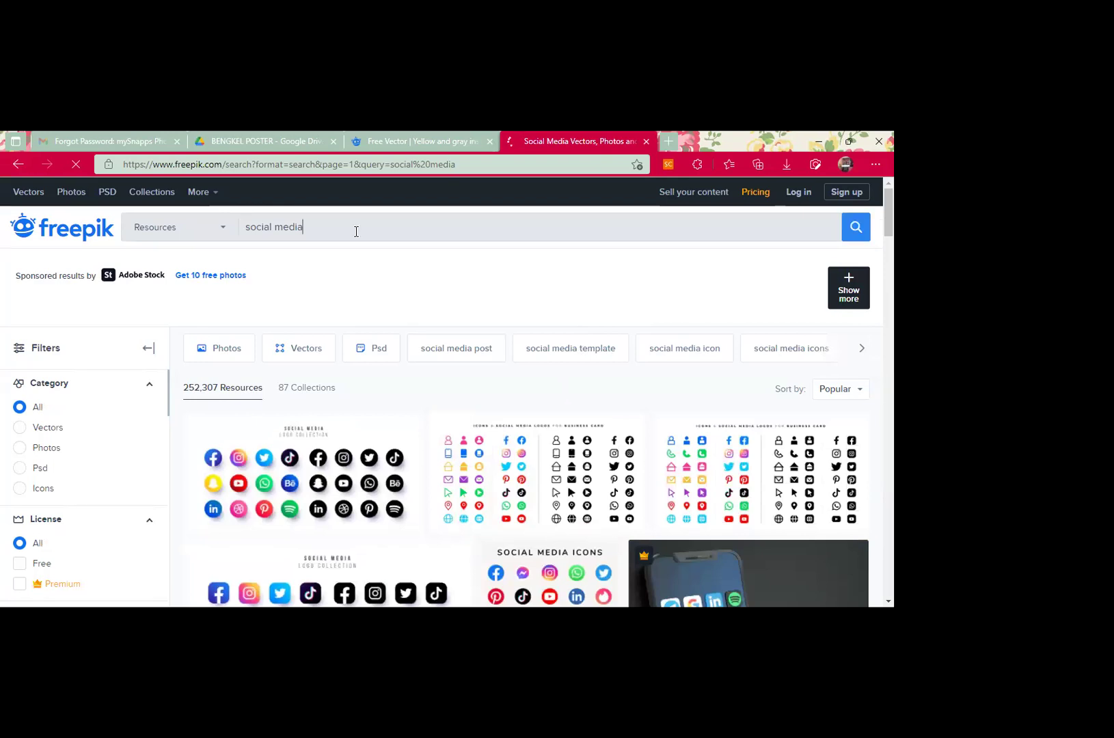
pyautogui.write('template')
pyautogui.press('Return')
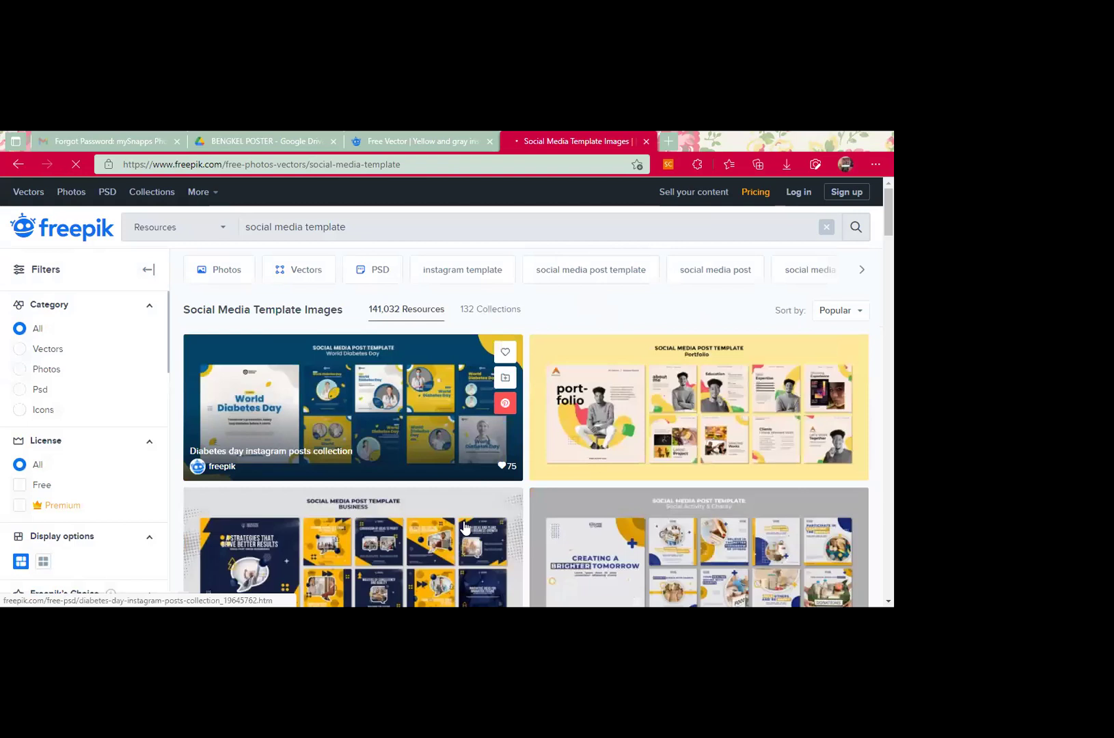
# Step: Filter the social media template results by the Free license and look through the designs
pyautogui.scroll(-4, 98, 339)
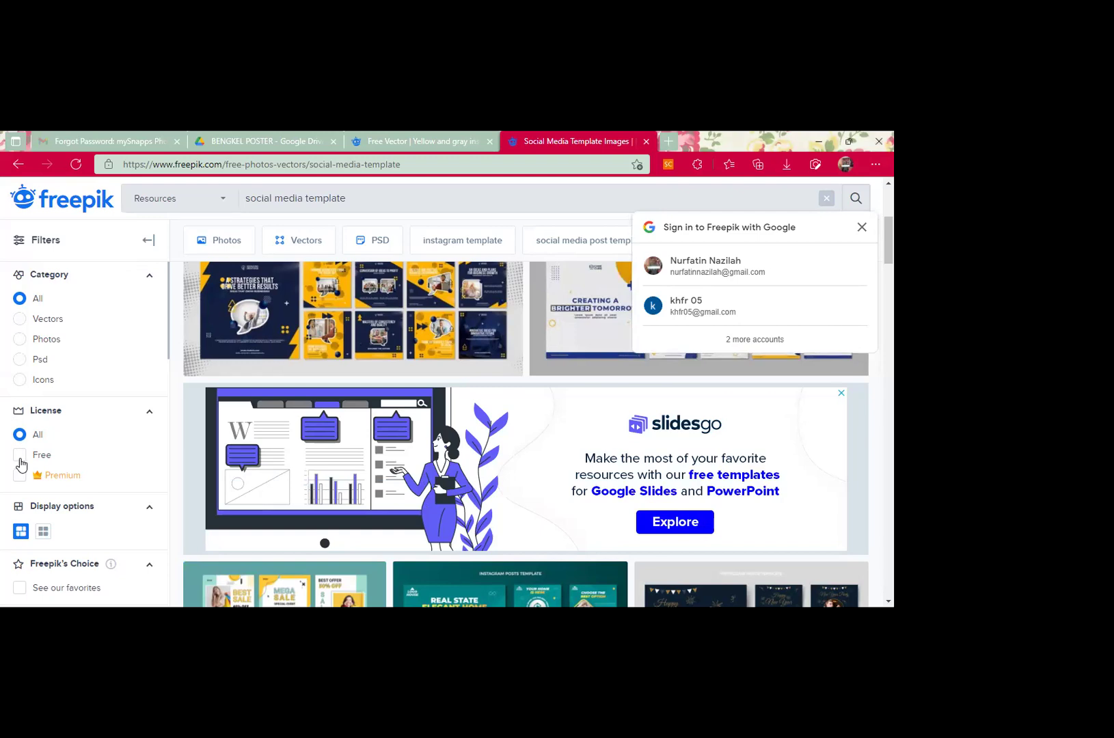
pyautogui.click(20, 458)
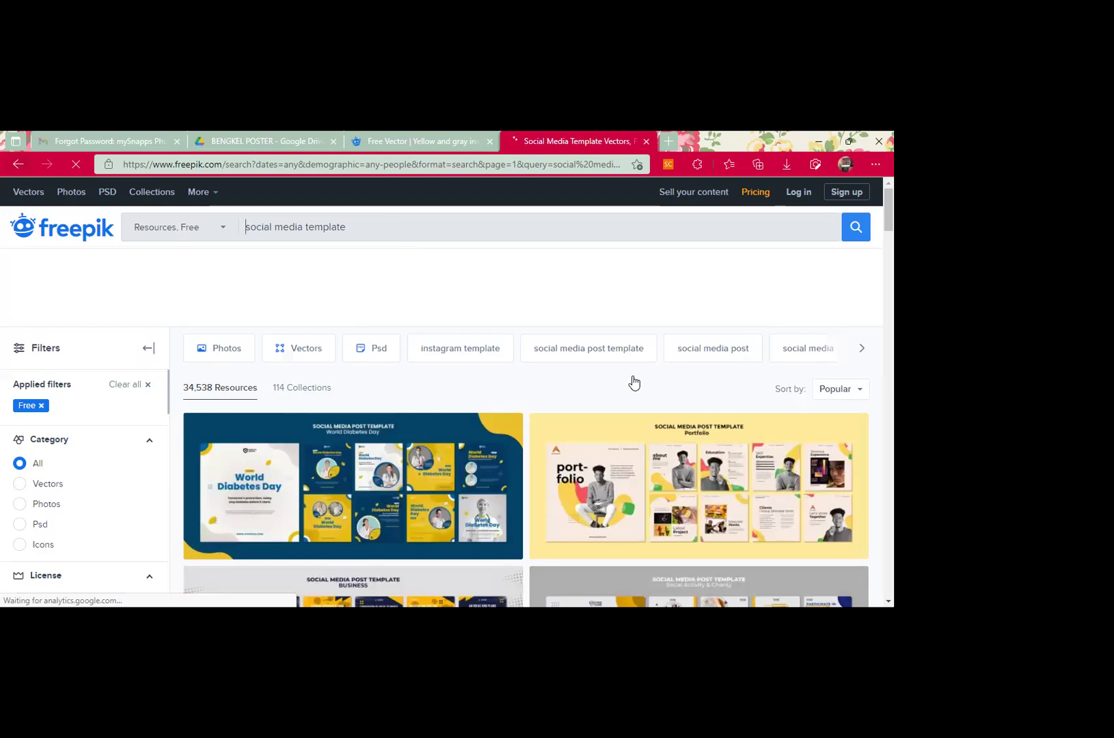
pyautogui.scroll(-1, 281, 369)
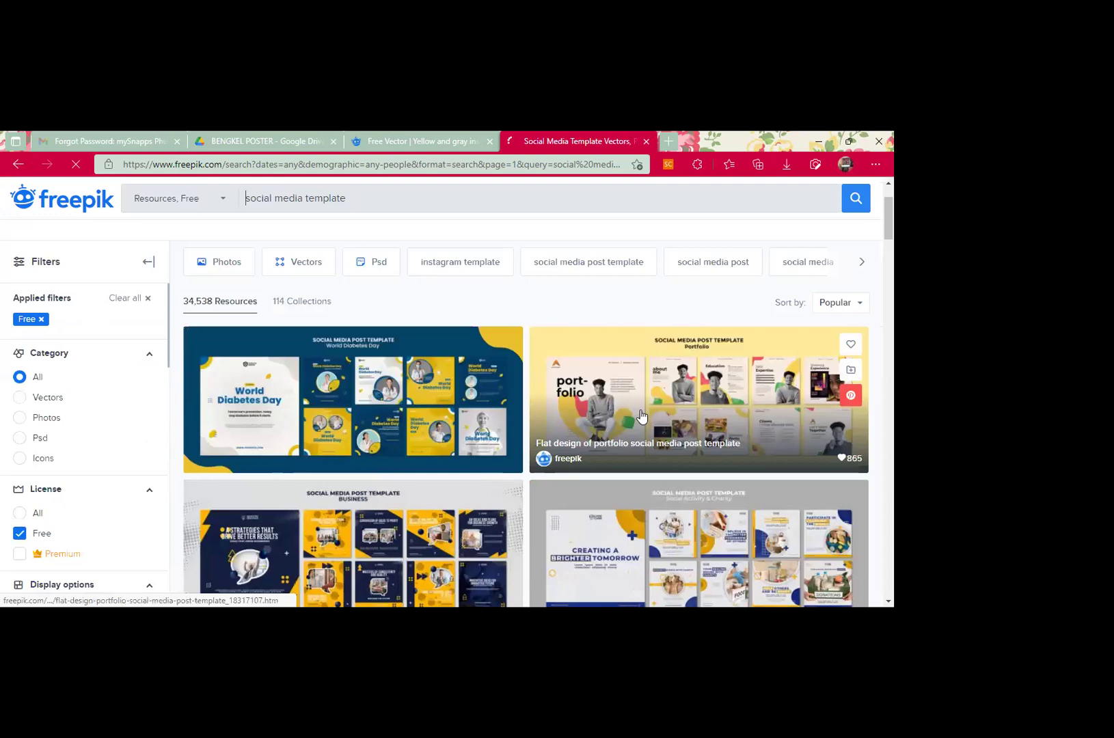
pyautogui.scroll(1, 642, 418)
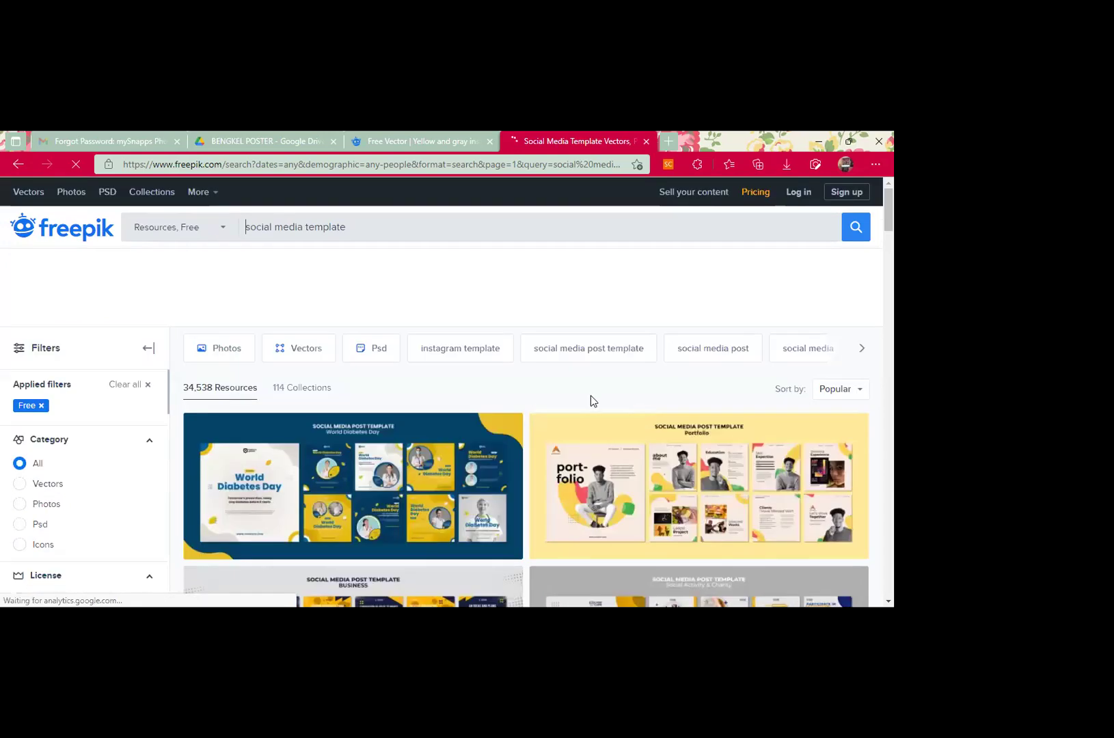
pyautogui.scroll(-3, 605, 400)
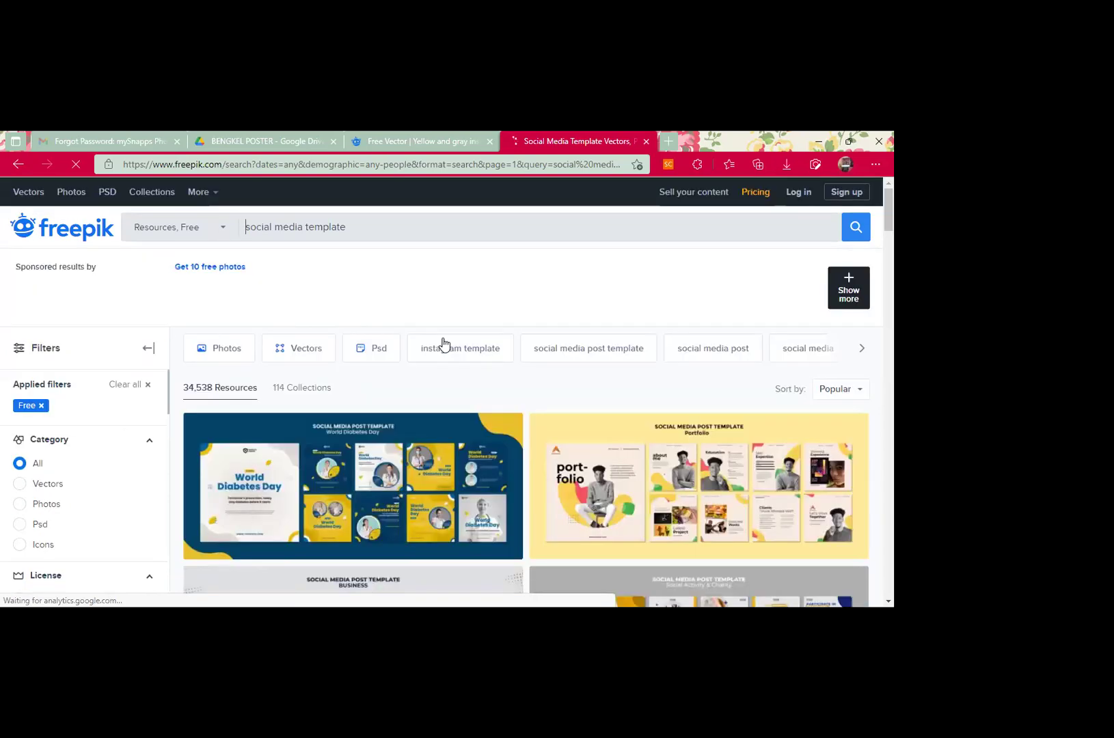
# Step: Open the World Diabetes Day social media post template from the results and start its free download
pyautogui.scroll(-2, 346, 351)
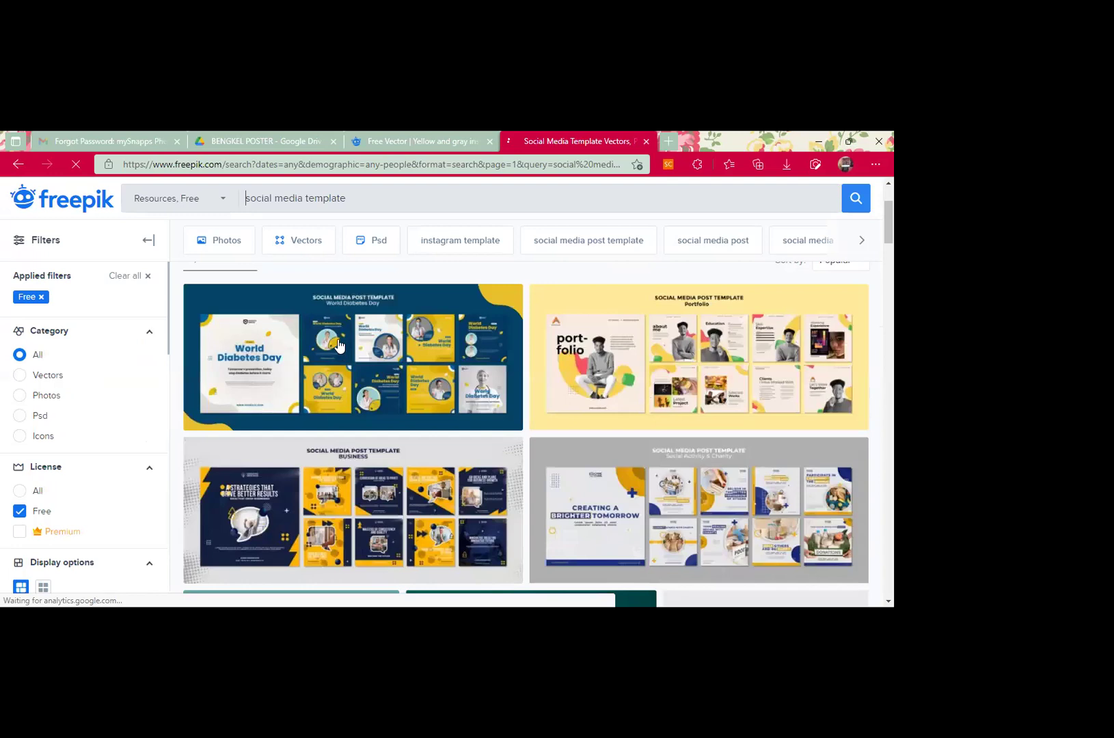
pyautogui.click(337, 339)
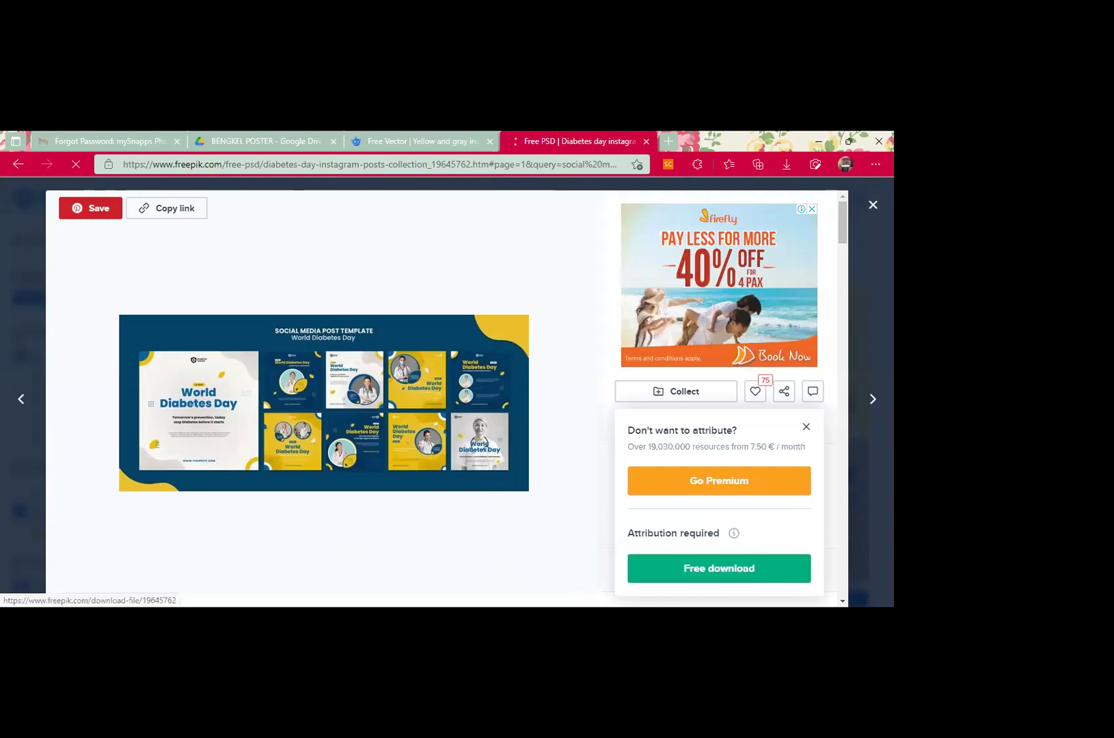
pyautogui.click(779, 580)
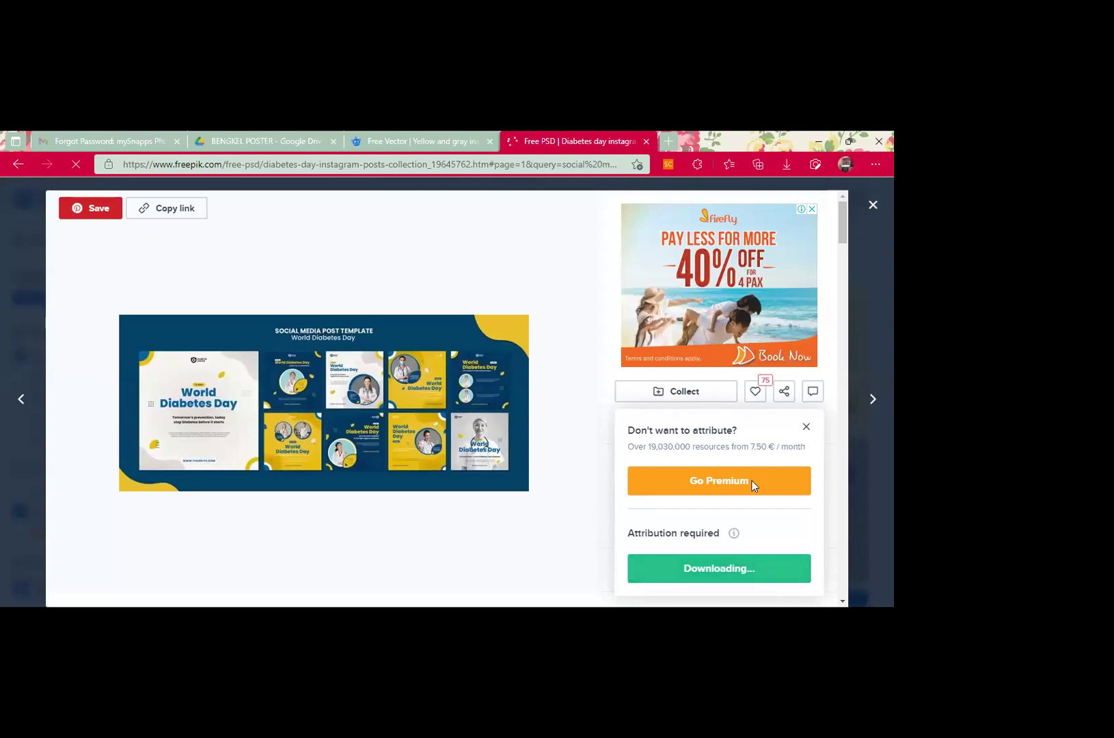
pyautogui.scroll(-1, 753, 486)
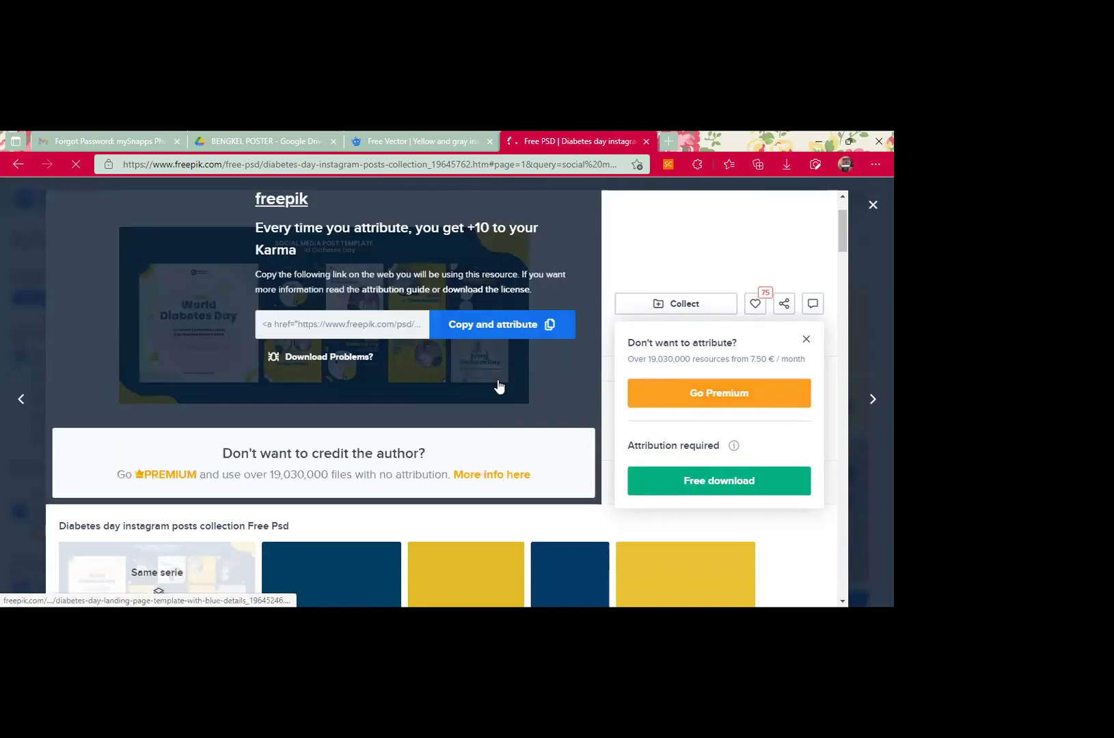
pyautogui.scroll(1, 476, 352)
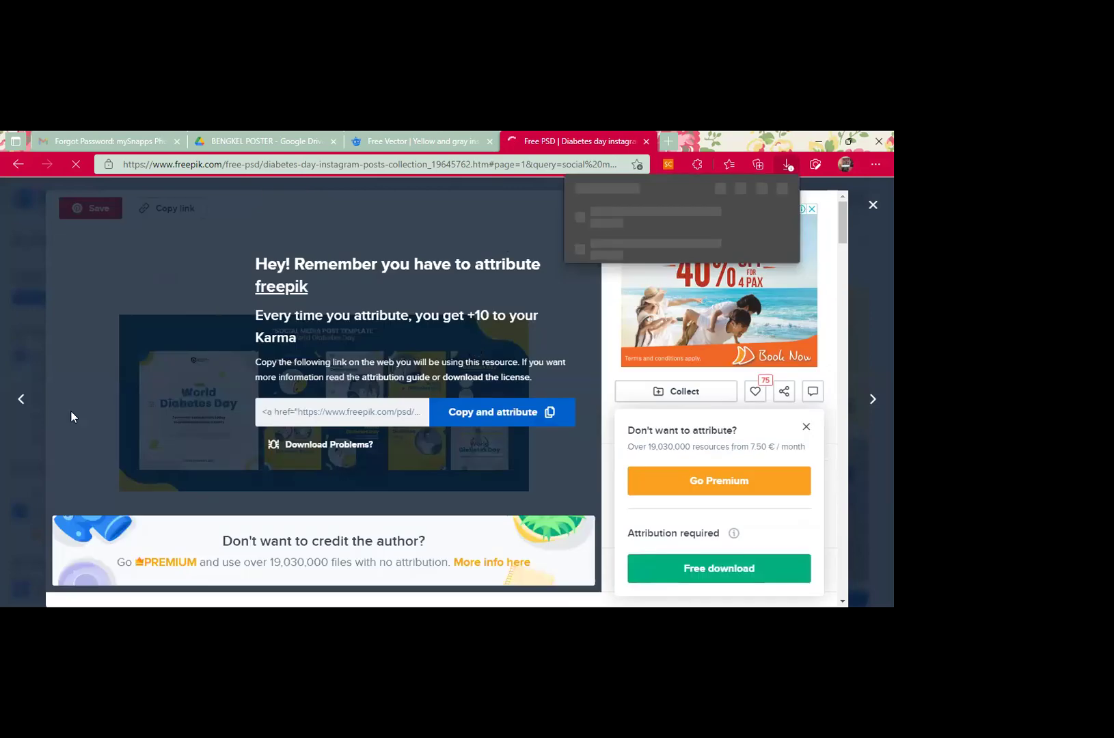
# Step: Save the downloaded template as the ZIP archive diabetes-day-instagram-posts-collection
pyautogui.click(511, 413)
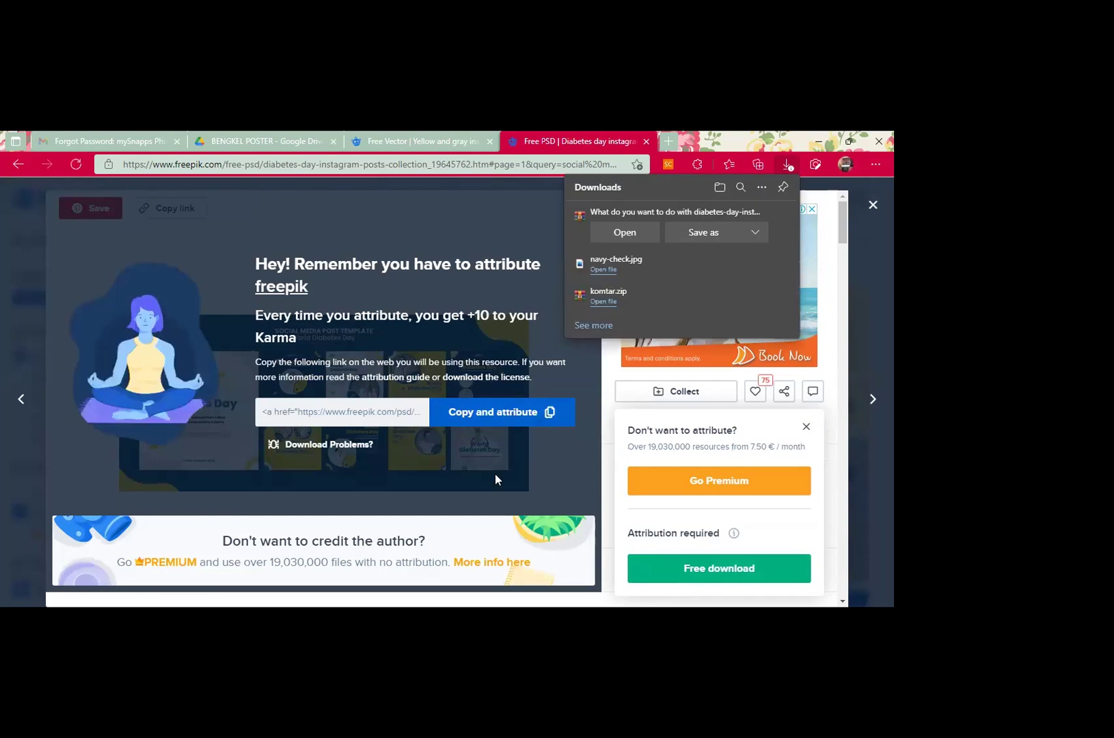
pyautogui.click(203, 373)
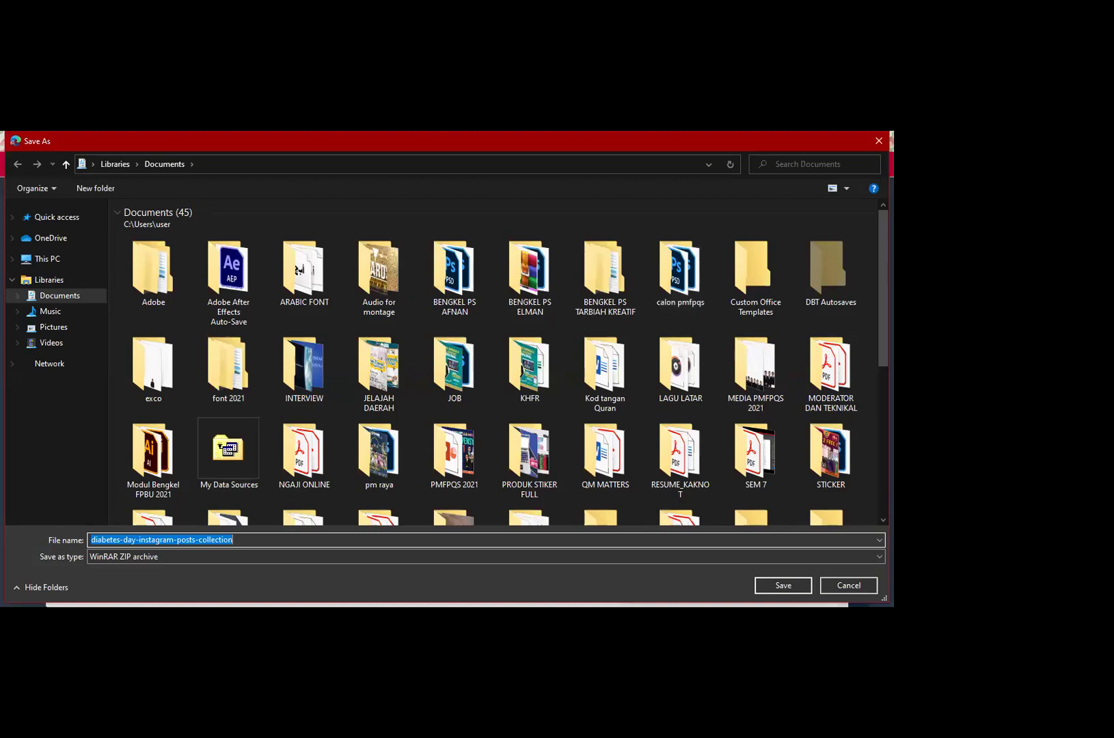
pyautogui.press('Return')
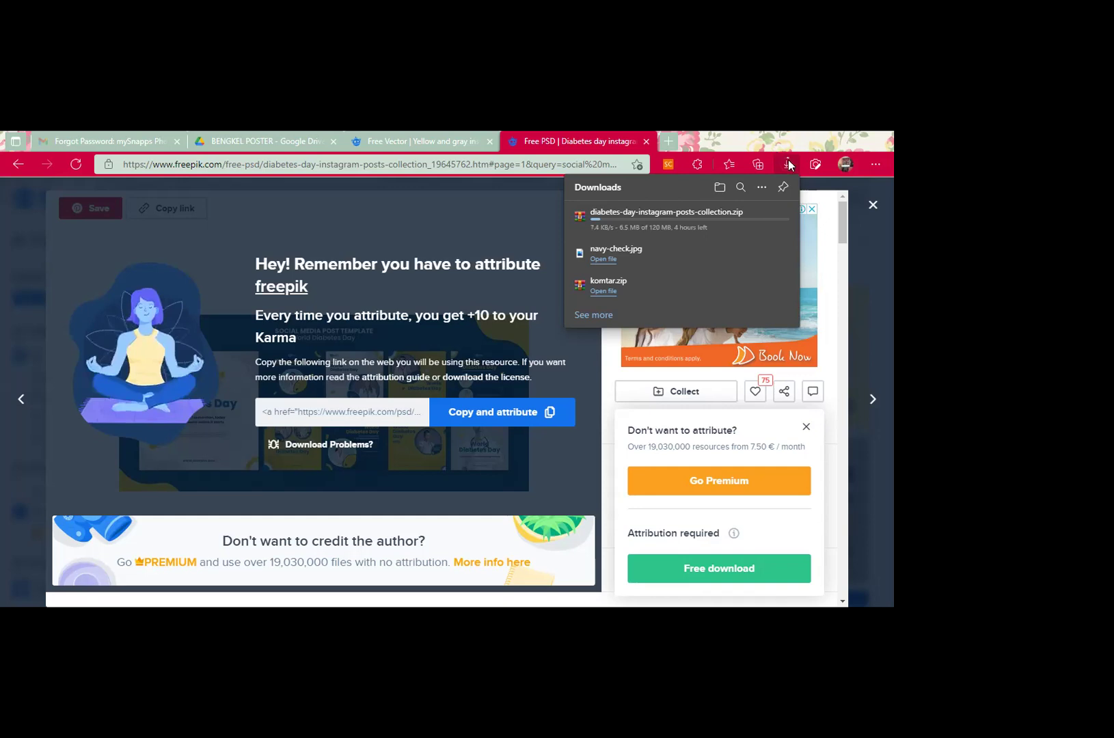
# Step: Check the download progress of the diabetes-day-instagram-posts-collection archive
pyautogui.click(786, 162)
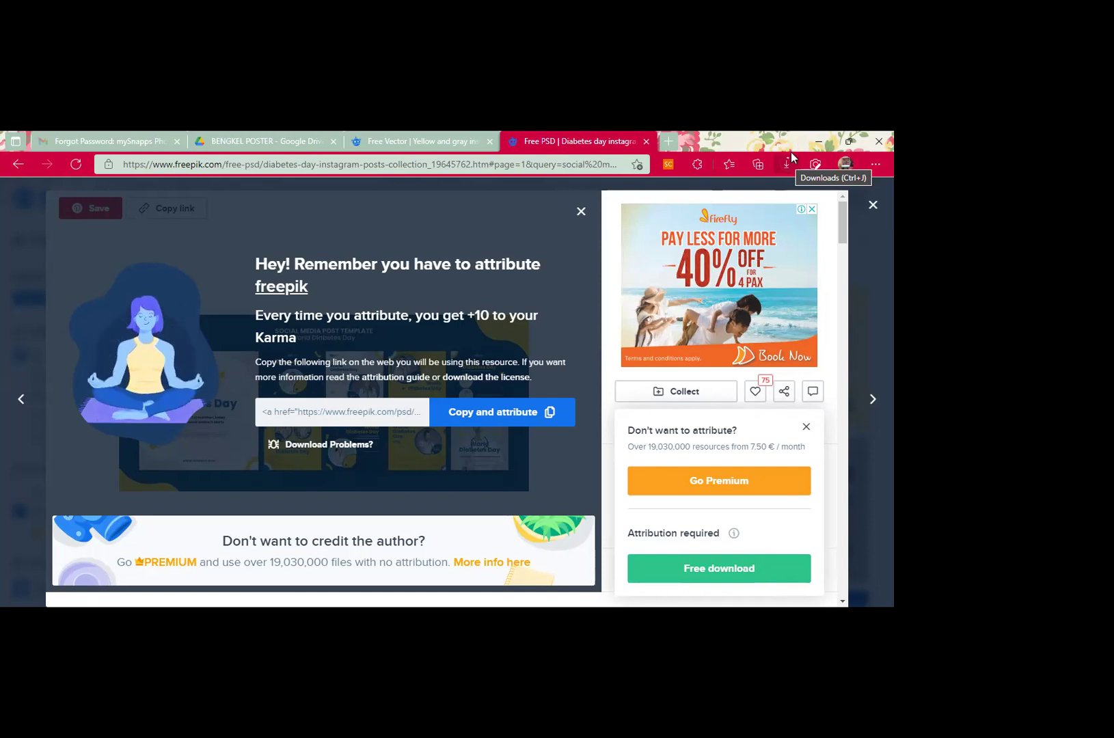
pyautogui.click(788, 163)
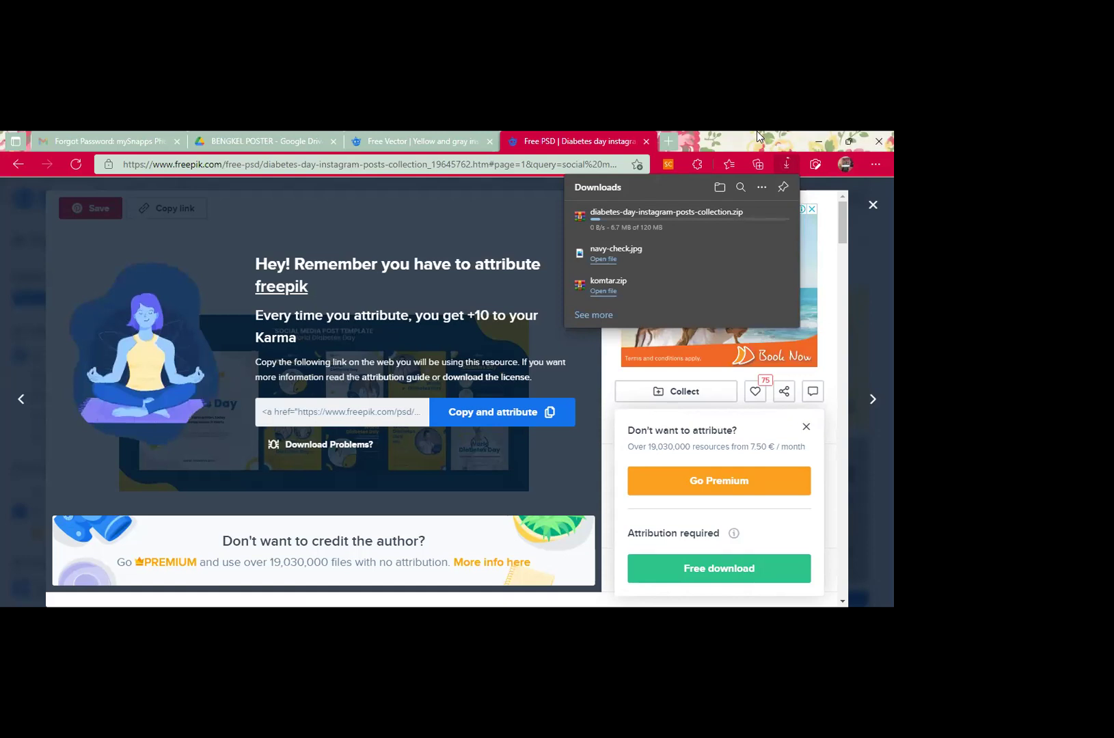
pyautogui.click(789, 165)
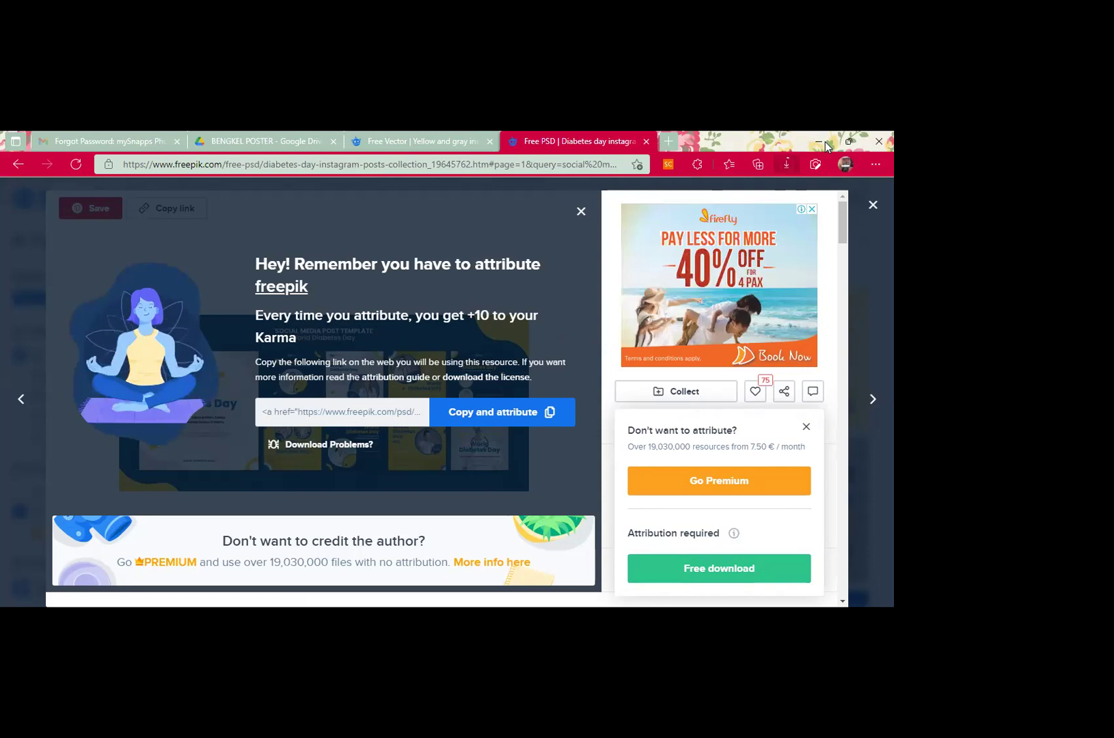
pyautogui.click(786, 166)
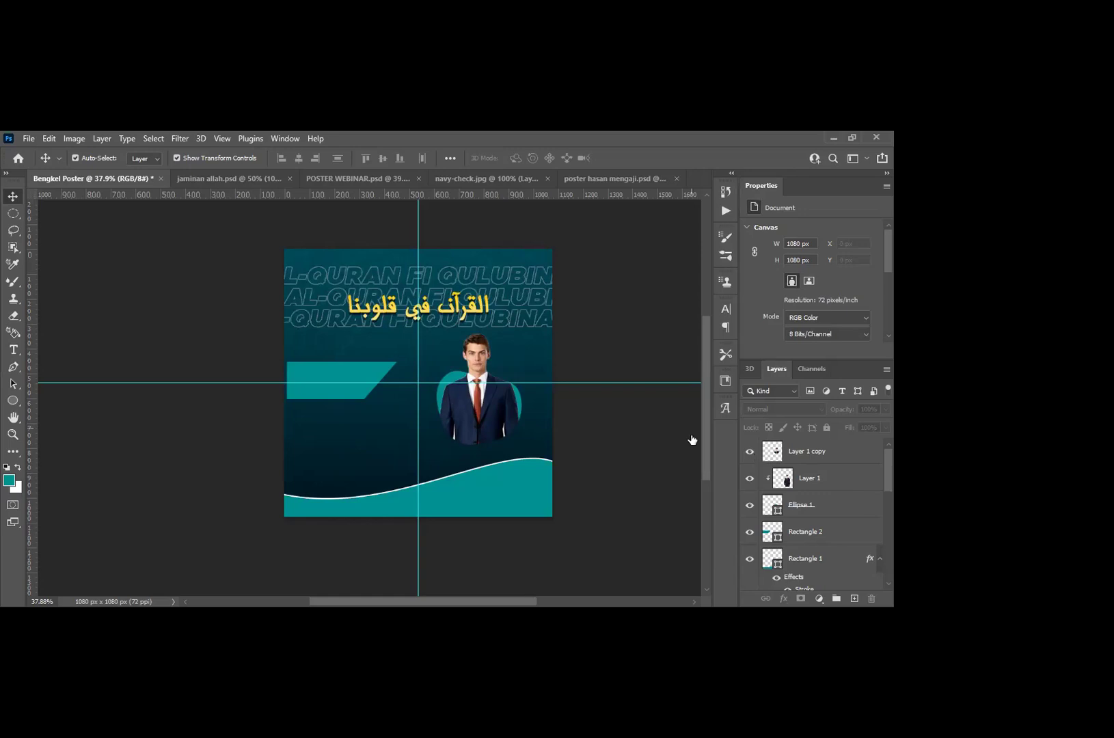
# Step: Switch to the Bengkel Poster document in Photoshop and hide the slanted teal Rectangle 2 shape layer
pyautogui.click(287, 384)
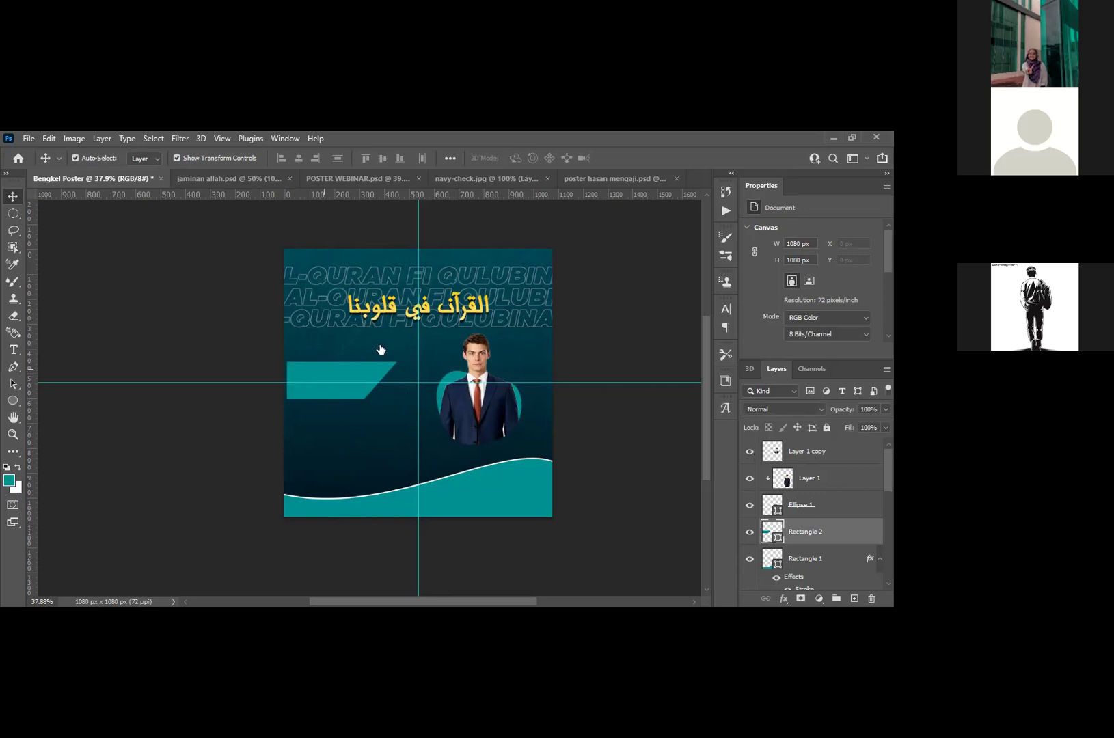
pyautogui.click(353, 368)
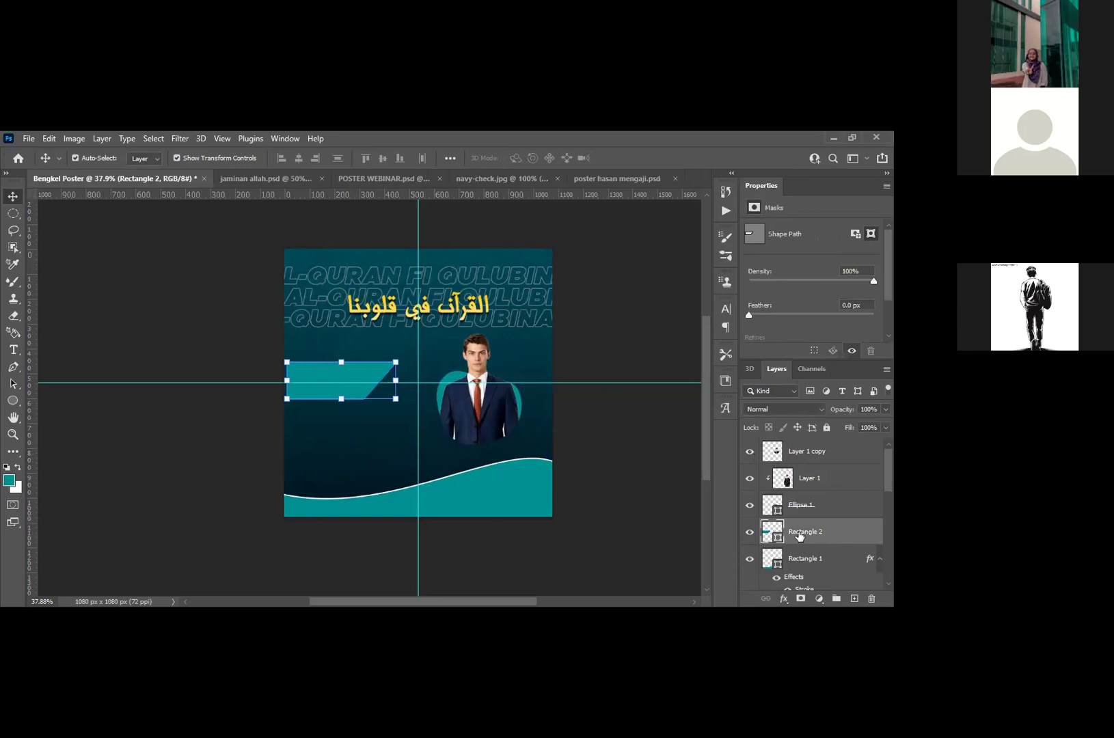
pyautogui.click(749, 531)
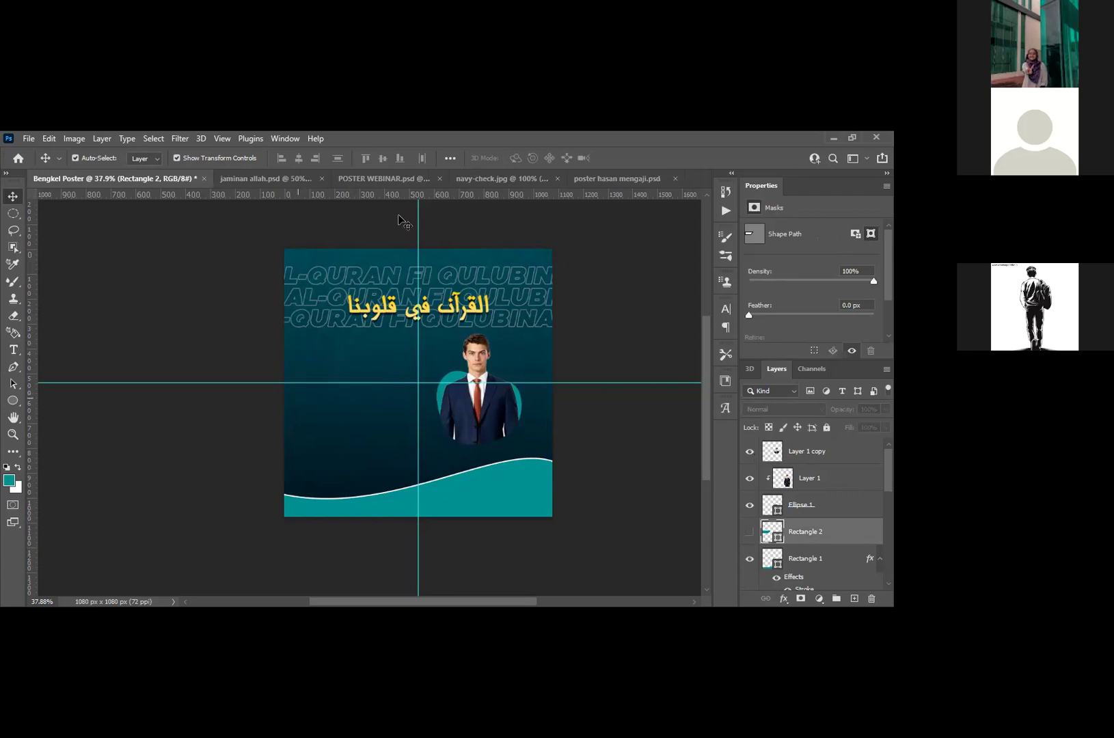